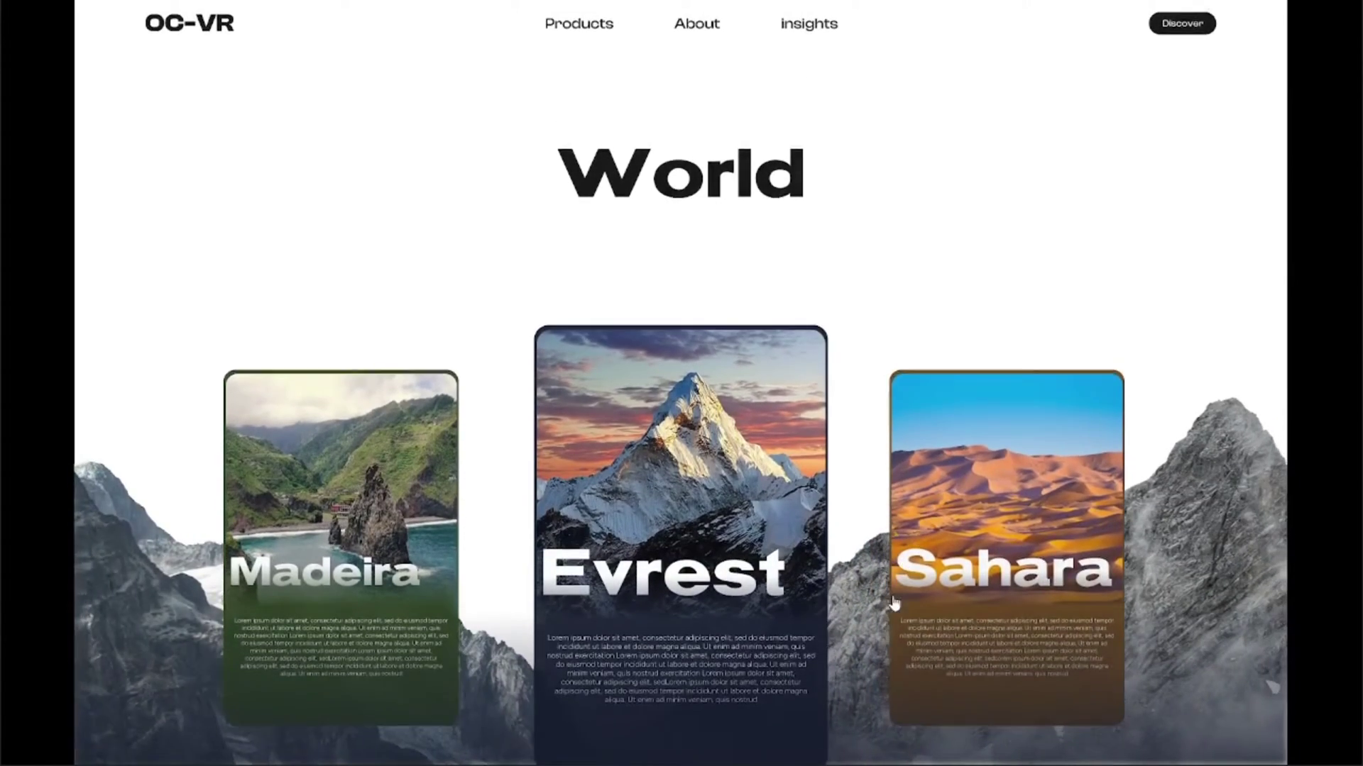
- Cycle the preview carousel through the Sahara, Evrest and Madeira cards
{"action": "left_click", "coordinate": [988, 540]}
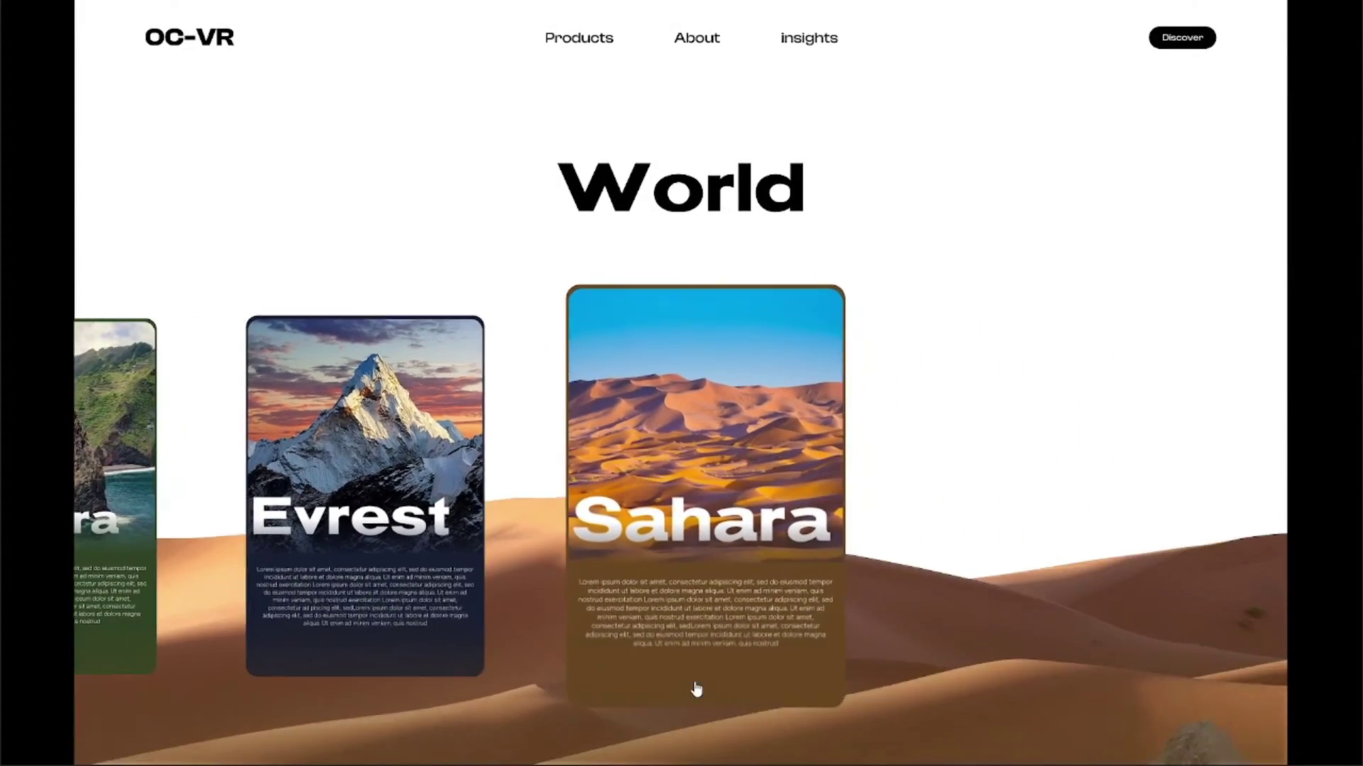
{"action": "left_click", "coordinate": [372, 599]}
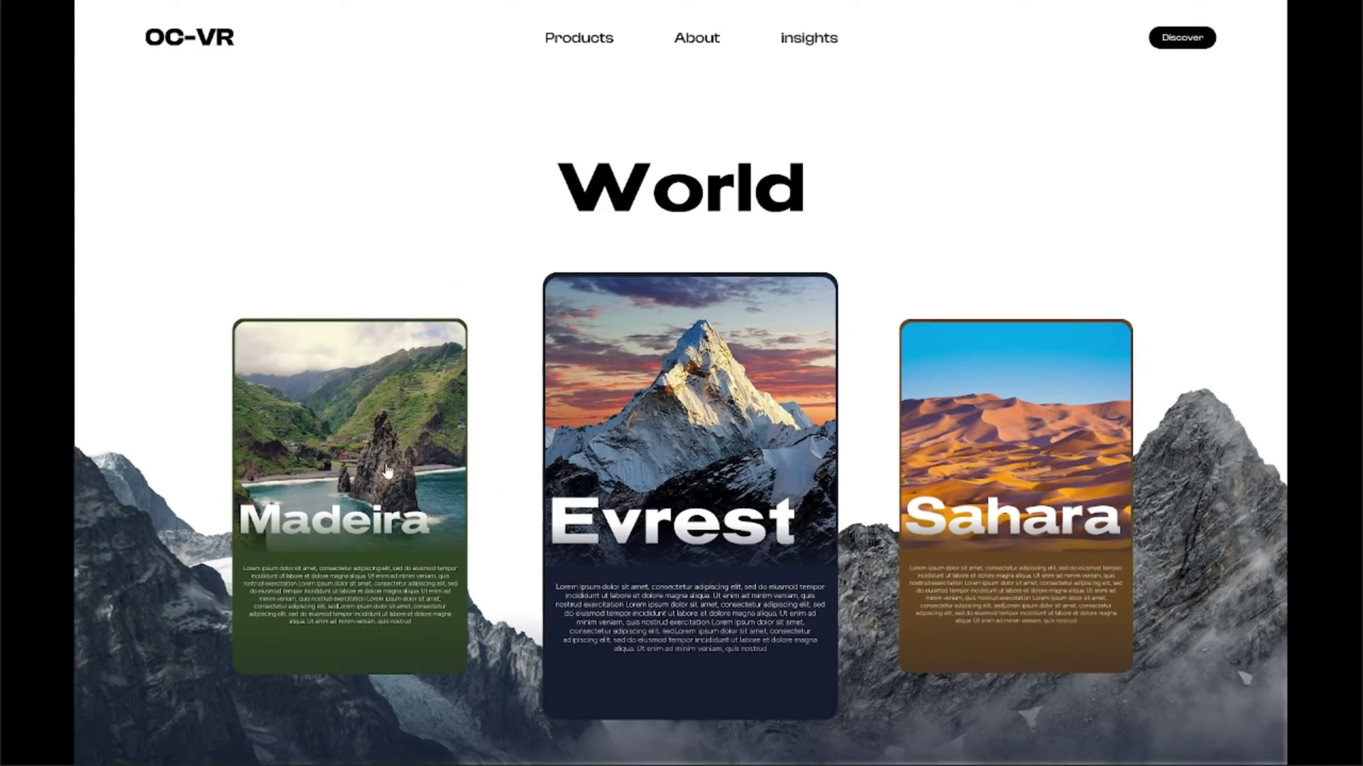
{"action": "left_click", "coordinate": [387, 472]}
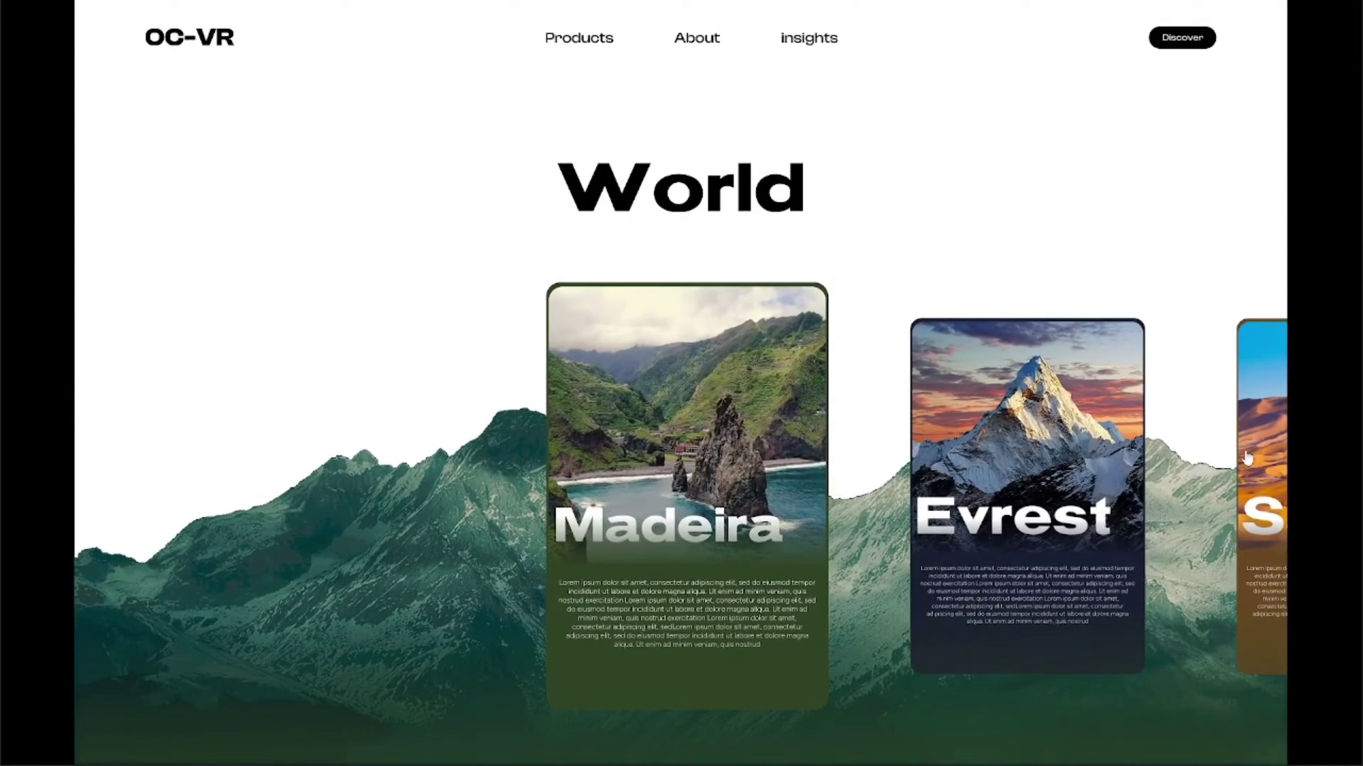
{"action": "left_click", "coordinate": [1247, 457]}
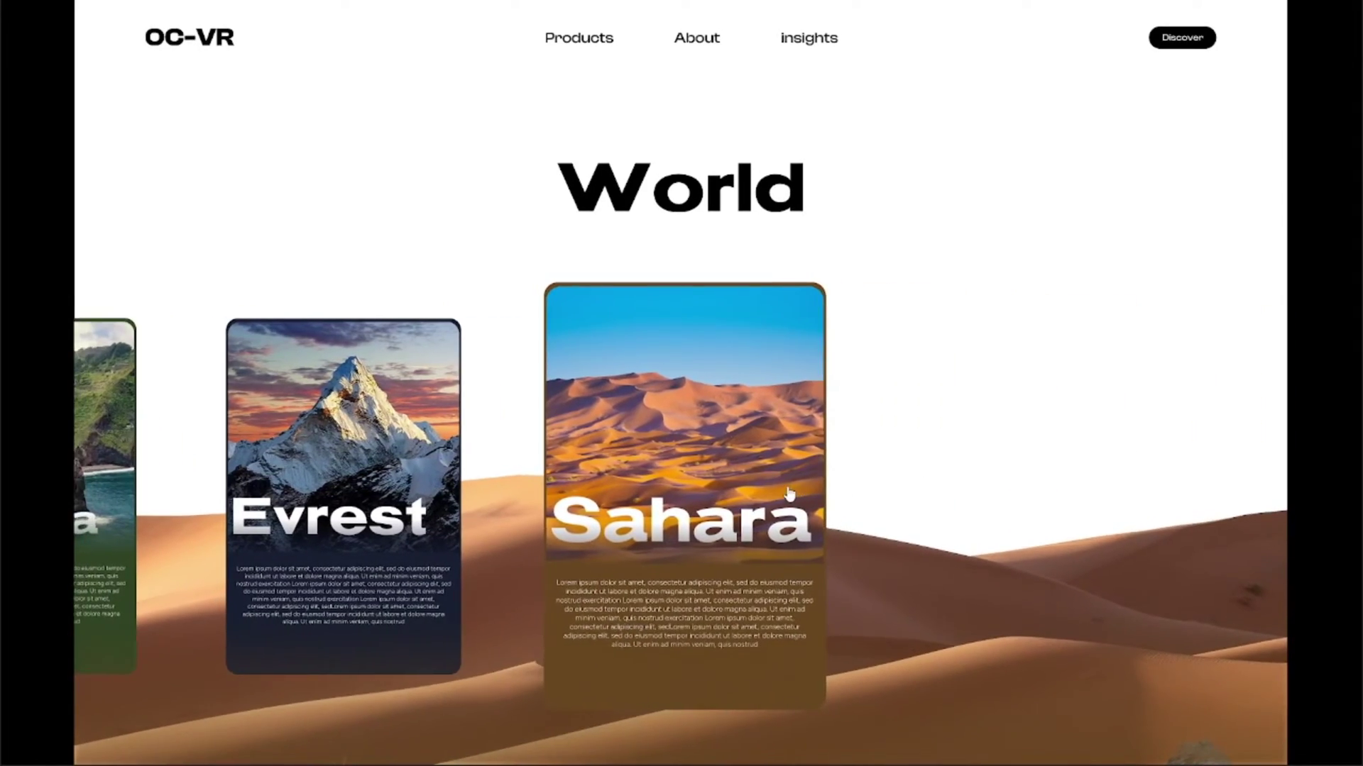
- Open the Sahara, Everest and Madeira detail pages, returning to the carousel each time
{"action": "left_click", "coordinate": [789, 493]}
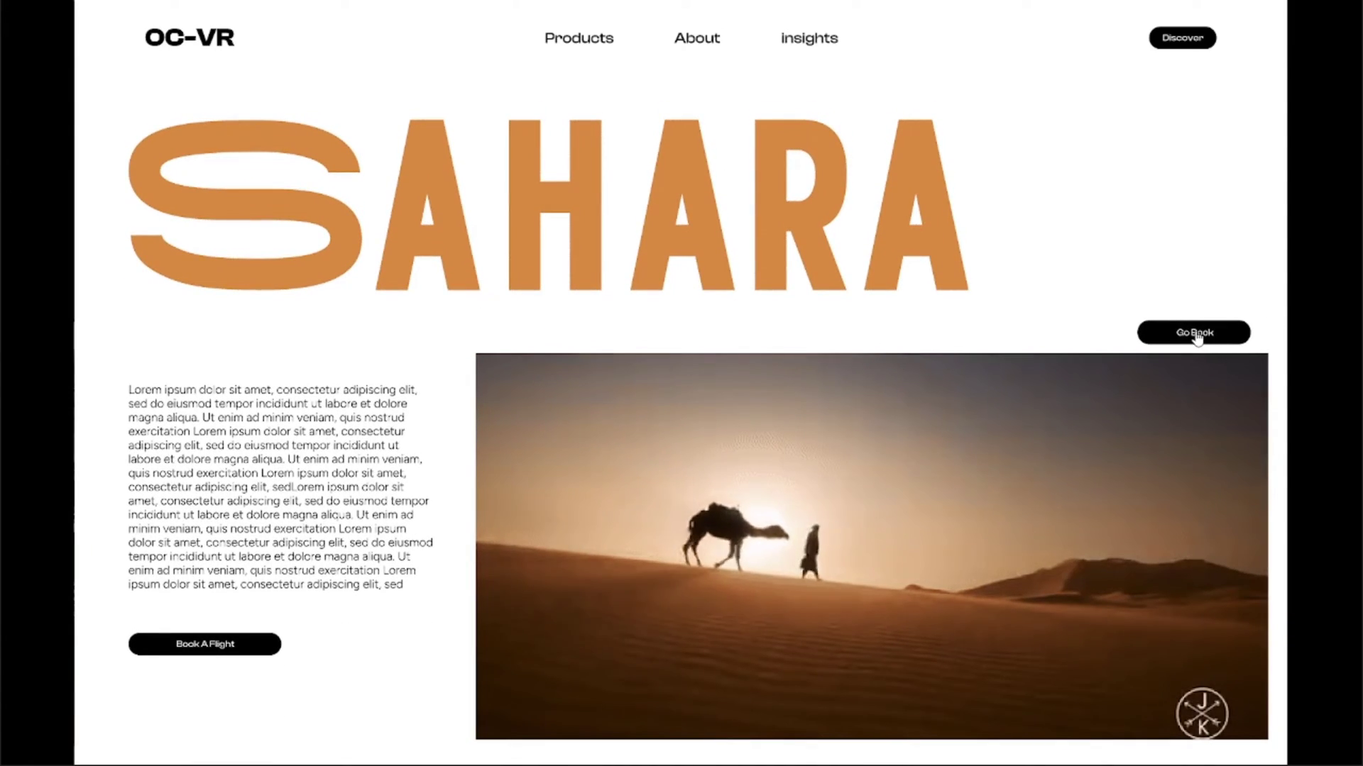
{"action": "left_click", "coordinate": [1196, 335]}
{"action": "left_click", "coordinate": [345, 509]}
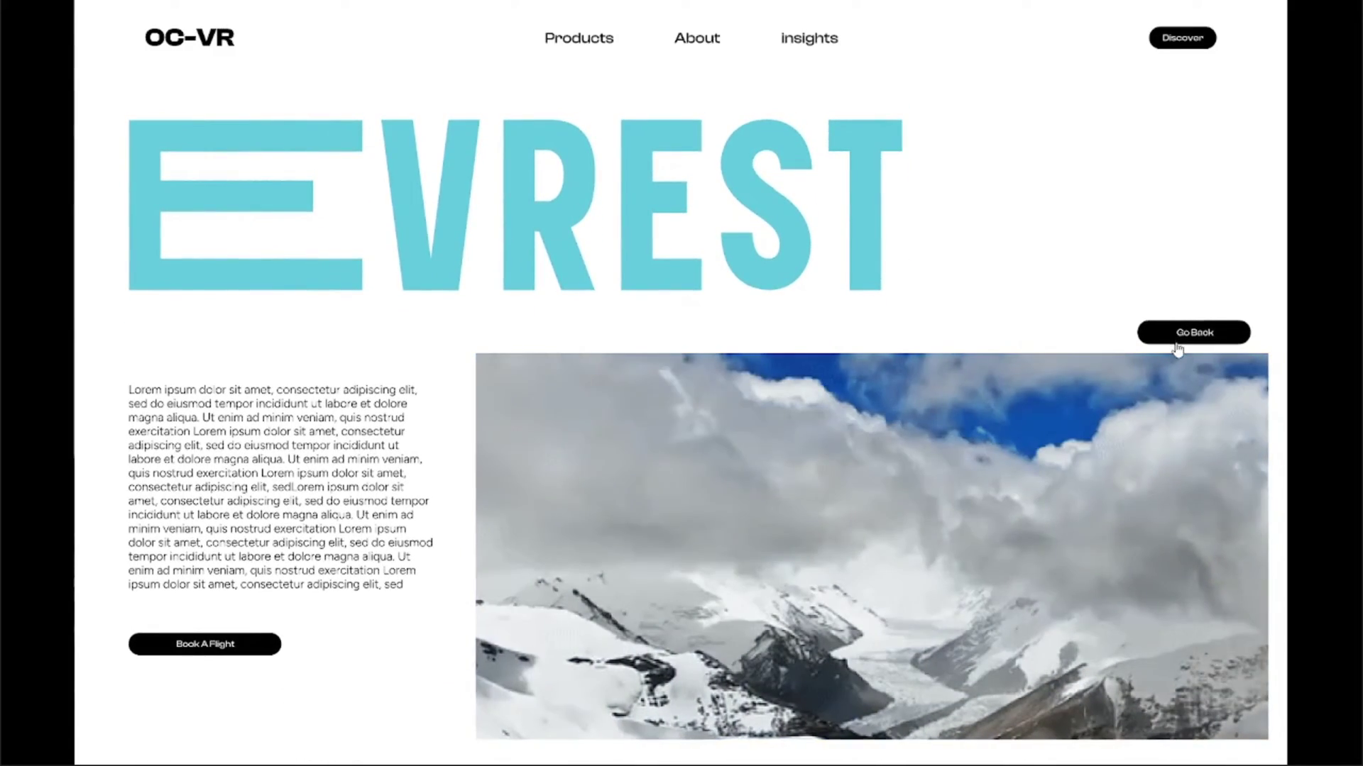
{"action": "left_click", "coordinate": [1182, 334]}
{"action": "left_click", "coordinate": [341, 497]}
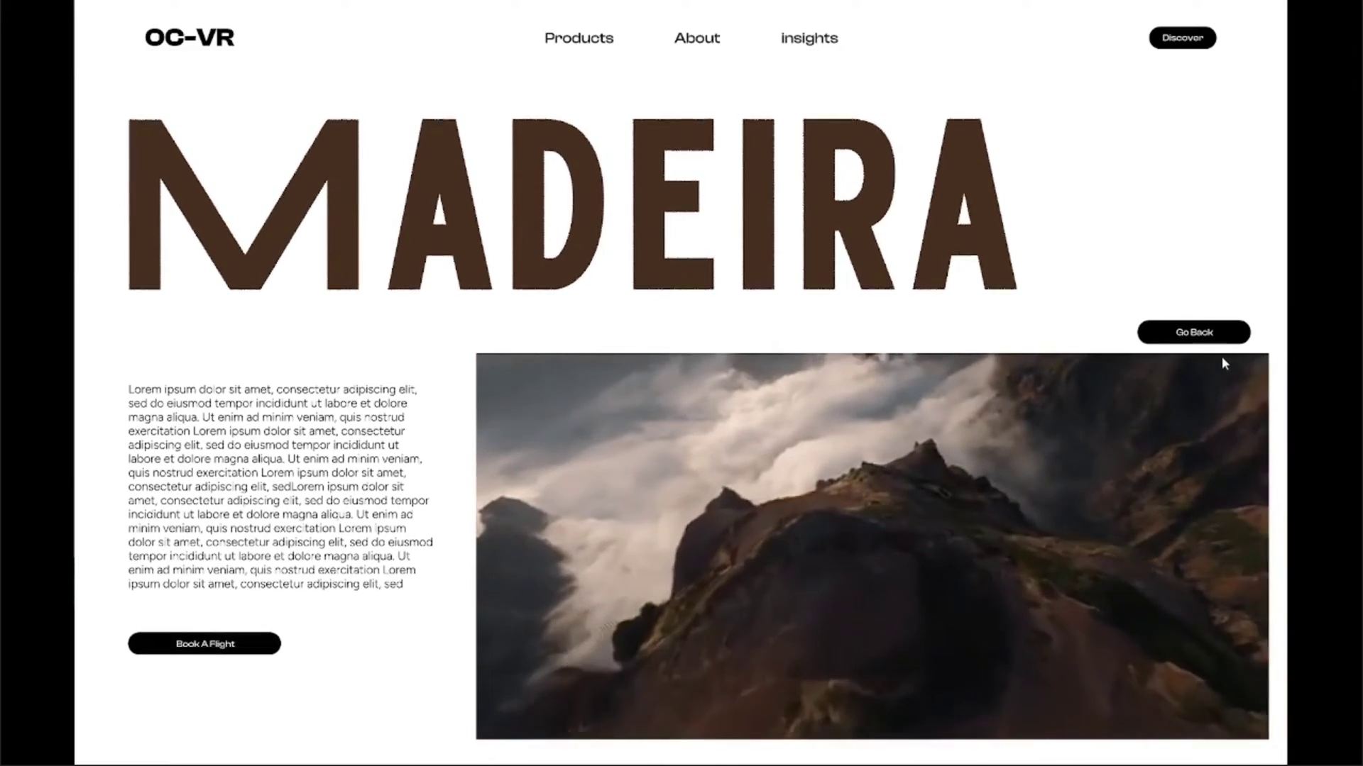
{"action": "left_click", "coordinate": [1191, 338]}
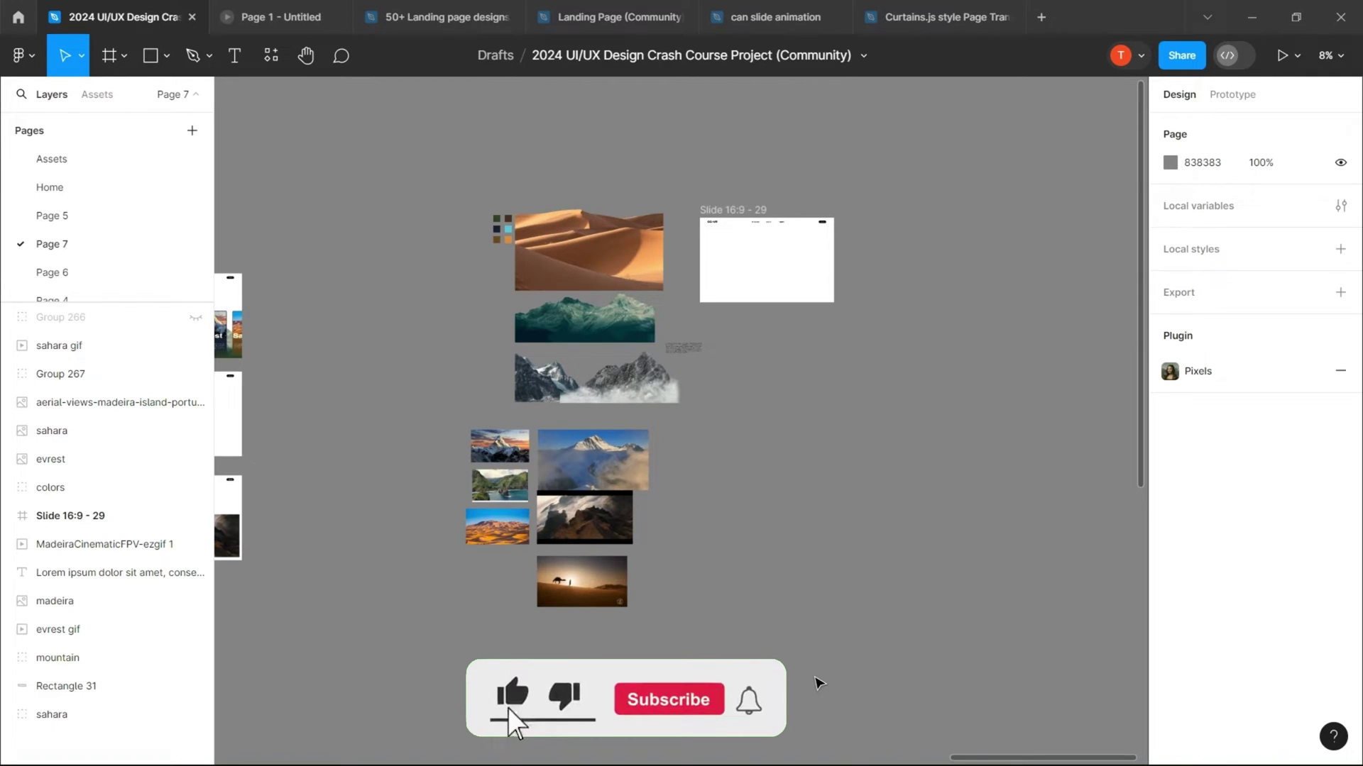
- Return to Page 7 and zoom to Slide 16:9 - 29
{"action": "scroll", "coordinate": [652, 553], "scroll_direction": "up", "scroll_amount": 5, "text": "ctrl"}
{"action": "scroll", "coordinate": [476, 553], "scroll_direction": "down", "scroll_amount": 3, "text": "ctrl"}
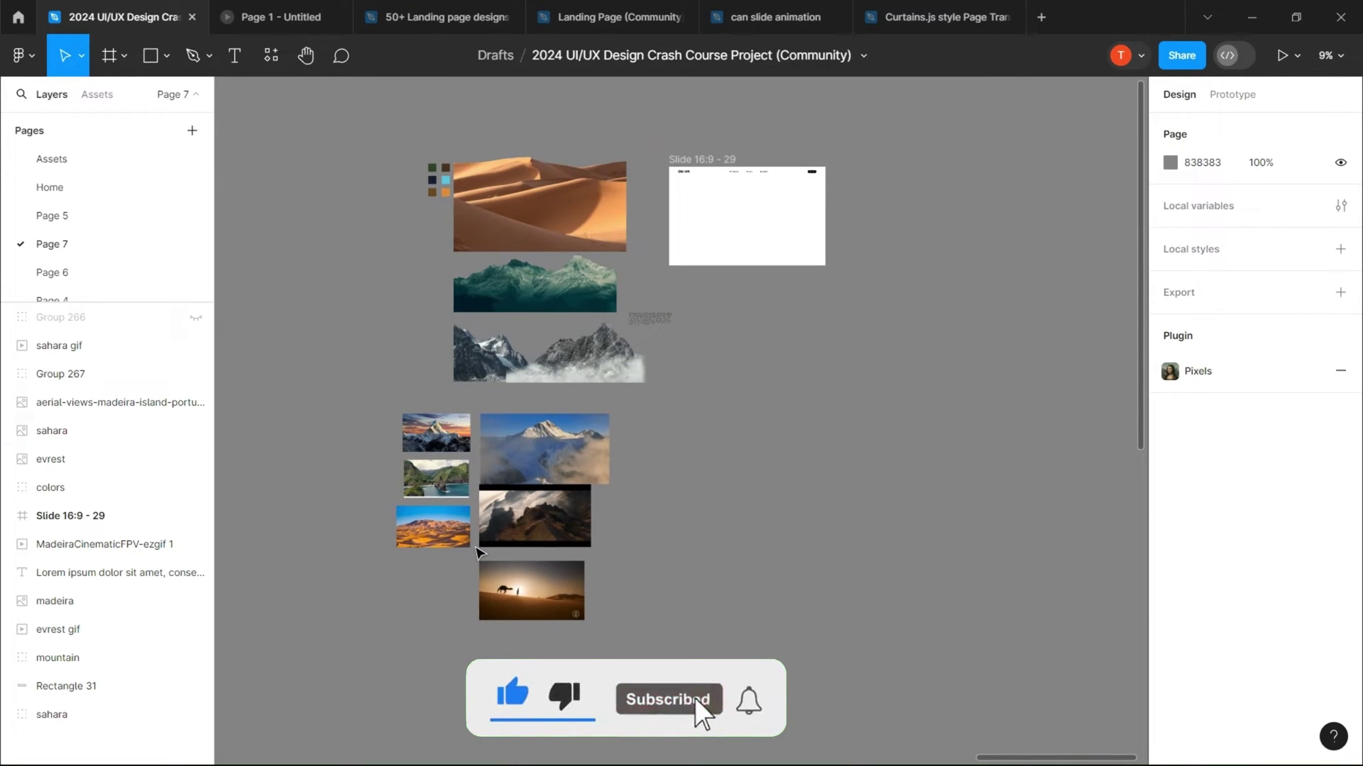
{"action": "key", "text": "shift+2"}
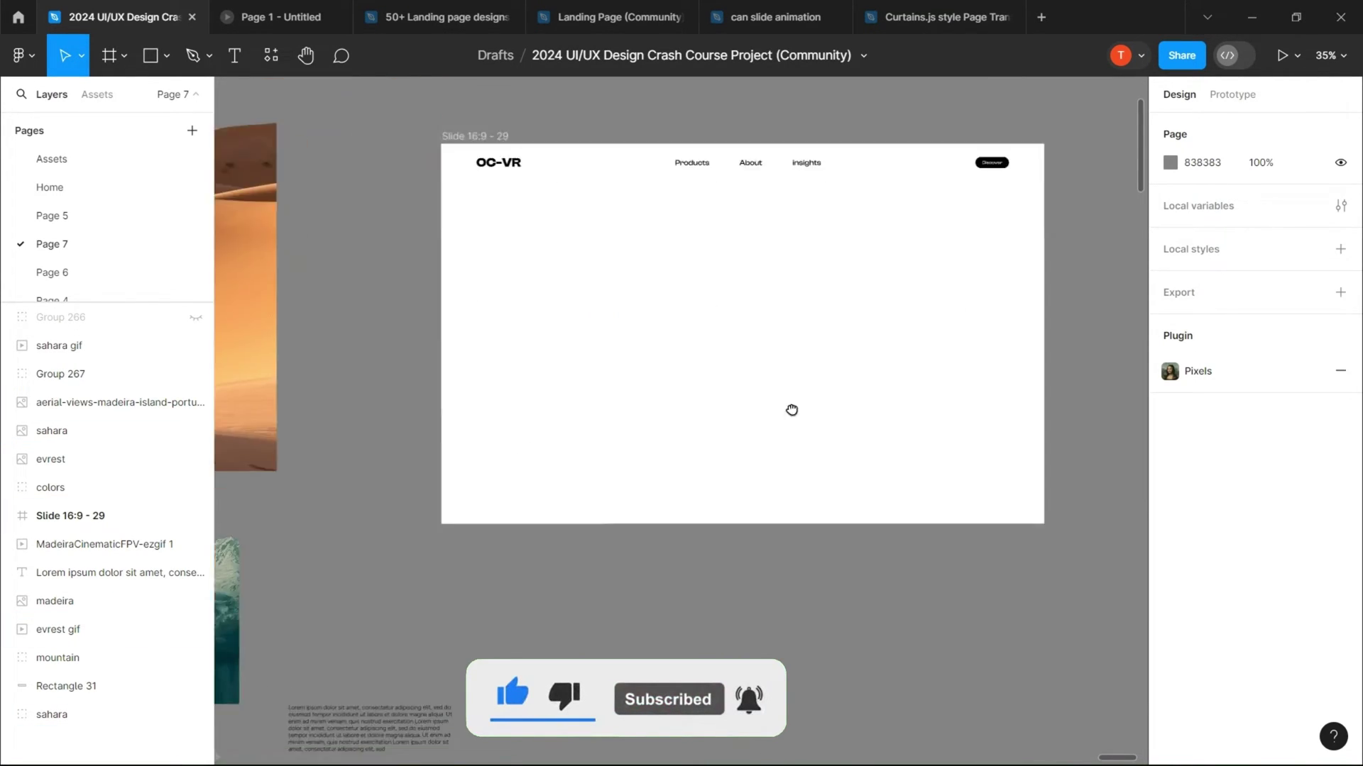
- Draw a 465×705 rectangle and centre it horizontally on the slide
{"action": "key", "text": "r"}
{"action": "left_click", "coordinate": [568, 347]}
{"action": "left_click", "coordinate": [1206, 200]}
{"action": "type", "text": "465"}
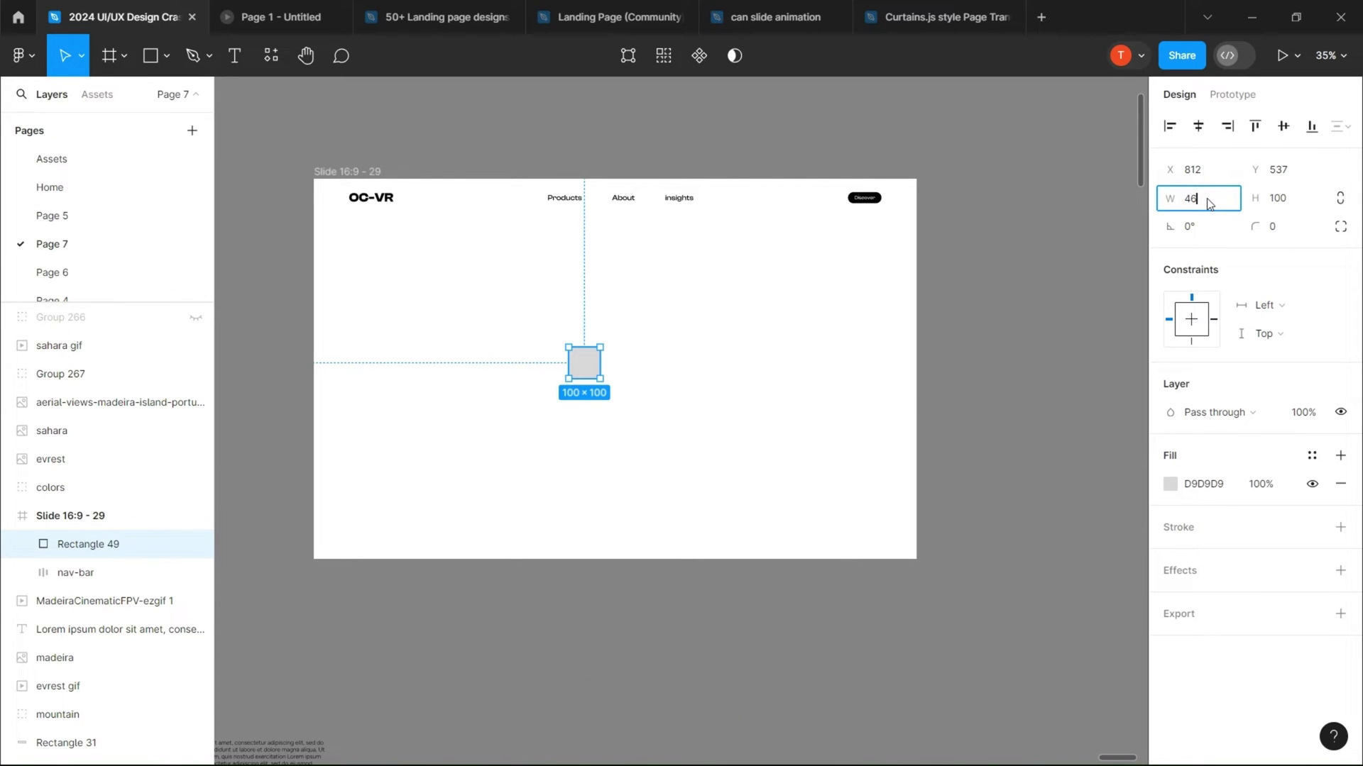
{"action": "left_click", "coordinate": [1281, 201]}
{"action": "type", "text": "70"}
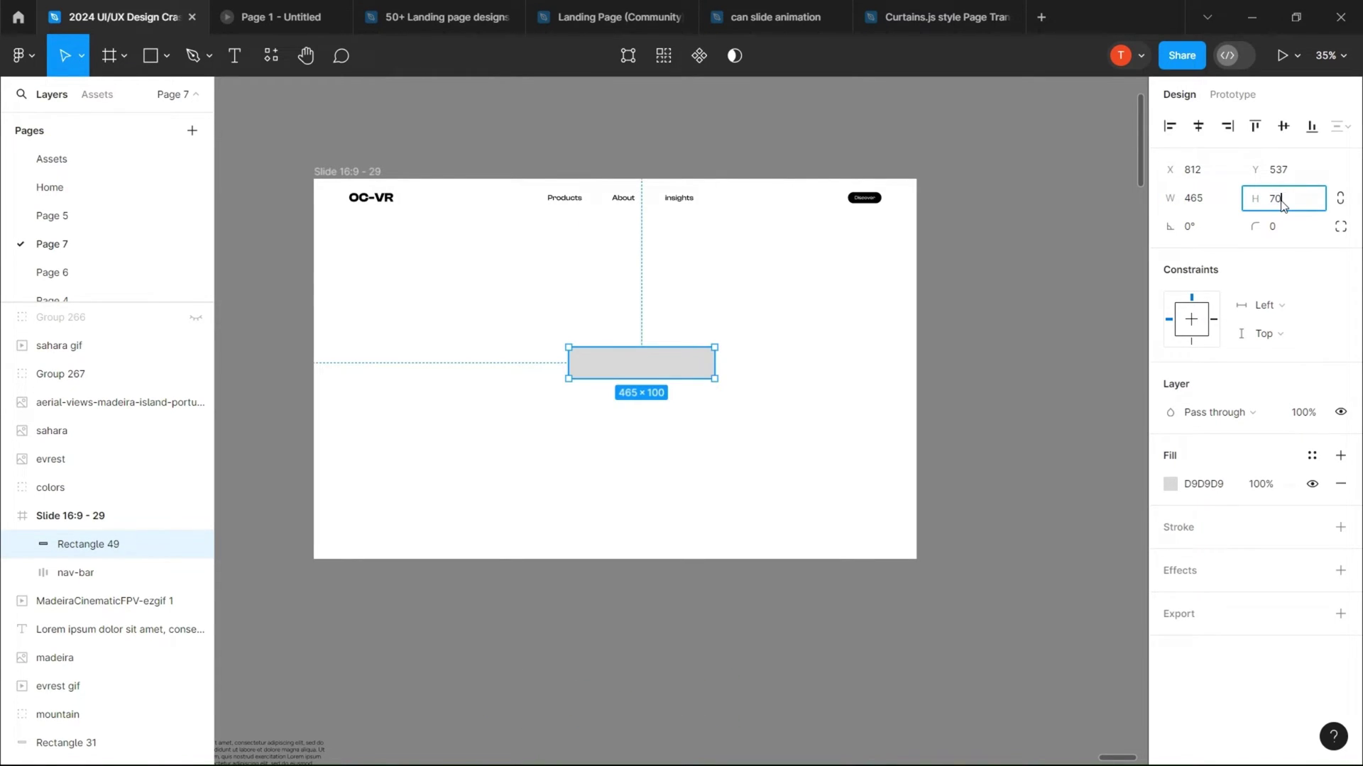
{"action": "type", "text": "5"}
{"action": "key", "text": "Return"}
{"action": "left_click_drag", "start_coordinate": [684, 414], "coordinate": [658, 360]}
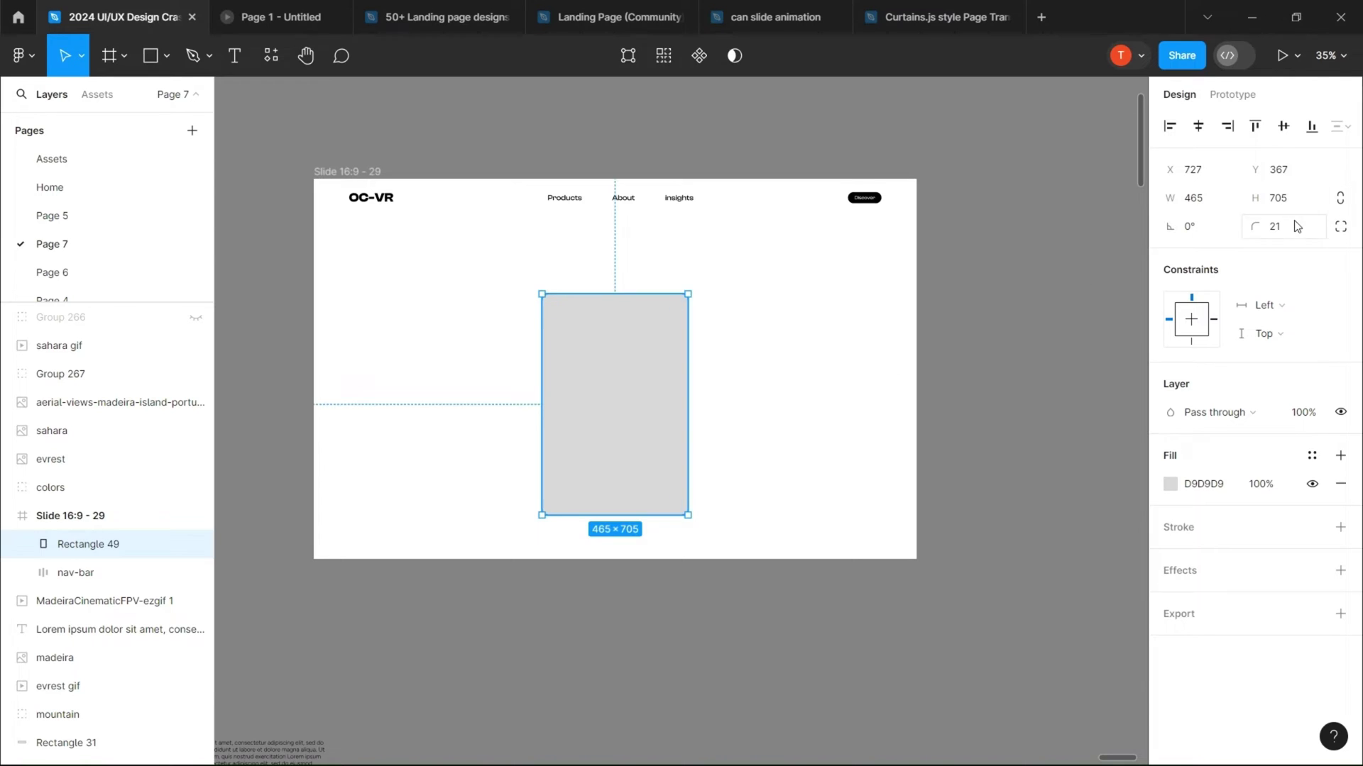
- Bring the colour swatches up beside the slide
{"action": "scroll", "coordinate": [693, 349], "scroll_direction": "down", "scroll_amount": 3}
{"action": "scroll", "coordinate": [694, 350], "scroll_direction": "down", "scroll_amount": 5}
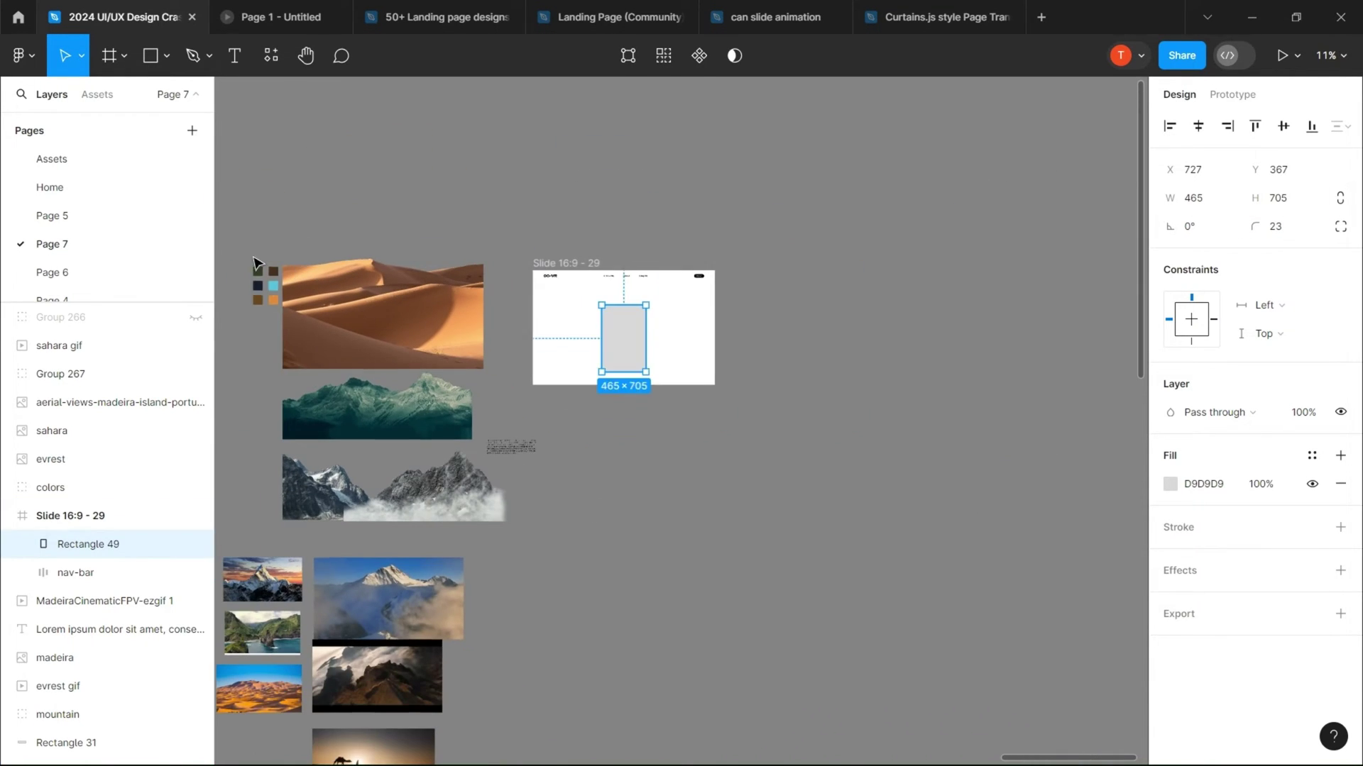
{"action": "left_click_drag", "start_coordinate": [258, 273], "coordinate": [731, 305]}
{"action": "scroll", "coordinate": [800, 452], "scroll_direction": "up", "scroll_amount": 6}
- Make the duplicate a 457×457 panel with square (0) bottom corners
{"action": "left_click", "coordinate": [603, 490]}
{"action": "left_click", "coordinate": [1293, 205]}
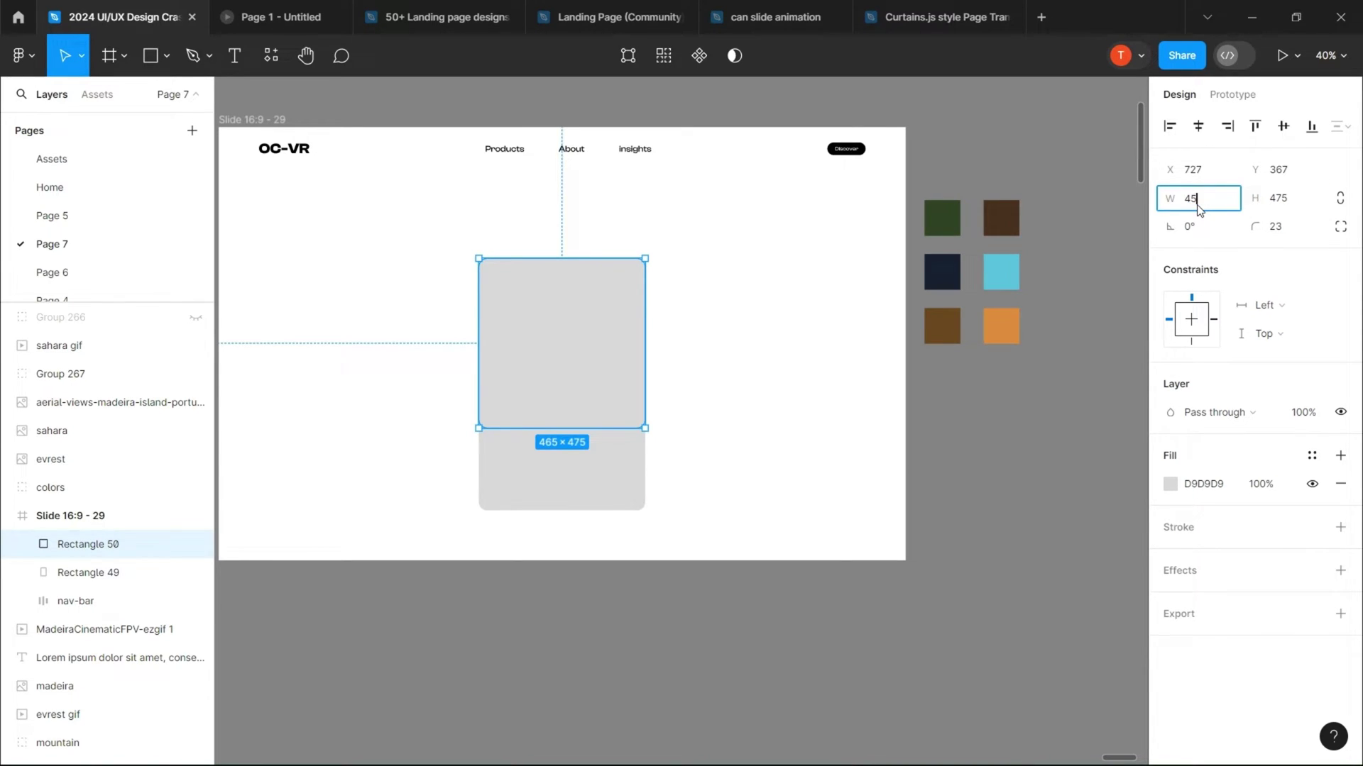
{"action": "type", "text": "7"}
{"action": "left_click", "coordinate": [1290, 205]}
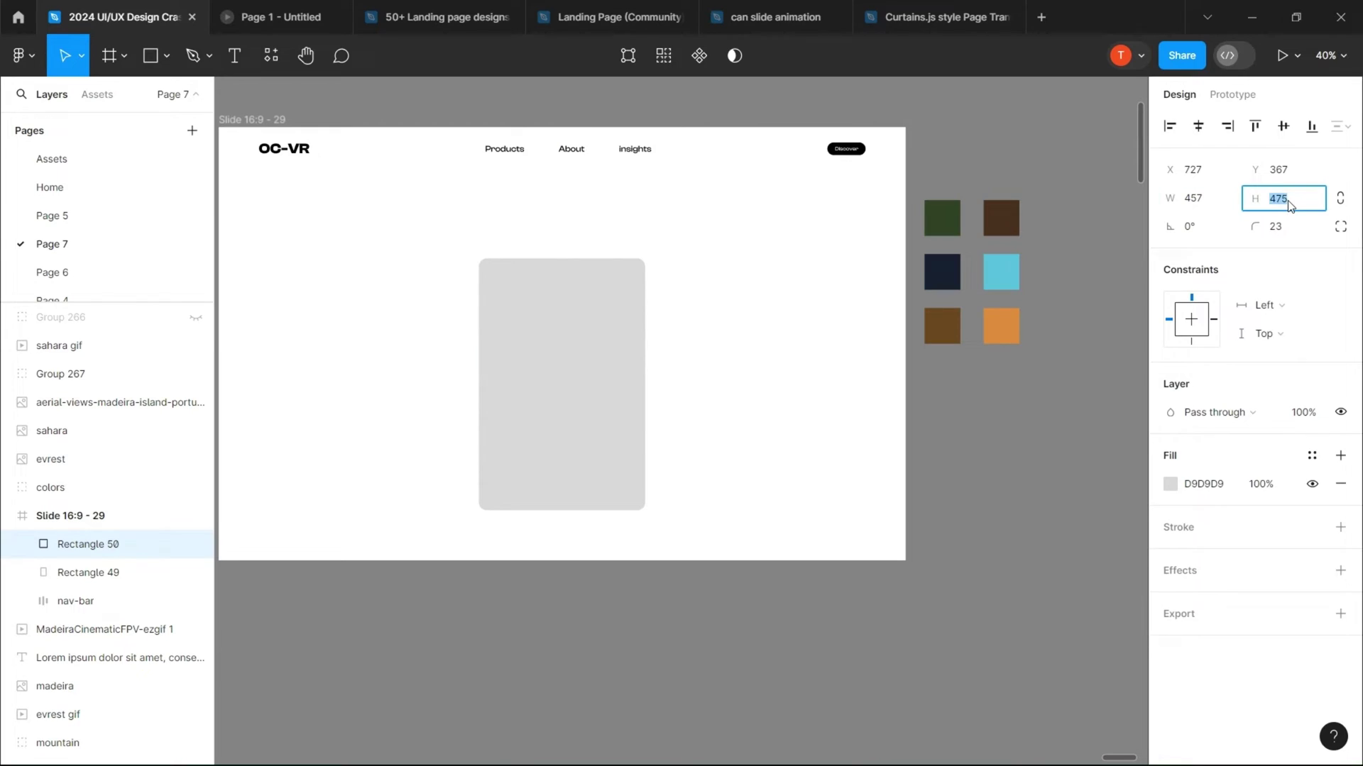
{"action": "left_click", "coordinate": [1340, 227]}
{"action": "left_click", "coordinate": [984, 301]}
{"action": "type", "text": "0"}
{"action": "key", "text": "Tab"}
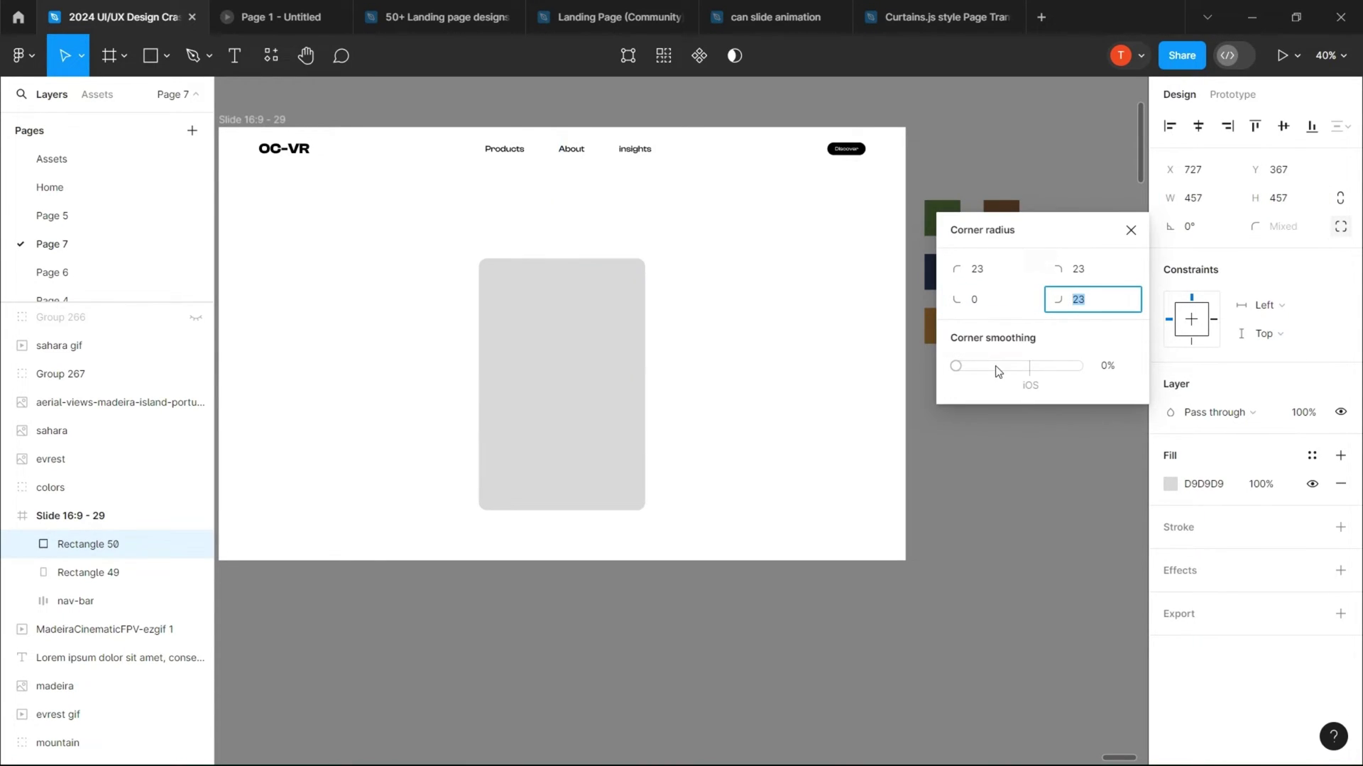
{"action": "type", "text": "0"}
- Fill the tall back rectangle with navy #171E30 sampled from the swatch
{"action": "left_click", "coordinate": [593, 450], "text": "shift"}
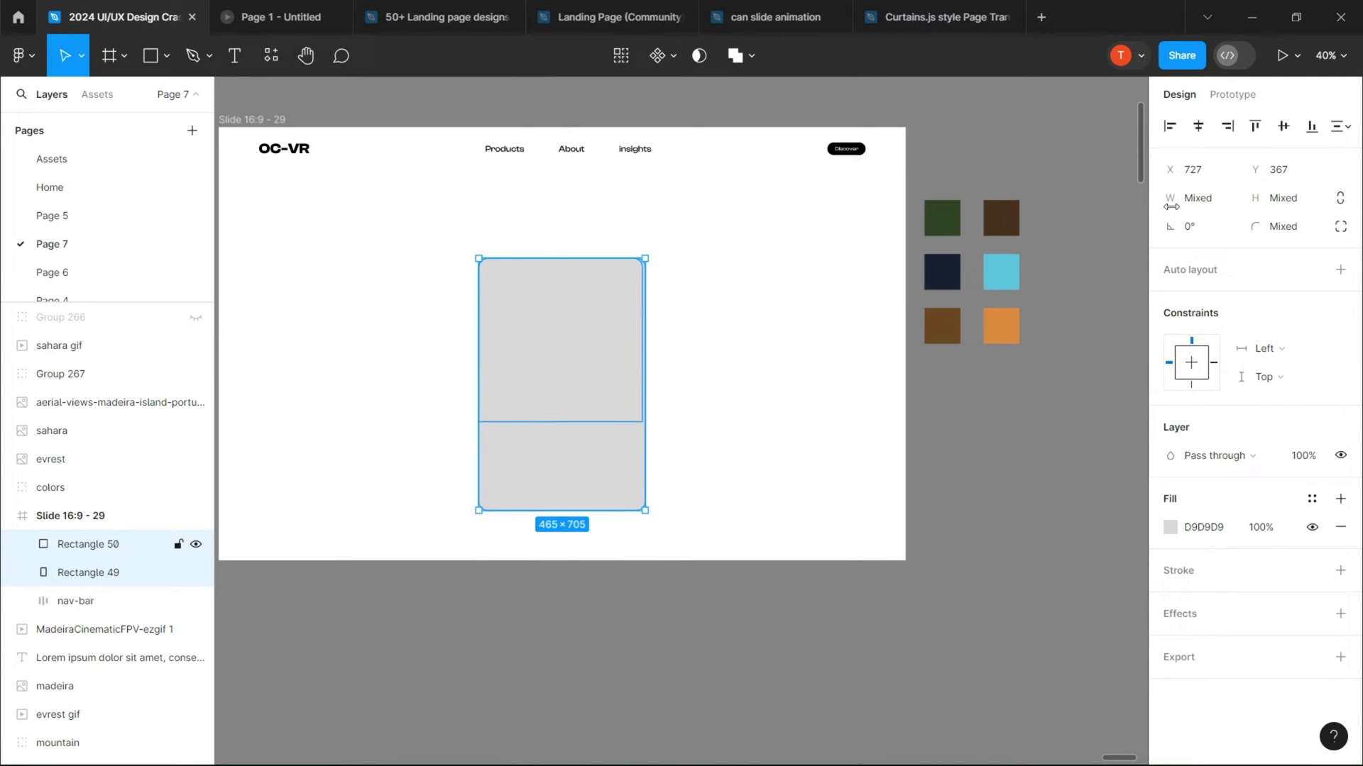
{"action": "left_click", "coordinate": [596, 476]}
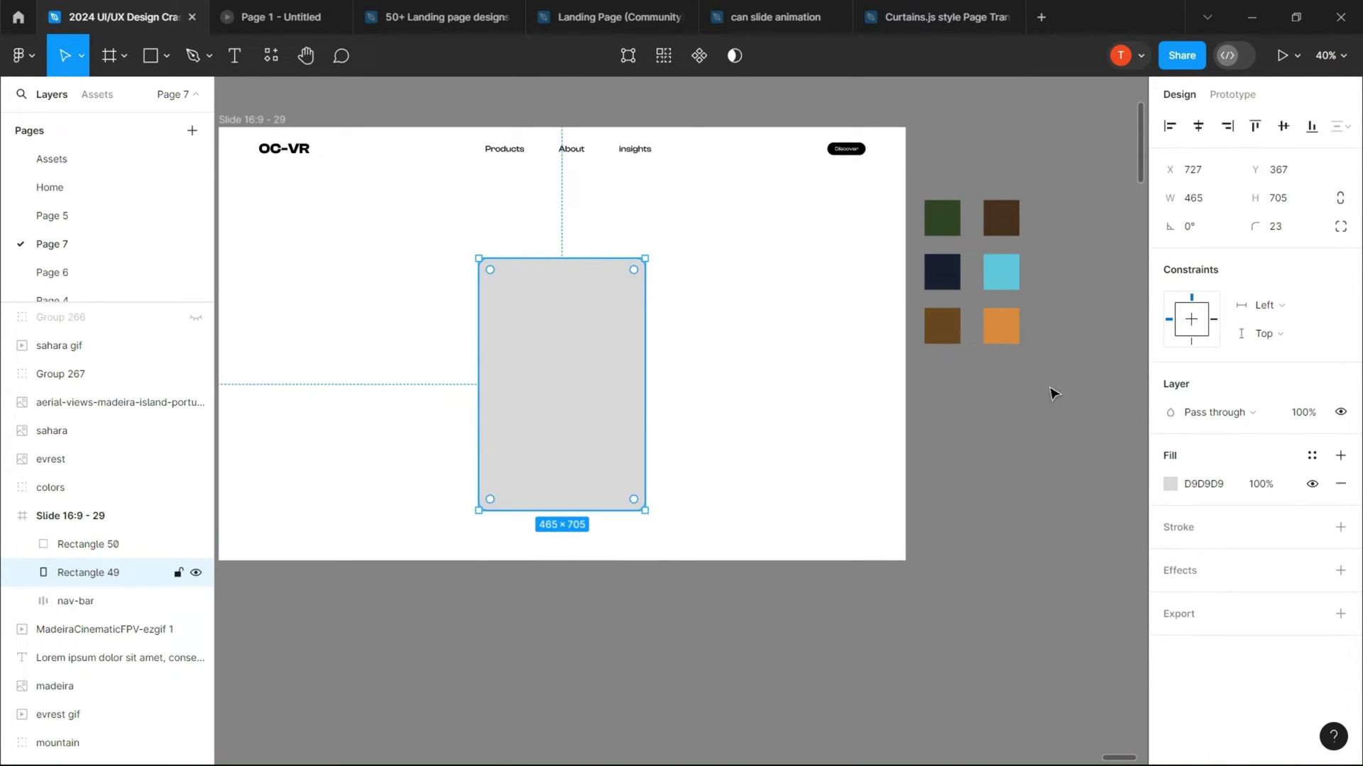
{"action": "left_click", "coordinate": [1170, 486]}
{"action": "left_click", "coordinate": [961, 553]}
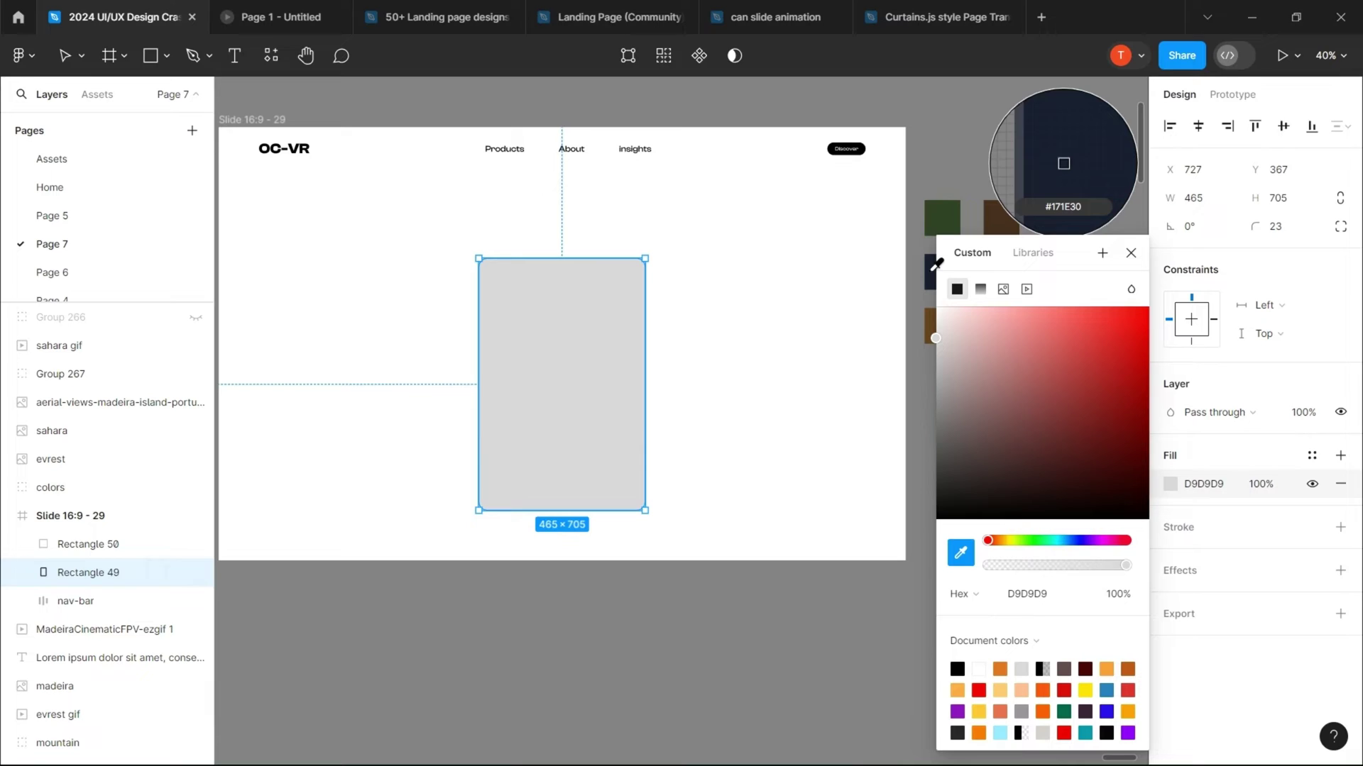
{"action": "left_click", "coordinate": [933, 268]}
{"action": "left_click", "coordinate": [1131, 252]}
- Nudge the grey square panel down slightly
{"action": "left_click", "coordinate": [551, 338]}
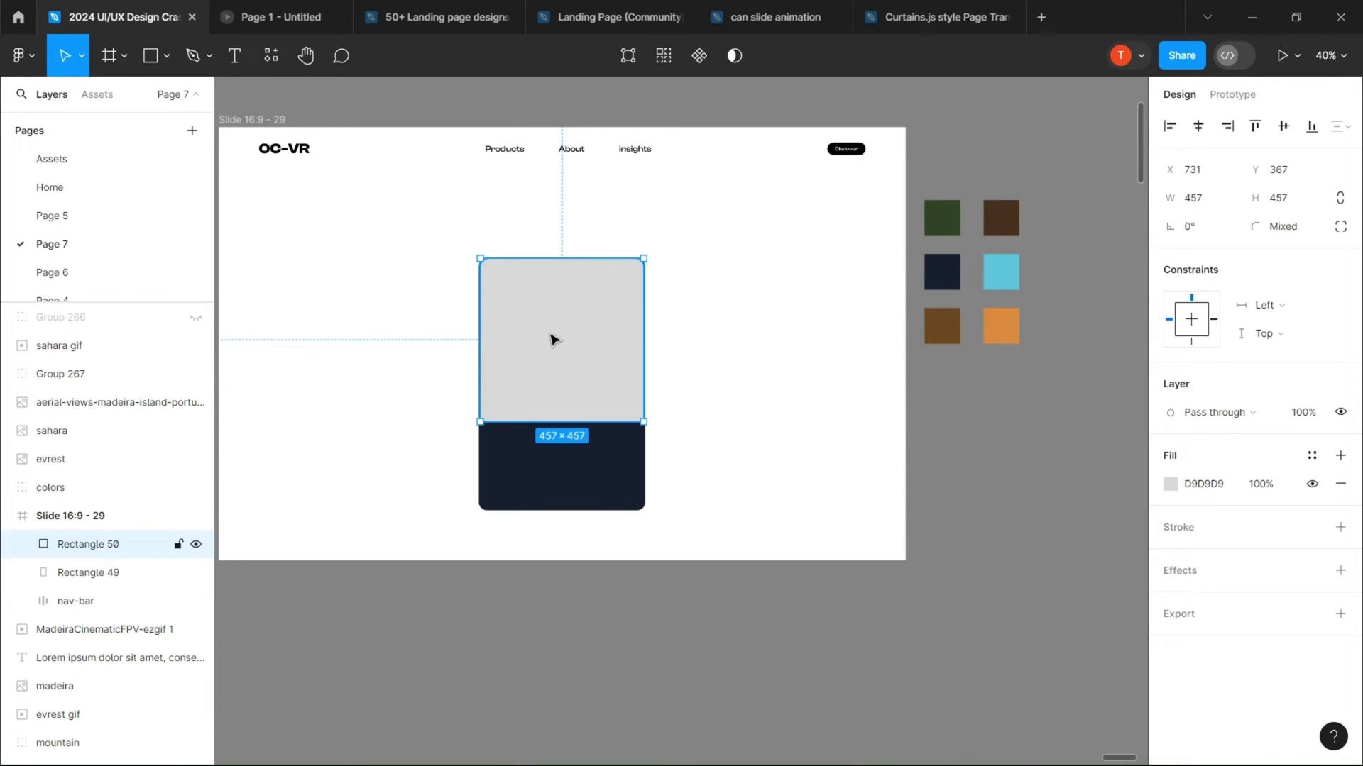
{"action": "left_click", "coordinate": [714, 459]}
{"action": "scroll", "coordinate": [717, 460], "scroll_direction": "down", "scroll_amount": 3}
{"action": "left_click", "coordinate": [593, 369]}
{"action": "scroll", "coordinate": [596, 365], "scroll_direction": "up", "scroll_amount": 3}
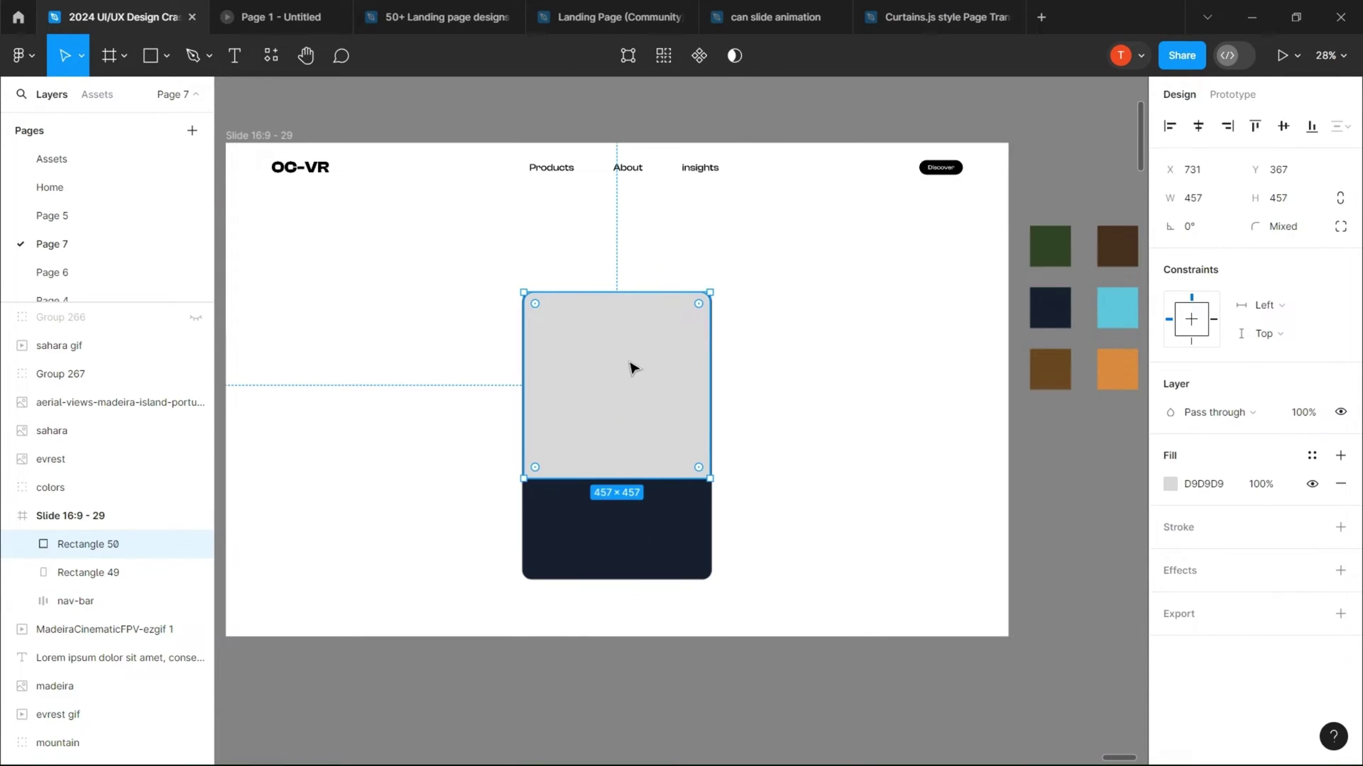
{"action": "left_click_drag", "start_coordinate": [1248, 169], "coordinate": [1258, 175]}
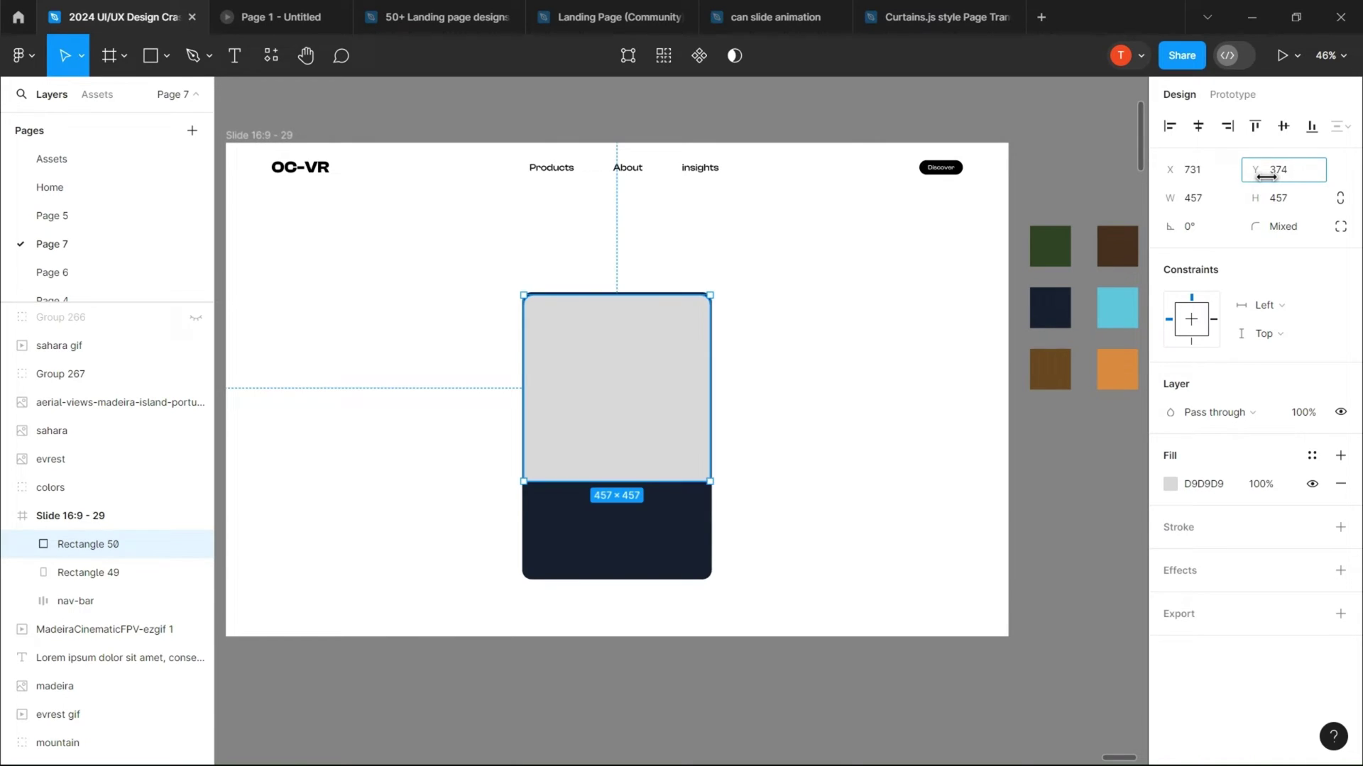
{"action": "left_click", "coordinate": [750, 403]}
- Drag the evrest photo into the slide over the card
{"action": "scroll", "coordinate": [750, 403], "scroll_direction": "down", "scroll_amount": 5}
{"action": "scroll", "coordinate": [440, 497], "scroll_direction": "down", "scroll_amount": 5}
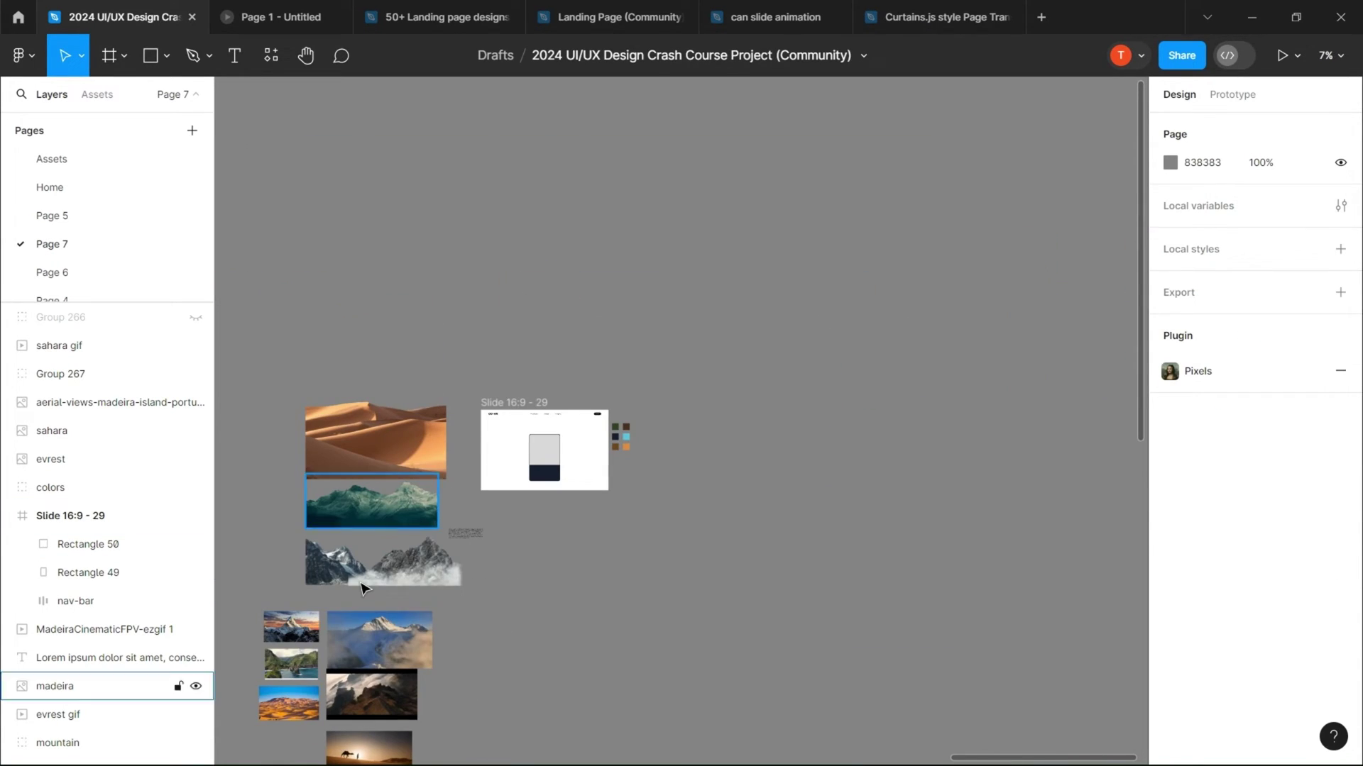
{"action": "left_click_drag", "start_coordinate": [294, 626], "coordinate": [547, 448]}
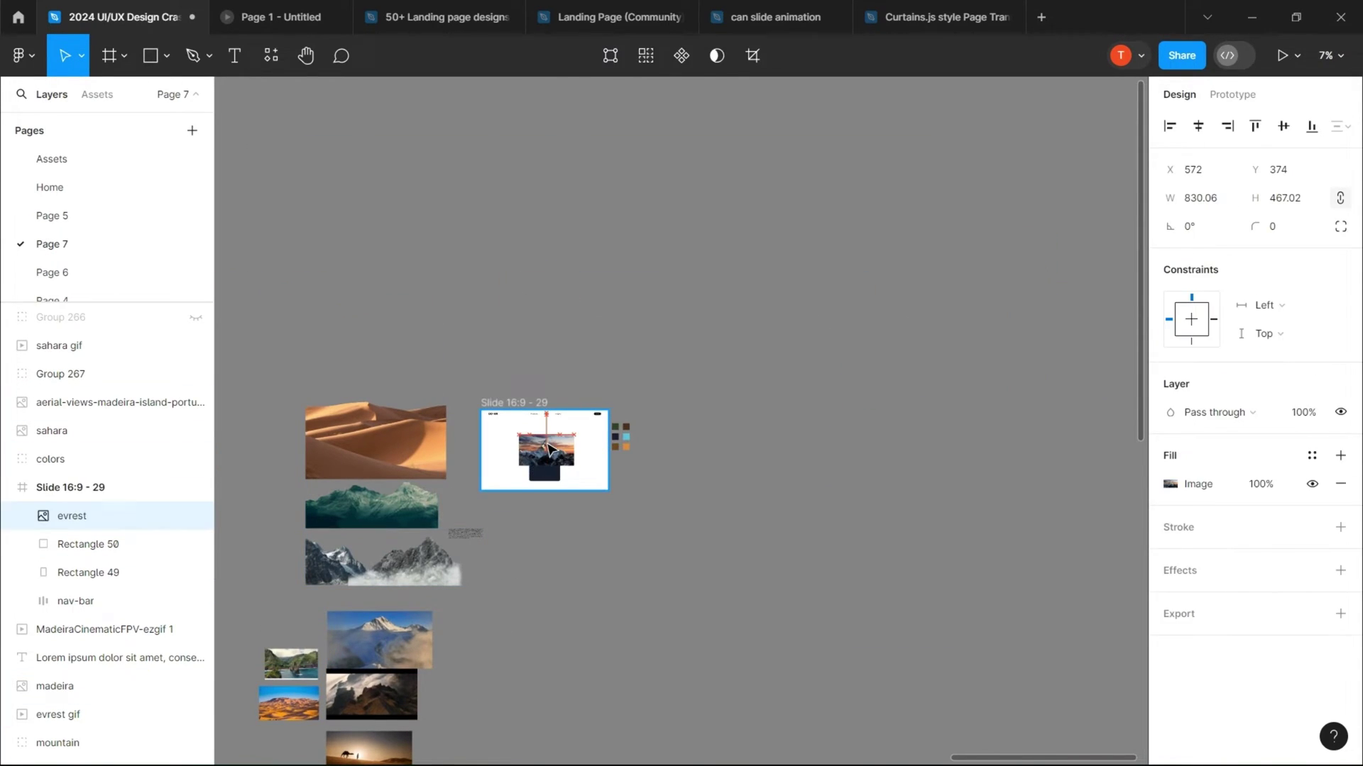
{"action": "left_click_drag", "start_coordinate": [293, 638], "coordinate": [548, 449]}
- Mask the photo with Rectangle 50 and shift it sideways within the panel
{"action": "scroll", "coordinate": [557, 492], "scroll_direction": "up", "scroll_amount": 2}
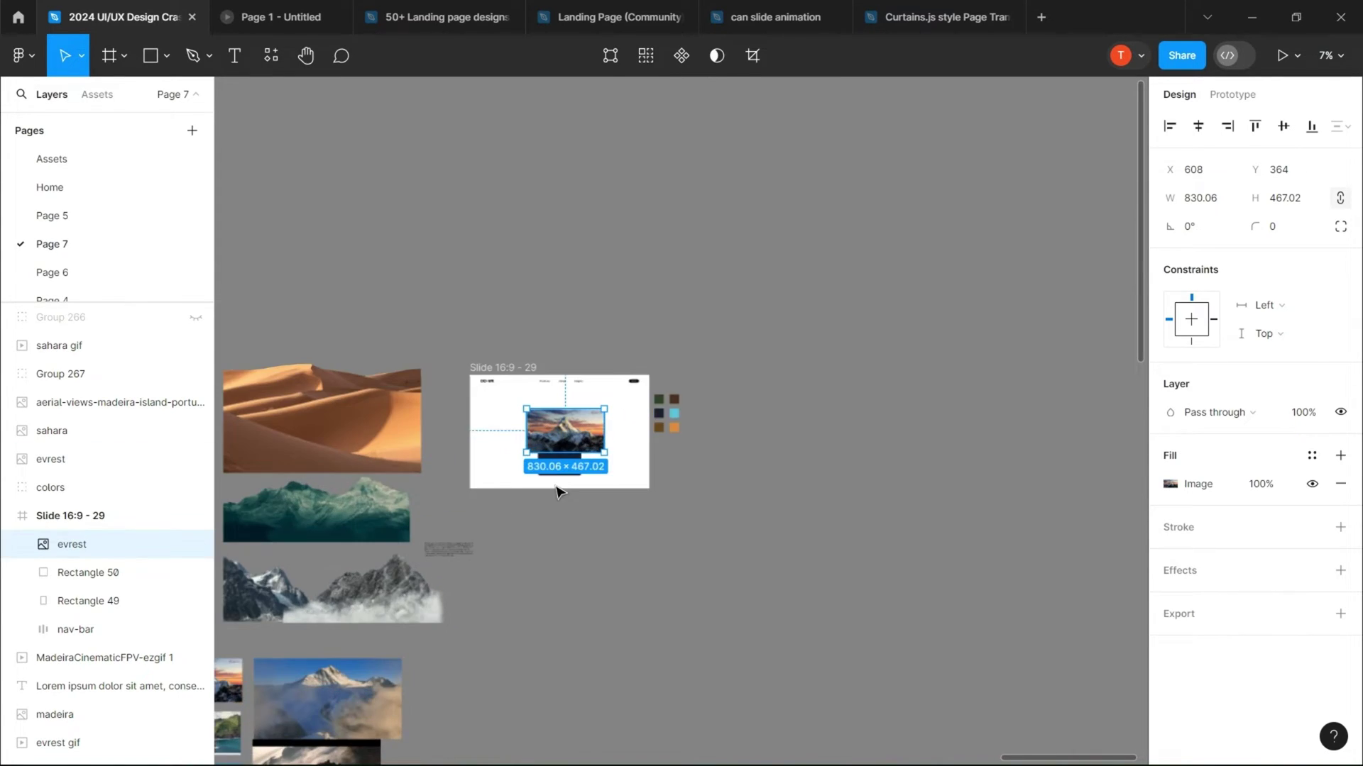
{"action": "scroll", "coordinate": [599, 466], "scroll_direction": "up", "scroll_amount": 5}
{"action": "left_click", "coordinate": [92, 584]}
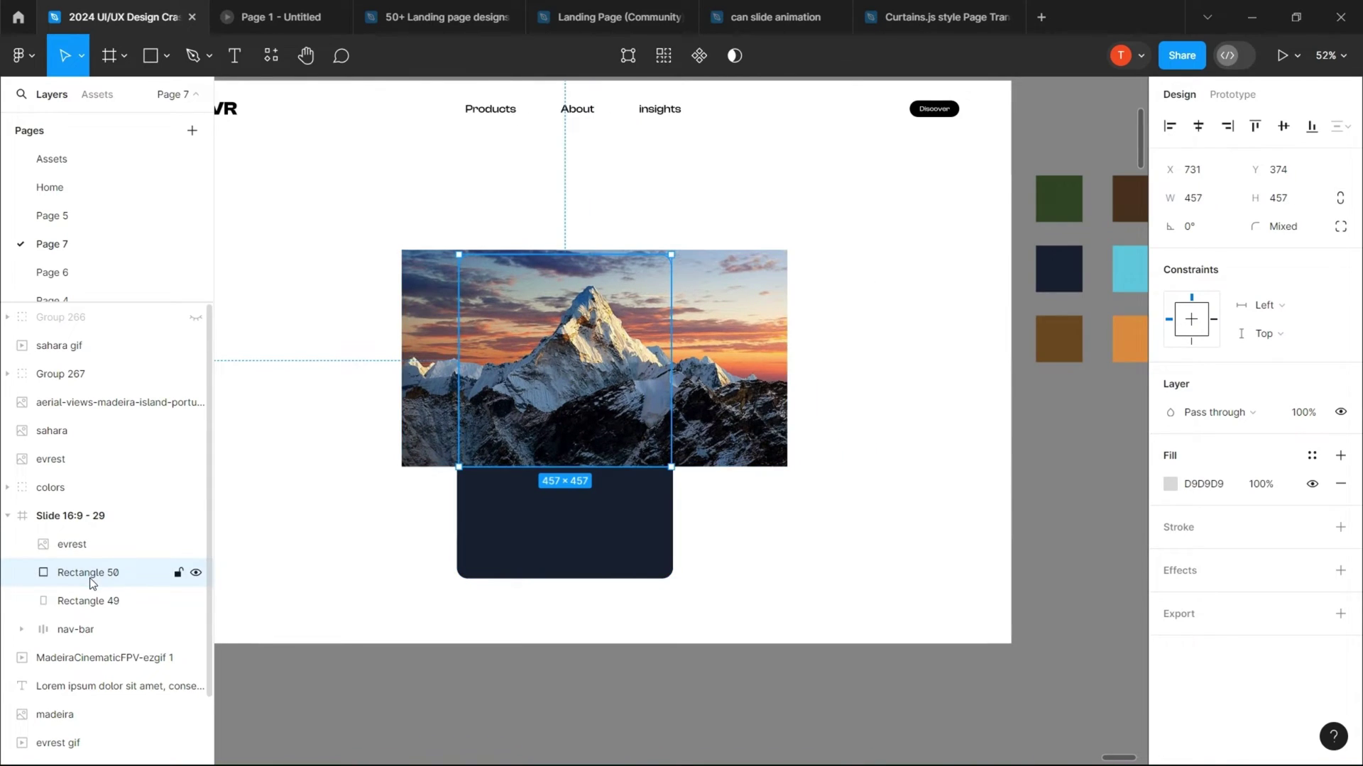
{"action": "left_click", "coordinate": [72, 546], "text": "shift"}
{"action": "left_click", "coordinate": [705, 64]}
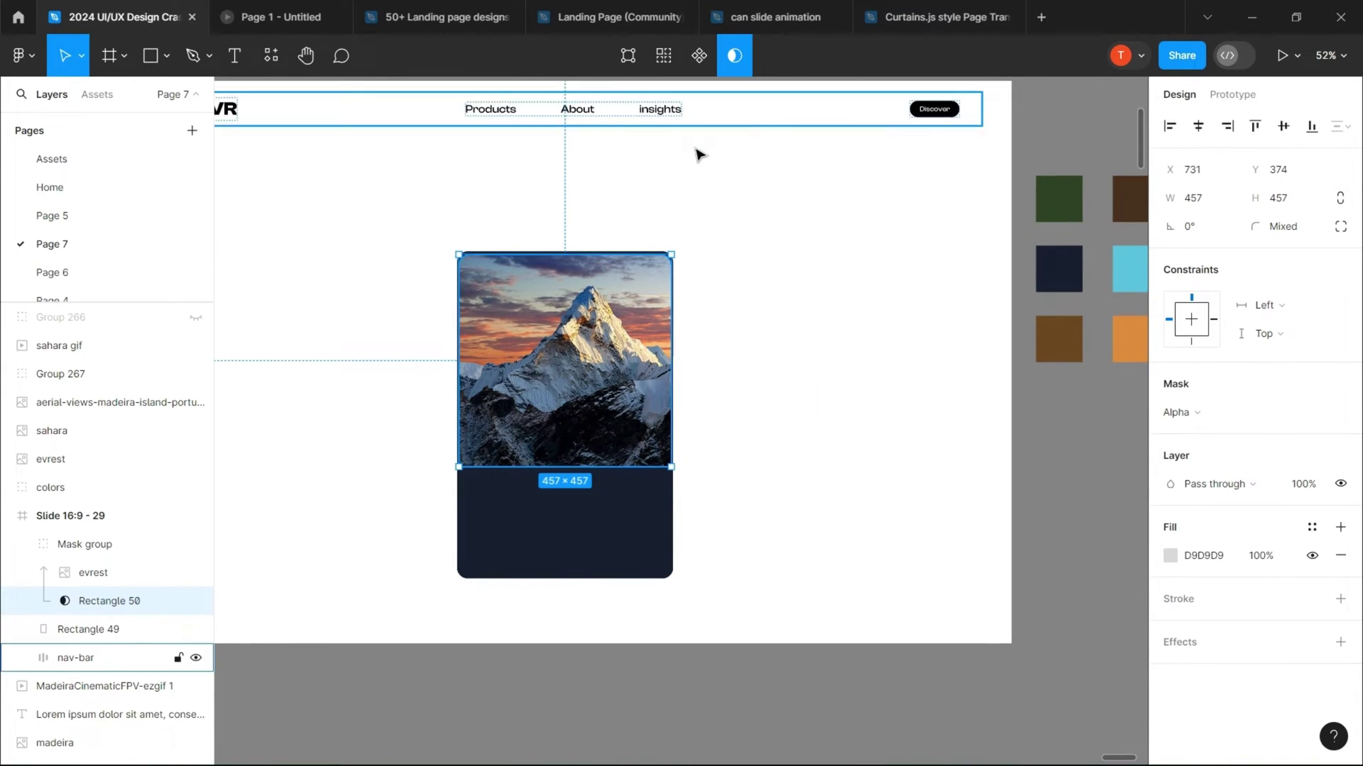
{"action": "left_click", "coordinate": [85, 572]}
{"action": "left_click_drag", "start_coordinate": [1169, 170], "coordinate": [1166, 173]}
{"action": "scroll", "coordinate": [822, 444], "scroll_direction": "down", "scroll_amount": 1}
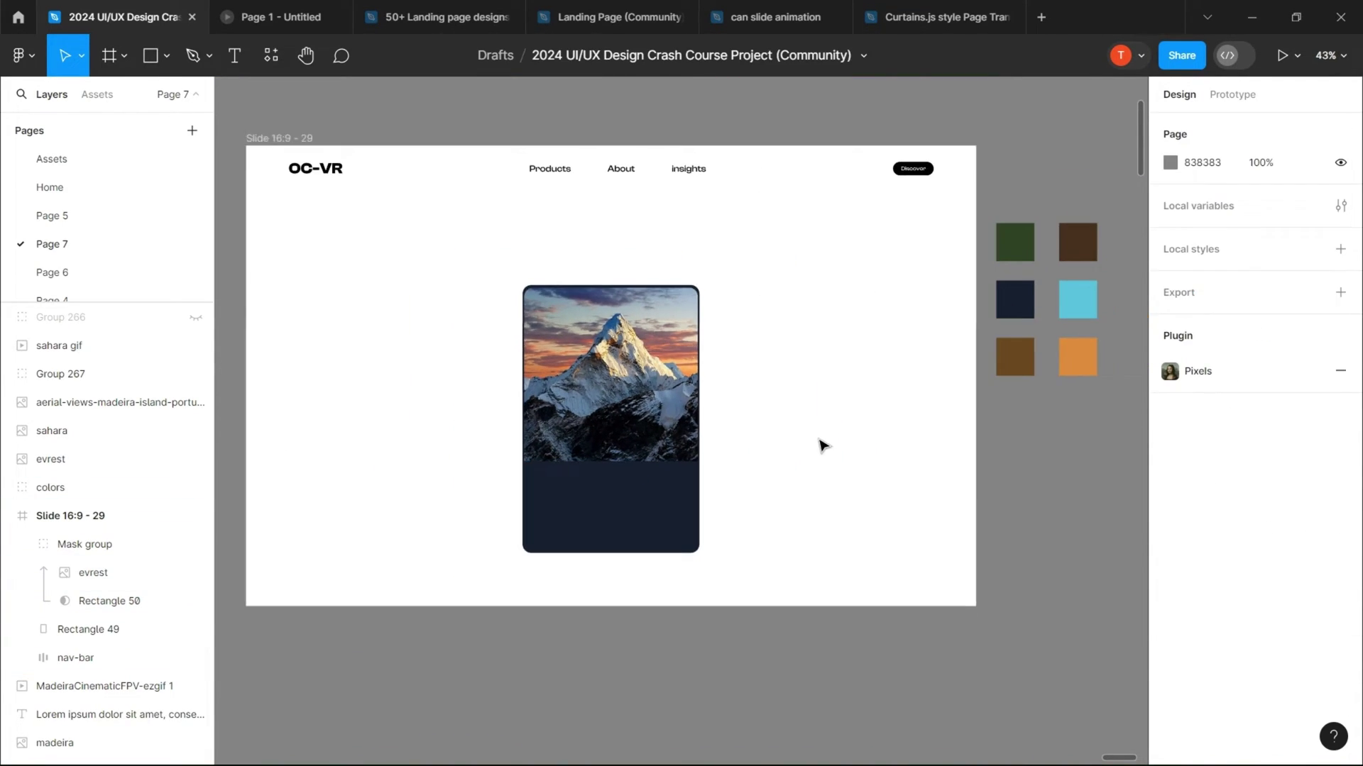
- Add a text label on the mountain photo
{"action": "key", "text": "t"}
{"action": "left_click", "coordinate": [538, 444]}
{"action": "type", "text": "e"}
{"action": "key", "text": "Escape"}
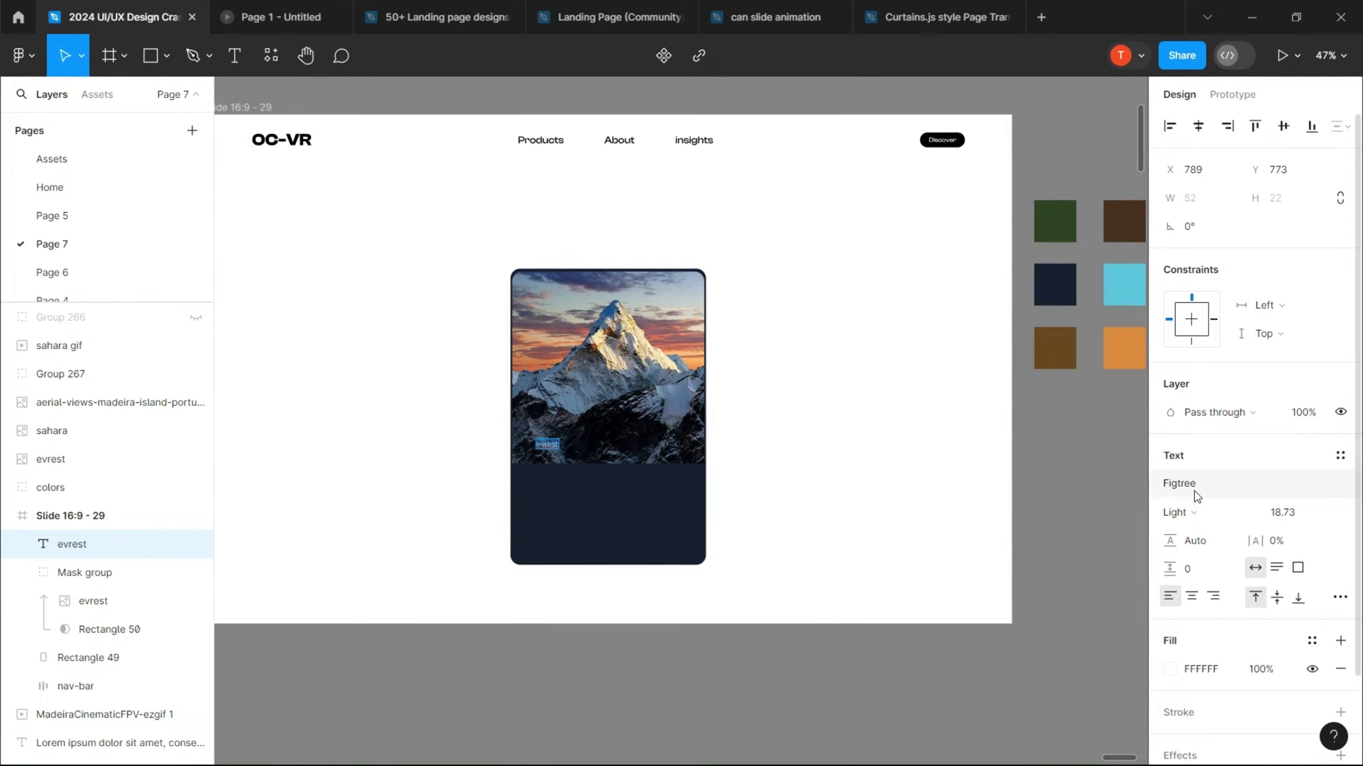
- Set the label to OPTIVenus Bold with a drop shadow and scale it up
{"action": "left_click", "coordinate": [1178, 484]}
{"action": "scroll", "coordinate": [1022, 540], "scroll_direction": "down", "scroll_amount": 5}
{"action": "left_click", "coordinate": [1049, 539]}
{"action": "scroll", "coordinate": [1249, 568], "scroll_direction": "down", "scroll_amount": 2}
{"action": "left_click", "coordinate": [1340, 654]}
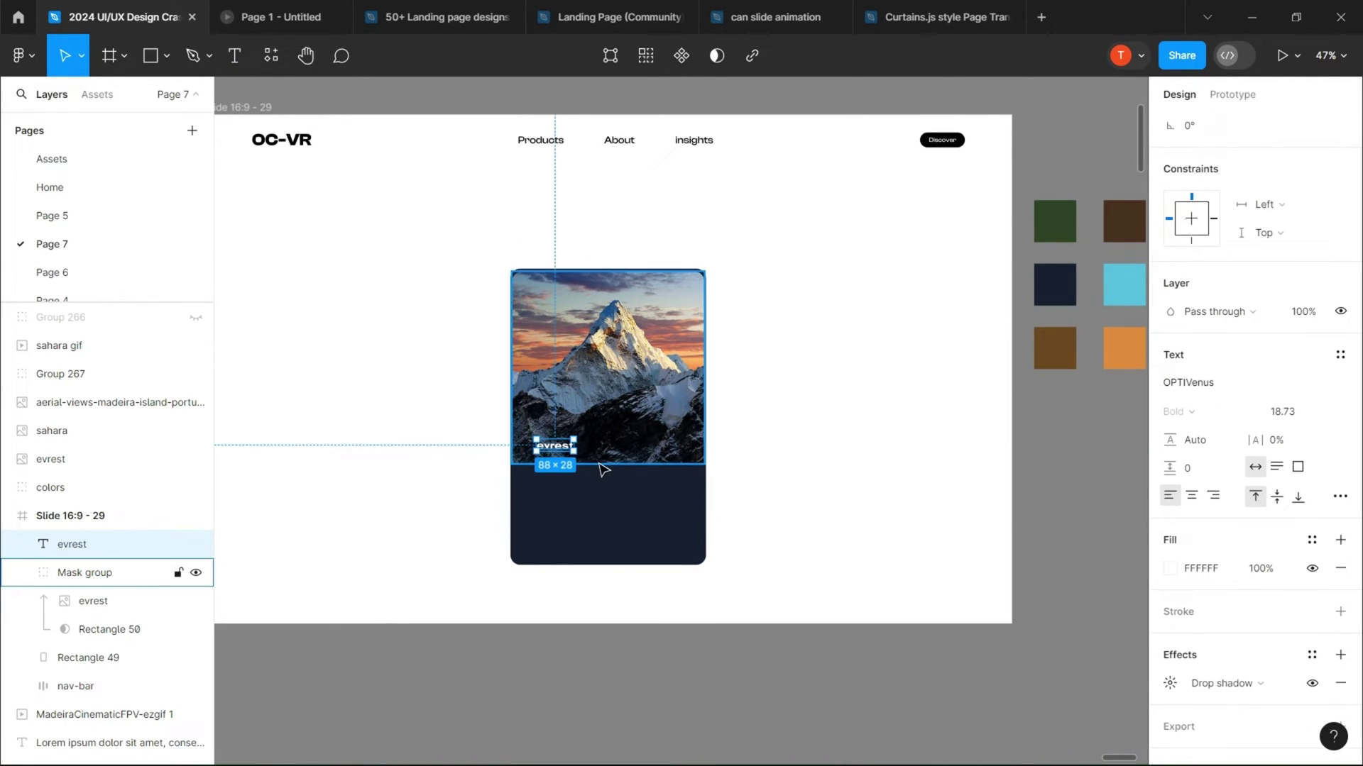
{"action": "key", "text": "k"}
{"action": "mouse_move", "coordinate": [574, 452]}
{"action": "left_mouse_down"}
{"action": "mouse_move", "coordinate": [639, 469]}
{"action": "mouse_move", "coordinate": [608, 454]}
{"action": "left_mouse_up"}
{"action": "double_click", "coordinate": [542, 446]}
{"action": "type", "text": "E"}
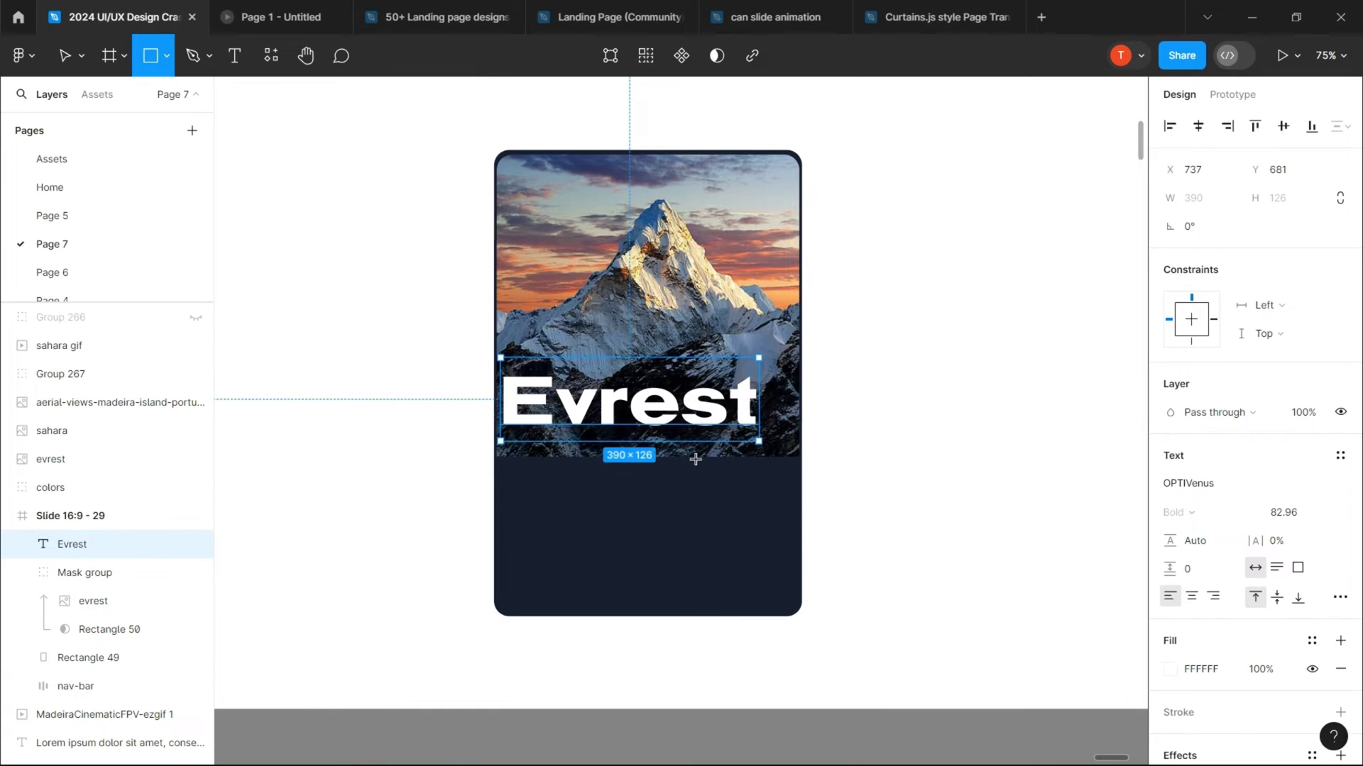
- Draw a rectangle with a vertical linear gradient from navy 171E30 to transparent
{"action": "left_click_drag", "start_coordinate": [487, 412], "coordinate": [816, 469]}
{"action": "left_click", "coordinate": [1170, 483]}
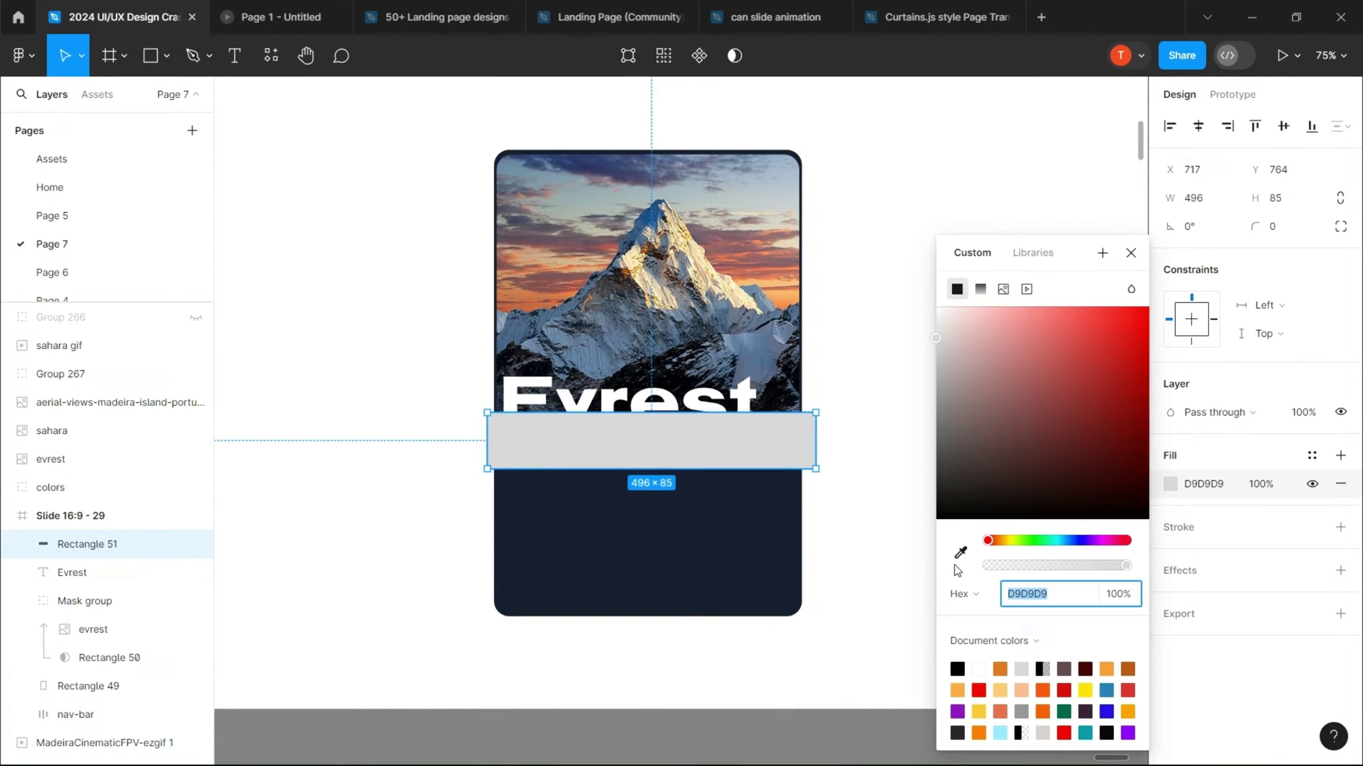
{"action": "left_click", "coordinate": [960, 552]}
{"action": "left_click", "coordinate": [809, 474]}
{"action": "left_click", "coordinate": [980, 289]}
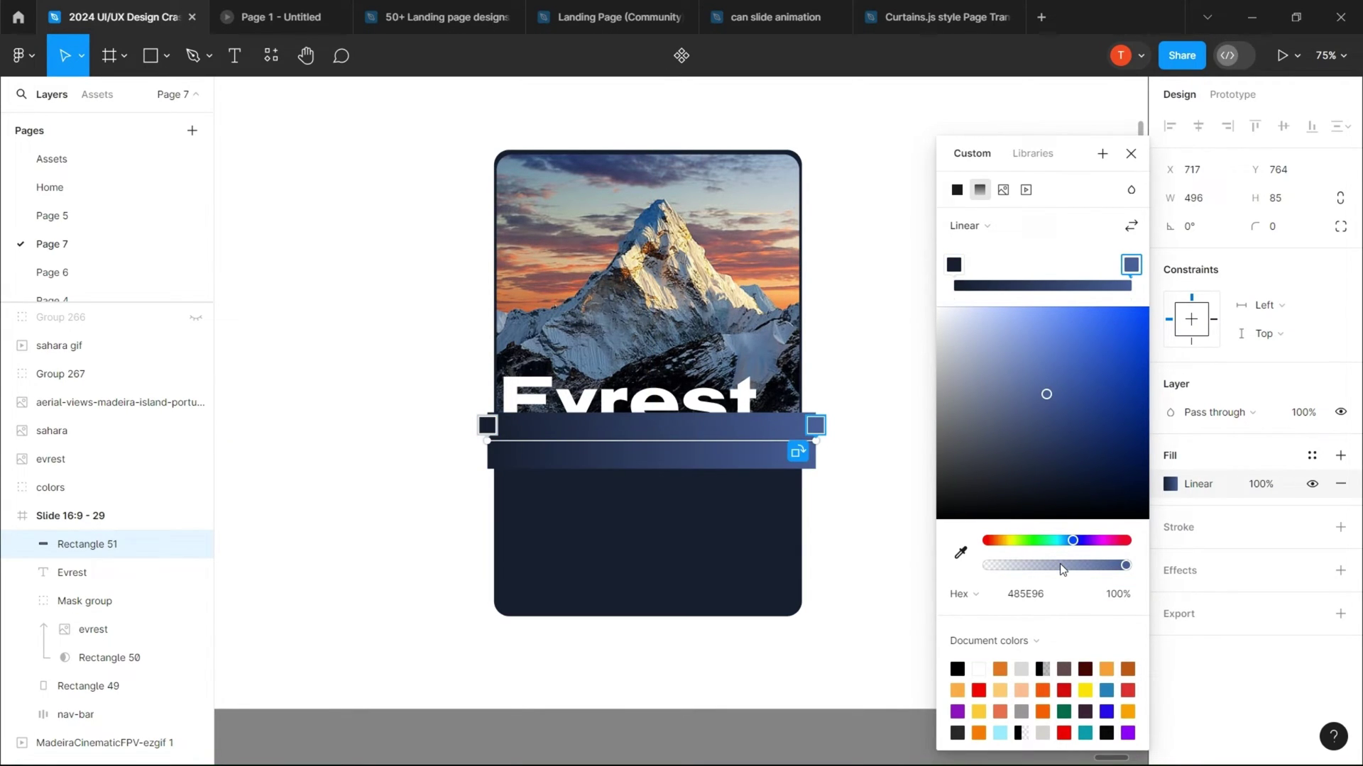
{"action": "left_click_drag", "start_coordinate": [1061, 568], "coordinate": [733, 559]}
{"action": "left_click_drag", "start_coordinate": [815, 426], "coordinate": [651, 415]}
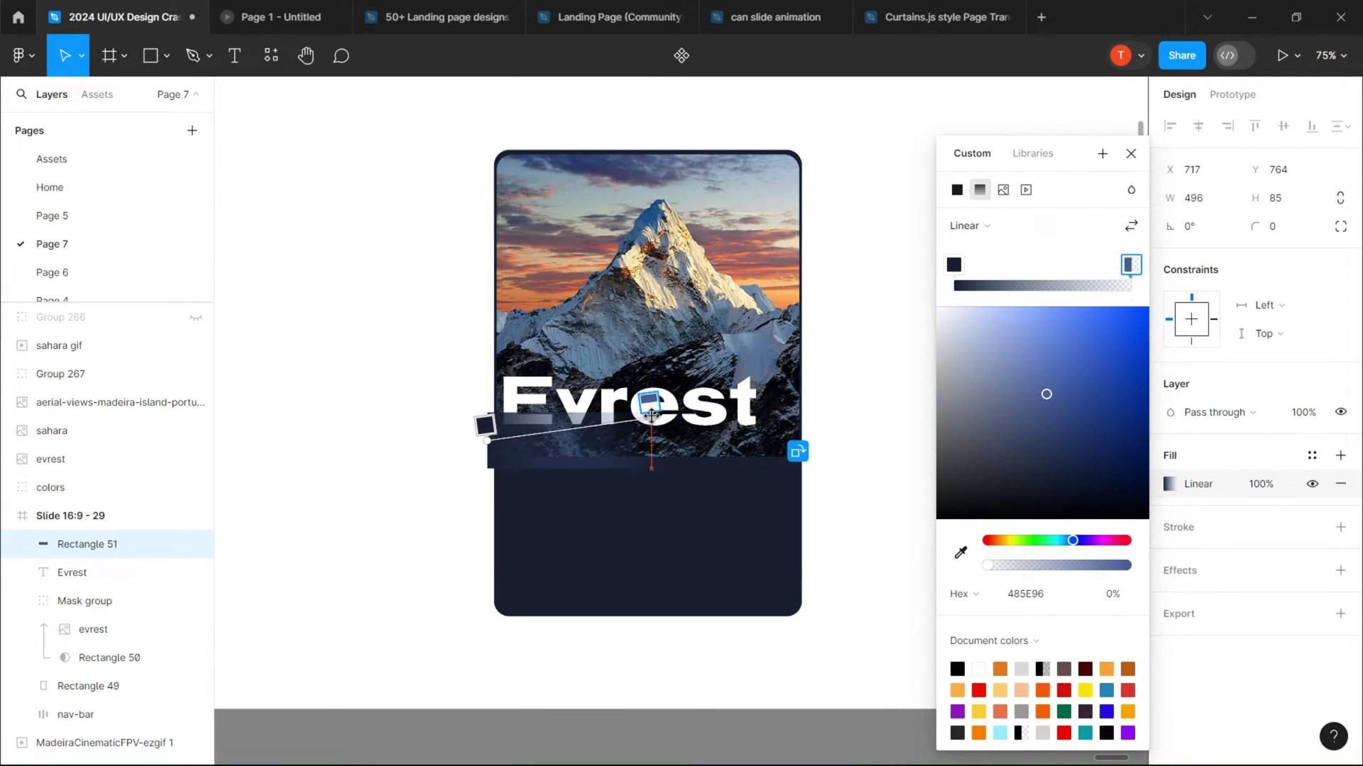
{"action": "left_click_drag", "start_coordinate": [484, 441], "coordinate": [649, 466]}
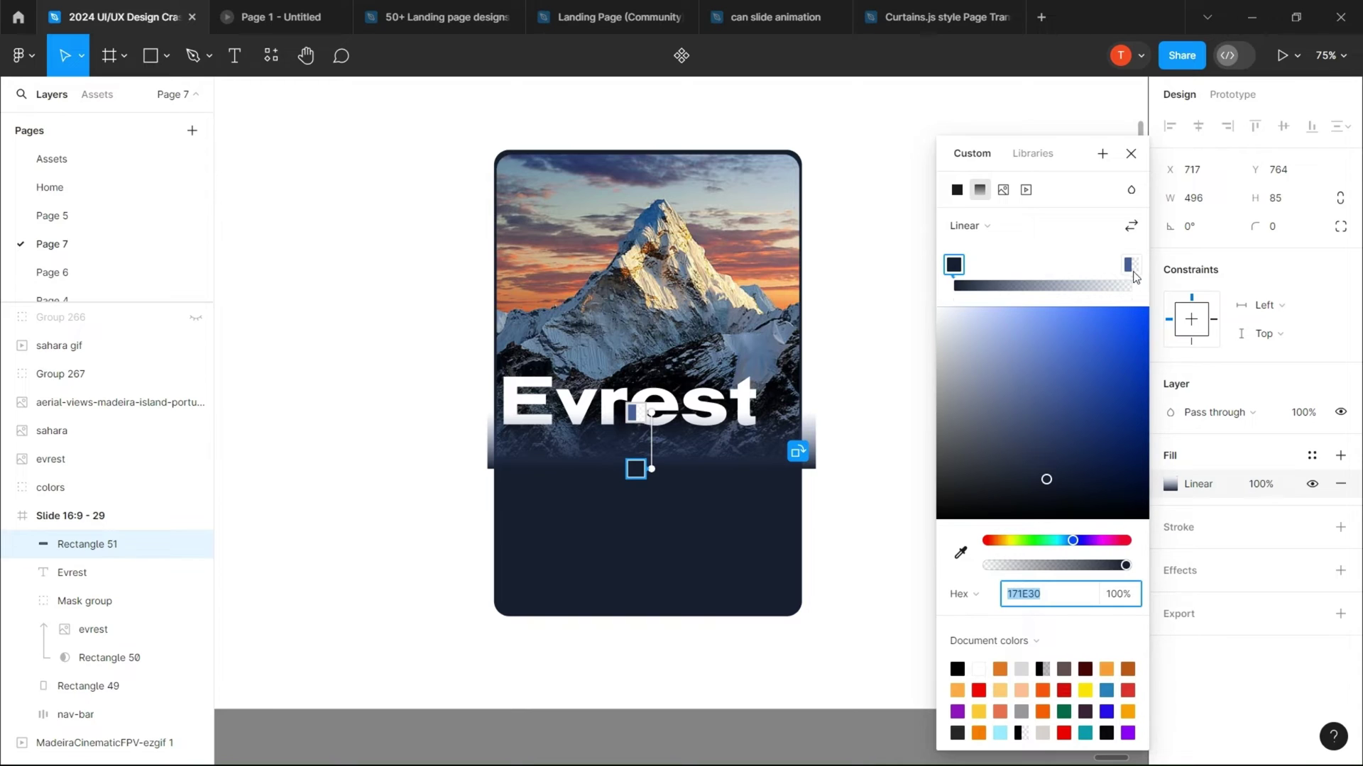
{"action": "key", "text": "Return"}
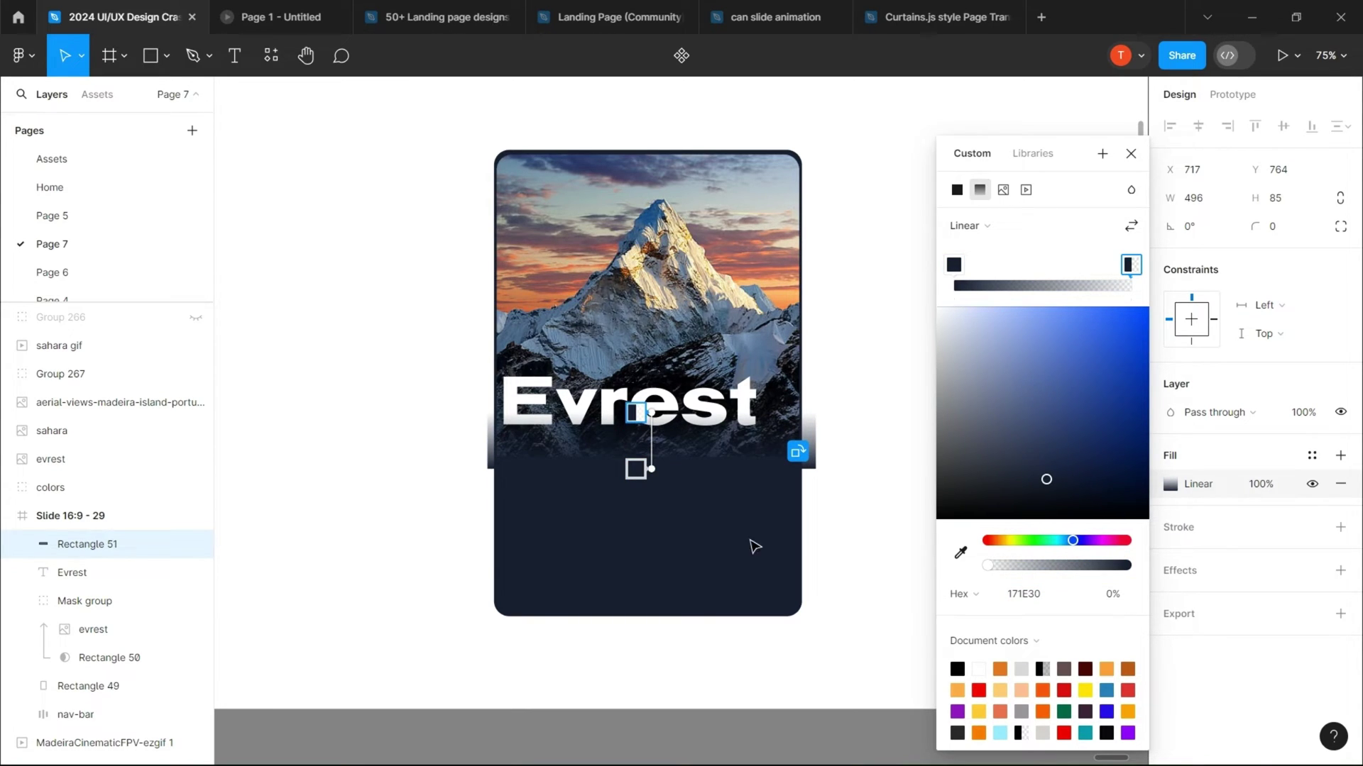
- Move the fade and Evrest title into the mask group, then lower the title slightly
{"action": "left_click", "coordinate": [72, 572], "text": "shift"}
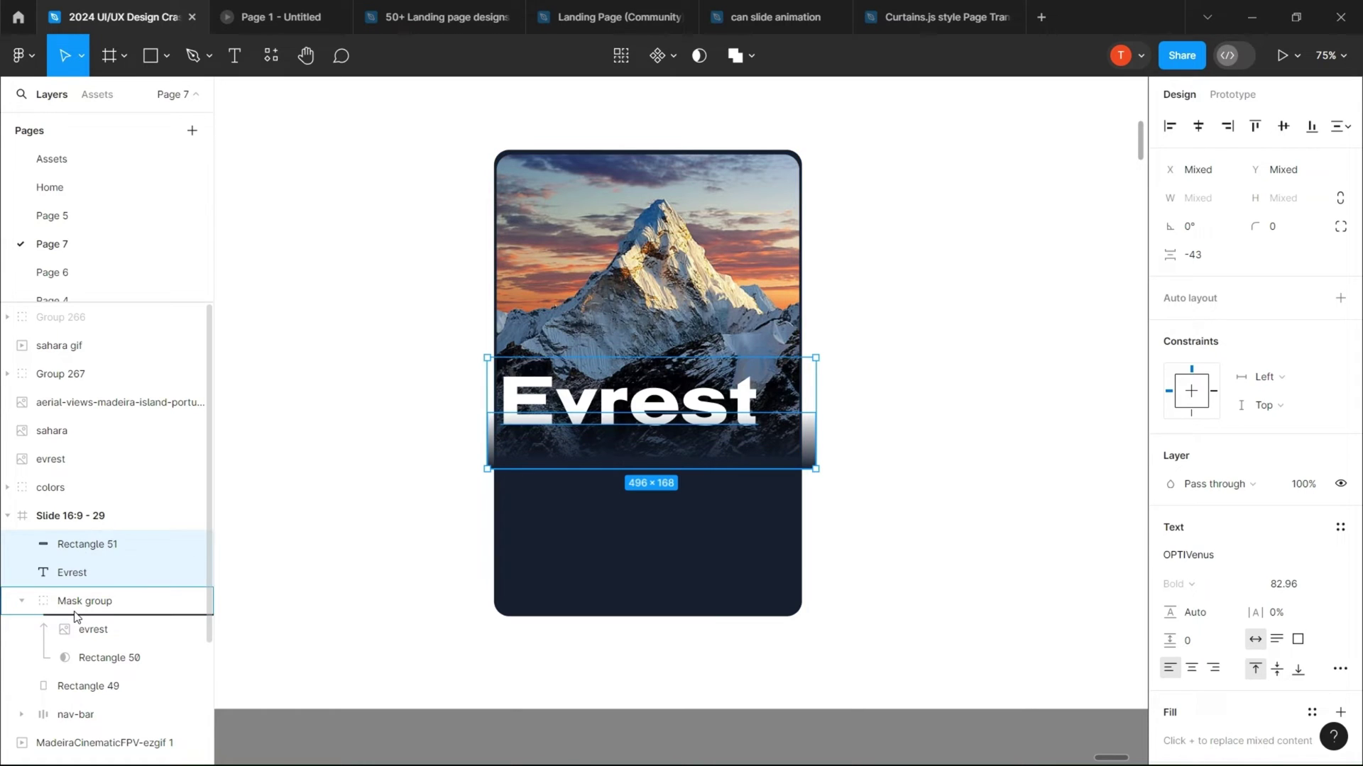
{"action": "left_click_drag", "start_coordinate": [77, 616], "coordinate": [74, 618]}
{"action": "left_click", "coordinate": [846, 423]}
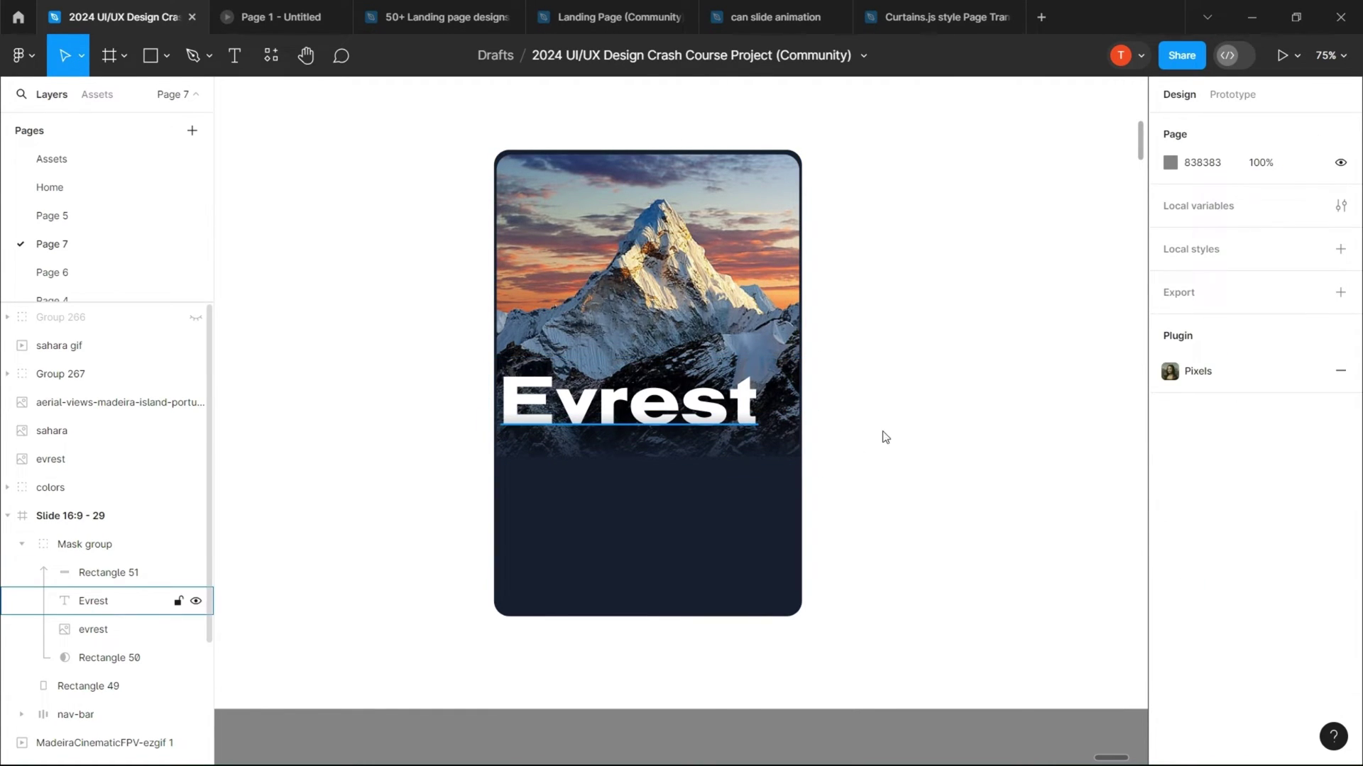
{"action": "left_click", "coordinate": [628, 401]}
{"action": "left_click_drag", "start_coordinate": [1265, 169], "coordinate": [1275, 169]}
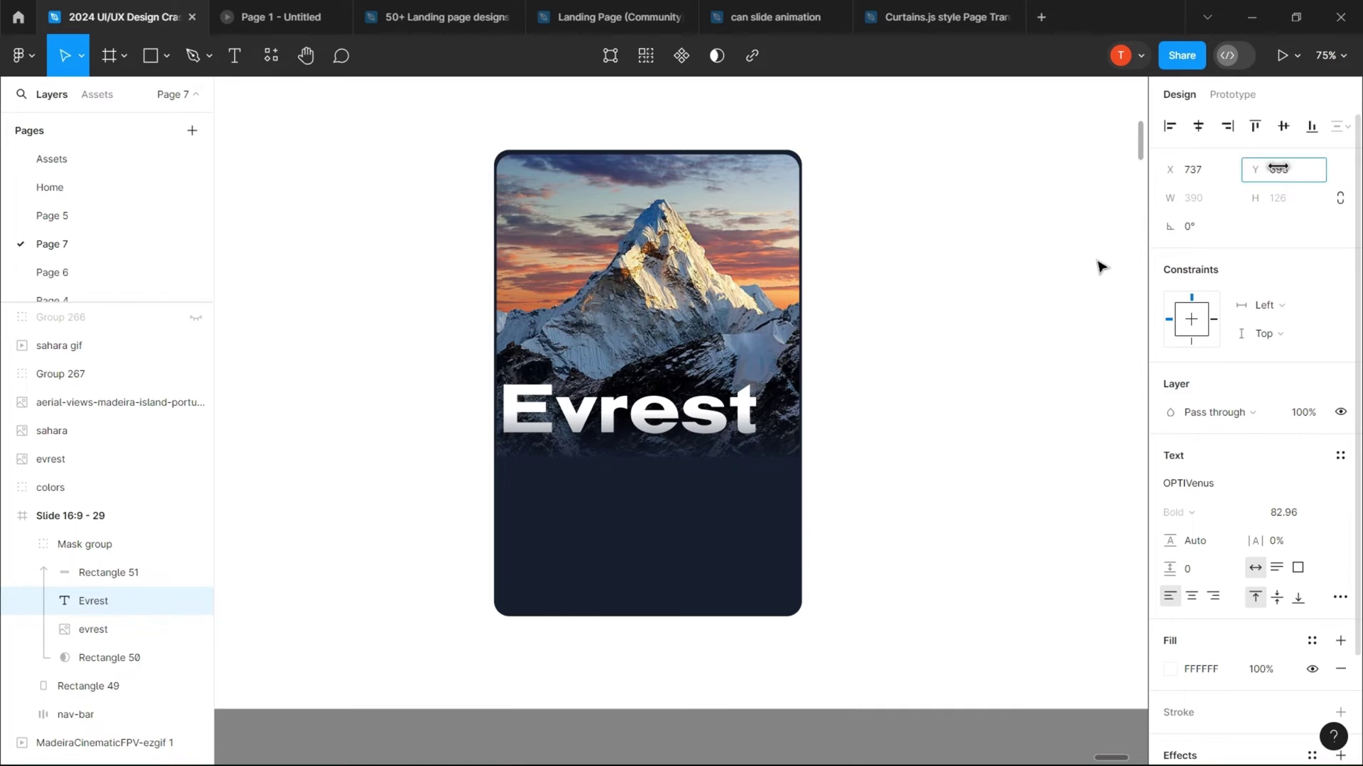
- Move the Lorem ipsum paragraph from beside the slide onto the Evrest card
{"action": "left_click", "coordinate": [648, 638]}
{"action": "scroll", "coordinate": [648, 639], "scroll_direction": "down", "scroll_amount": 10, "text": "ctrl"}
{"action": "scroll", "coordinate": [606, 404], "scroll_direction": "down", "scroll_amount": 3}
{"action": "scroll", "coordinate": [575, 499], "scroll_direction": "down", "scroll_amount": 8, "text": "ctrl"}
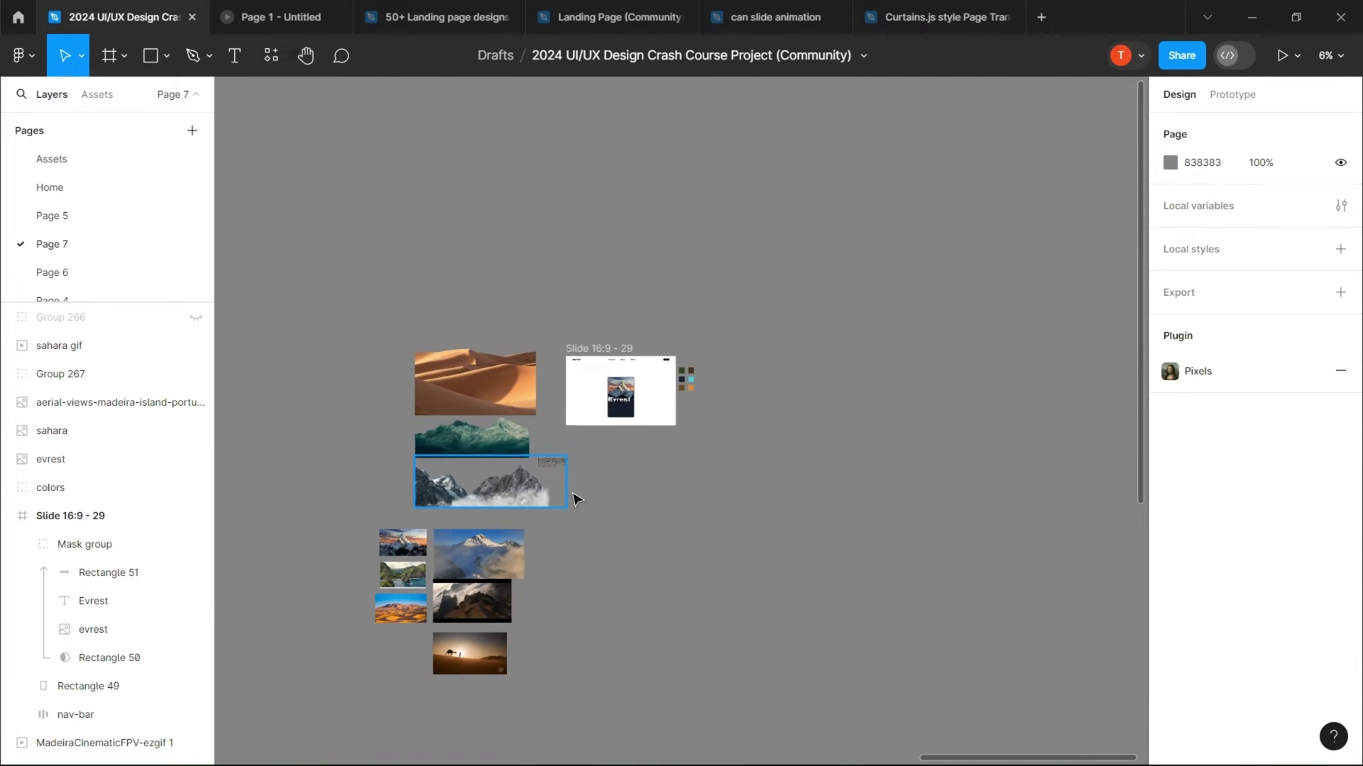
{"action": "left_click", "coordinate": [557, 462]}
{"action": "scroll", "coordinate": [566, 468], "scroll_direction": "up", "scroll_amount": 3, "text": "ctrl"}
{"action": "scroll", "coordinate": [566, 468], "scroll_direction": "up", "scroll_amount": 3, "text": "ctrl"}
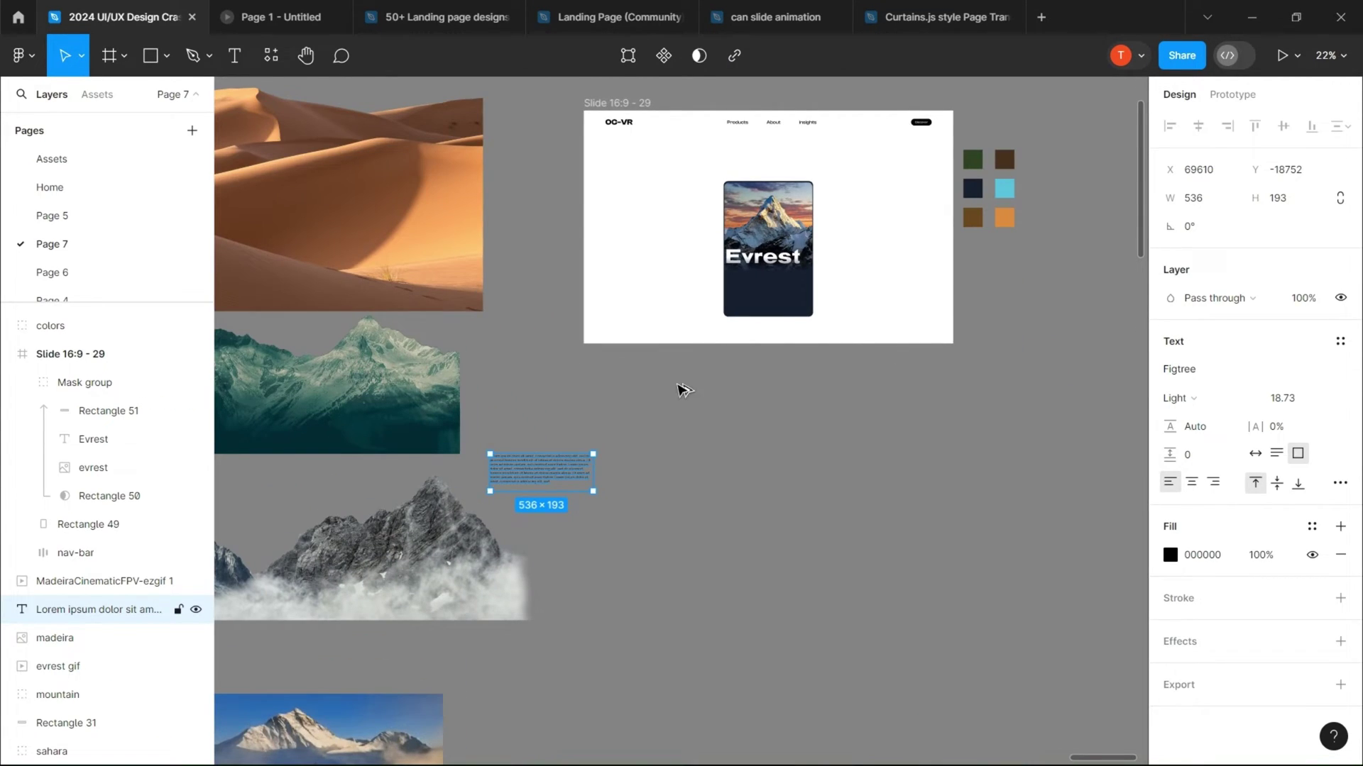
{"action": "left_click_drag", "start_coordinate": [573, 470], "coordinate": [783, 296]}
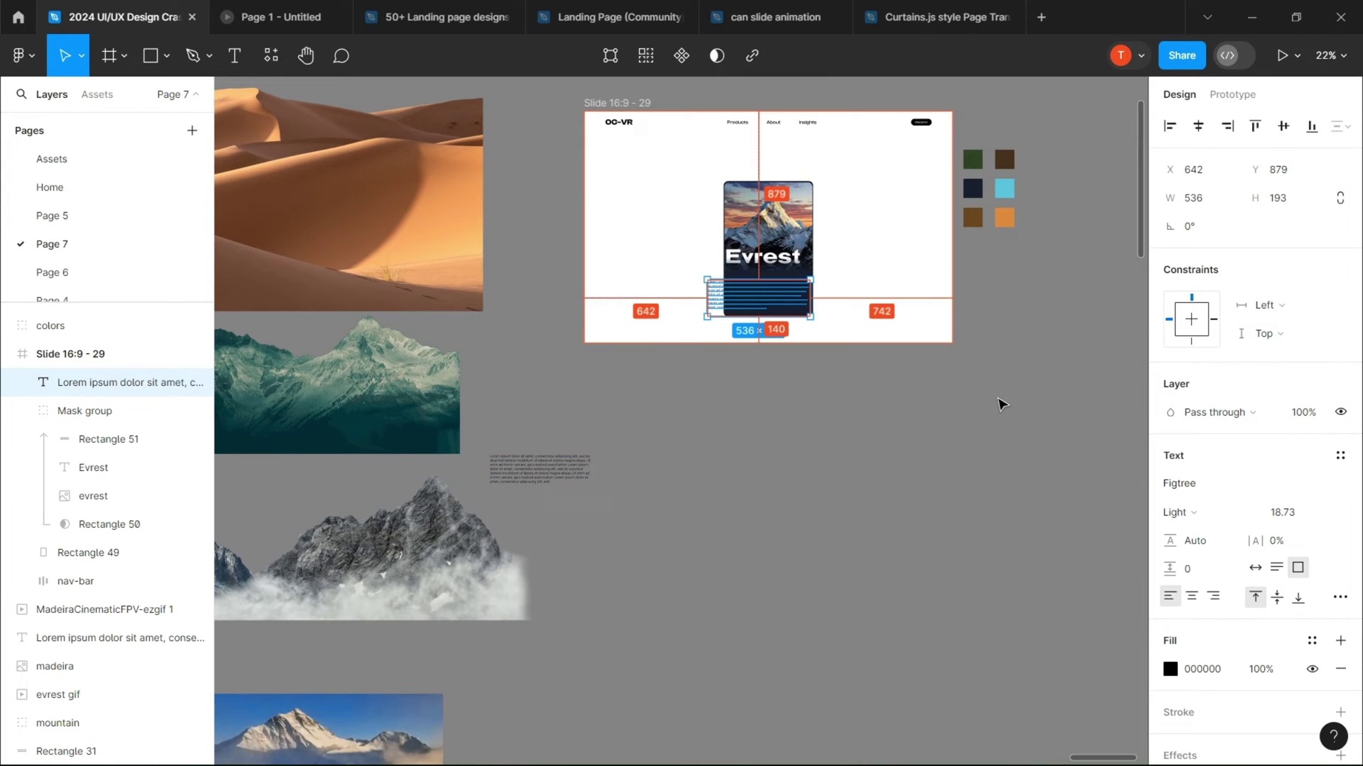
- Make the paragraph white at font size 12
{"action": "left_click", "coordinate": [1170, 669]}
{"action": "left_click", "coordinate": [936, 314]}
{"action": "key", "text": "Escape"}
{"action": "scroll", "coordinate": [729, 352], "scroll_direction": "up", "scroll_amount": 4, "text": "ctrl"}
{"action": "scroll", "coordinate": [655, 459], "scroll_direction": "up", "scroll_amount": 5, "text": "ctrl"}
{"action": "left_click", "coordinate": [1277, 513]}
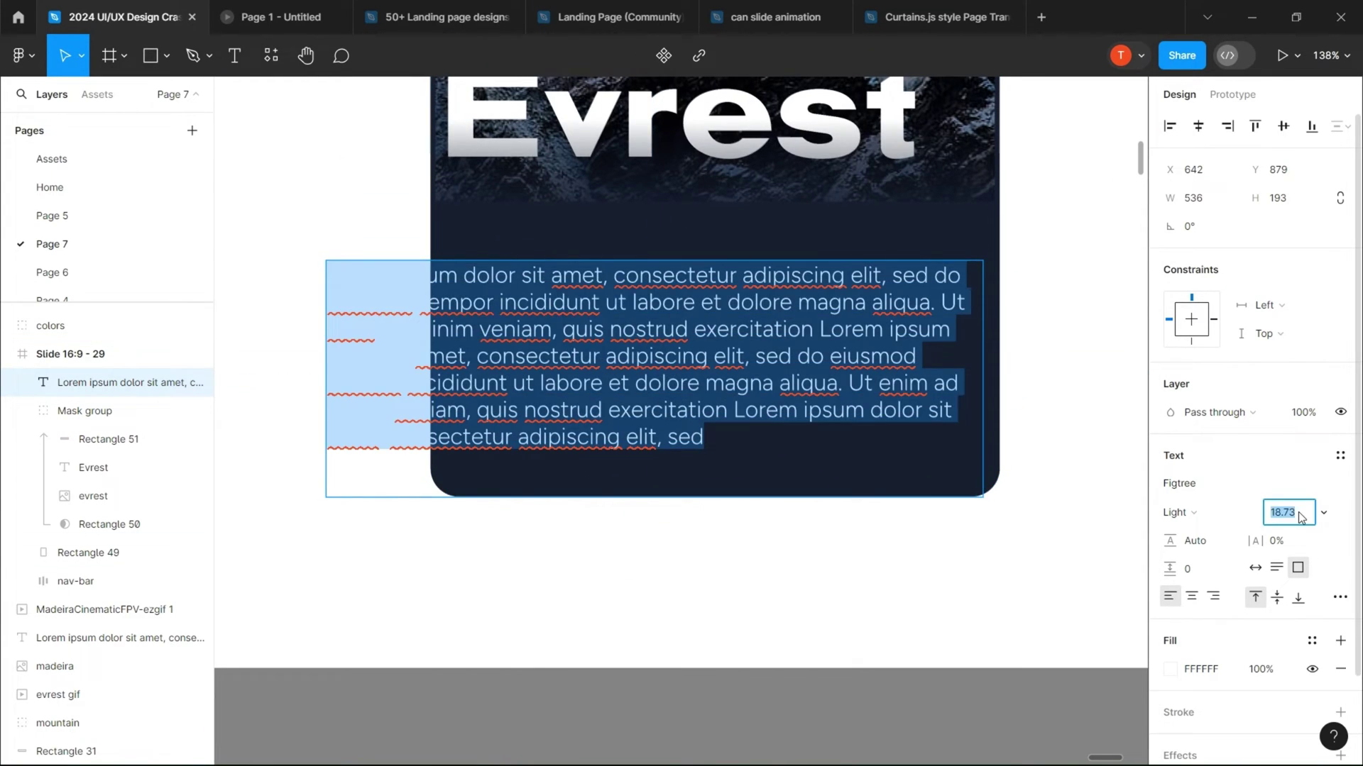
{"action": "type", "text": "12"}
{"action": "key", "text": "Return"}
- Fit the paragraph box below the title, centre it, and edit its text
{"action": "left_click_drag", "start_coordinate": [552, 299], "coordinate": [647, 270]}
{"action": "left_click_drag", "start_coordinate": [860, 457], "coordinate": [976, 313]}
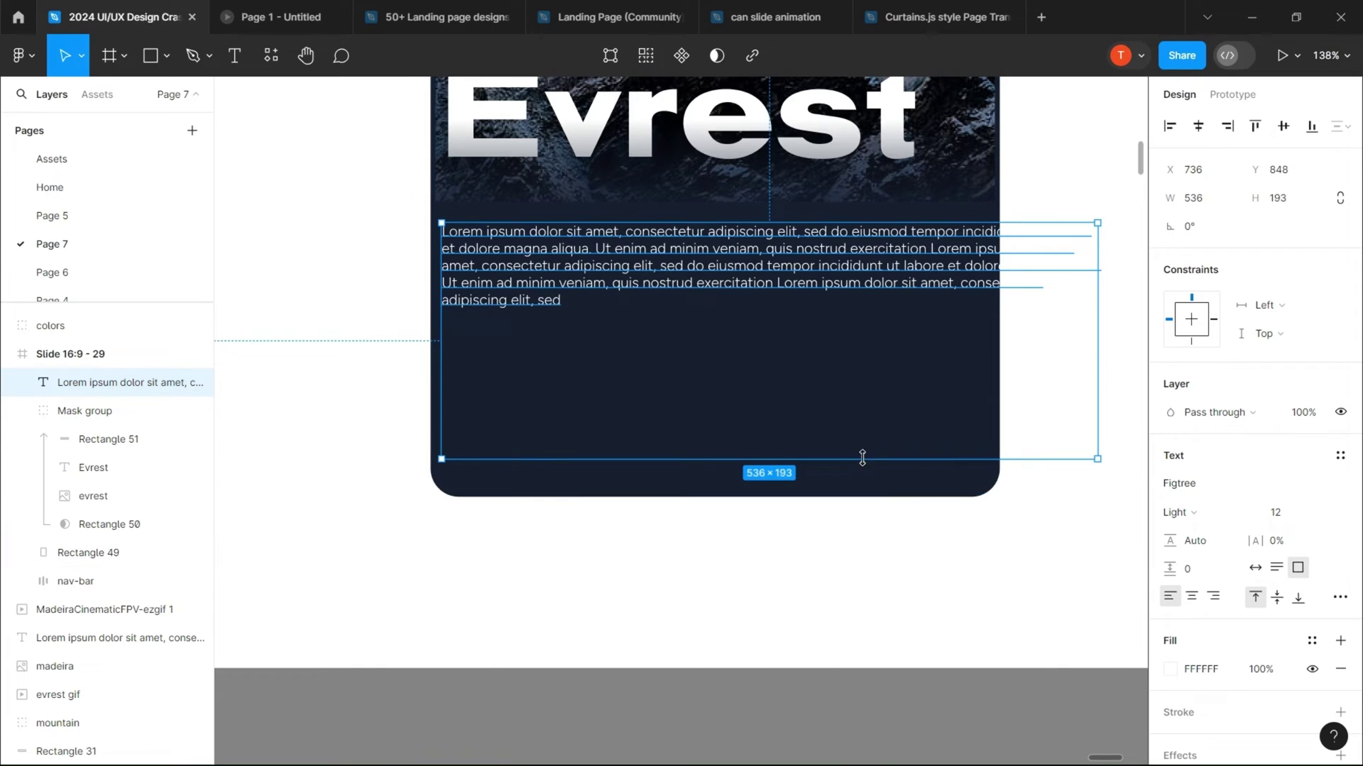
{"action": "left_click_drag", "start_coordinate": [778, 269], "coordinate": [787, 269]}
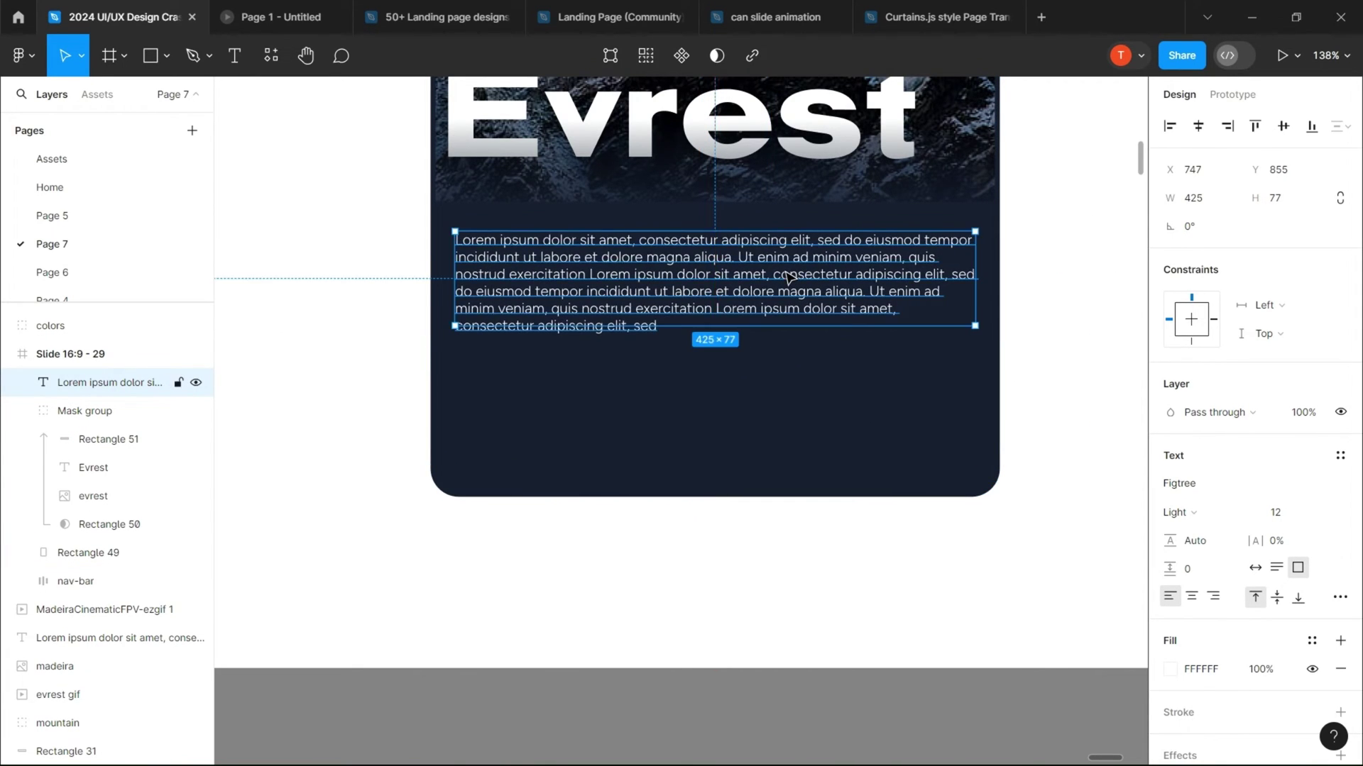
{"action": "key", "text": "Return"}
{"action": "type", "text": "Lorem ipsum dolor sit amet, consectetur adipiscing elit, sed do eiusmod tempor incididunt ut labore et dolore magna aliqua. Ut enim ad minim veniam, quis nostrud exercitation Lorem ipsum dolor sit amet, consectetur adipiscing elit, sed do eiusmod tempor incididunt ut labore et dolore magna aliqua. Ut enim ad minim veniam, quis nostrud exercitation Lorem ipsum dolor sit amet, consectetur adipiscing elit, sed"}
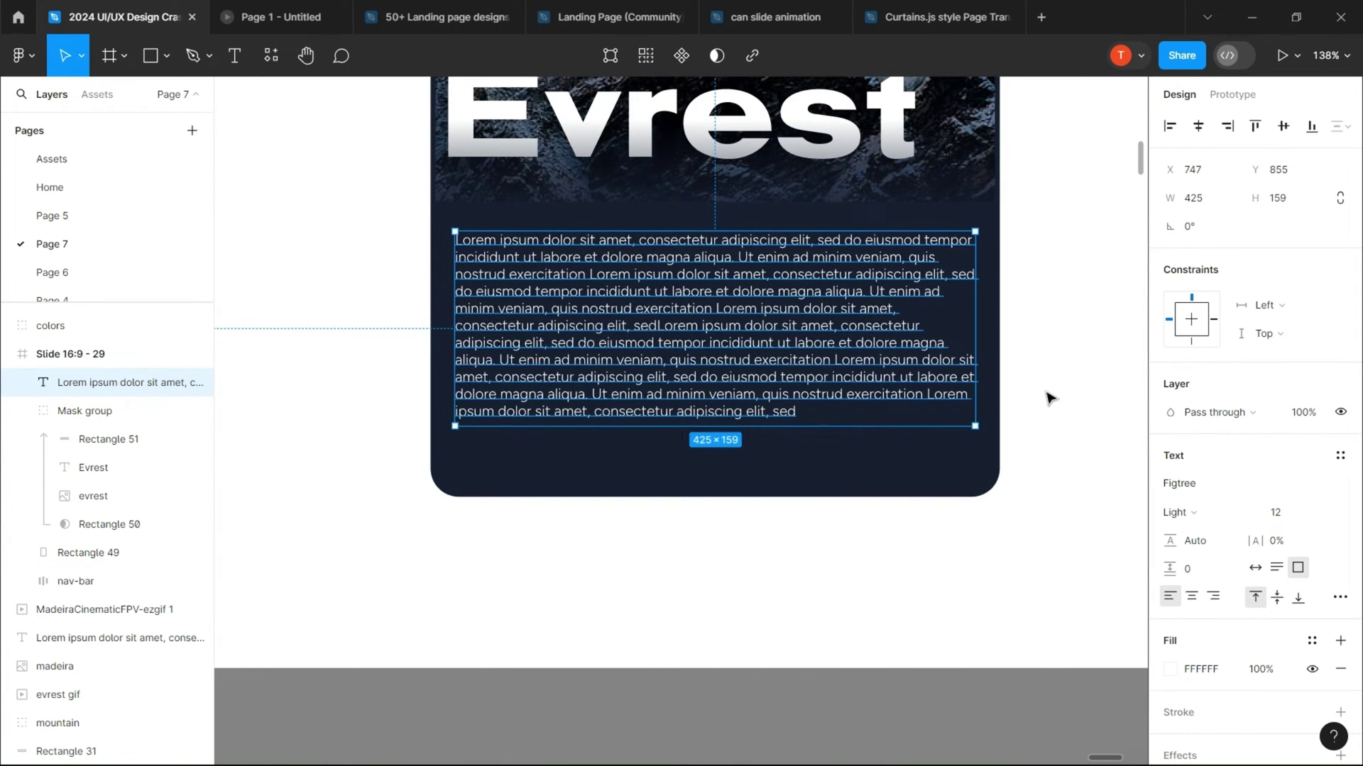
{"action": "scroll", "coordinate": [1046, 394], "scroll_direction": "down", "scroll_amount": 5}
{"action": "scroll", "coordinate": [847, 440], "scroll_direction": "up", "scroll_amount": 4}
{"action": "double_click", "coordinate": [774, 357]}
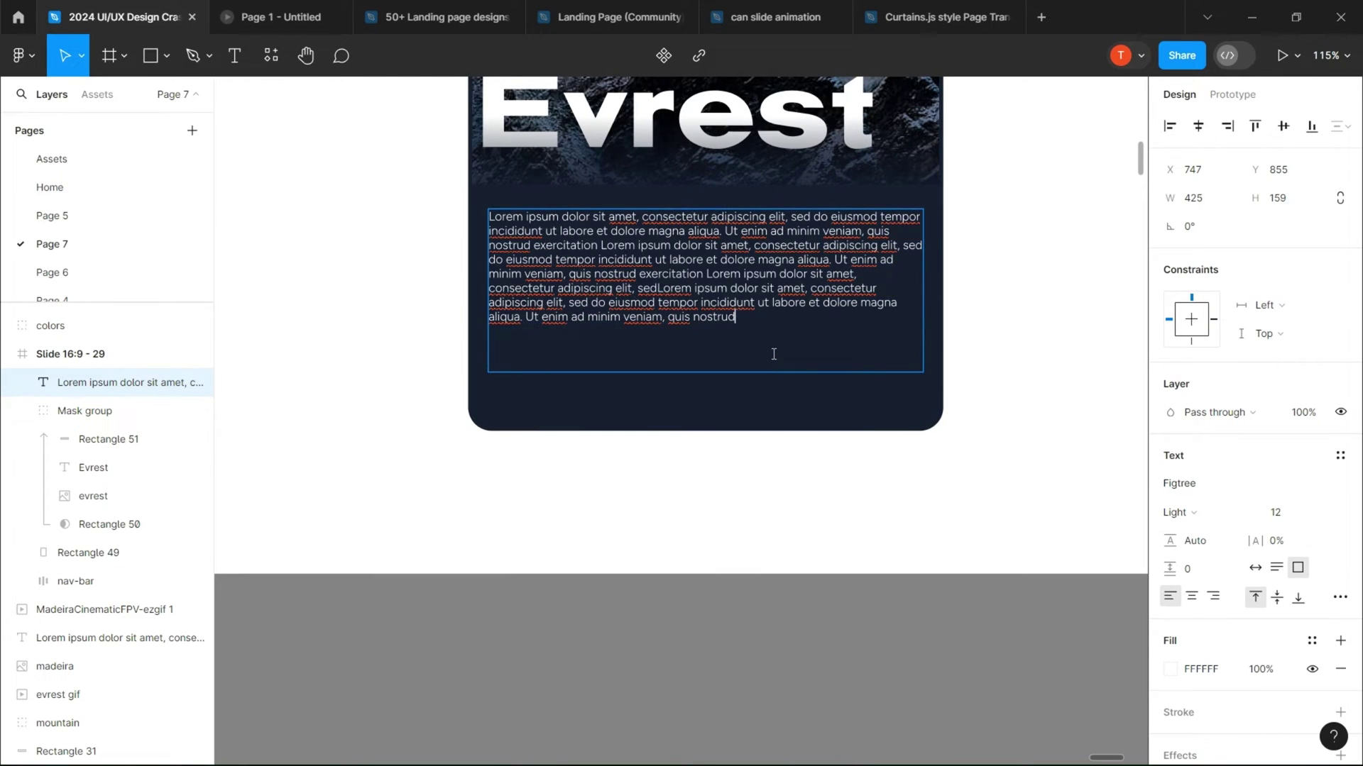
{"action": "key", "text": "Escape"}
{"action": "scroll", "coordinate": [674, 503], "scroll_direction": "down", "scroll_amount": 10}
- Group the card layers, name the group 'card', and Alt-drag copies to the right
{"action": "left_click_drag", "start_coordinate": [691, 377], "coordinate": [571, 234]}
{"action": "key", "text": "ctrl+g"}
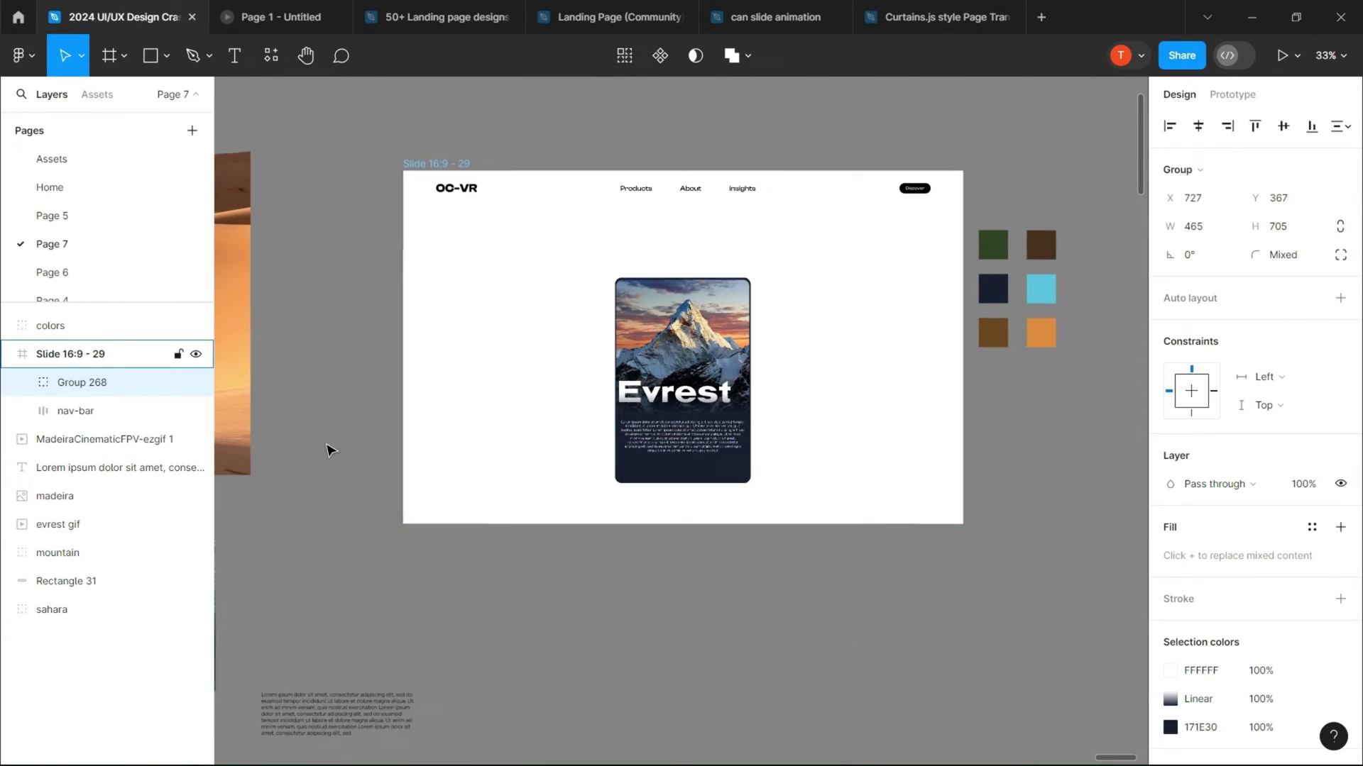
{"action": "double_click", "coordinate": [80, 525]}
{"action": "type", "text": "card"}
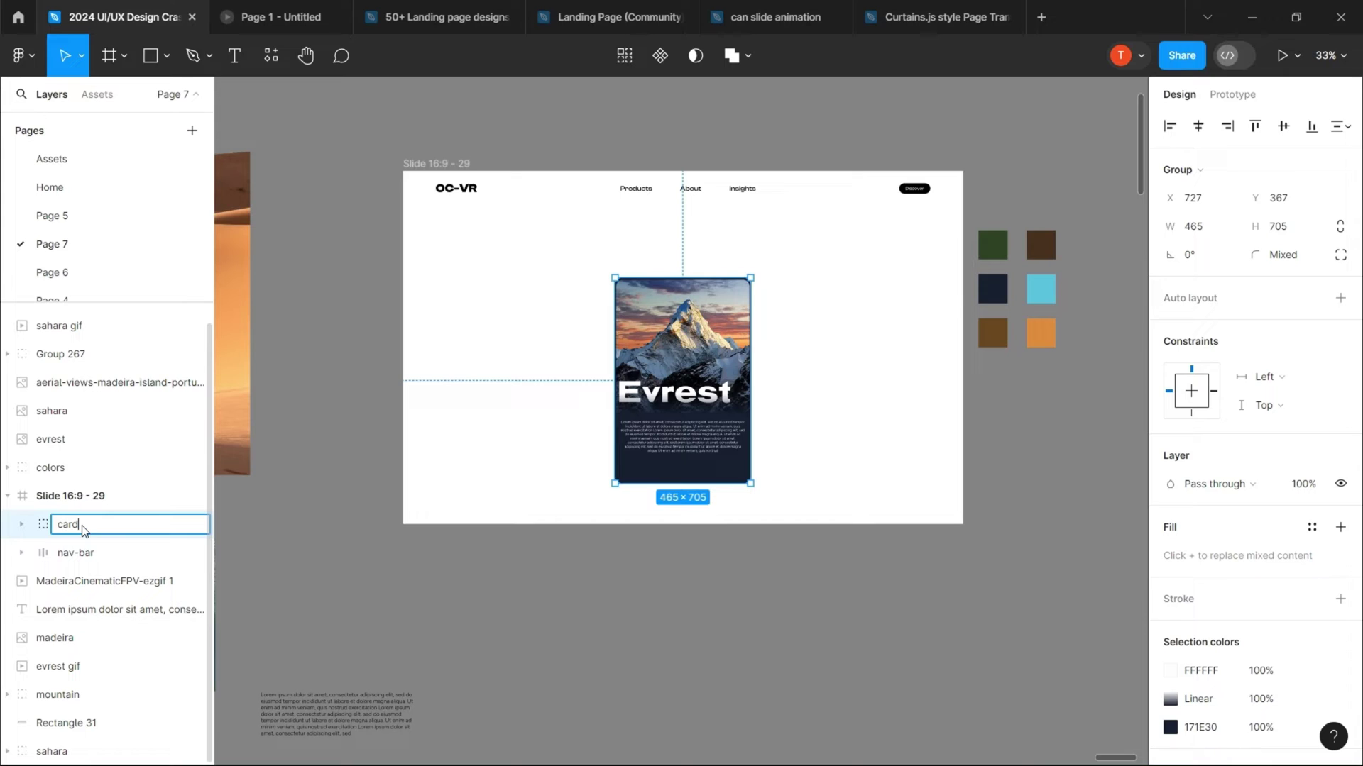
{"action": "left_click", "coordinate": [616, 639]}
{"action": "left_click", "coordinate": [659, 349]}
{"action": "mouse_move", "coordinate": [659, 349]}
{"action": "left_mouse_down"}
{"action": "mouse_move", "coordinate": [840, 350]}
{"action": "mouse_move", "coordinate": [502, 349]}
{"action": "left_mouse_up"}
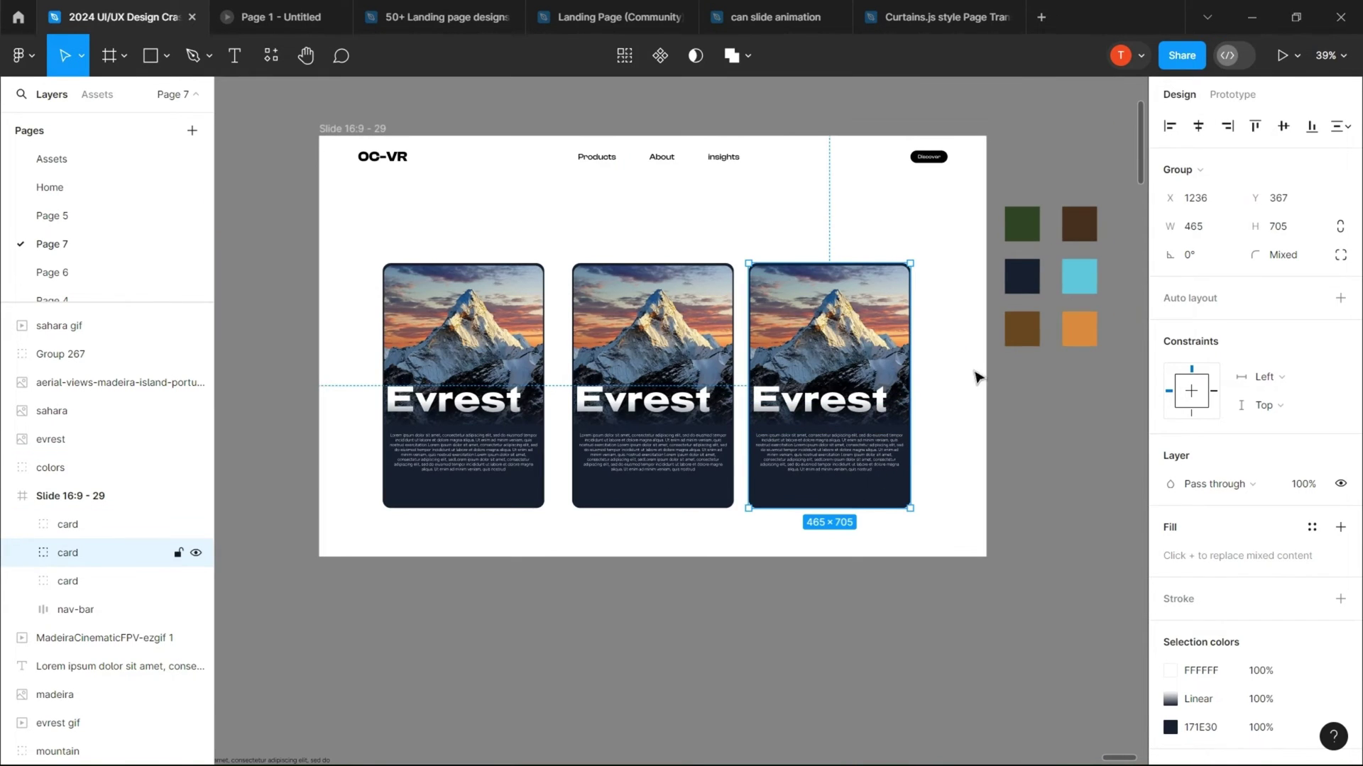
- Turn the right card into Sahara with a brown overlay and the sahara photo
{"action": "left_click", "coordinate": [1169, 699]}
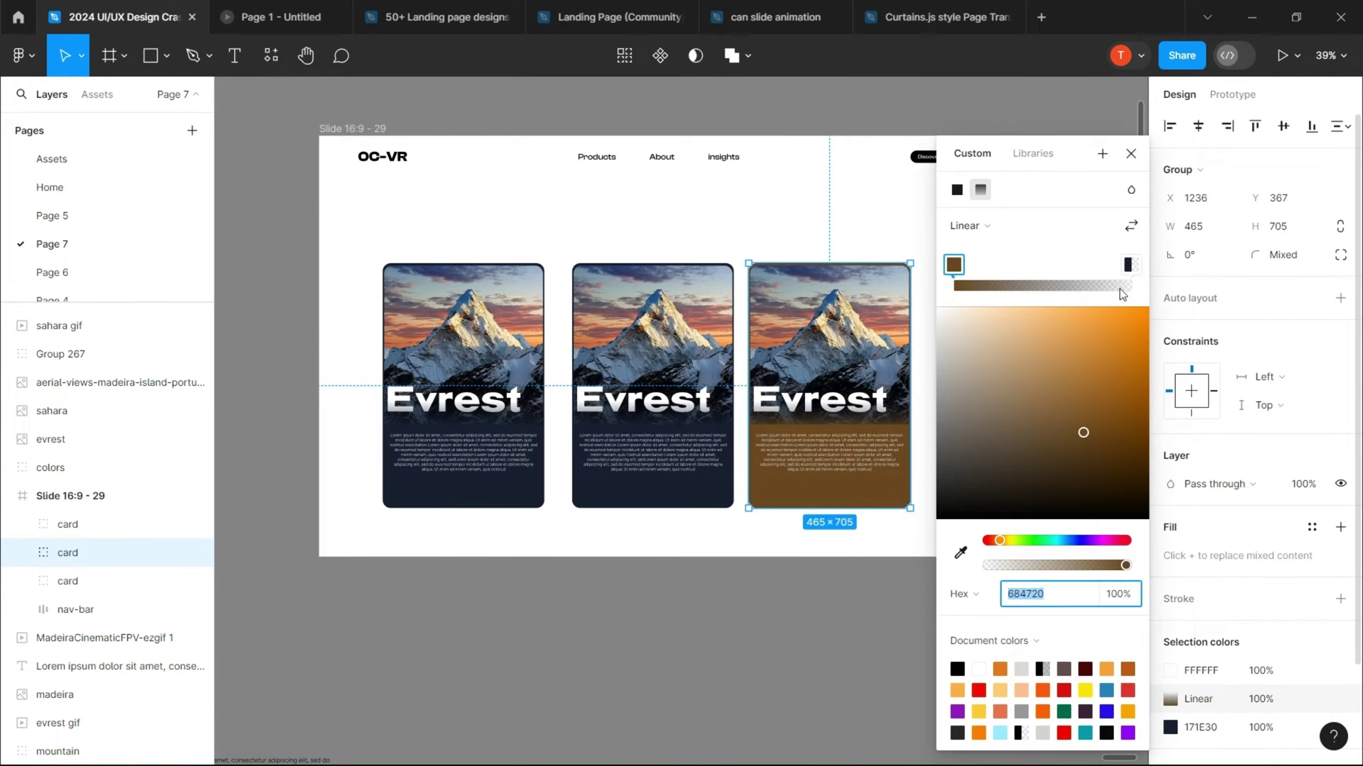
{"action": "key", "text": "Escape"}
{"action": "left_click", "coordinate": [52, 411]}
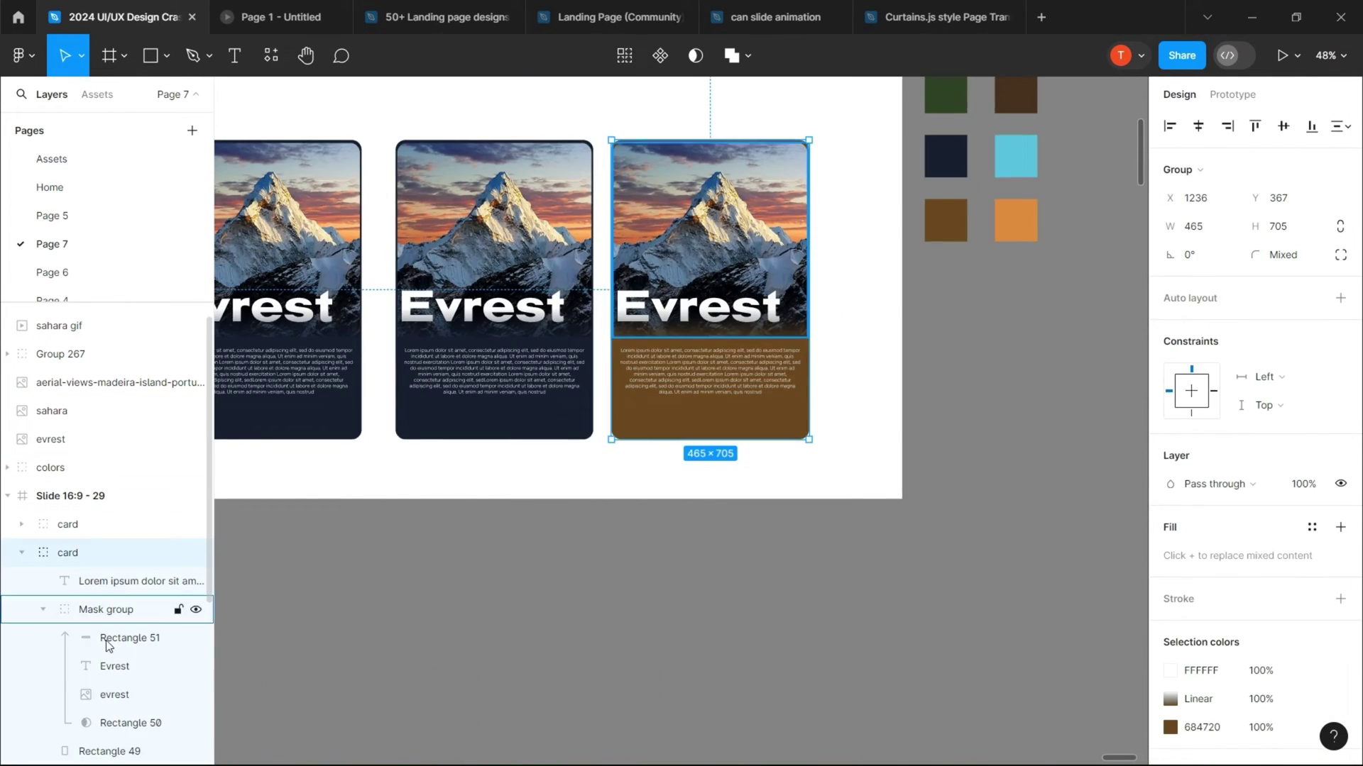
{"action": "key", "text": "Delete"}
{"action": "key", "text": "ctrl+v"}
{"action": "left_click", "coordinate": [664, 307]}
{"action": "double_click", "coordinate": [663, 307]}
{"action": "type", "text": "Sahar"}
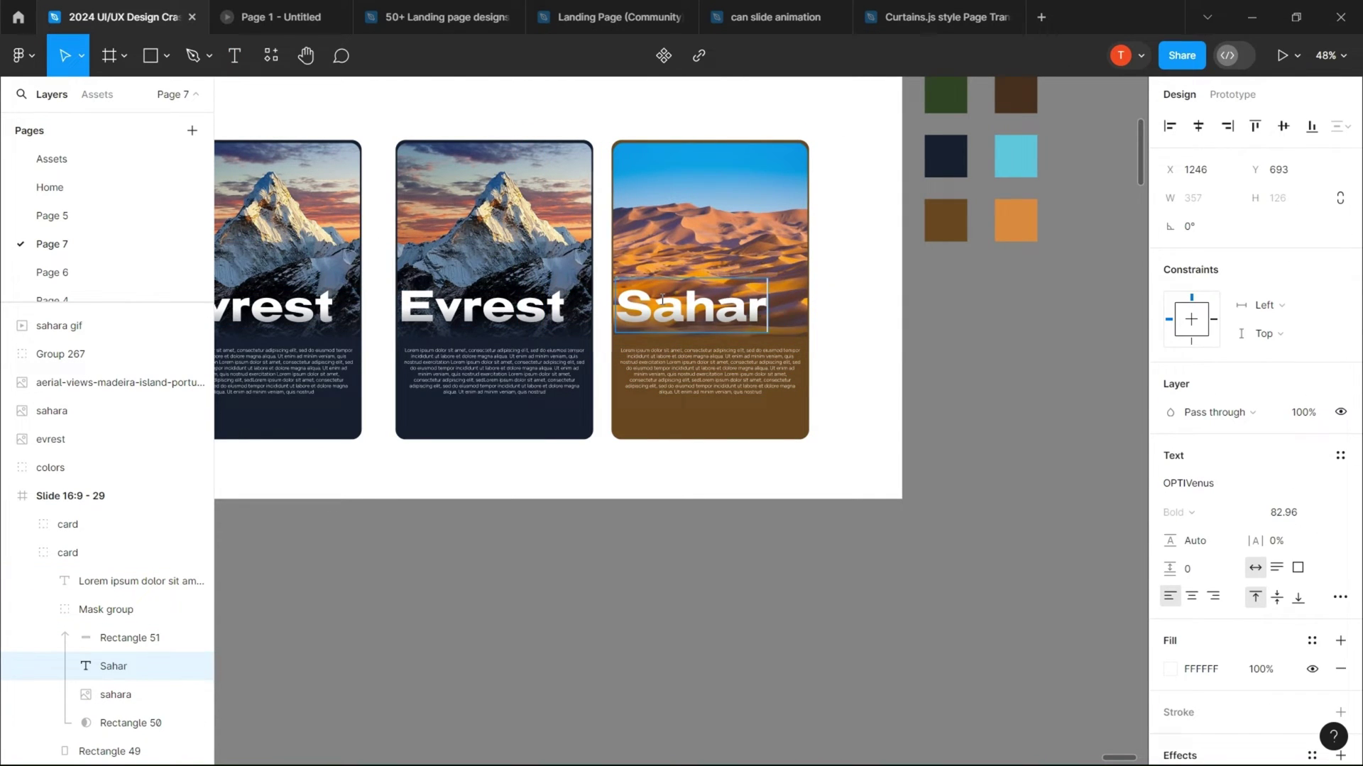
{"action": "type", "text": "a"}
{"action": "key", "text": "Escape"}
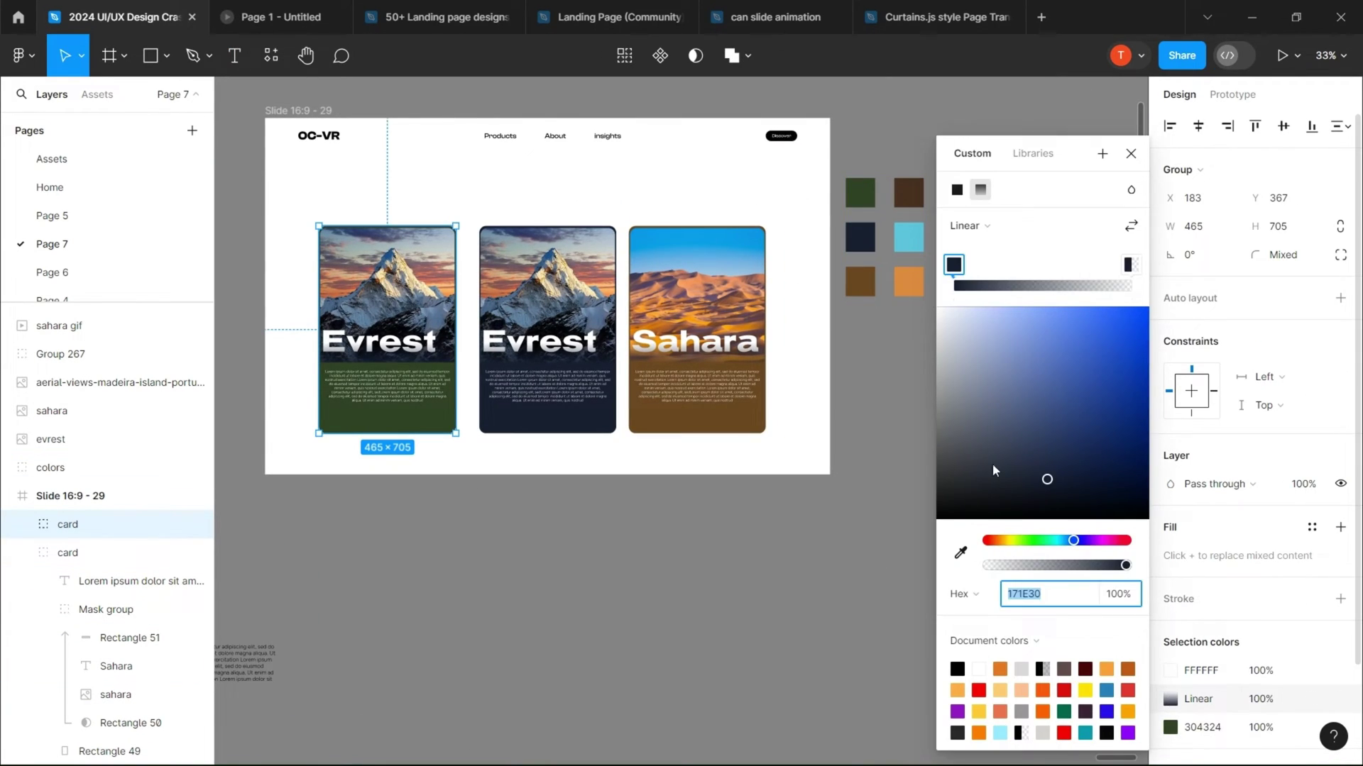
- Put the aerial Madeira photo into the first card and retitle it Madeira
{"action": "key", "text": "Delete"}
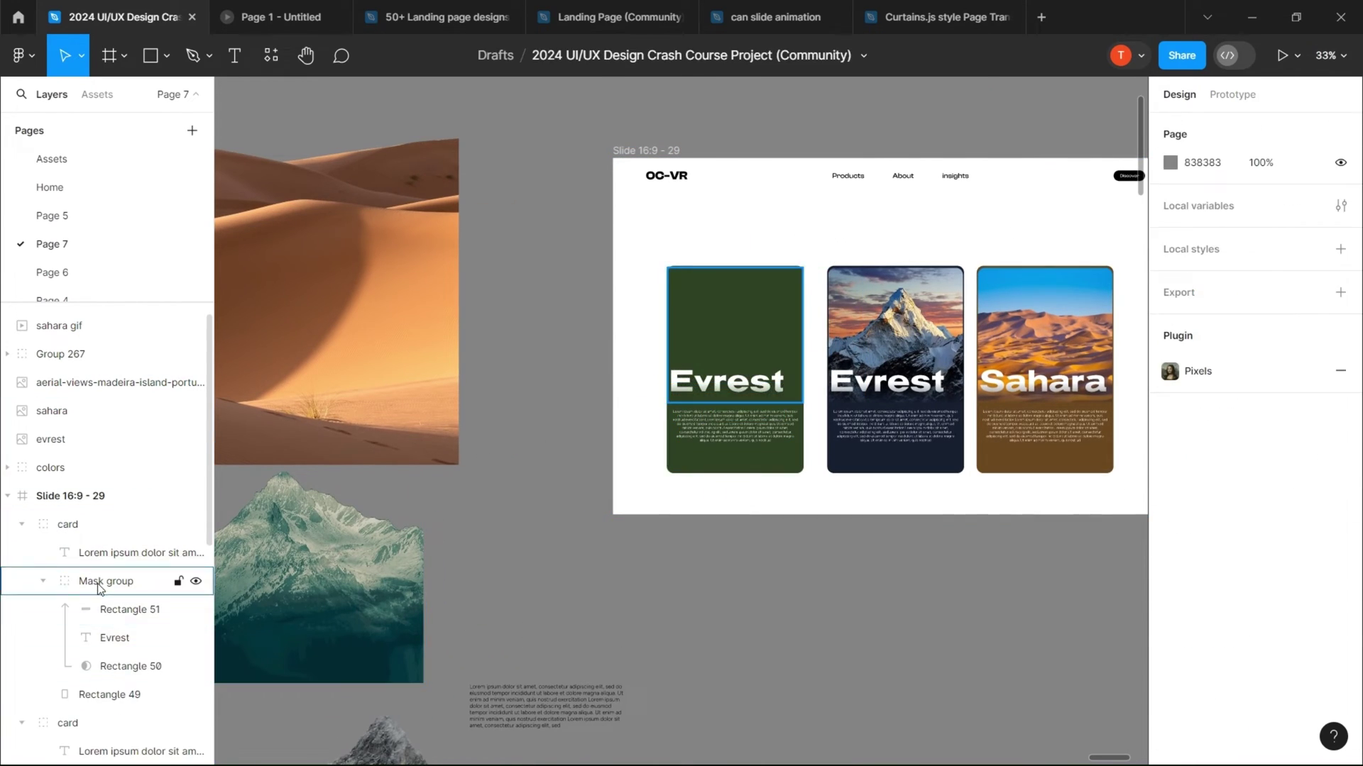
{"action": "key", "text": "ctrl+v"}
{"action": "double_click", "coordinate": [712, 379]}
{"action": "type", "text": "m"}
{"action": "key", "text": "Escape"}
{"action": "key", "text": "k"}
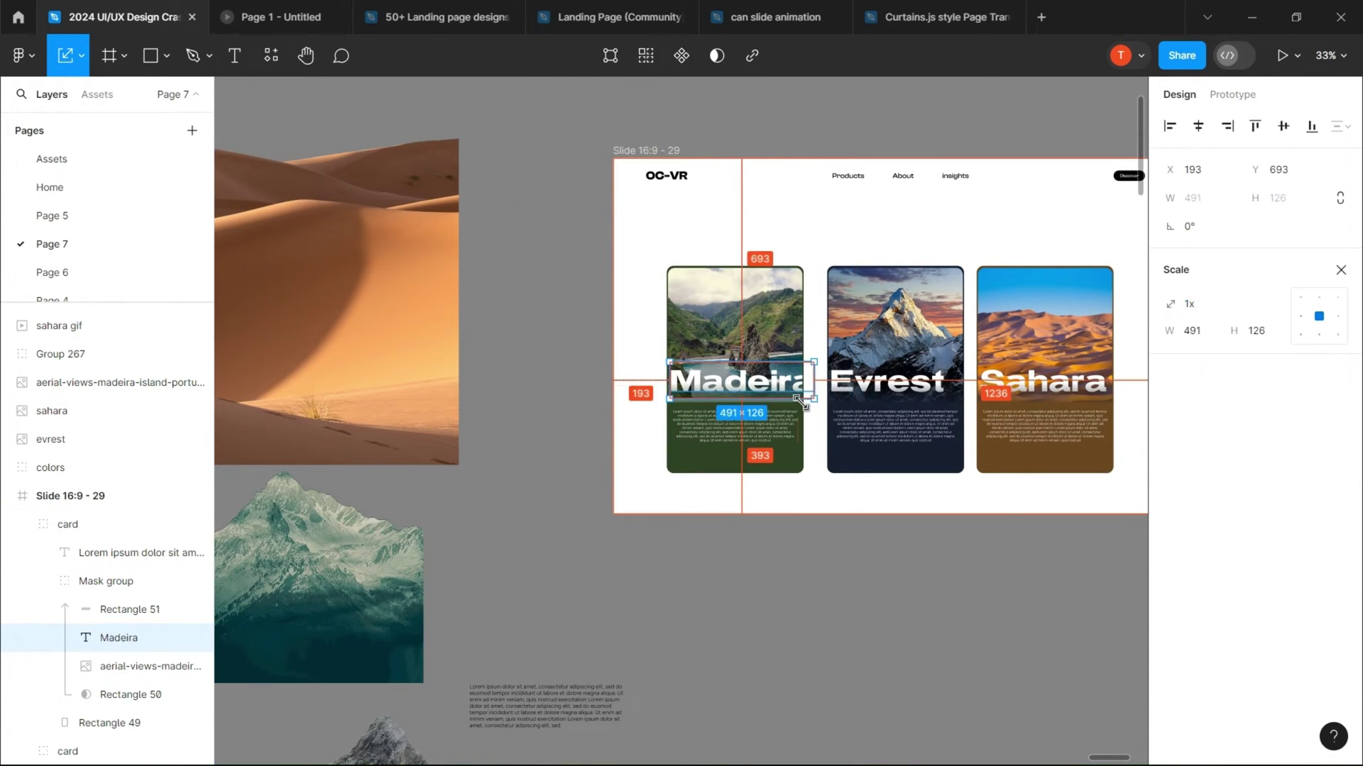
{"action": "scroll", "coordinate": [799, 387], "scroll_direction": "up", "scroll_amount": 5}
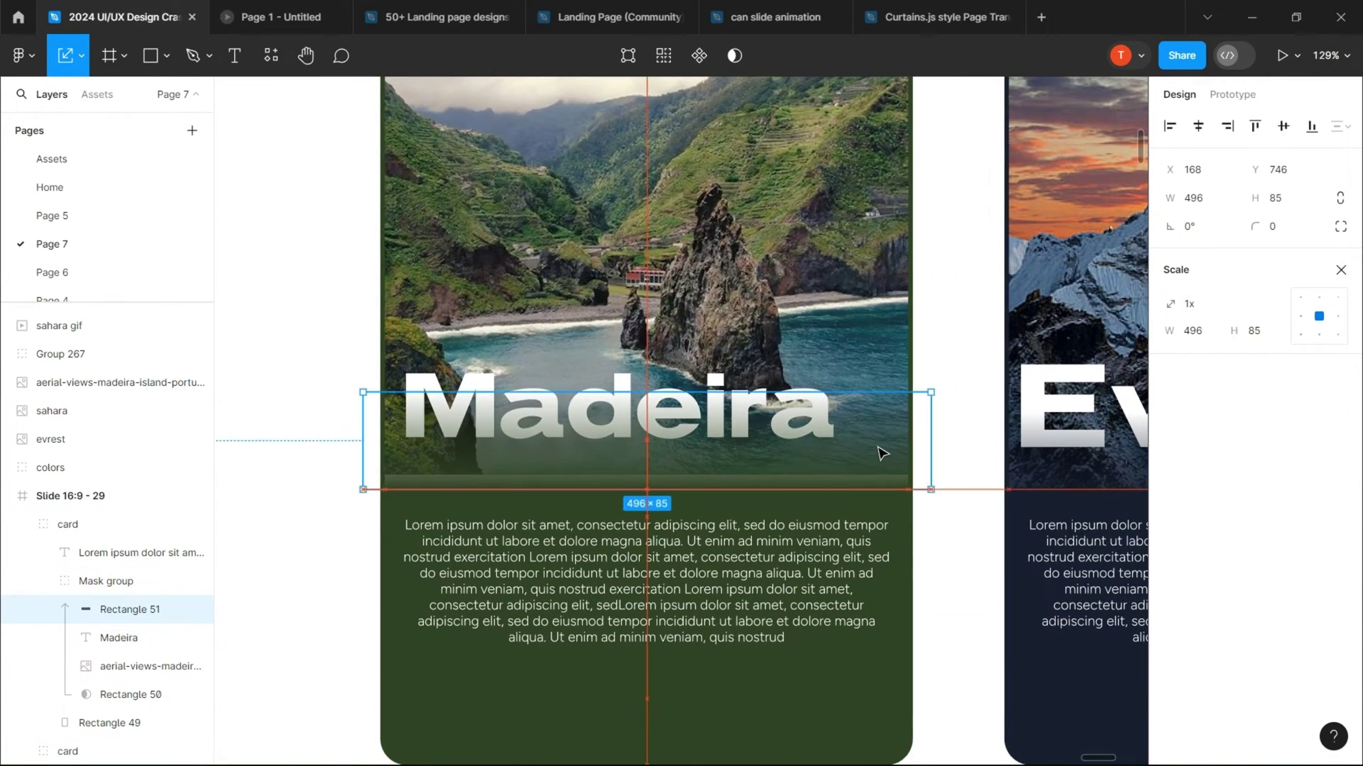
{"action": "key", "text": "Tab"}
{"action": "scroll", "coordinate": [674, 323], "scroll_direction": "down", "scroll_amount": 3}
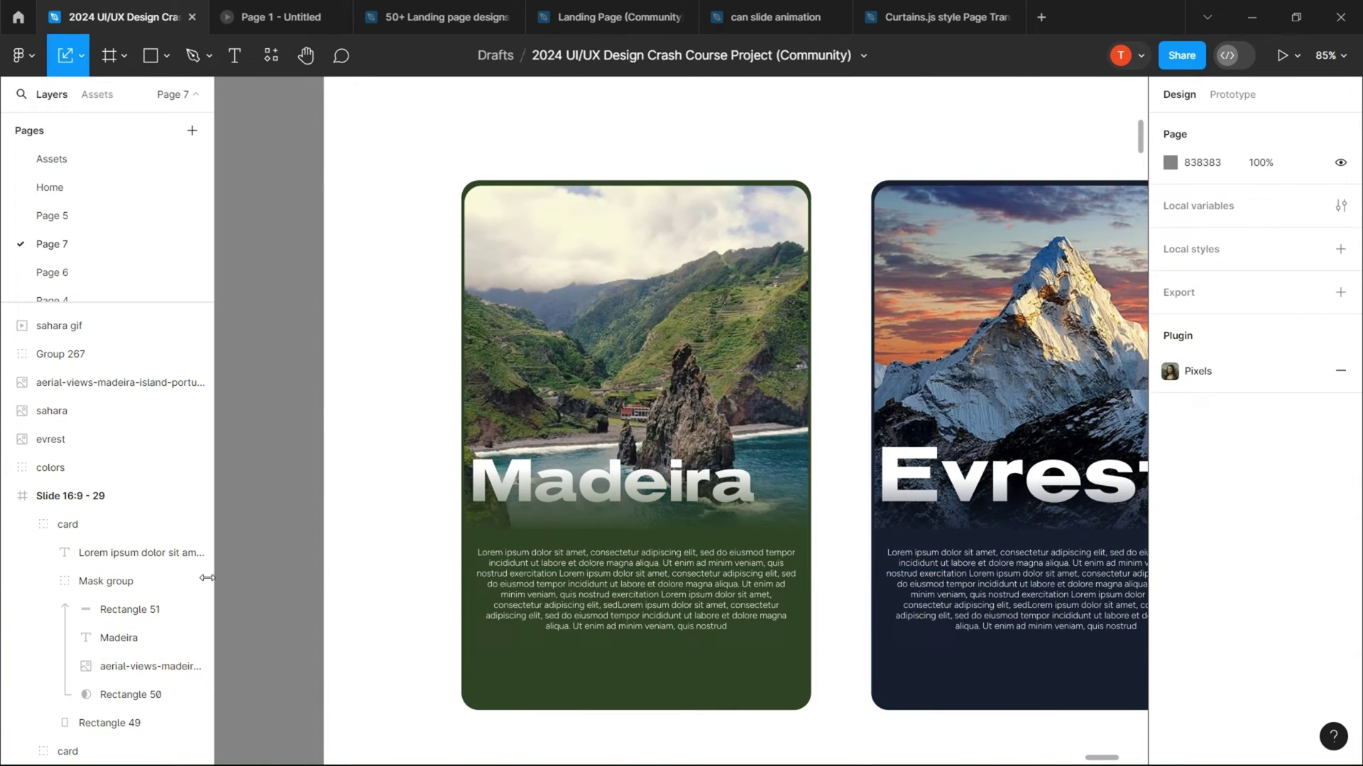
{"action": "left_click", "coordinate": [675, 323], "text": "ctrl"}
{"action": "scroll", "coordinate": [674, 323], "scroll_direction": "down", "scroll_amount": 5}
- Add a 'World' heading above the cards and scale it up
{"action": "key", "text": "Escape"}
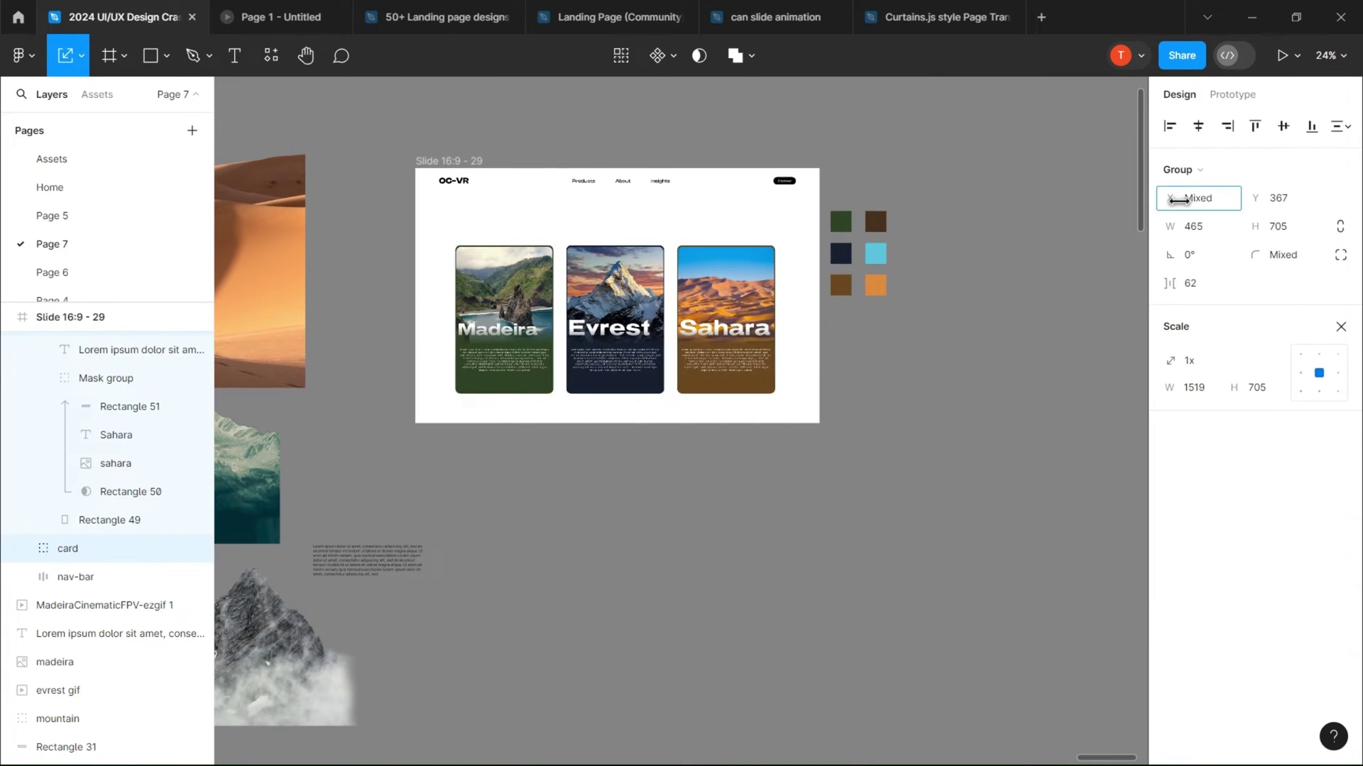
{"action": "key", "text": "t"}
{"action": "left_click", "coordinate": [580, 220]}
{"action": "type", "text": "World"}
{"action": "key", "text": "Escape"}
{"action": "key", "text": "k"}
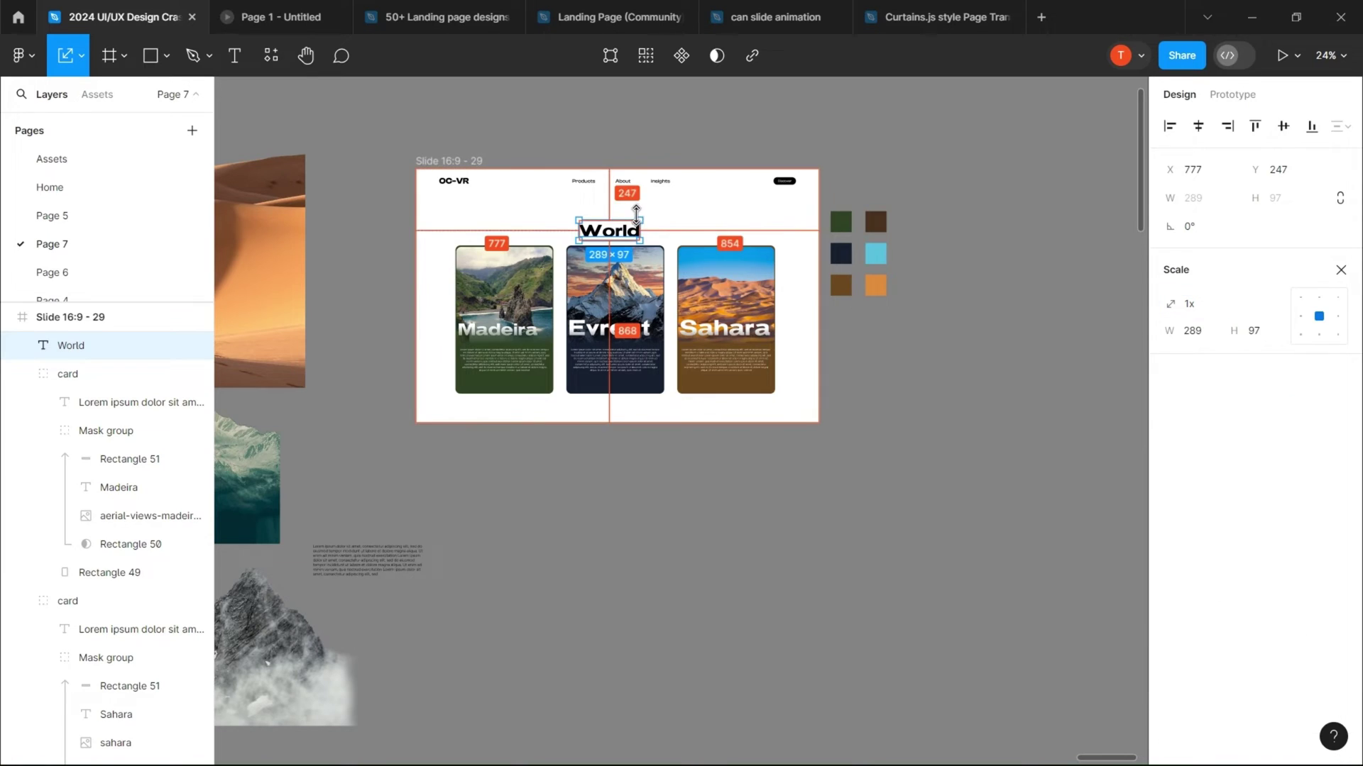
{"action": "left_click_drag", "start_coordinate": [642, 218], "coordinate": [659, 213]}
{"action": "key", "text": "Escape"}
- Move the three-card group down to Y 434
{"action": "left_click", "coordinate": [726, 310]}
{"action": "left_click", "coordinate": [1270, 198]}
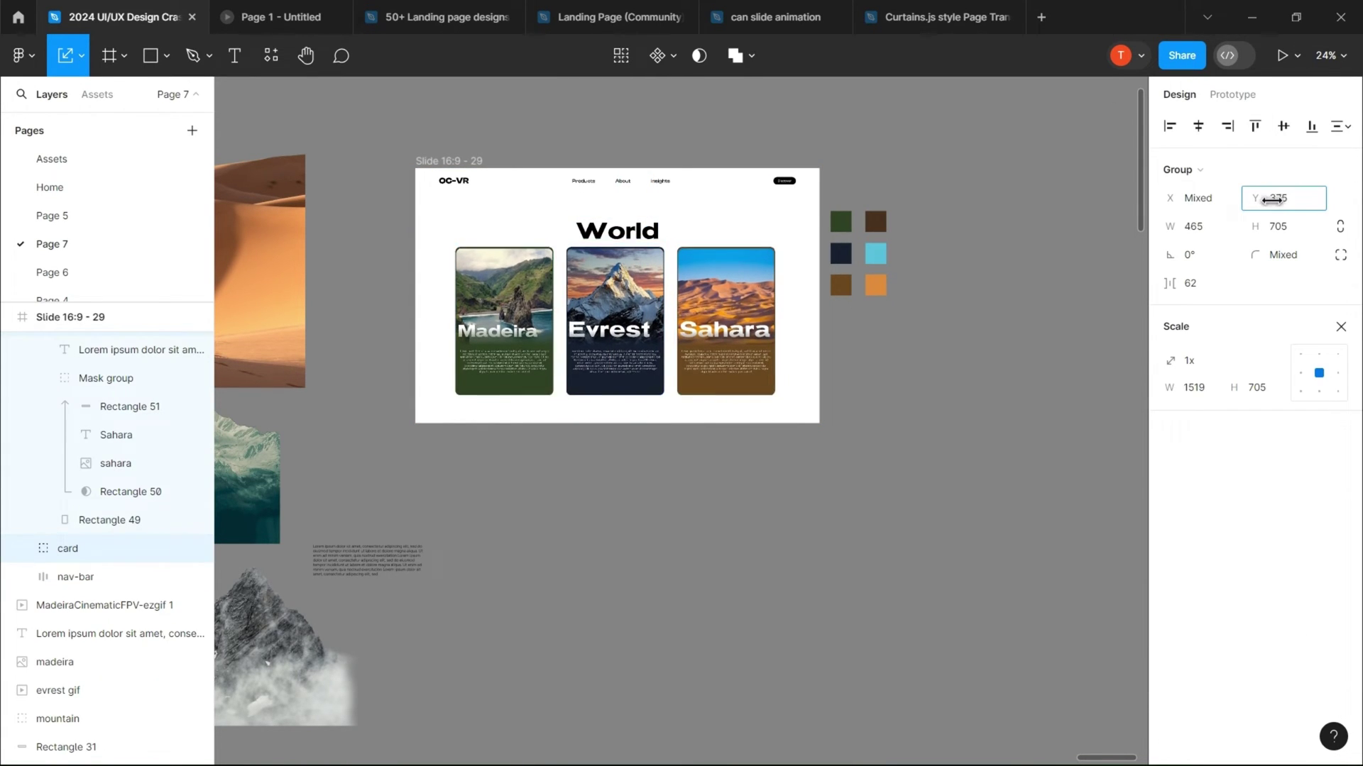
{"action": "type", "text": "434"}
{"action": "key", "text": "Return"}
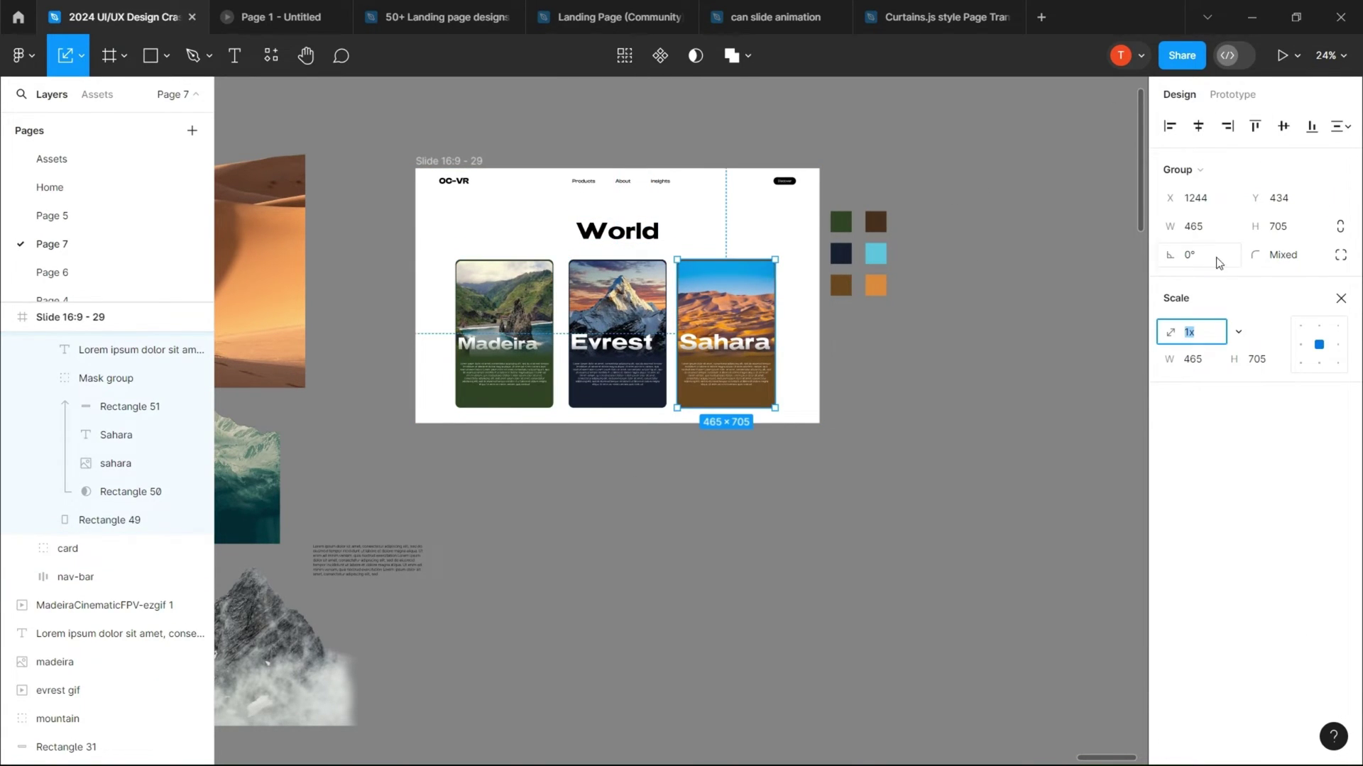
- Scale the Sahara and Madeira cards down to 0.8
{"action": "mouse_move", "coordinate": [1168, 227]}
{"action": "left_mouse_down"}
{"action": "mouse_move", "coordinate": [1160, 316]}
{"action": "mouse_move", "coordinate": [1204, 341]}
{"action": "left_mouse_up"}
{"action": "type", "text": "0.8"}
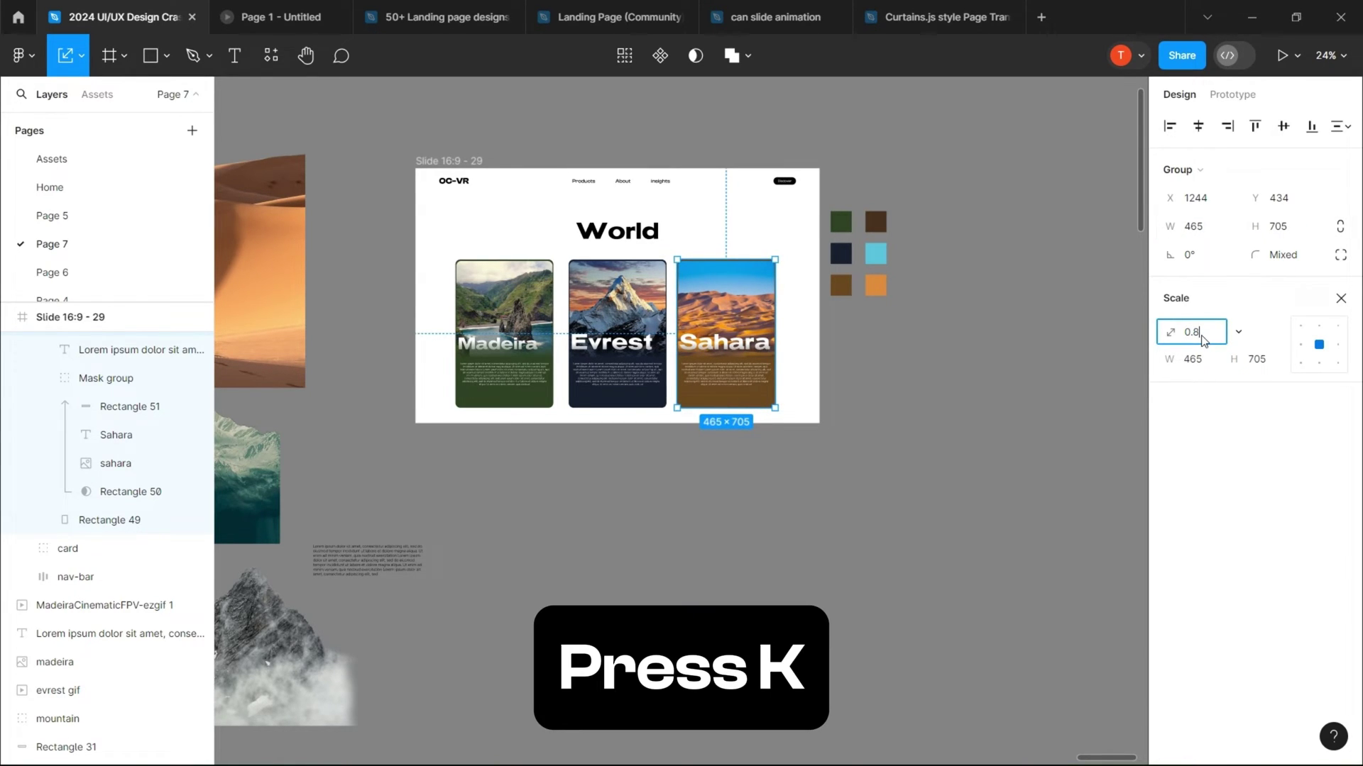
{"action": "key", "text": "Return"}
{"action": "left_click", "coordinate": [505, 326]}
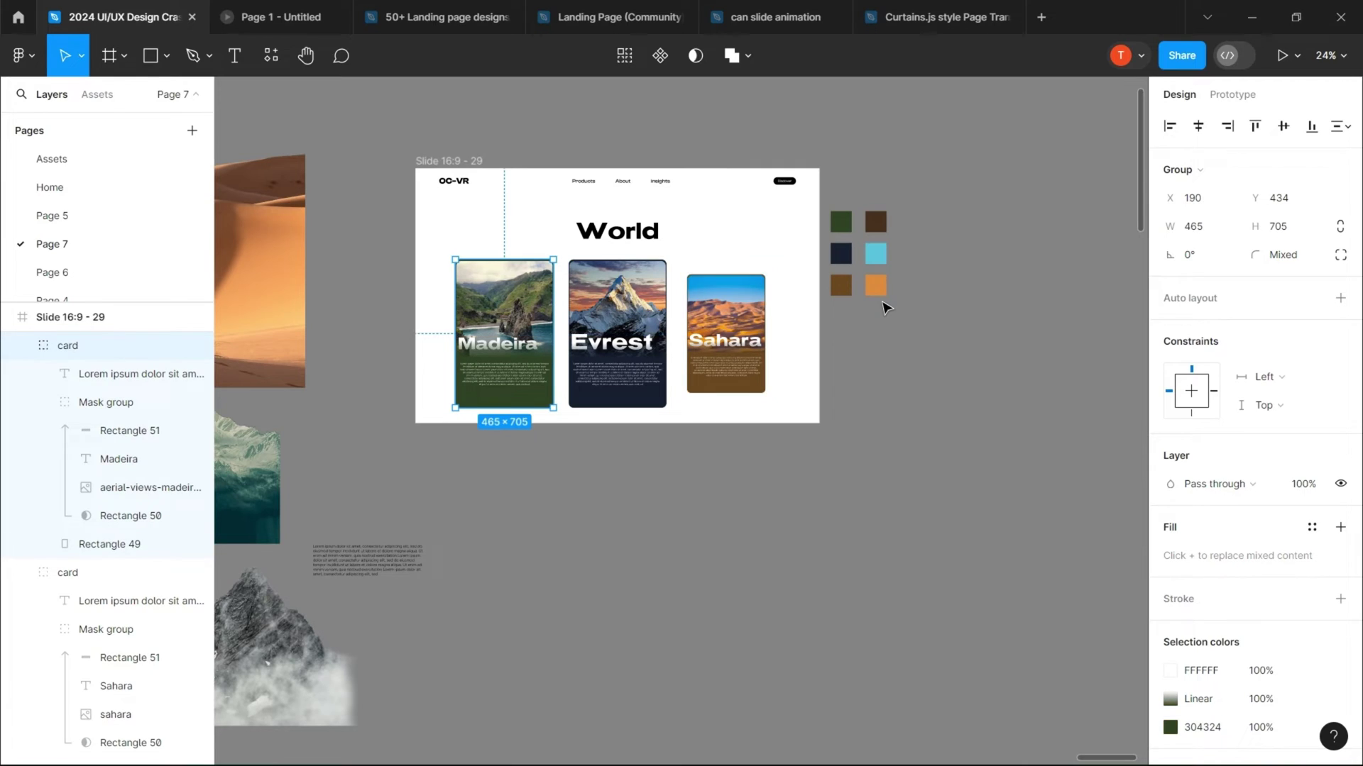
{"action": "key", "text": "k"}
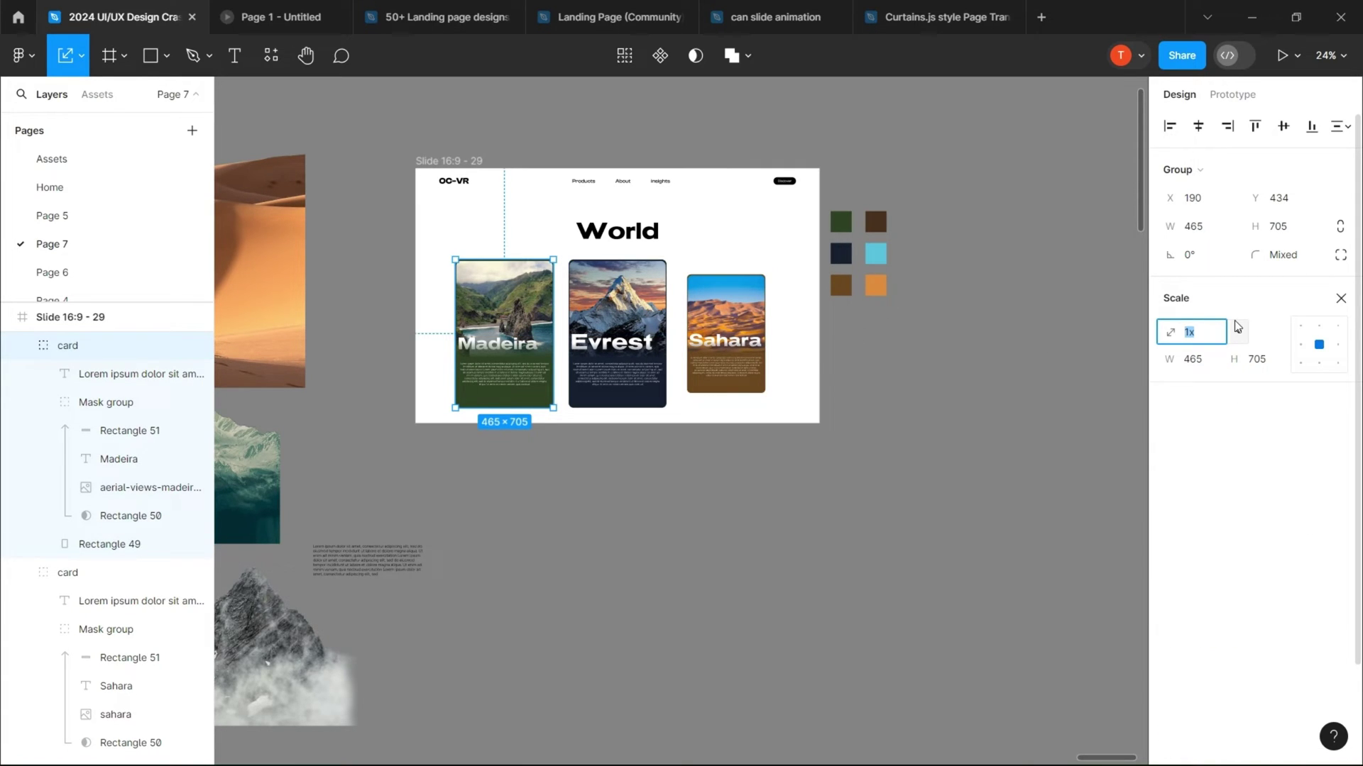
{"action": "key", "text": "Return"}
{"action": "left_click", "coordinate": [687, 461]}
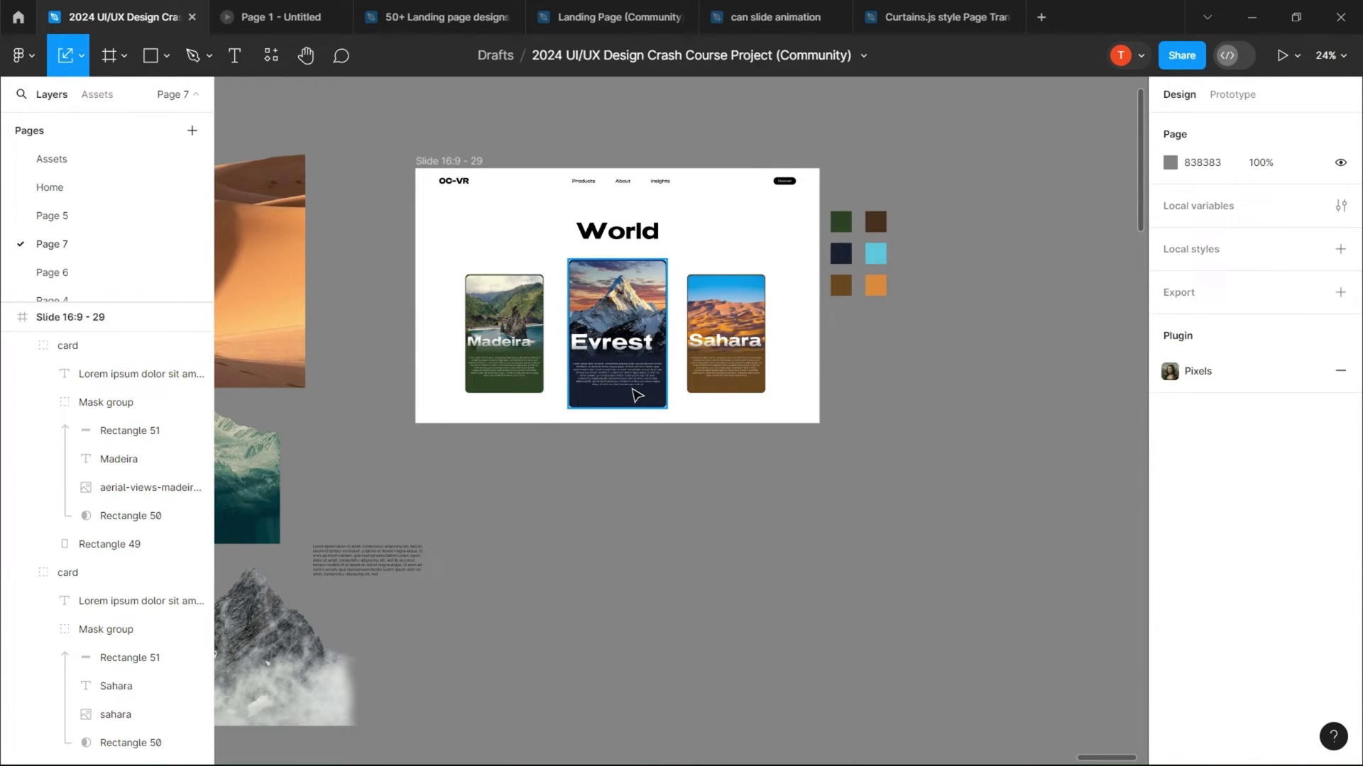
- Align the Evrest, Madeira and Sahara cards on their vertical centres
{"action": "left_click", "coordinate": [504, 333]}
{"action": "left_click", "coordinate": [618, 334], "text": "shift"}
{"action": "left_click", "coordinate": [725, 341], "text": "shift"}
{"action": "key", "text": "alt+v"}
{"action": "left_click", "coordinate": [902, 511]}
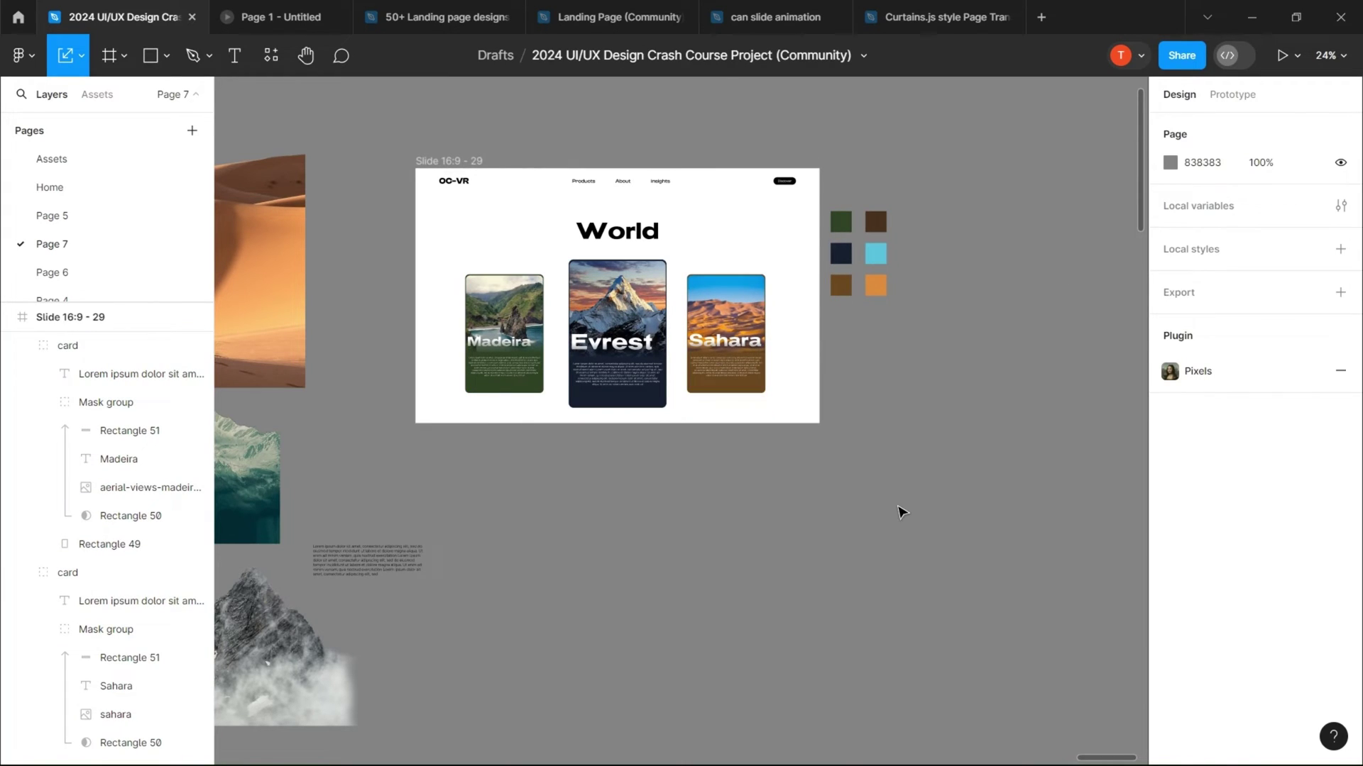
- Draw a bottom band with a vertical navy-to-transparent linear gradient and a layer blur
{"action": "left_click_drag", "start_coordinate": [415, 376], "coordinate": [820, 424]}
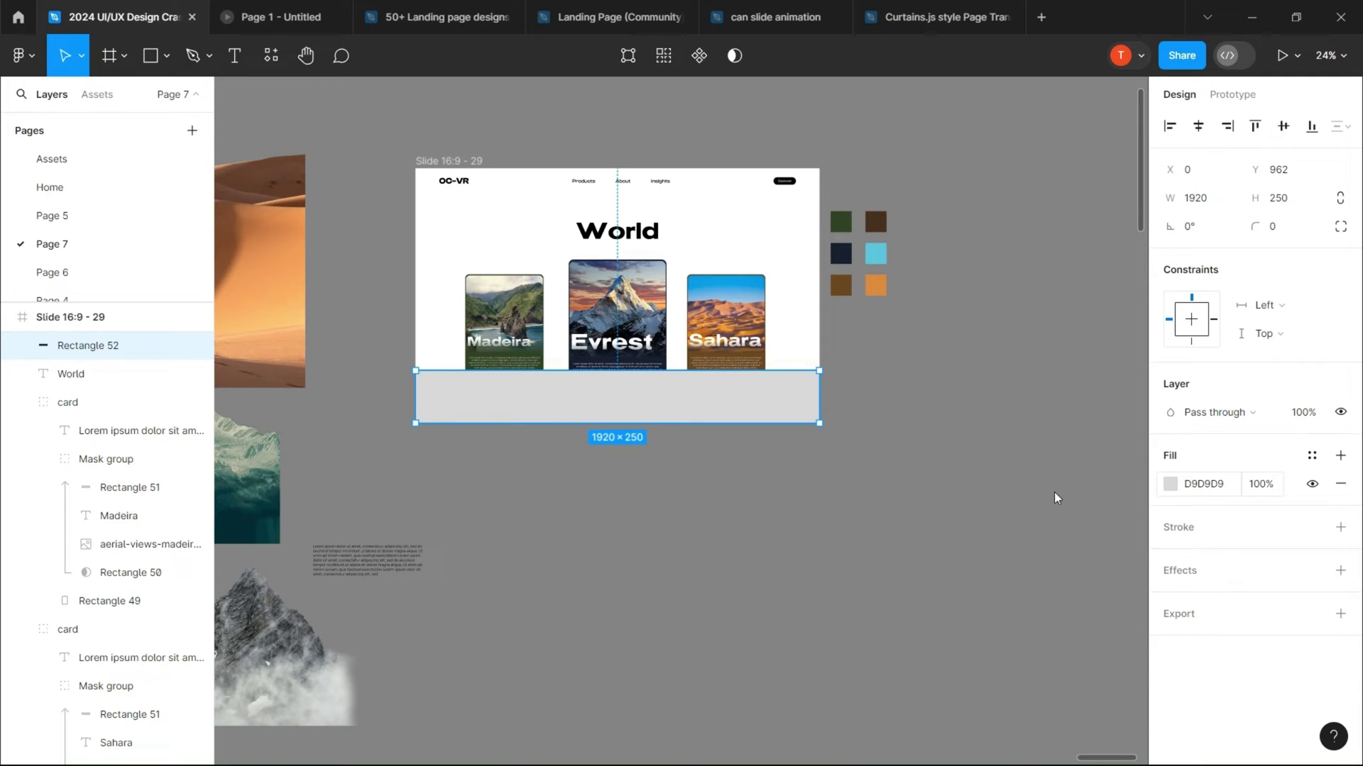
{"action": "left_click", "coordinate": [1170, 483]}
{"action": "left_click", "coordinate": [960, 552]}
{"action": "left_click", "coordinate": [841, 253]}
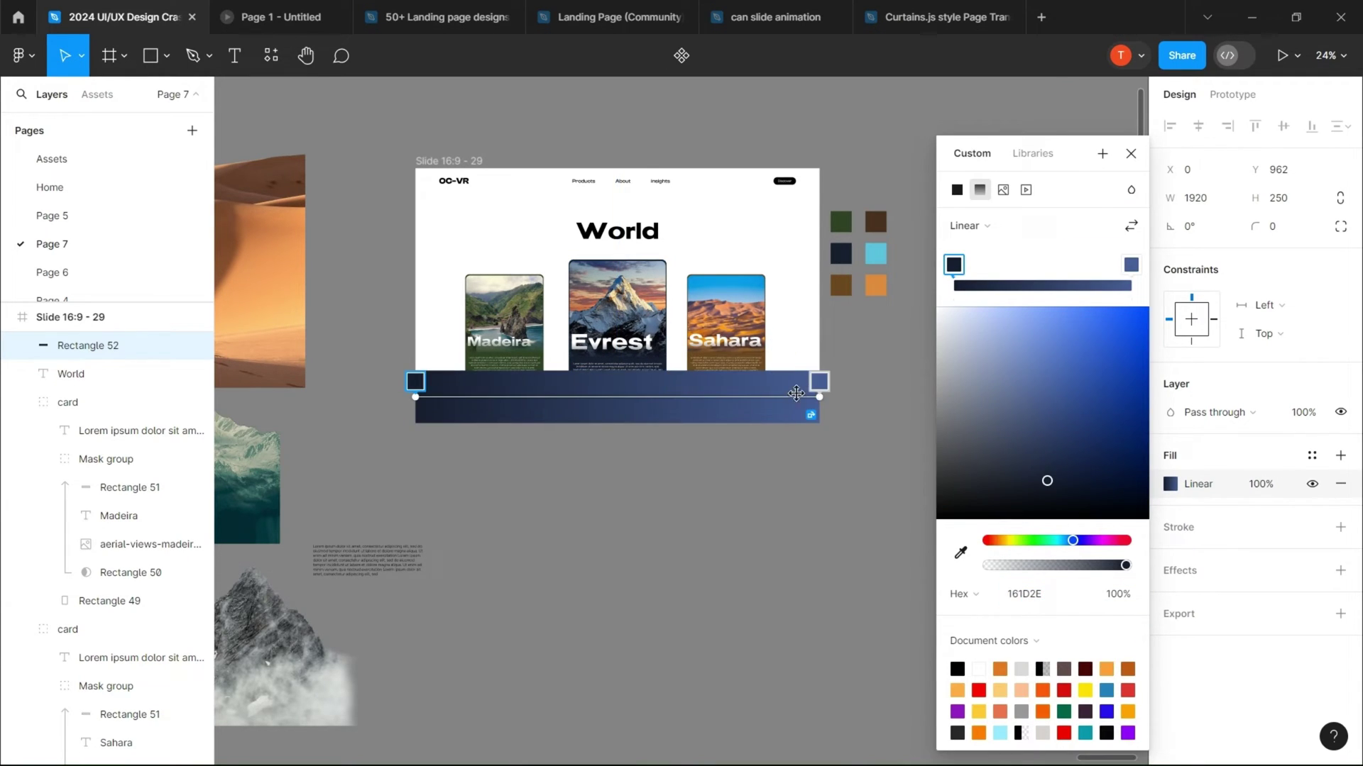
{"action": "left_click_drag", "start_coordinate": [818, 396], "coordinate": [638, 371]}
{"action": "left_click_drag", "start_coordinate": [415, 396], "coordinate": [640, 441]}
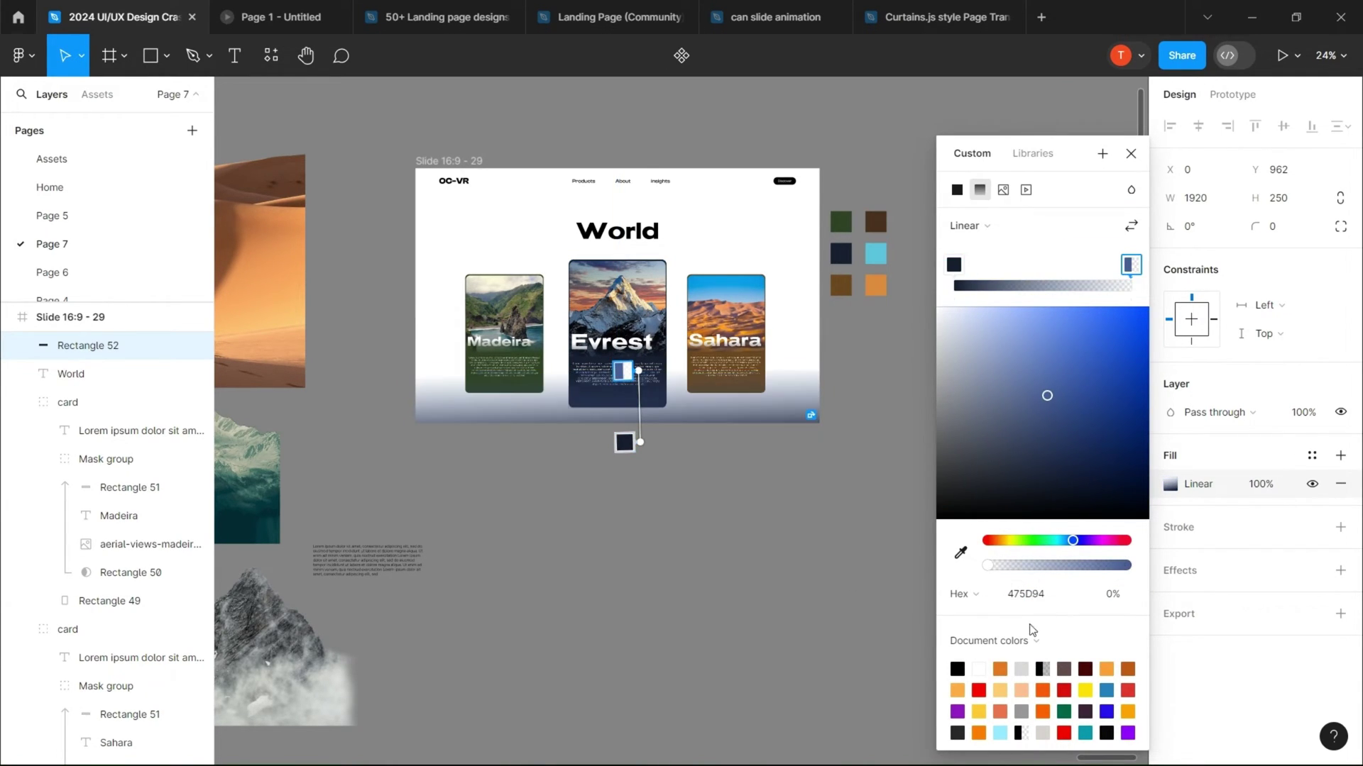
{"action": "left_click", "coordinate": [1340, 571]}
{"action": "left_click", "coordinate": [1153, 620]}
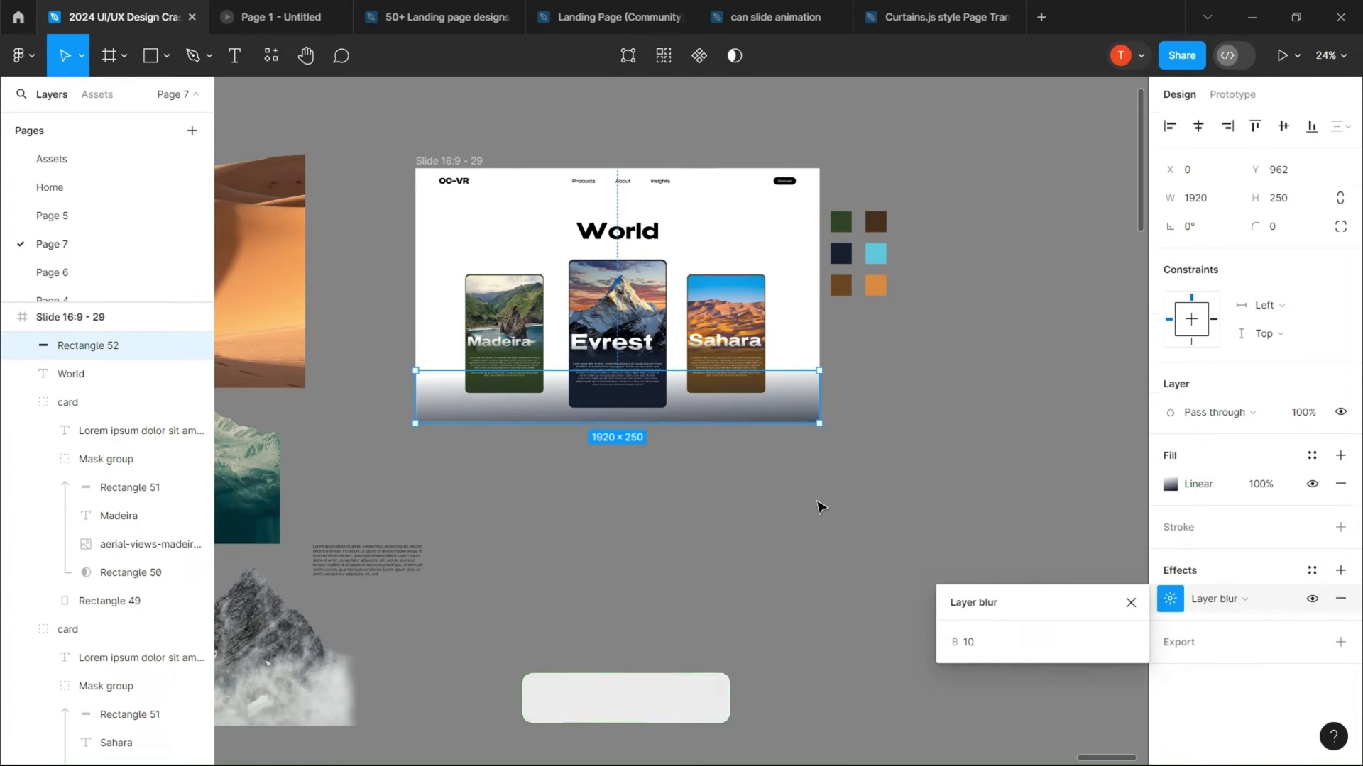
- Move the snowy mountain image into Slide 16:9 - 29 behind the destination cards
{"action": "left_click", "coordinate": [554, 577]}
{"action": "scroll", "coordinate": [554, 577], "scroll_direction": "down", "scroll_amount": 5}
{"action": "scroll", "coordinate": [526, 436], "scroll_direction": "right", "scroll_amount": 3}
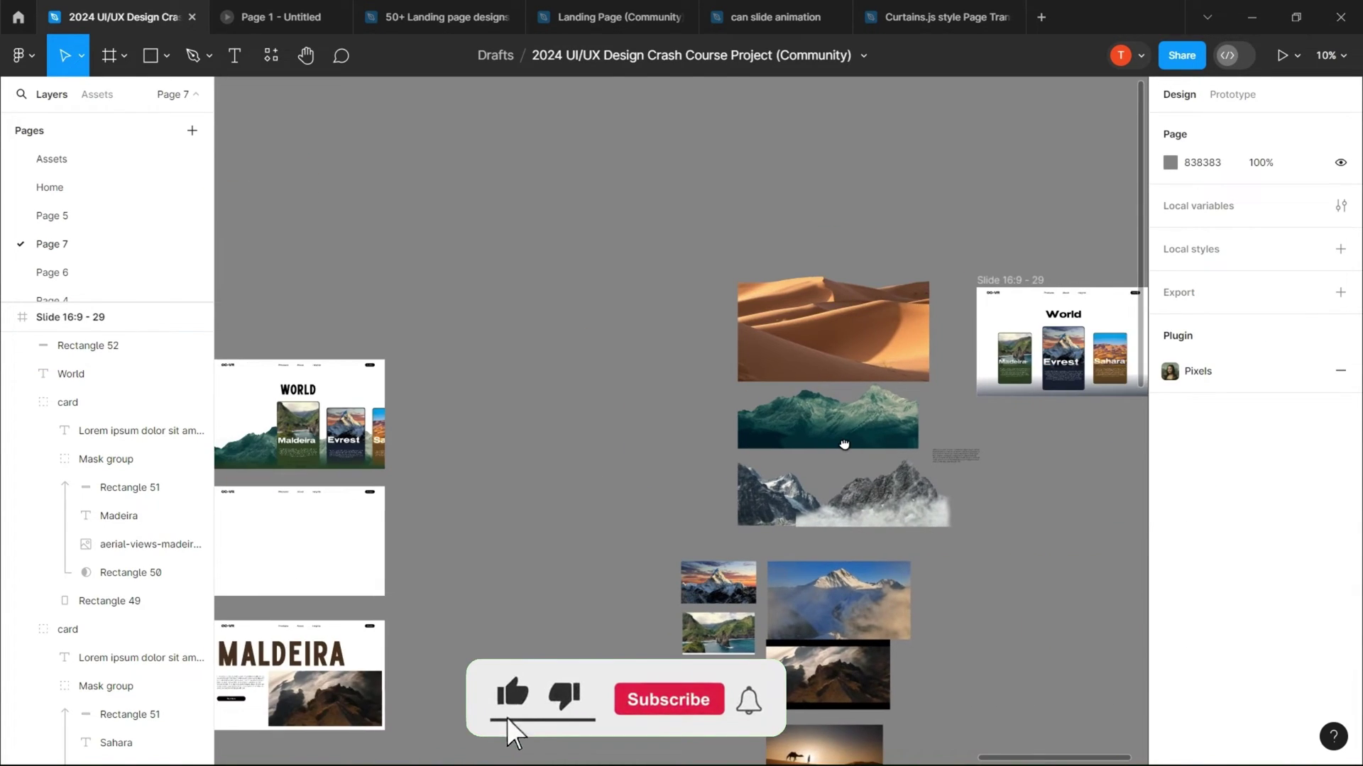
{"action": "scroll", "coordinate": [526, 436], "scroll_direction": "up", "scroll_amount": 1}
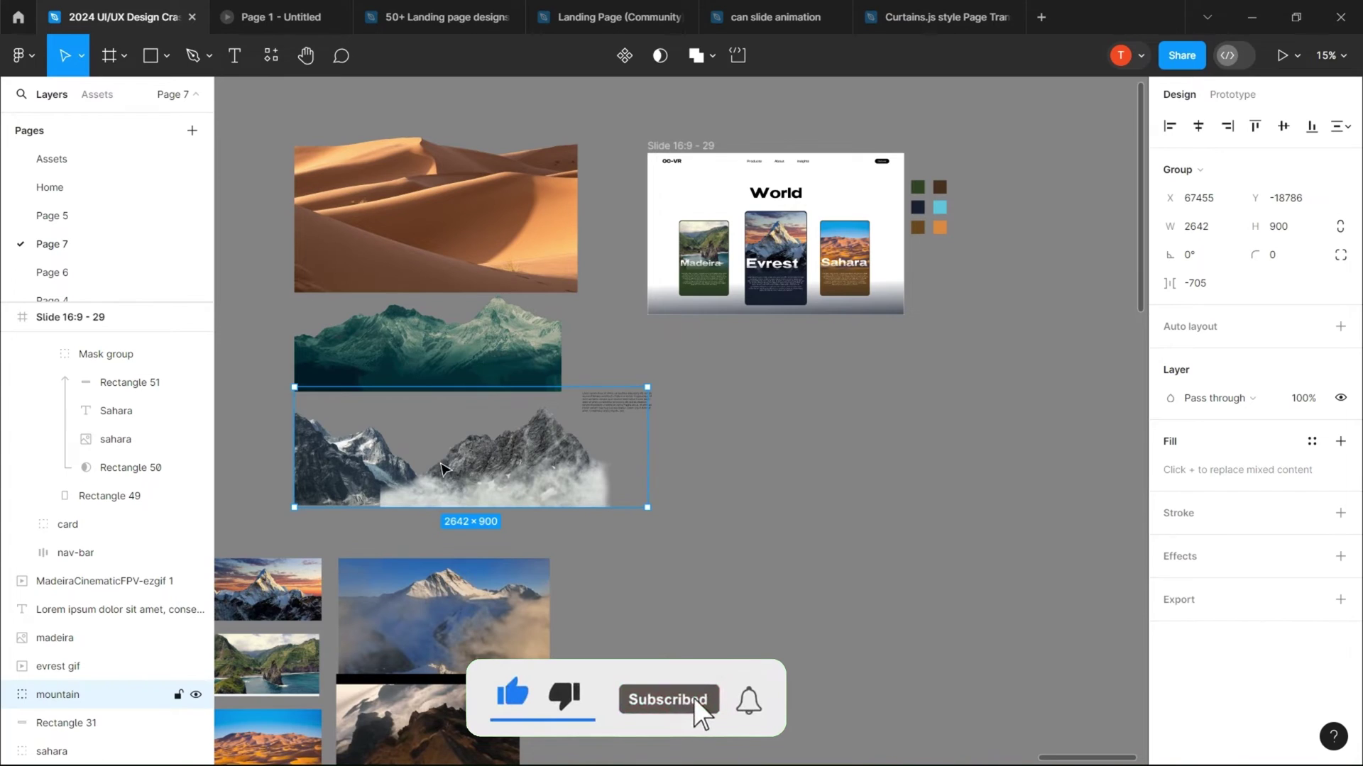
{"action": "left_click_drag", "start_coordinate": [413, 455], "coordinate": [780, 266]}
{"action": "key", "text": "ctrl+z"}
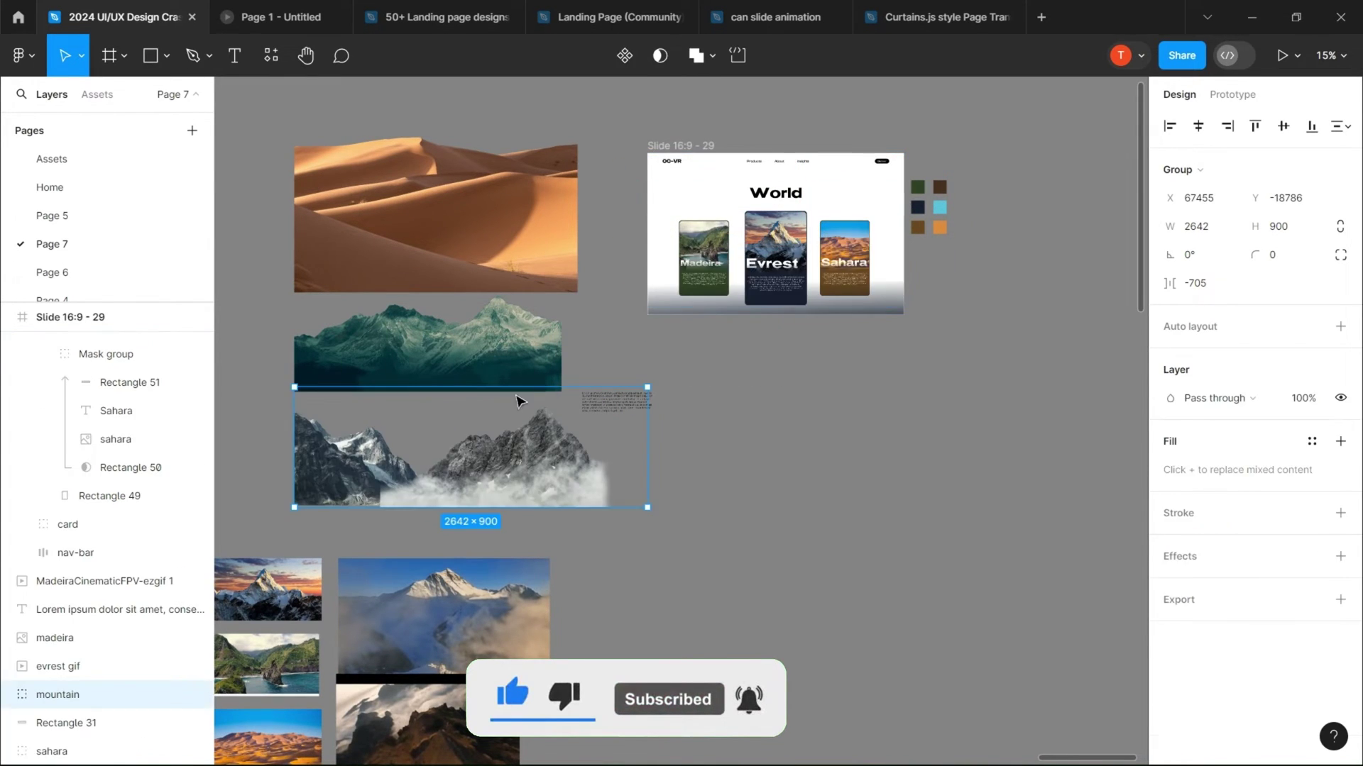
{"action": "key", "text": "Escape"}
{"action": "scroll", "coordinate": [844, 245], "scroll_direction": "up", "scroll_amount": 2}
{"action": "key", "text": "ctrl+shift+z"}
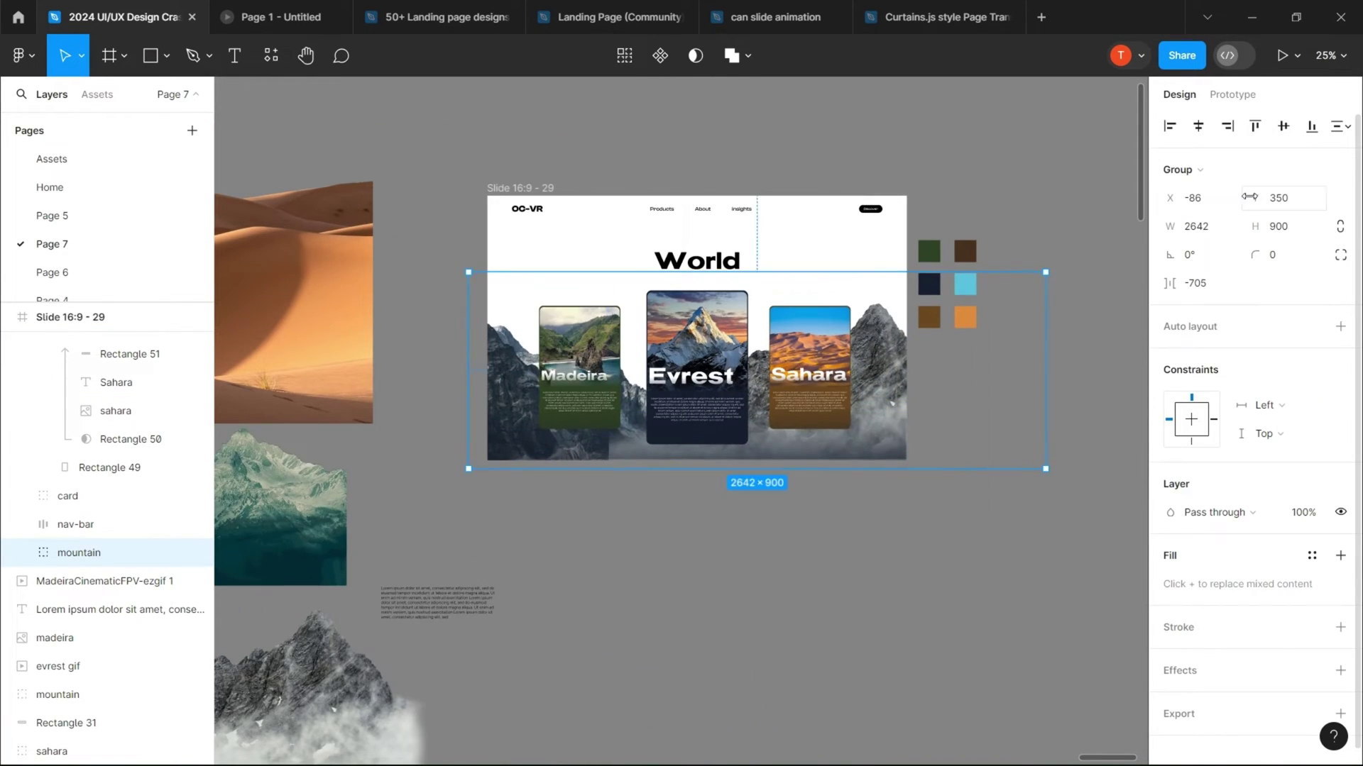
{"action": "scroll", "coordinate": [791, 609], "scroll_direction": "down", "scroll_amount": 2}
- Duplicate the slide frame twice to the right
{"action": "left_click_drag", "start_coordinate": [461, 483], "coordinate": [1008, 337]}
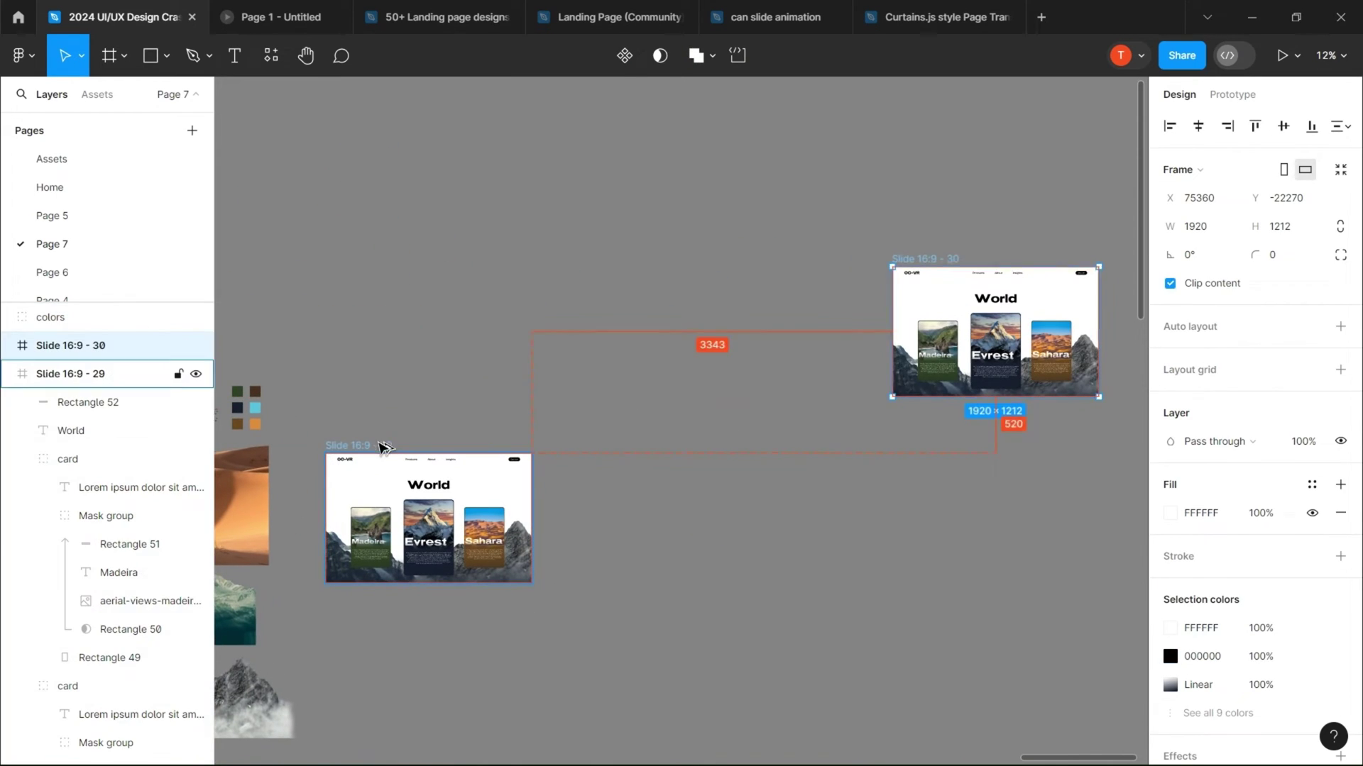
{"action": "mouse_move", "coordinate": [461, 539]}
{"action": "left_mouse_down"}
{"action": "mouse_move", "coordinate": [795, 348]}
{"action": "mouse_move", "coordinate": [553, 355]}
{"action": "left_mouse_up"}
{"action": "key", "text": "shift+2"}
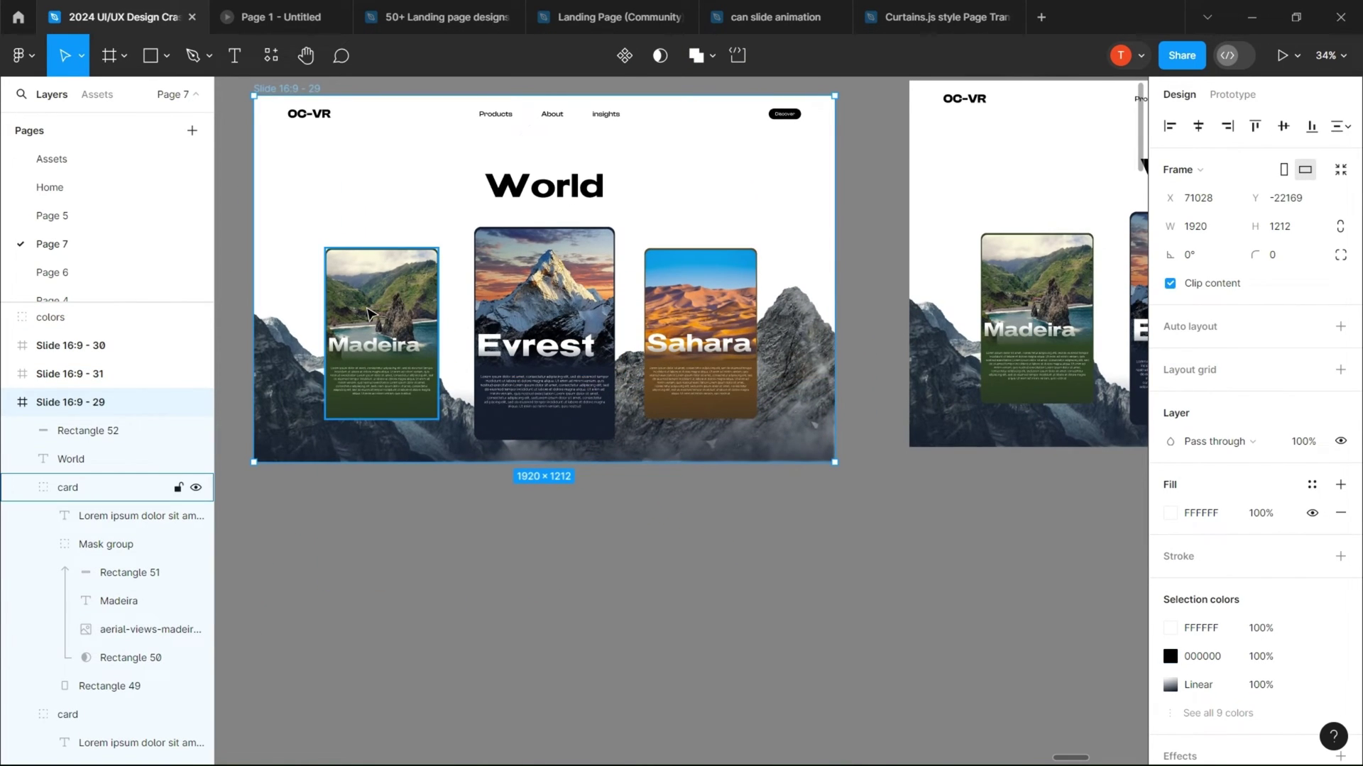
- On the original slide, scale Madeira up by 1.2 and Evrest down to 0.8
{"action": "left_click", "coordinate": [368, 313]}
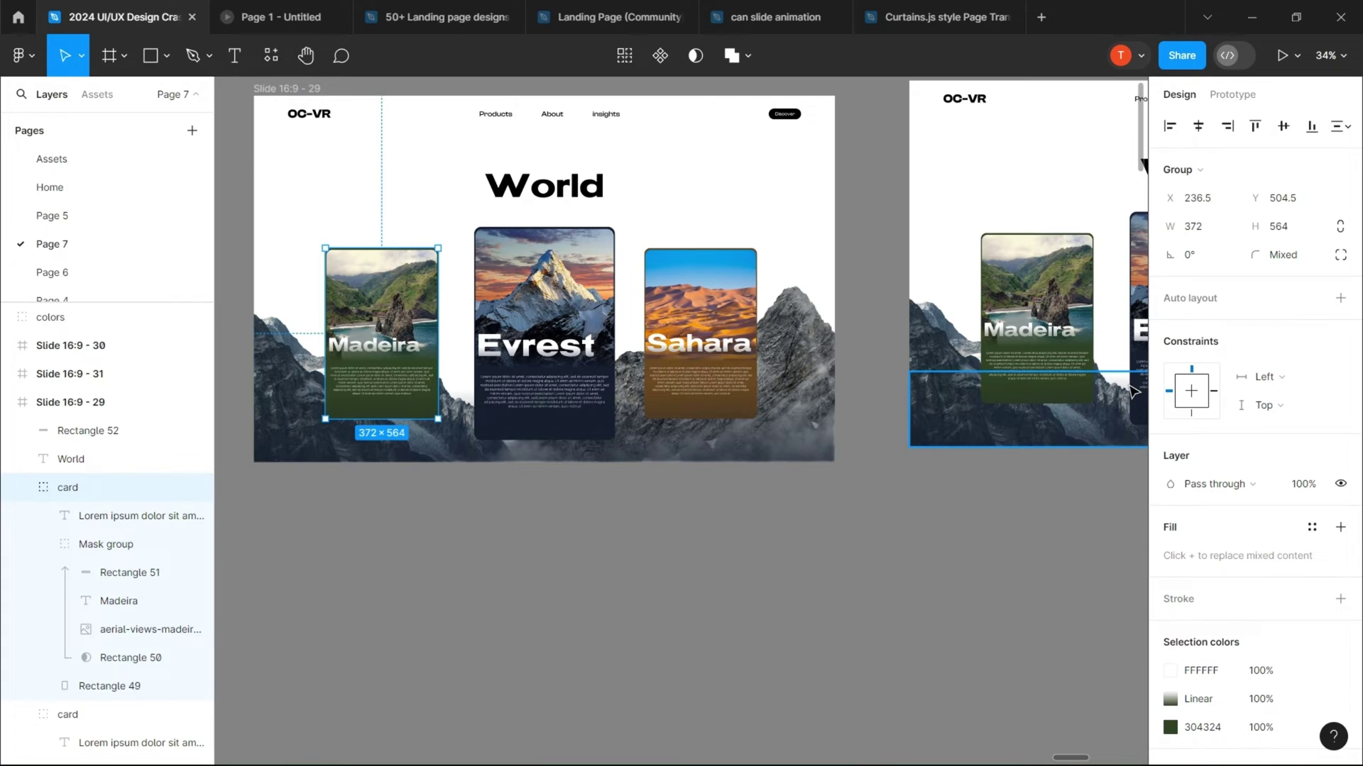
{"action": "key", "text": "k"}
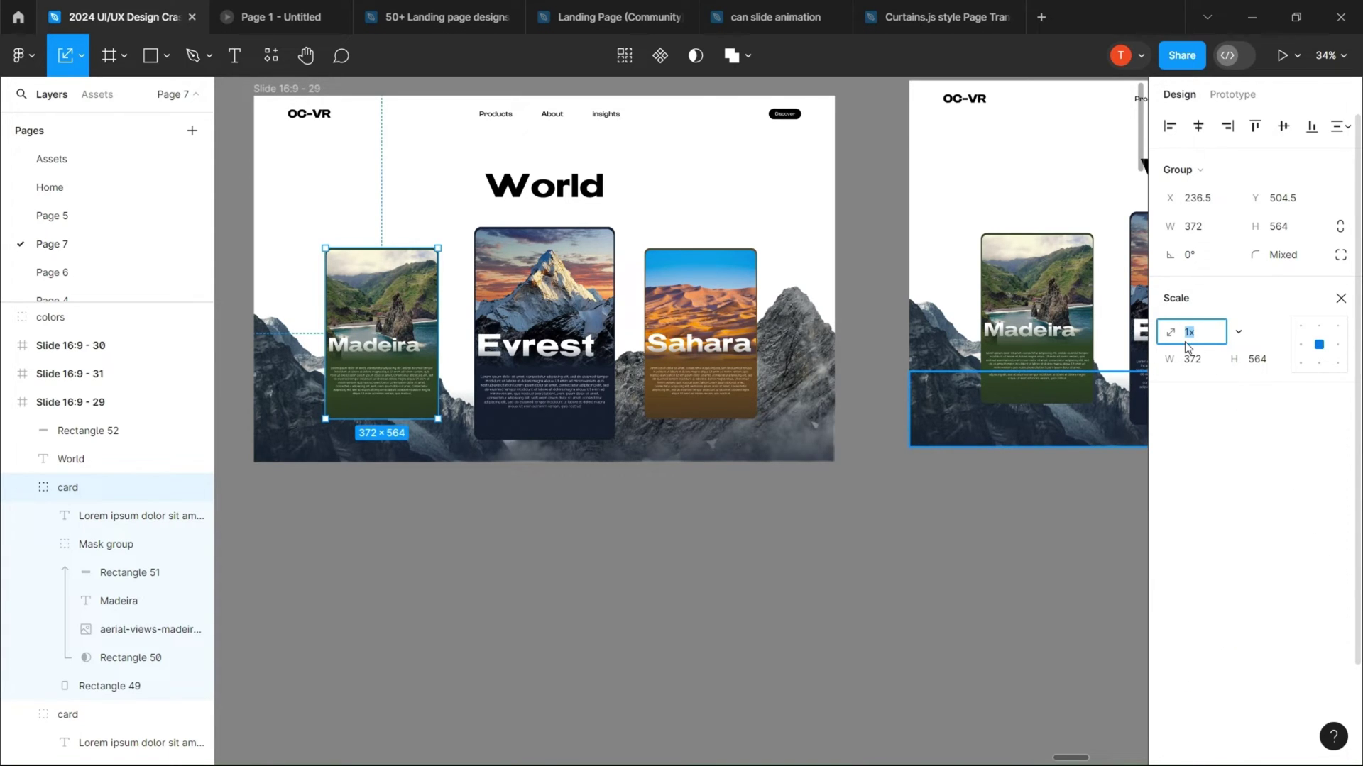
{"action": "key", "text": "Return"}
{"action": "left_click", "coordinate": [589, 333]}
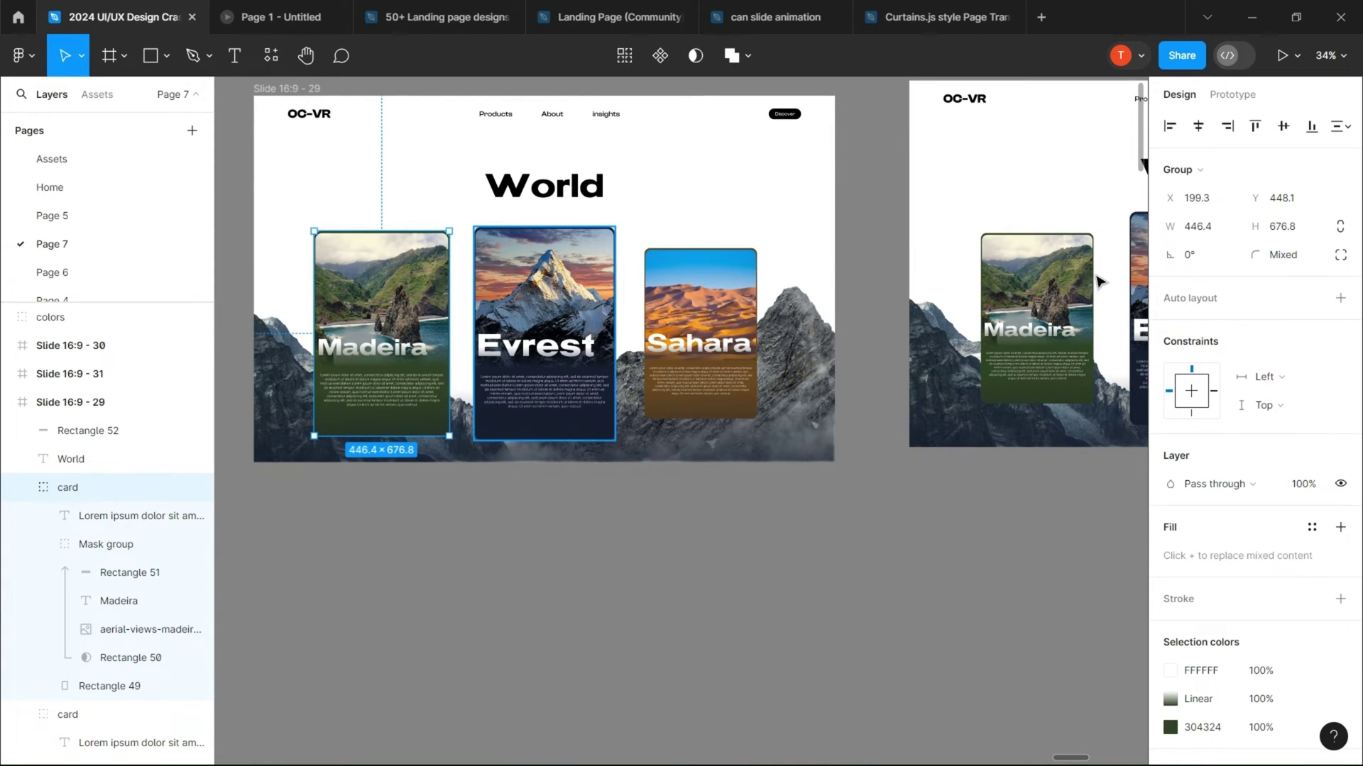
{"action": "key", "text": "k"}
{"action": "type", "text": "0.8"}
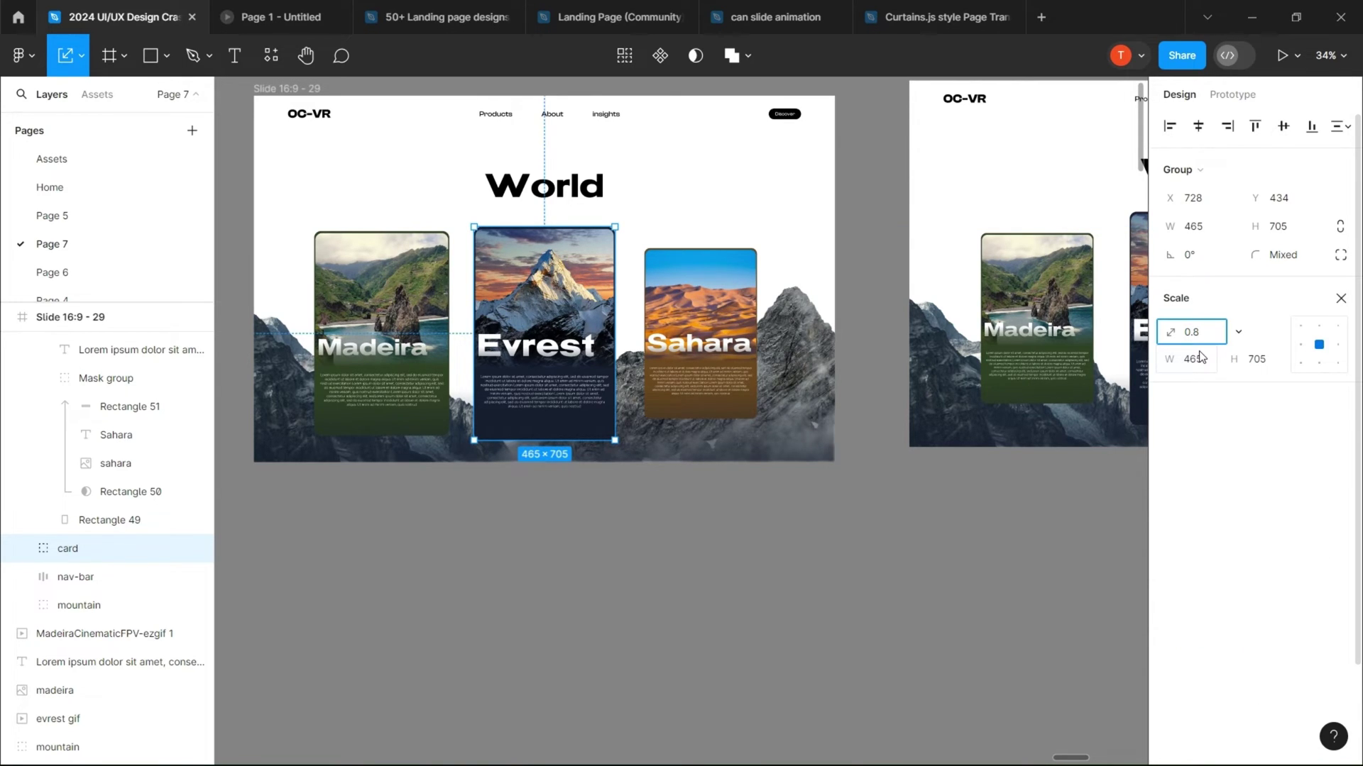
{"action": "key", "text": "Return"}
{"action": "left_click", "coordinate": [702, 563]}
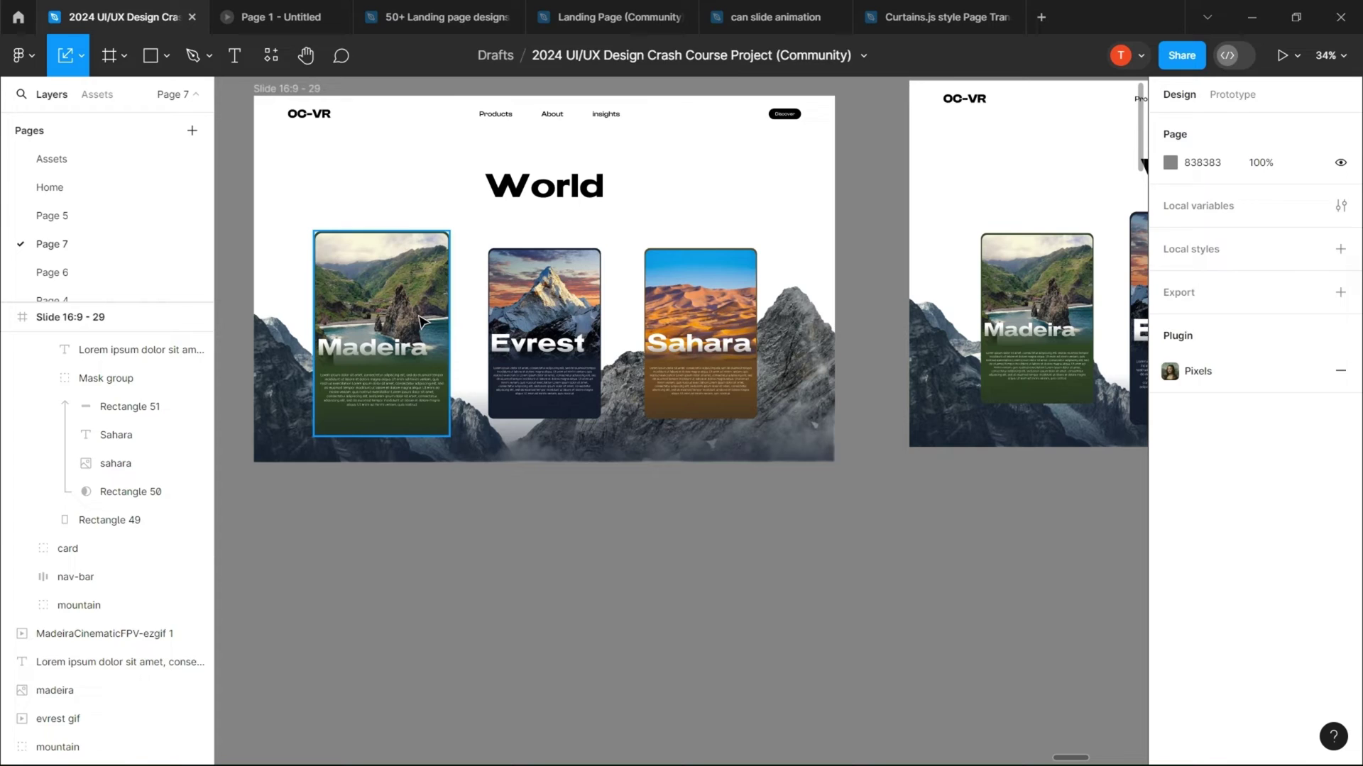
{"action": "left_click", "coordinate": [422, 322]}
- Shift Slide 29's card row horizontally to centre the Madeira card
{"action": "scroll", "coordinate": [787, 494], "scroll_direction": "down", "scroll_amount": 1}
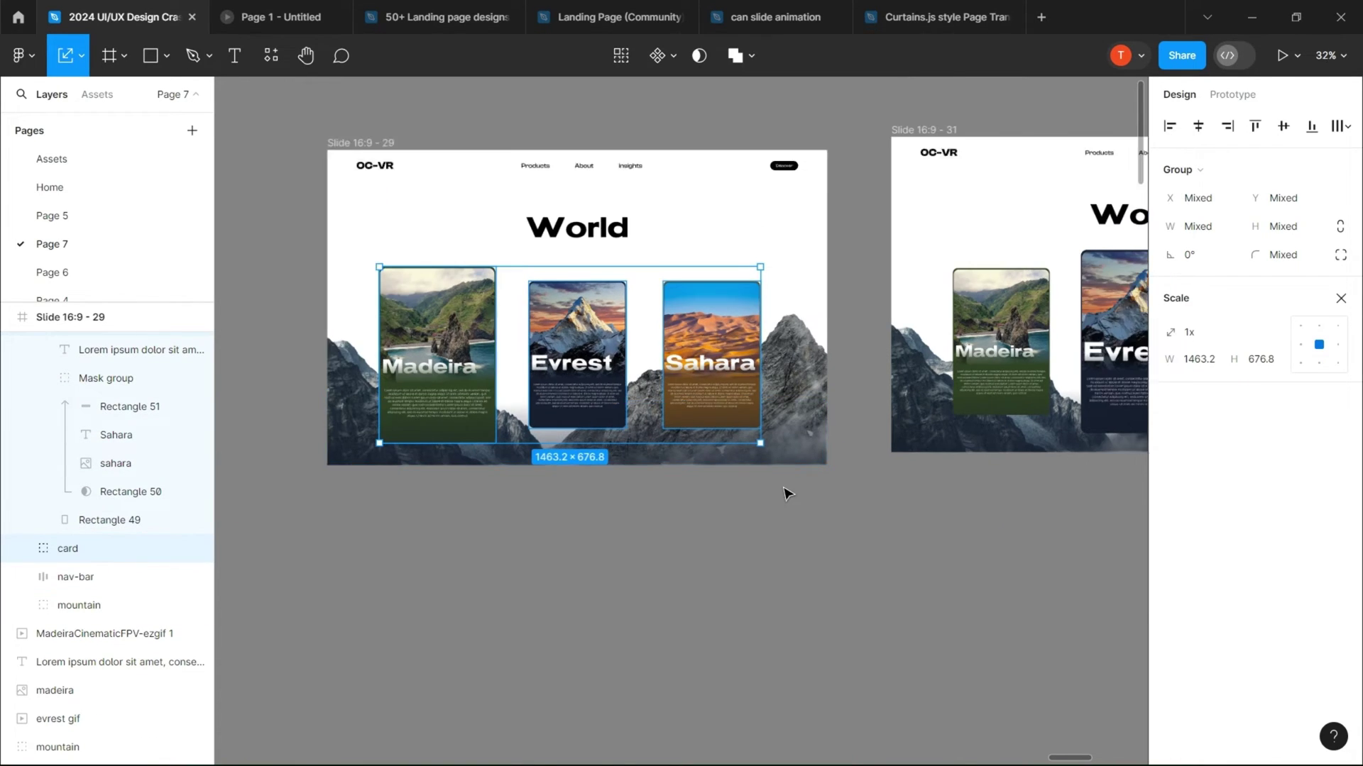
{"action": "scroll", "coordinate": [786, 494], "scroll_direction": "down", "scroll_amount": 2}
{"action": "mouse_move", "coordinate": [1162, 207]}
{"action": "left_mouse_down"}
{"action": "mouse_move", "coordinate": [543, 262]}
{"action": "mouse_move", "coordinate": [790, 263]}
{"action": "mouse_move", "coordinate": [775, 270]}
{"action": "left_mouse_up"}
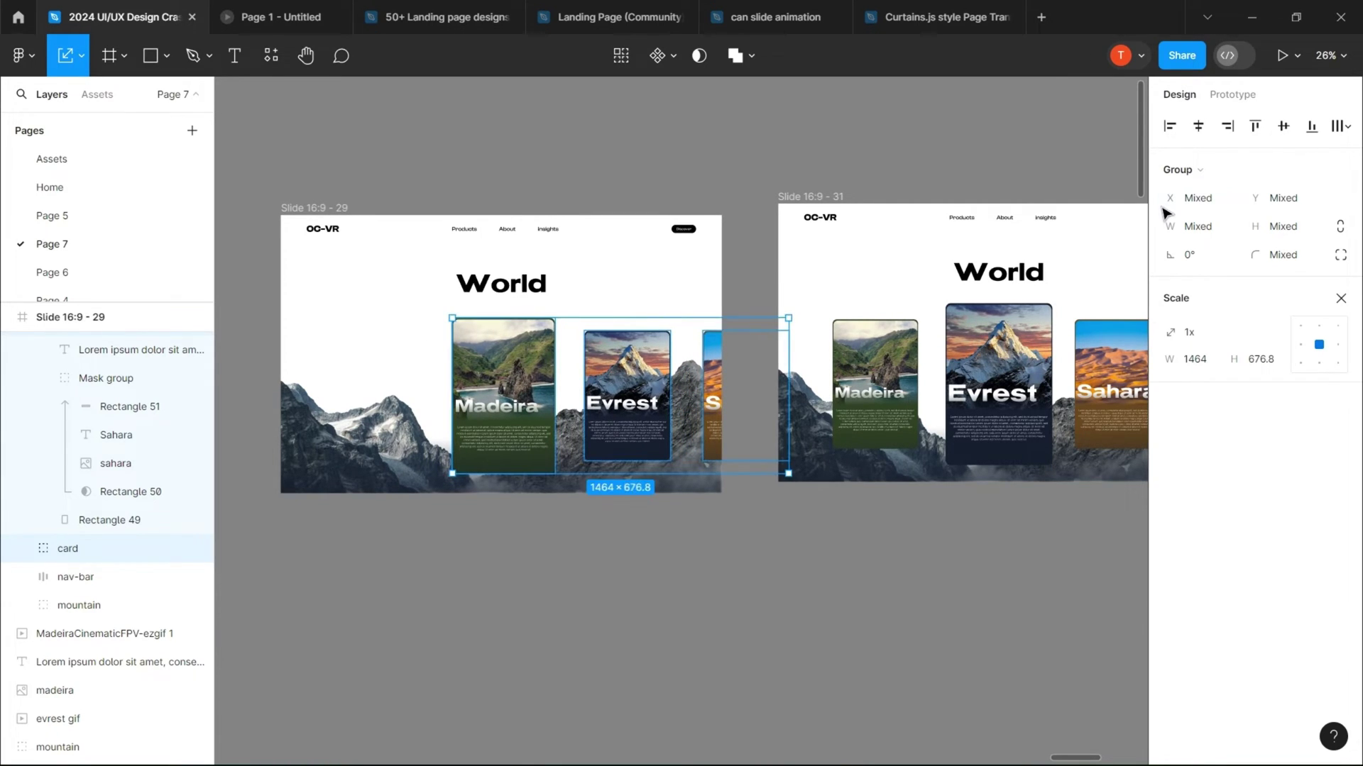
- On Slide 30, scale Sahara up by 1.2 and shift the cards left to centre it
{"action": "scroll", "coordinate": [751, 593], "scroll_direction": "right", "scroll_amount": 5}
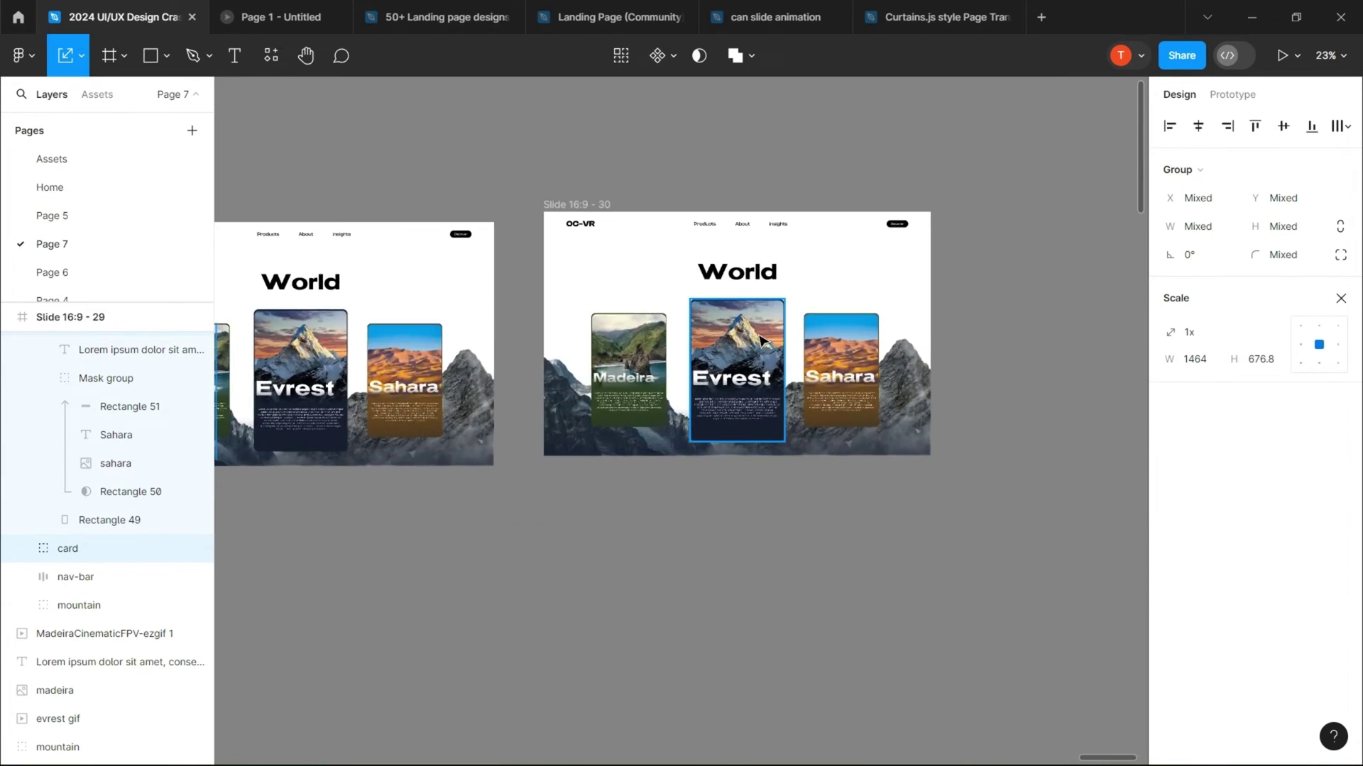
{"action": "left_click", "coordinate": [841, 369]}
{"action": "left_click", "coordinate": [1190, 333]}
{"action": "type", "text": ".2"}
{"action": "key", "text": "Return"}
{"action": "left_click", "coordinate": [68, 572]}
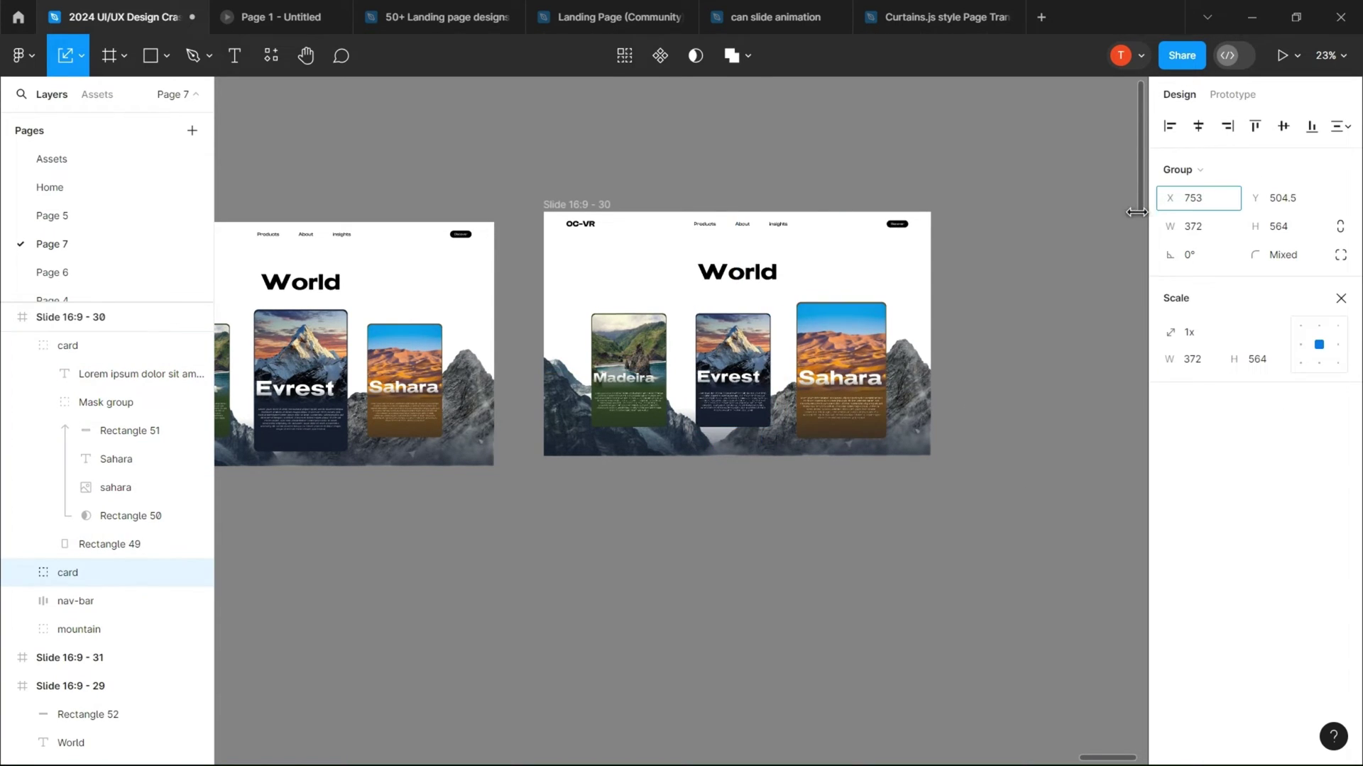
{"action": "left_click", "coordinate": [68, 345], "text": "shift"}
{"action": "left_click_drag", "start_coordinate": [1169, 198], "coordinate": [273, 210]}
- Adjust the mountain image's vertical position in the slide
{"action": "key", "text": "Escape"}
{"action": "scroll", "coordinate": [525, 392], "scroll_direction": "down", "scroll_amount": 5}
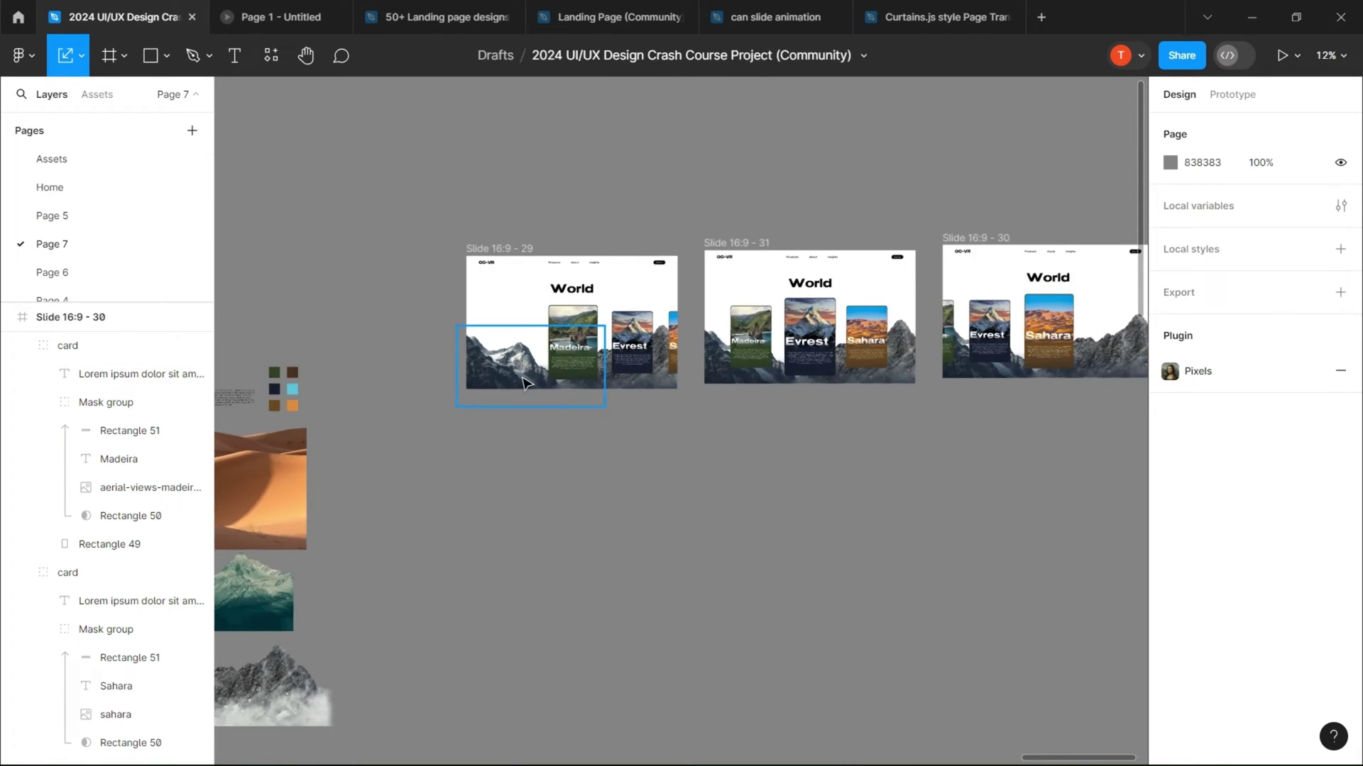
{"action": "left_click", "coordinate": [493, 353]}
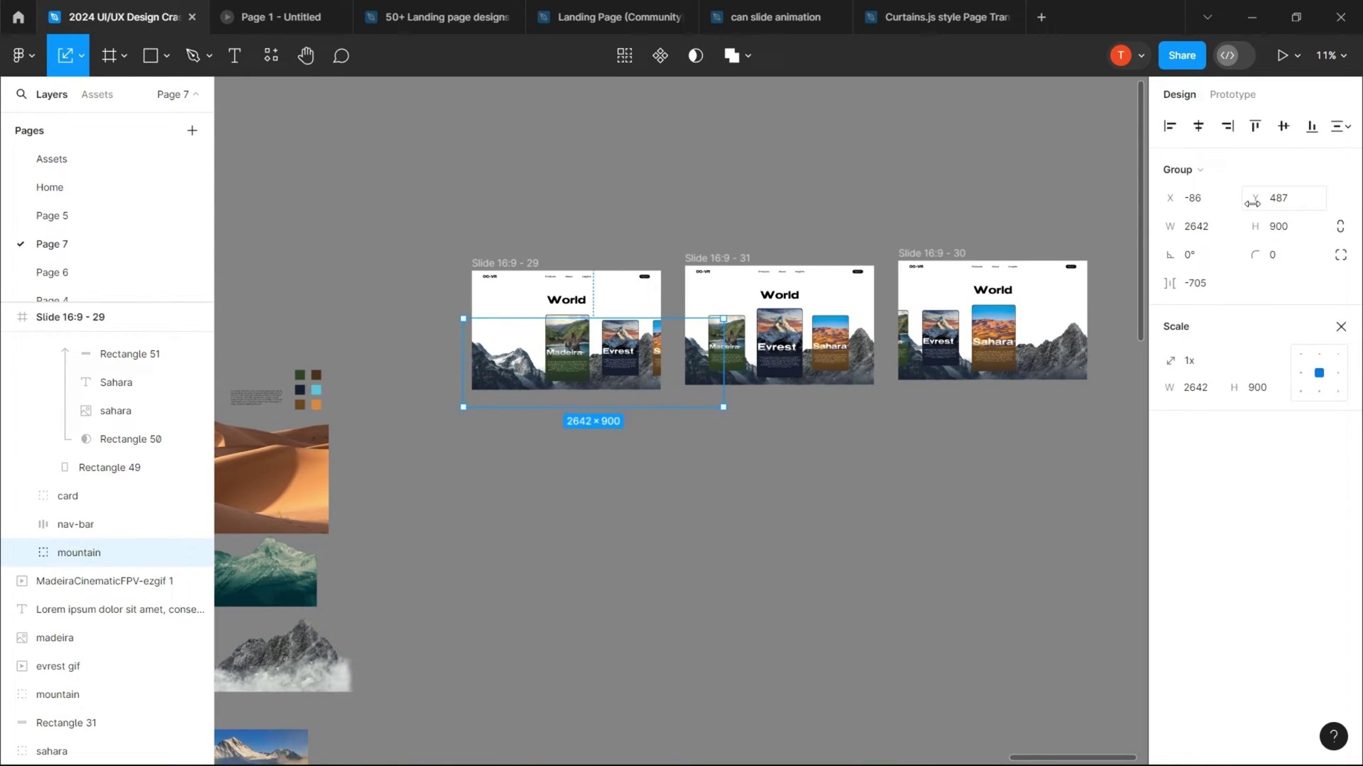
{"action": "left_click_drag", "start_coordinate": [1255, 198], "coordinate": [585, 145]}
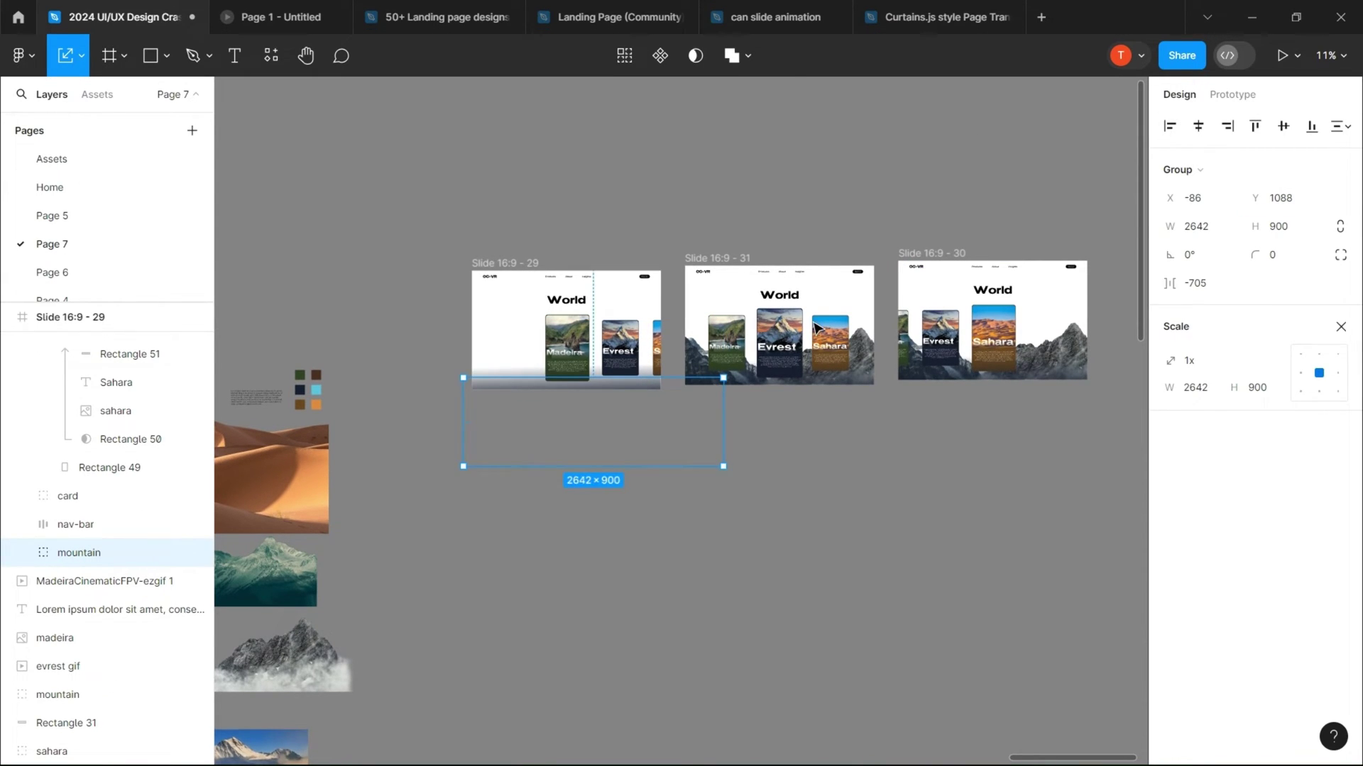
{"action": "left_click", "coordinate": [1083, 344]}
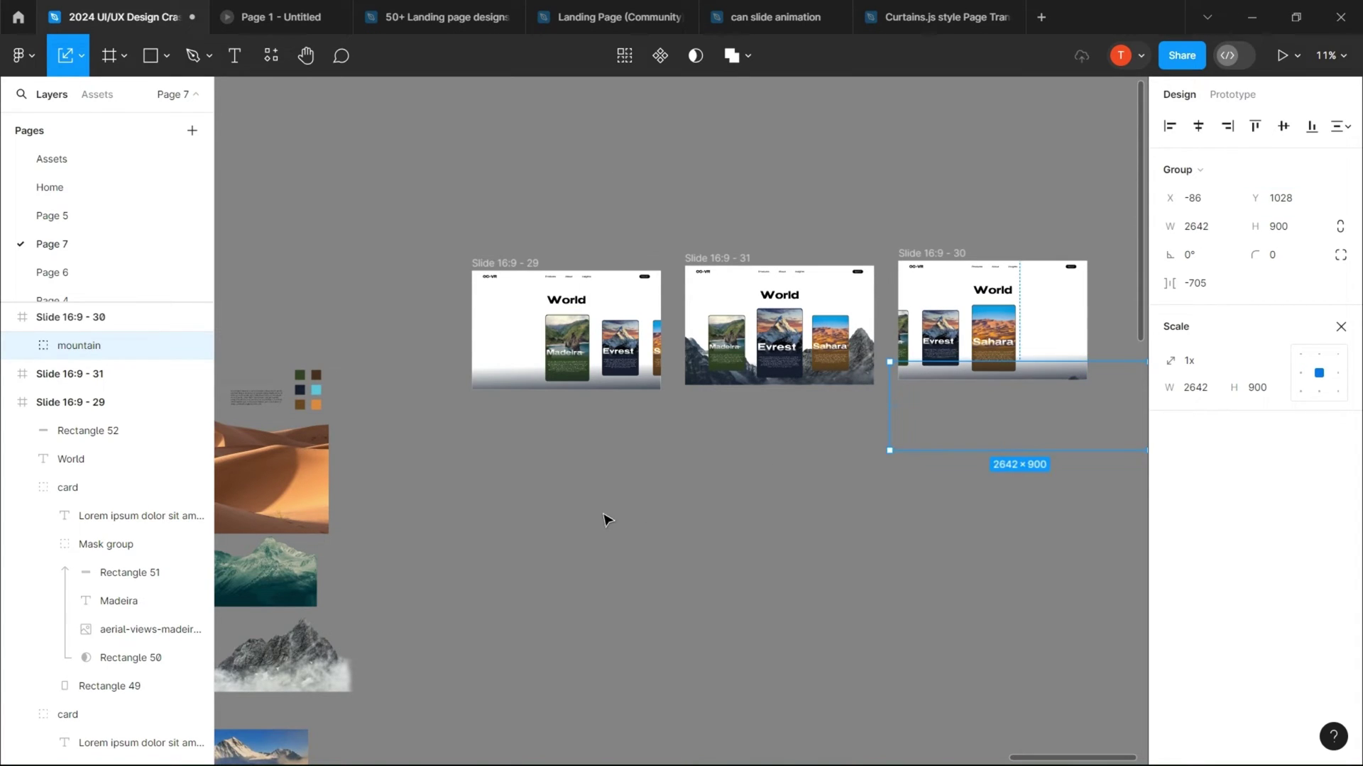
- Paste the desert sahara image into Slide 30 along its bottom
{"action": "left_click", "coordinate": [289, 487]}
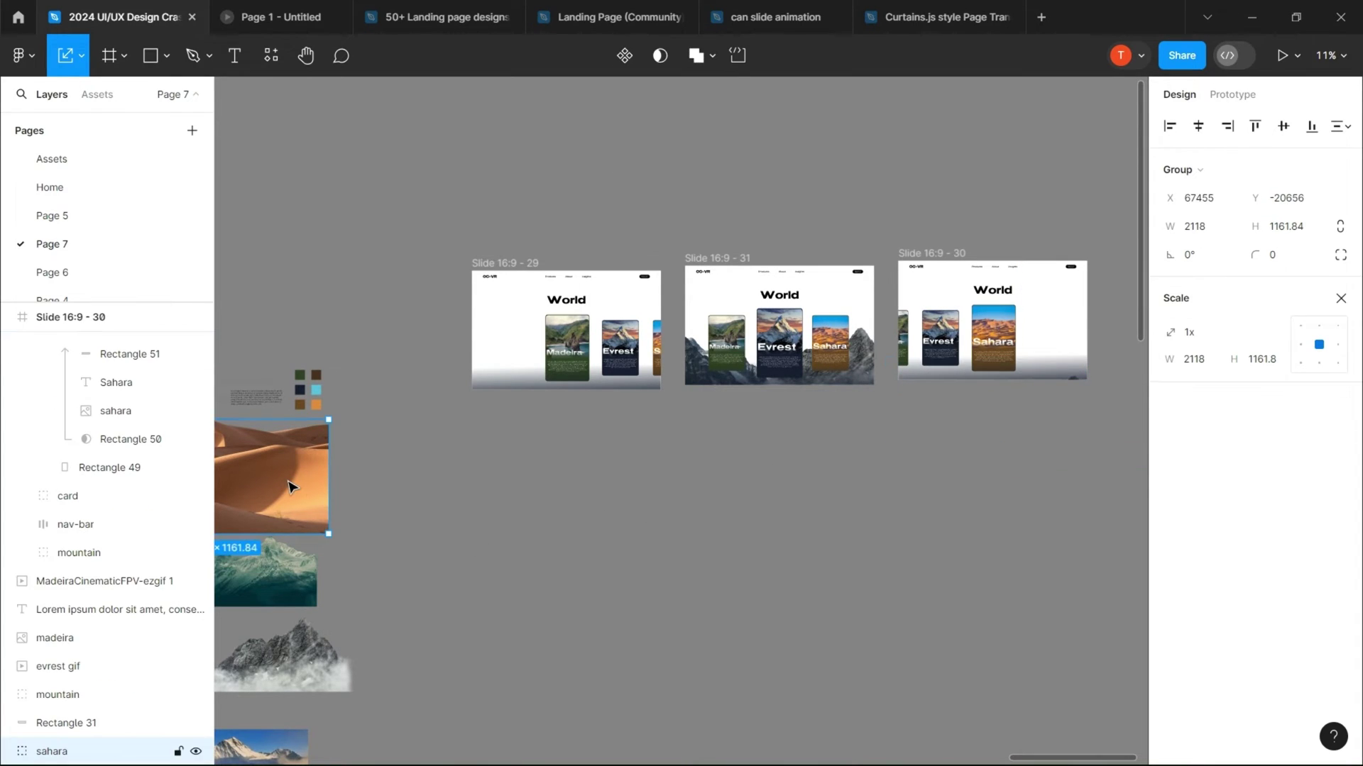
{"action": "left_click", "coordinate": [939, 259]}
{"action": "key", "text": "ctrl+v"}
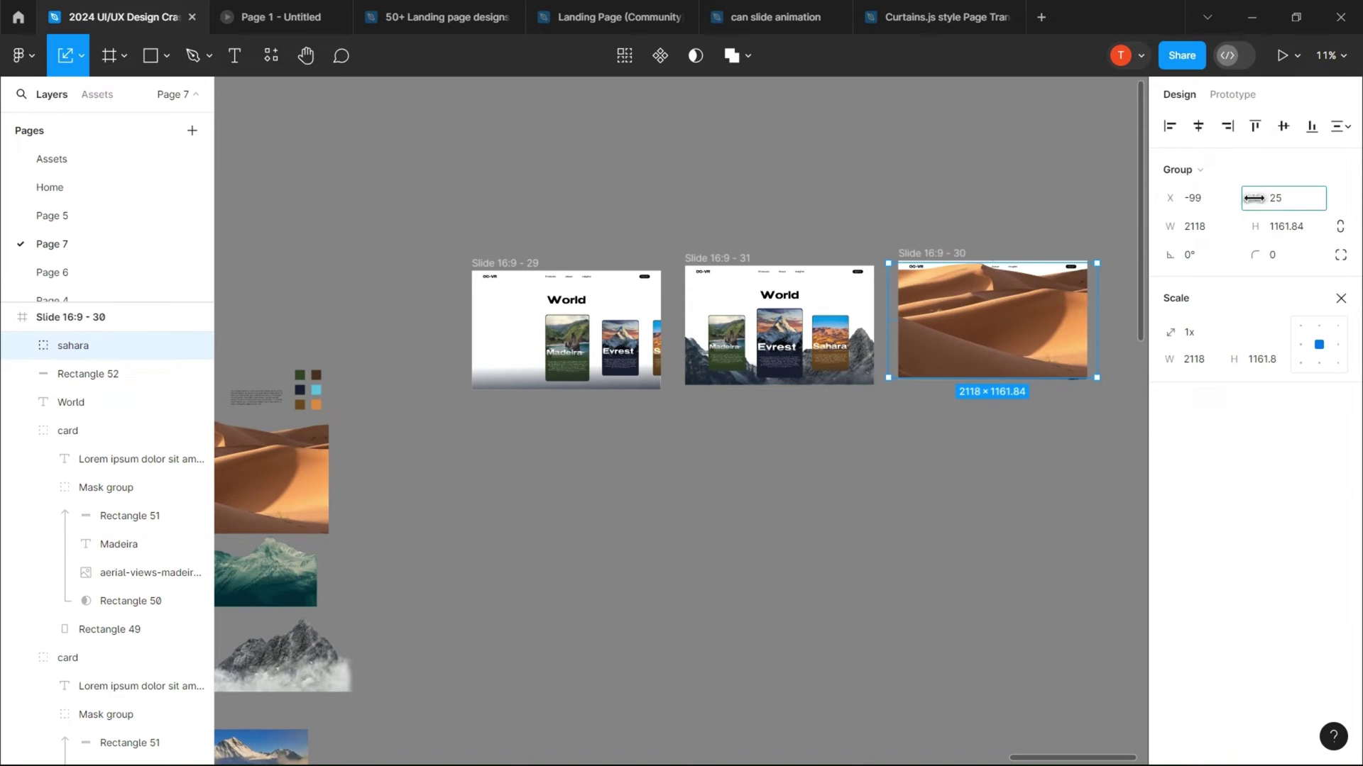
{"action": "mouse_move", "coordinate": [1253, 198]}
{"action": "left_mouse_down"}
{"action": "mouse_move", "coordinate": [1110, 251]}
{"action": "mouse_move", "coordinate": [1250, 198]}
{"action": "left_mouse_up"}
{"action": "scroll", "coordinate": [1024, 379], "scroll_direction": "up", "scroll_amount": 5, "text": "ctrl"}
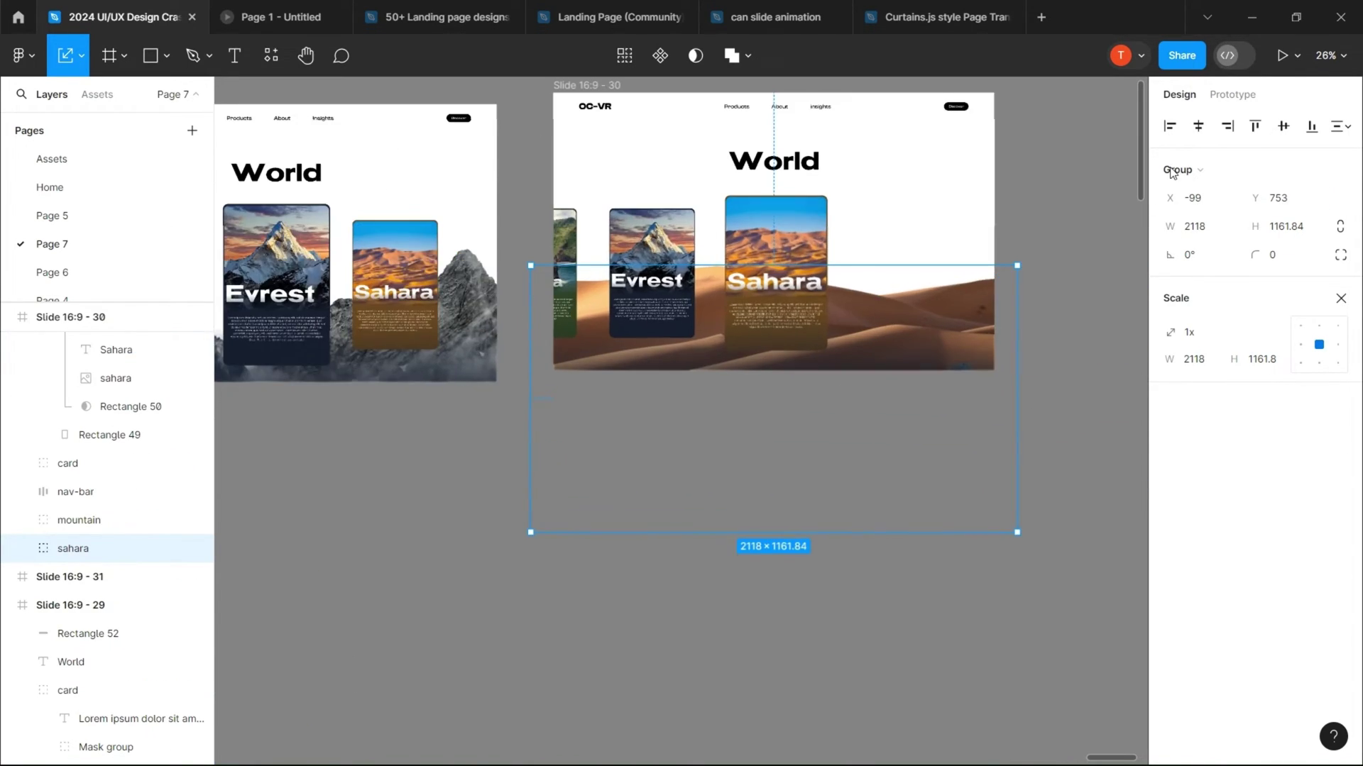
{"action": "left_click_drag", "start_coordinate": [1275, 199], "coordinate": [934, 335]}
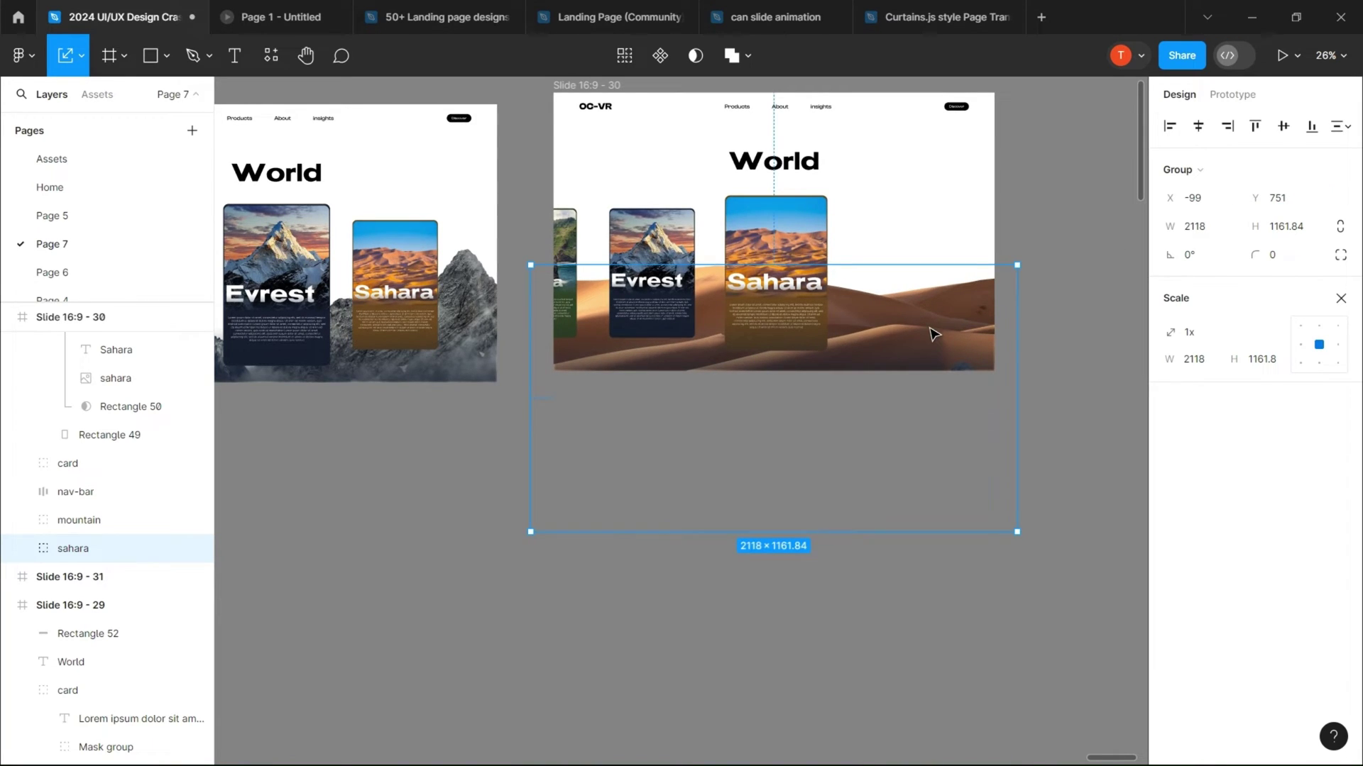
{"action": "scroll", "coordinate": [709, 376], "scroll_direction": "down", "scroll_amount": 3, "text": "ctrl"}
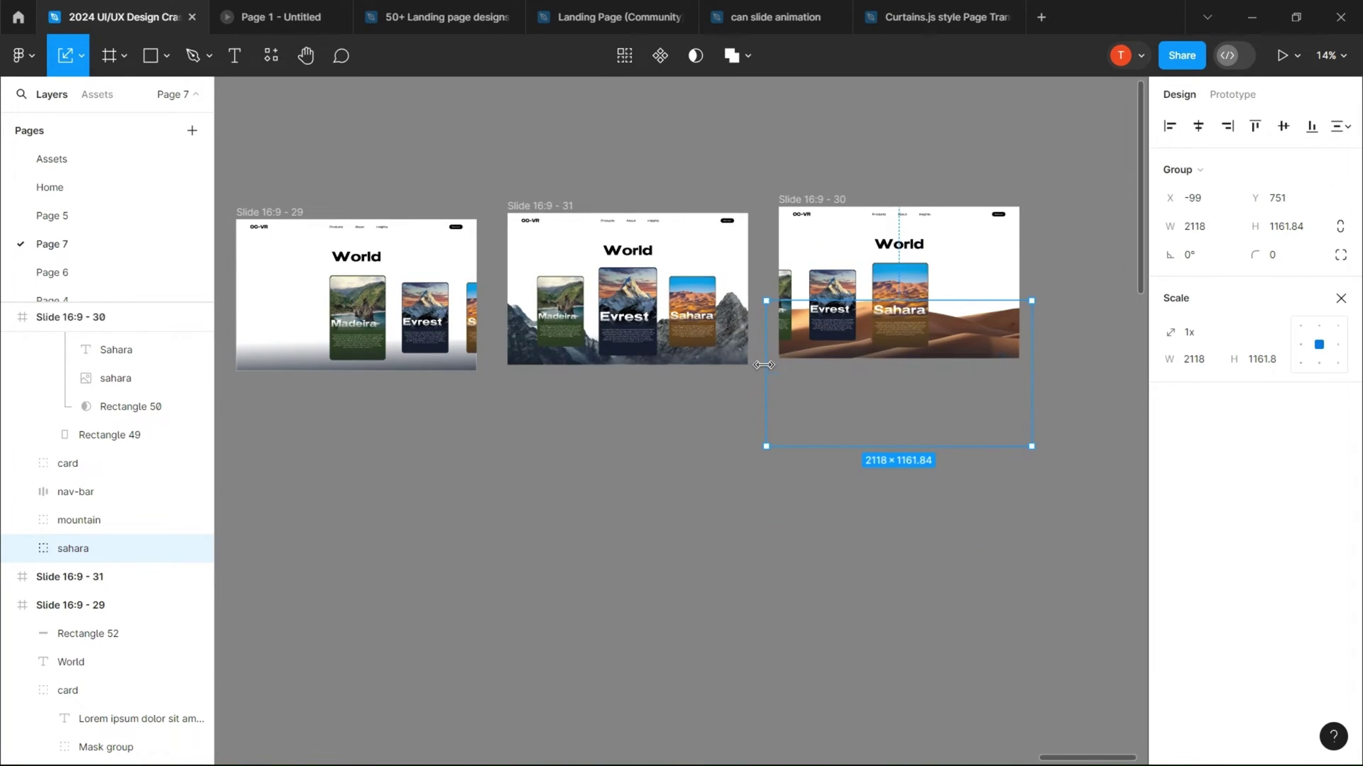
- Hide desert copies in the Evrest slide (sent back) and Madeira slide (pushed below view)
{"action": "left_click", "coordinate": [513, 208]}
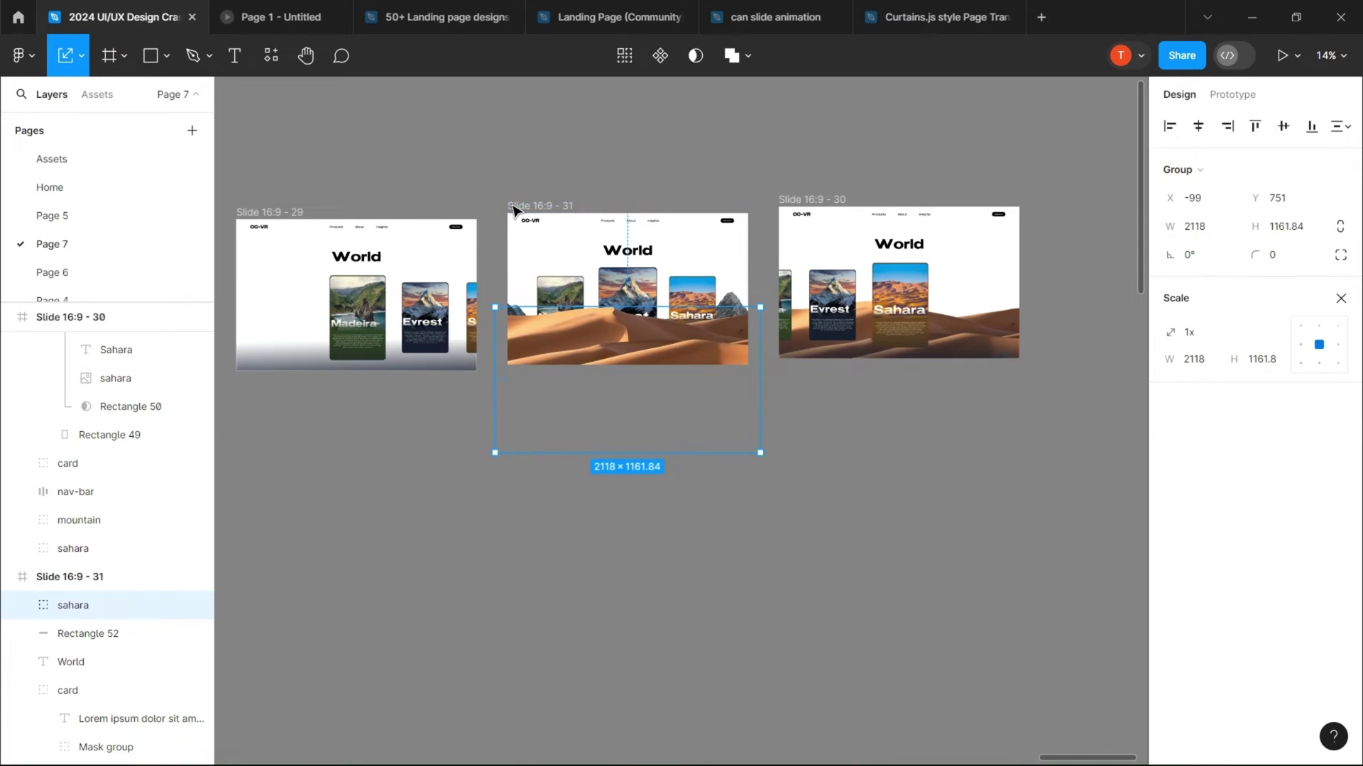
{"action": "key", "text": "ctrl+shift+bracketleft"}
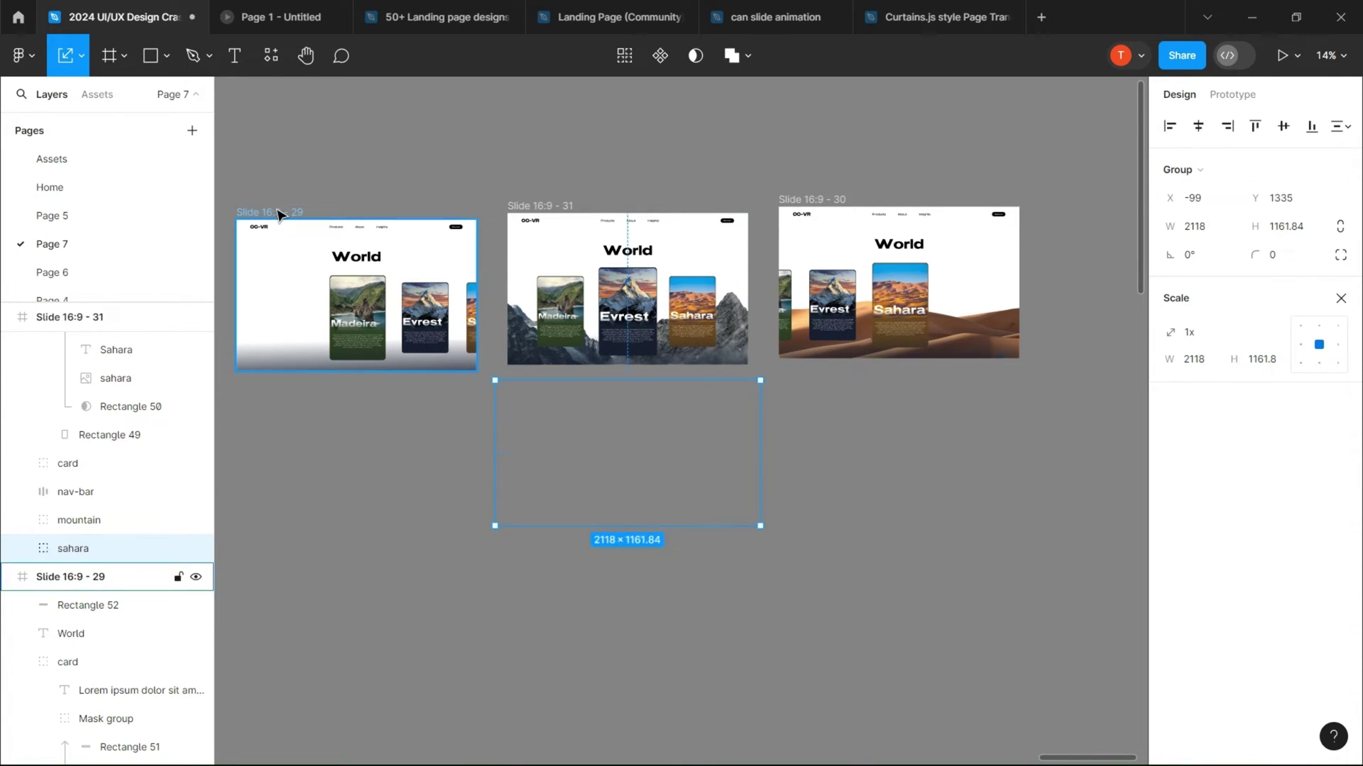
{"action": "left_click", "coordinate": [279, 215]}
{"action": "key", "text": "ctrl+v"}
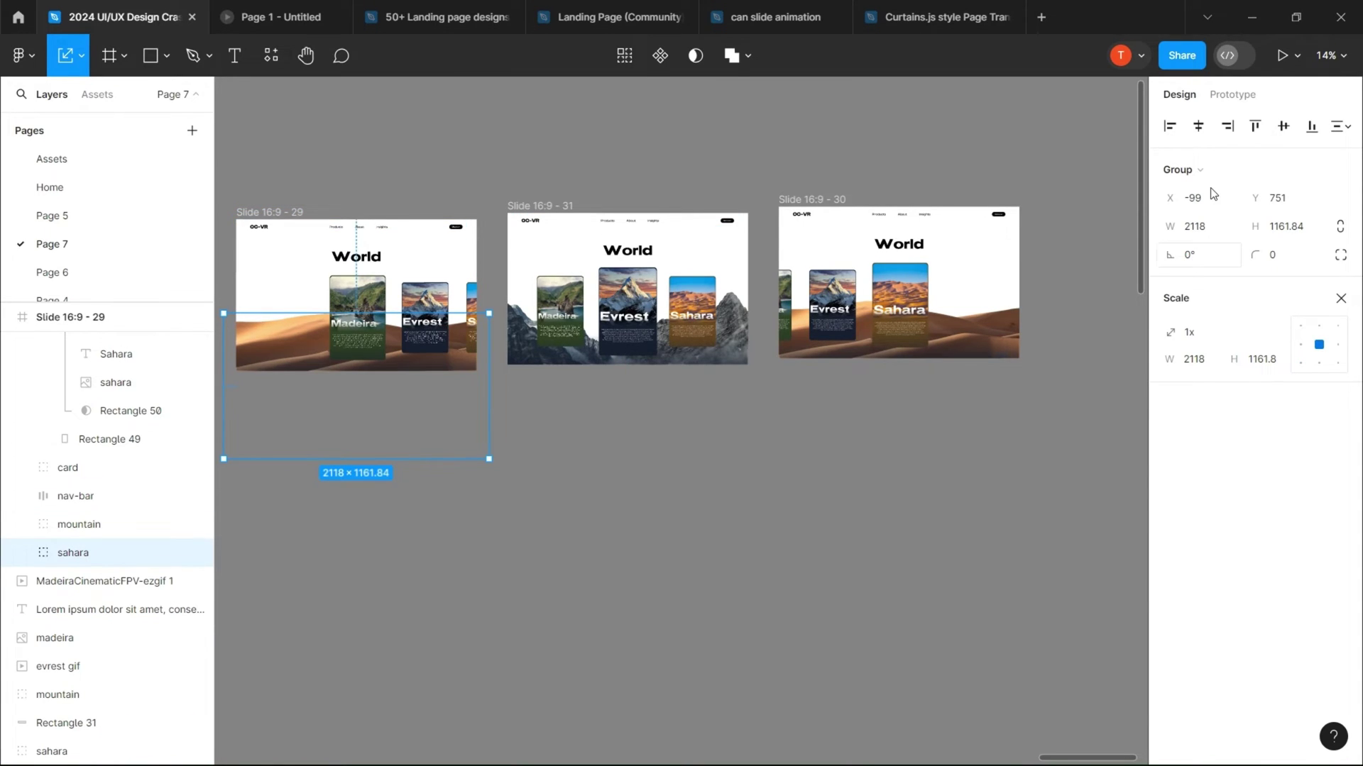
{"action": "left_click_drag", "start_coordinate": [1255, 198], "coordinate": [661, 131]}
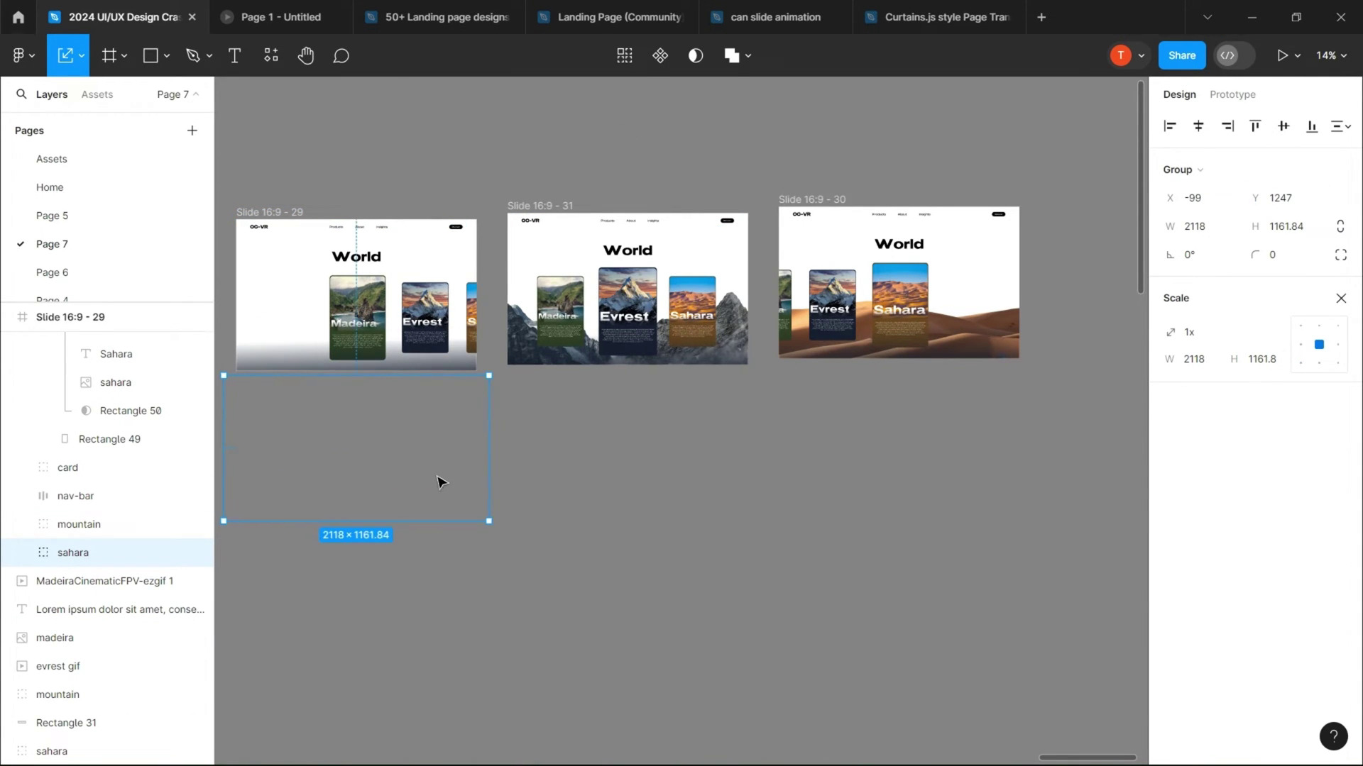
- Paste the green mountain image along the bottom of the Madeira slide and copy it
{"action": "scroll", "coordinate": [436, 482], "scroll_direction": "down", "scroll_amount": 3}
{"action": "left_click", "coordinate": [447, 386]}
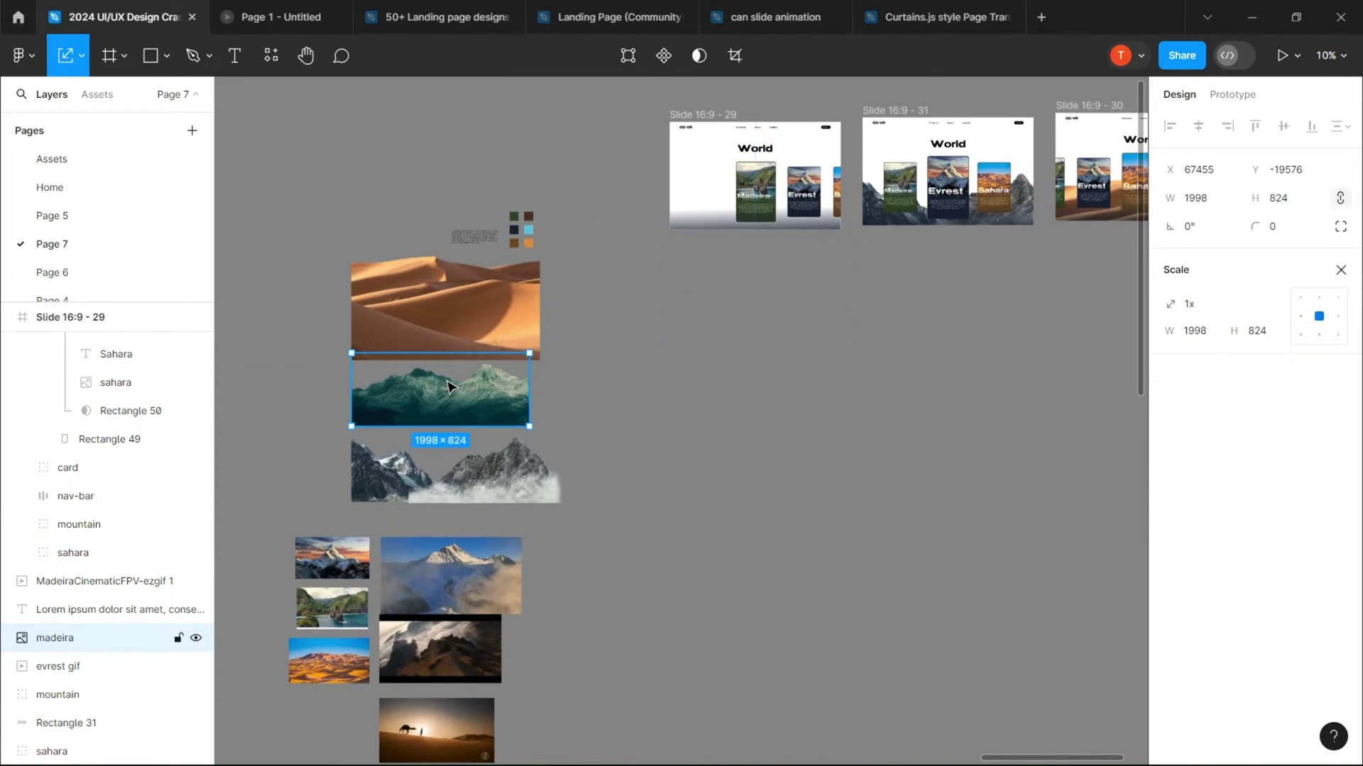
{"action": "left_click", "coordinate": [685, 119]}
{"action": "key", "text": "ctrl+v"}
{"action": "scroll", "coordinate": [807, 380], "scroll_direction": "up", "scroll_amount": 3}
{"action": "left_click_drag", "start_coordinate": [1255, 170], "coordinate": [1251, 163]}
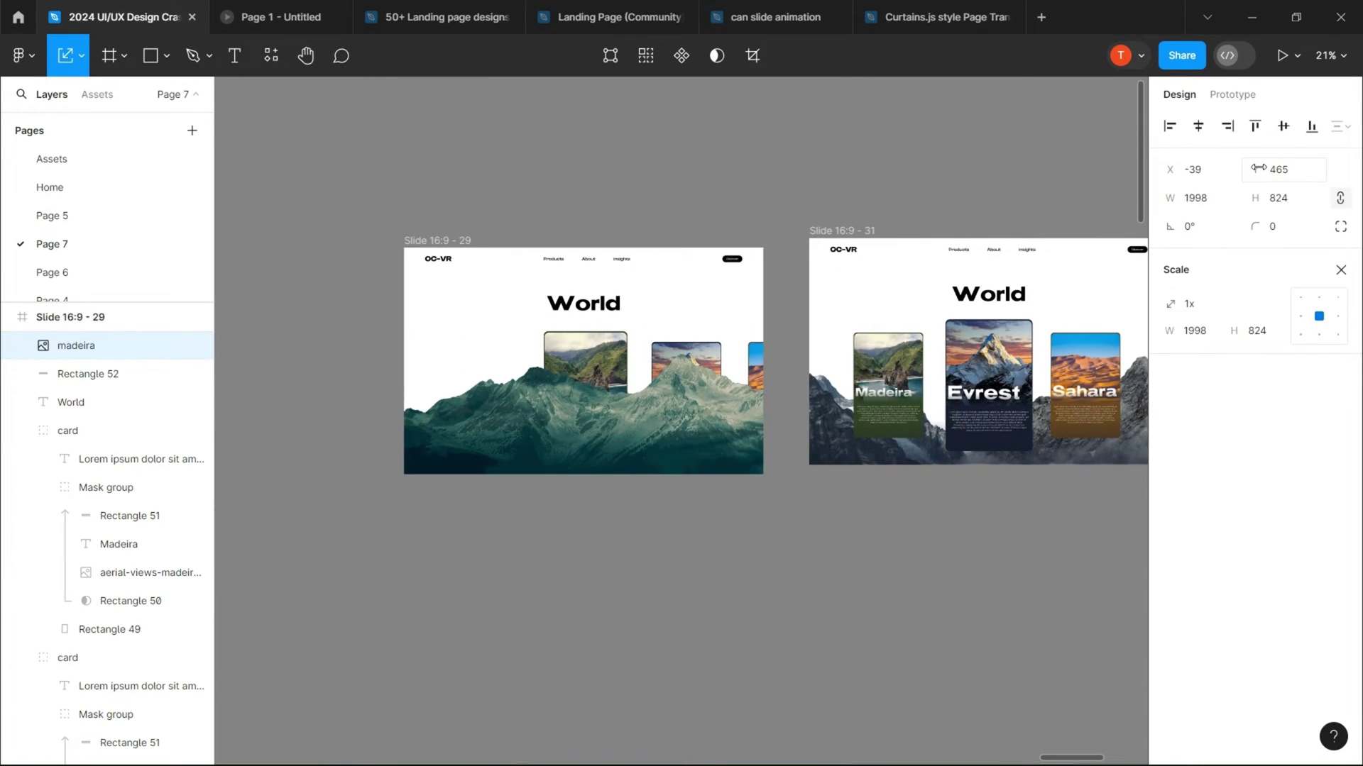
{"action": "key", "text": "ctrl+c"}
- Paste hidden mountain copies into the Evrest and Sahara slides, sent to the back
{"action": "scroll", "coordinate": [681, 355], "scroll_direction": "right", "scroll_amount": 5}
{"action": "left_click", "coordinate": [529, 203]}
{"action": "key", "text": "ctrl+v"}
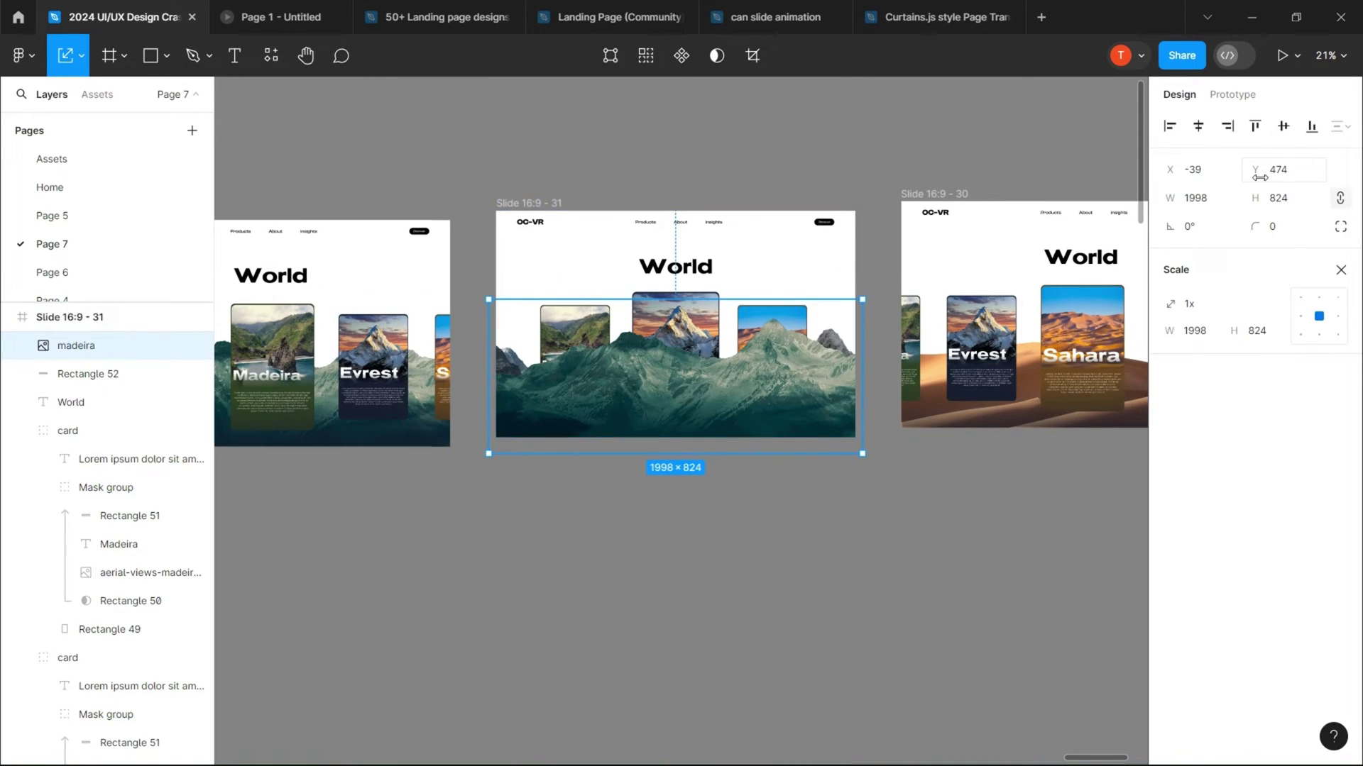
{"action": "key", "text": "bracketleft"}
{"action": "scroll", "coordinate": [681, 320], "scroll_direction": "right", "scroll_amount": 5}
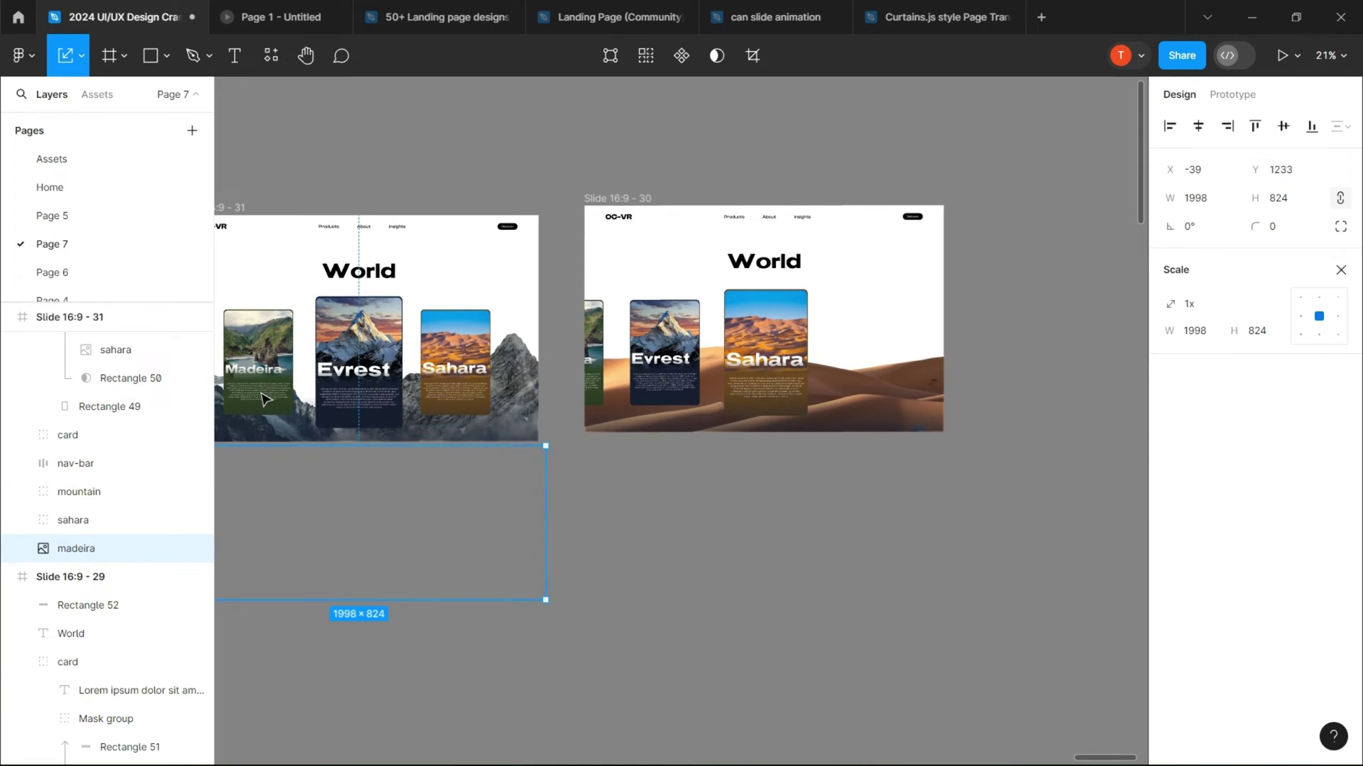
{"action": "left_click", "coordinate": [596, 198]}
{"action": "key", "text": "ctrl+v"}
{"action": "key", "text": "bracketleft"}
{"action": "left_click_drag", "start_coordinate": [1255, 169], "coordinate": [441, 131]}
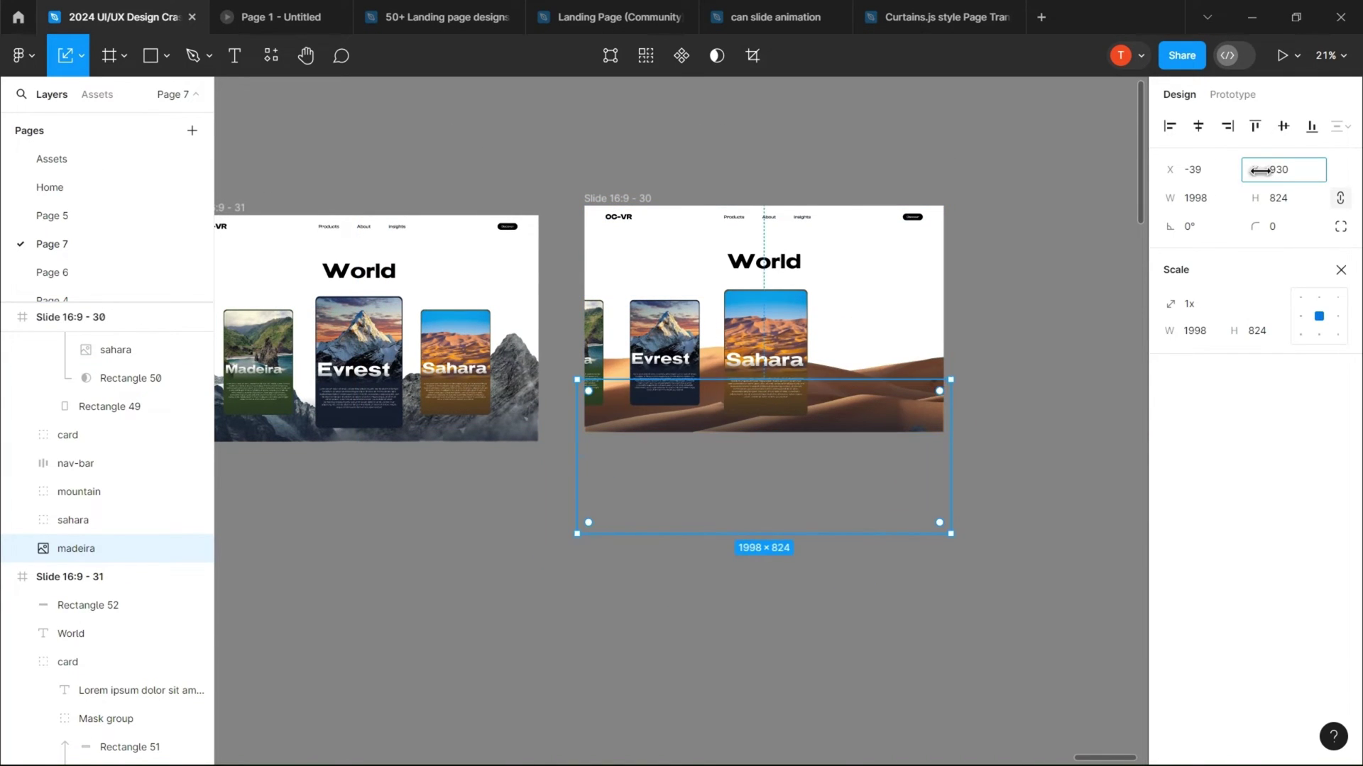
- Cut the selected mountain image and paste it into the Madeira slide
{"action": "key", "text": "ctrl+x"}
{"action": "scroll", "coordinate": [704, 403], "scroll_direction": "down", "scroll_amount": 3}
{"action": "left_click", "coordinate": [334, 260]}
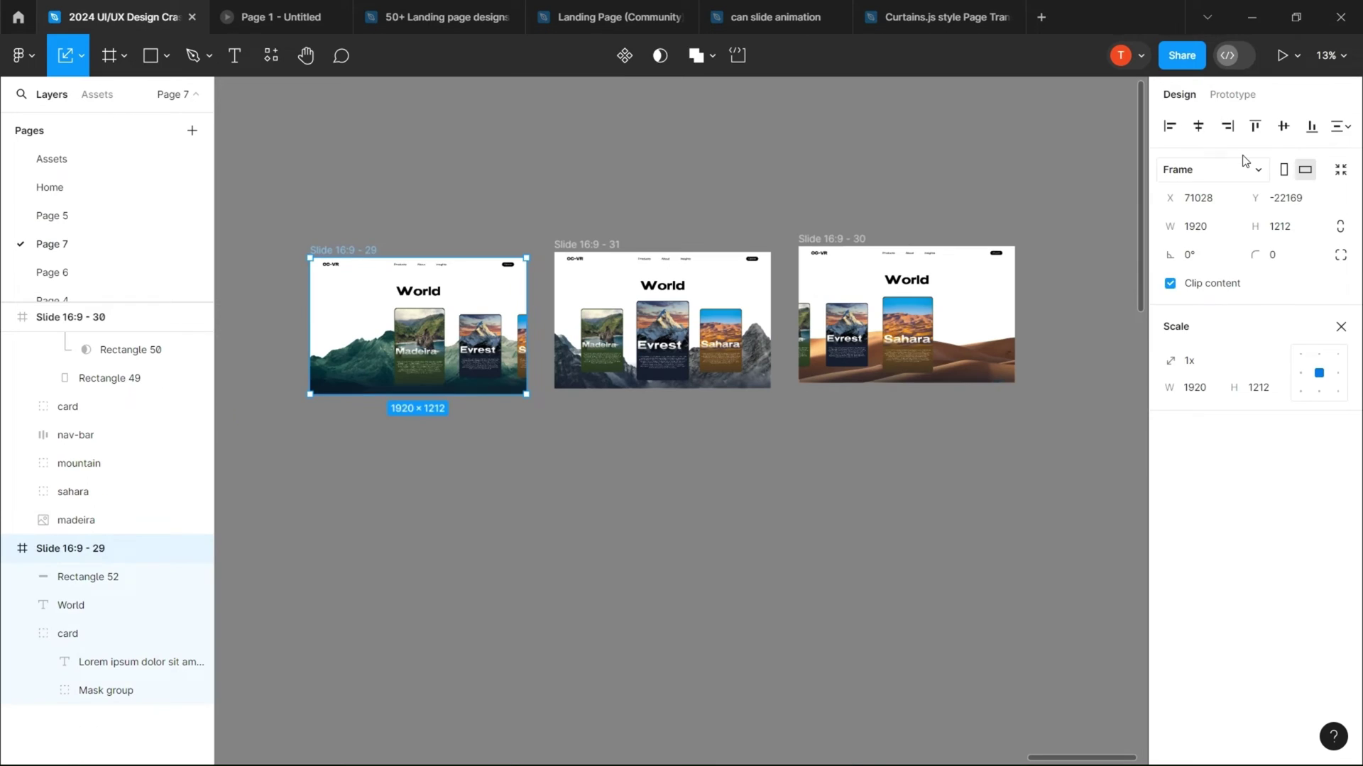
{"action": "key", "text": "ctrl+v"}
- Sample the Madeira card's green into the bottom fade rectangle's gradient fill
{"action": "key", "text": "Return"}
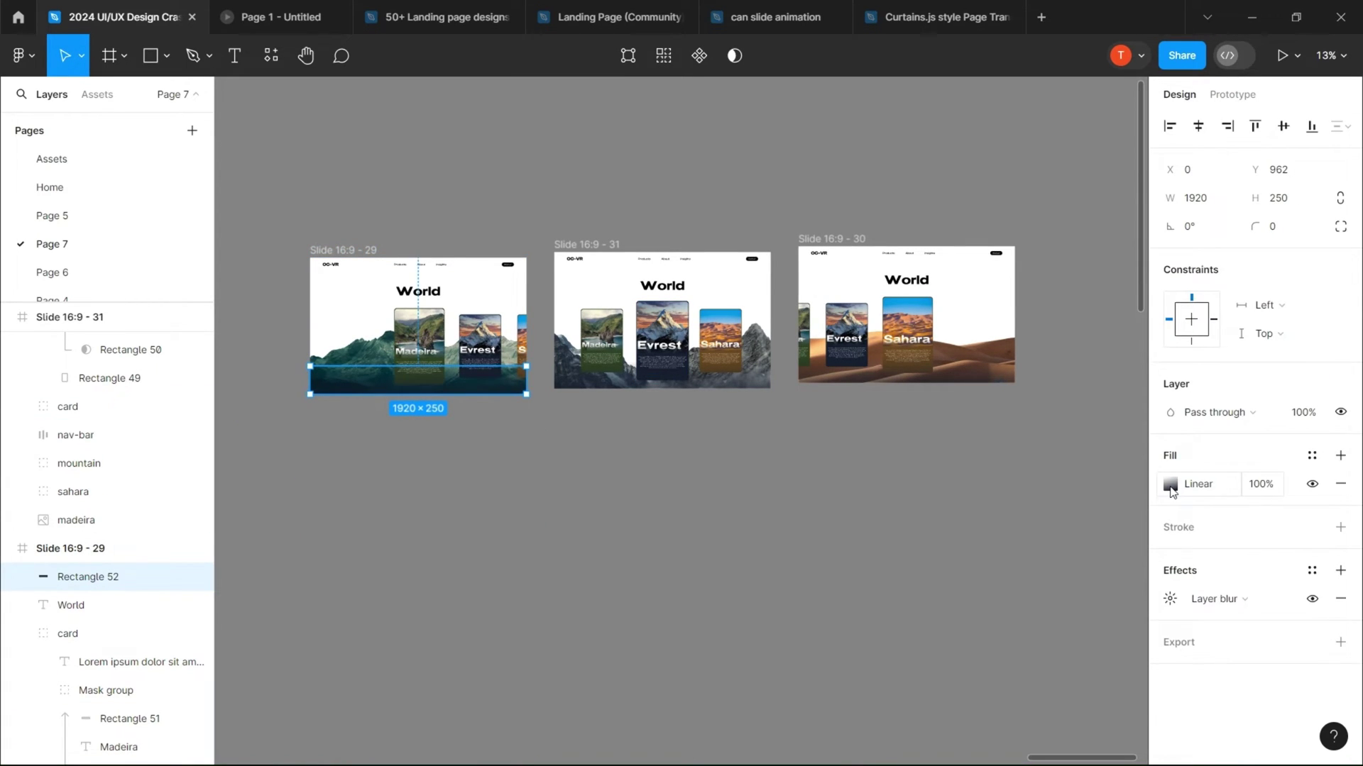
{"action": "left_click", "coordinate": [1171, 485]}
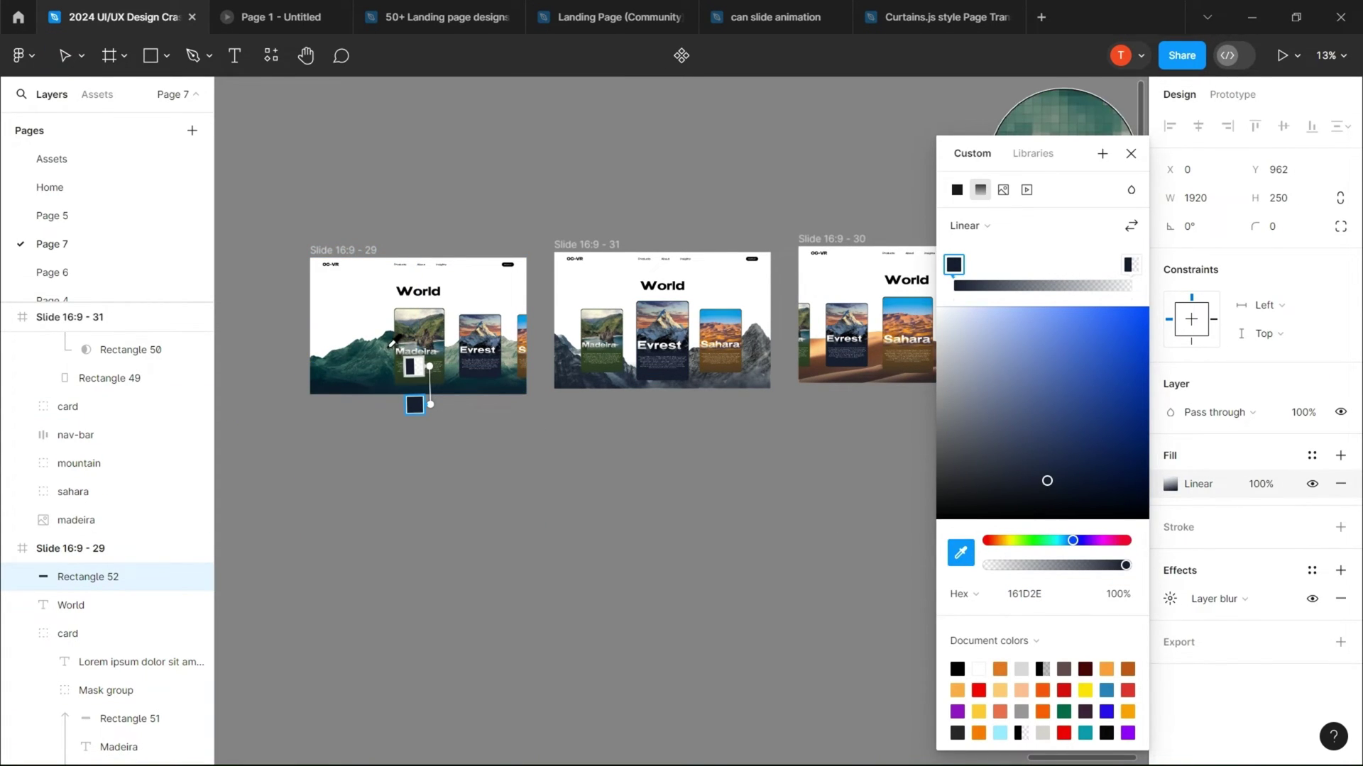
{"action": "scroll", "coordinate": [392, 344], "scroll_direction": "up", "scroll_amount": 3}
{"action": "scroll", "coordinate": [392, 344], "scroll_direction": "up", "scroll_amount": 2}
{"action": "left_click", "coordinate": [783, 476]}
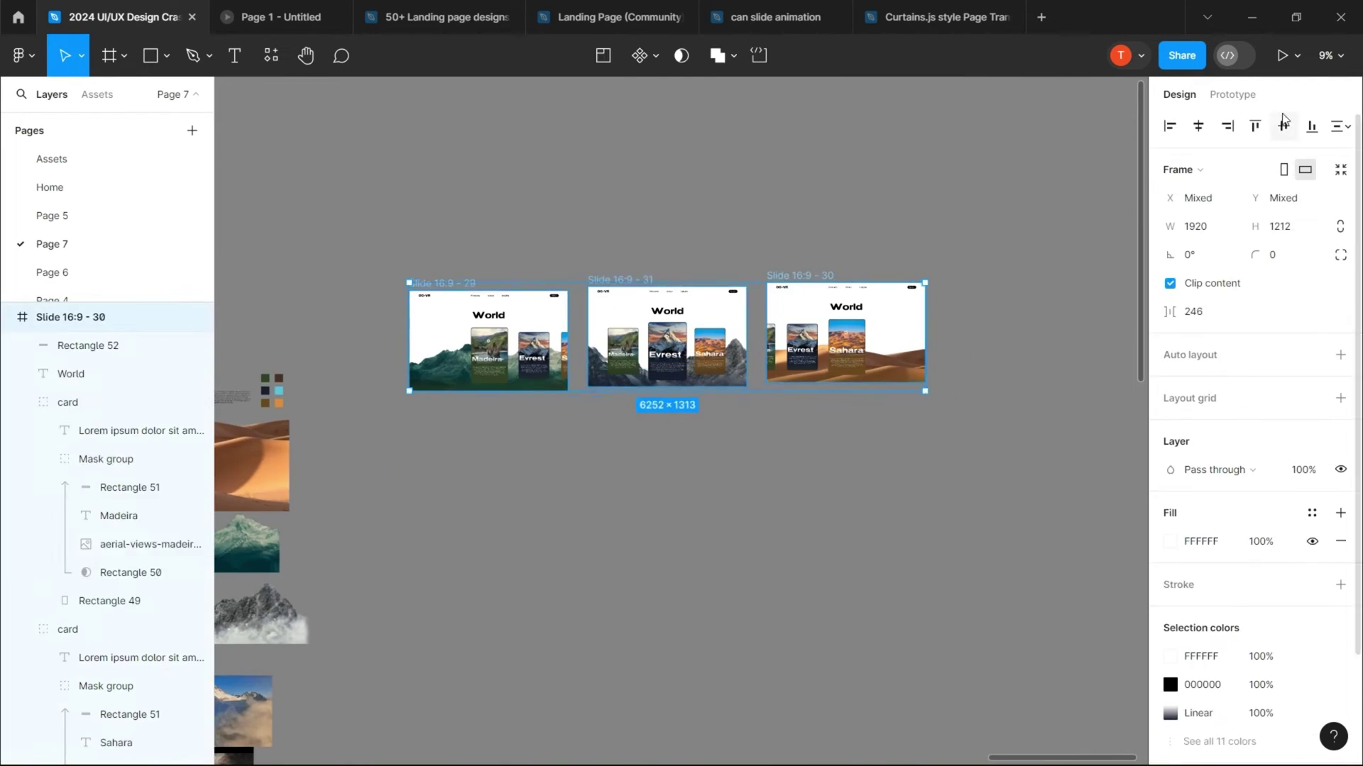
- Create a 1920×1212 detail-page frame and add an 'Evrest' title
{"action": "left_click", "coordinate": [1196, 227]}
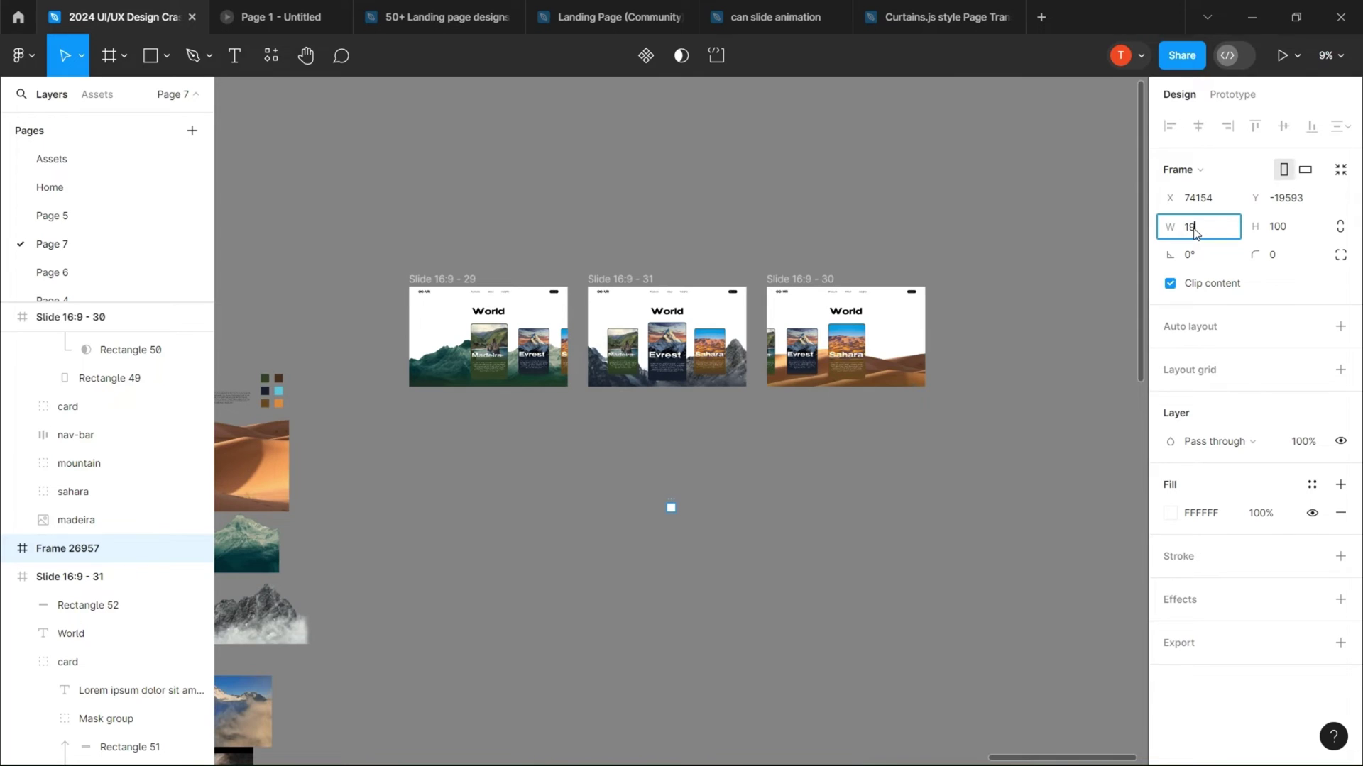
{"action": "type", "text": "080"}
{"action": "key", "text": "Return"}
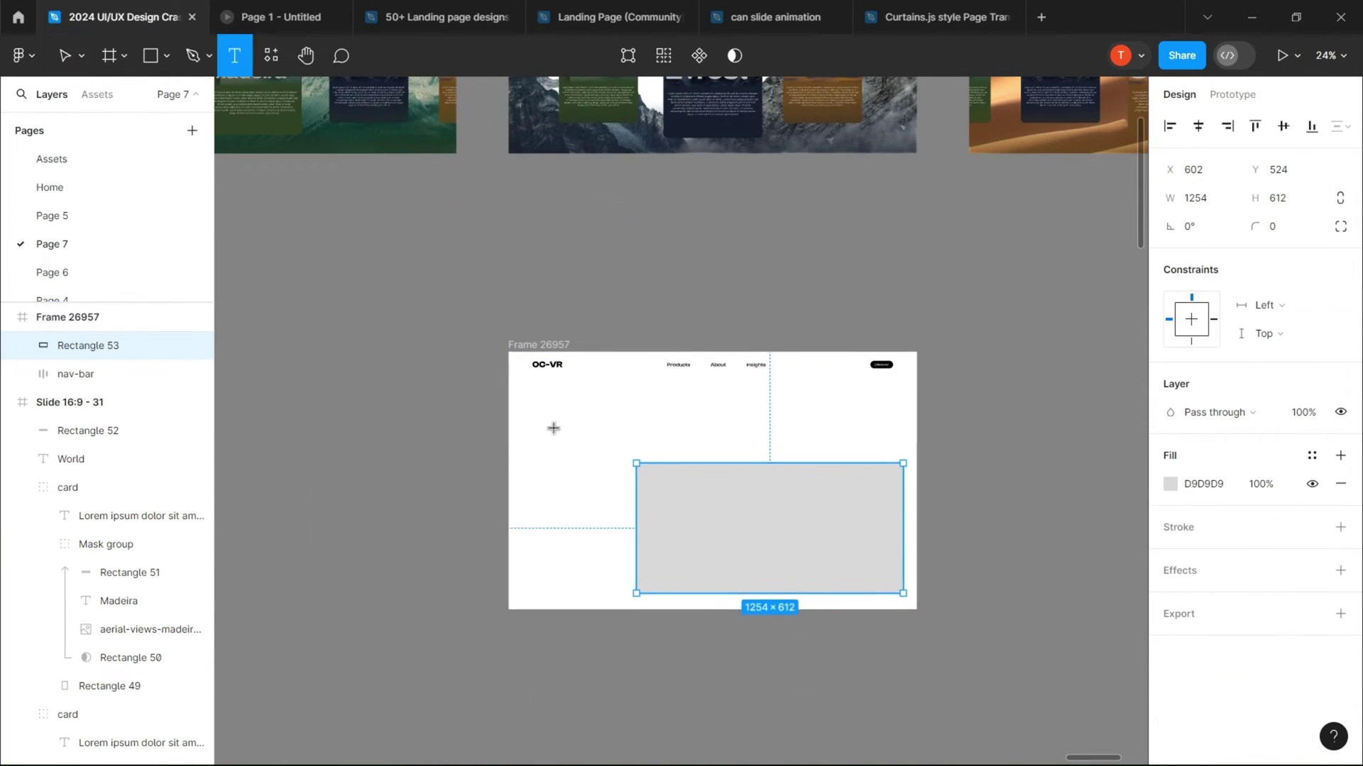
{"action": "left_click", "coordinate": [553, 428]}
{"action": "type", "text": "Evrest"}
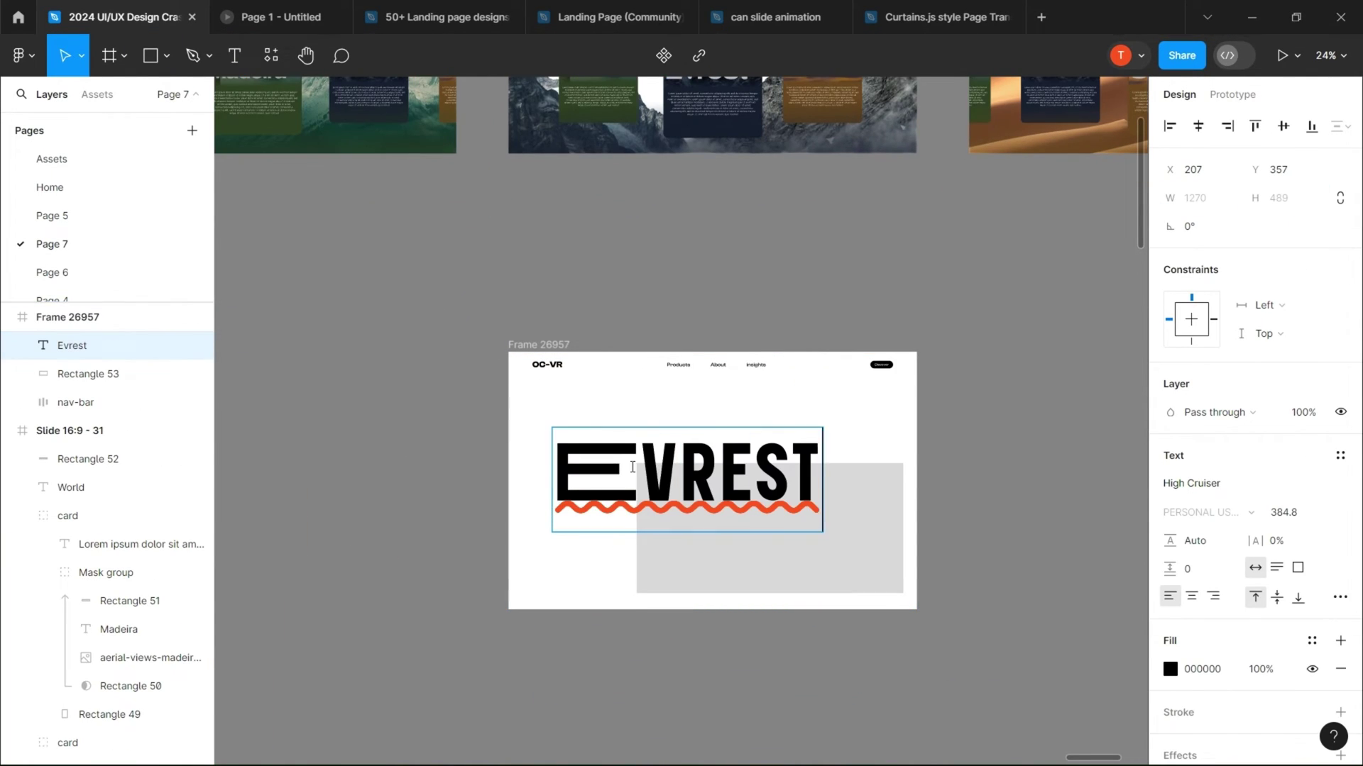
{"action": "key", "text": "Escape"}
{"action": "key", "text": "Escape"}
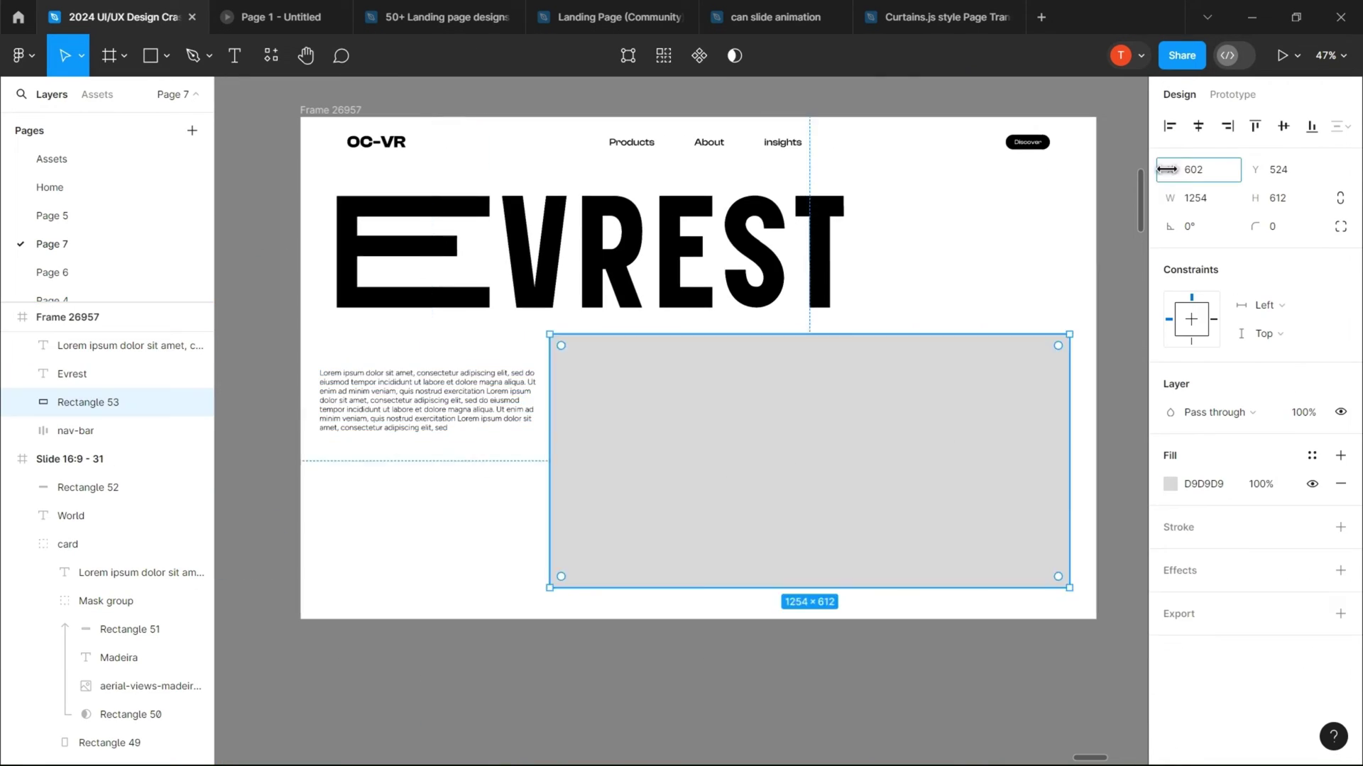
{"action": "key", "text": "Escape"}
{"action": "key", "text": "Escape"}
{"action": "key", "text": "shift+1"}
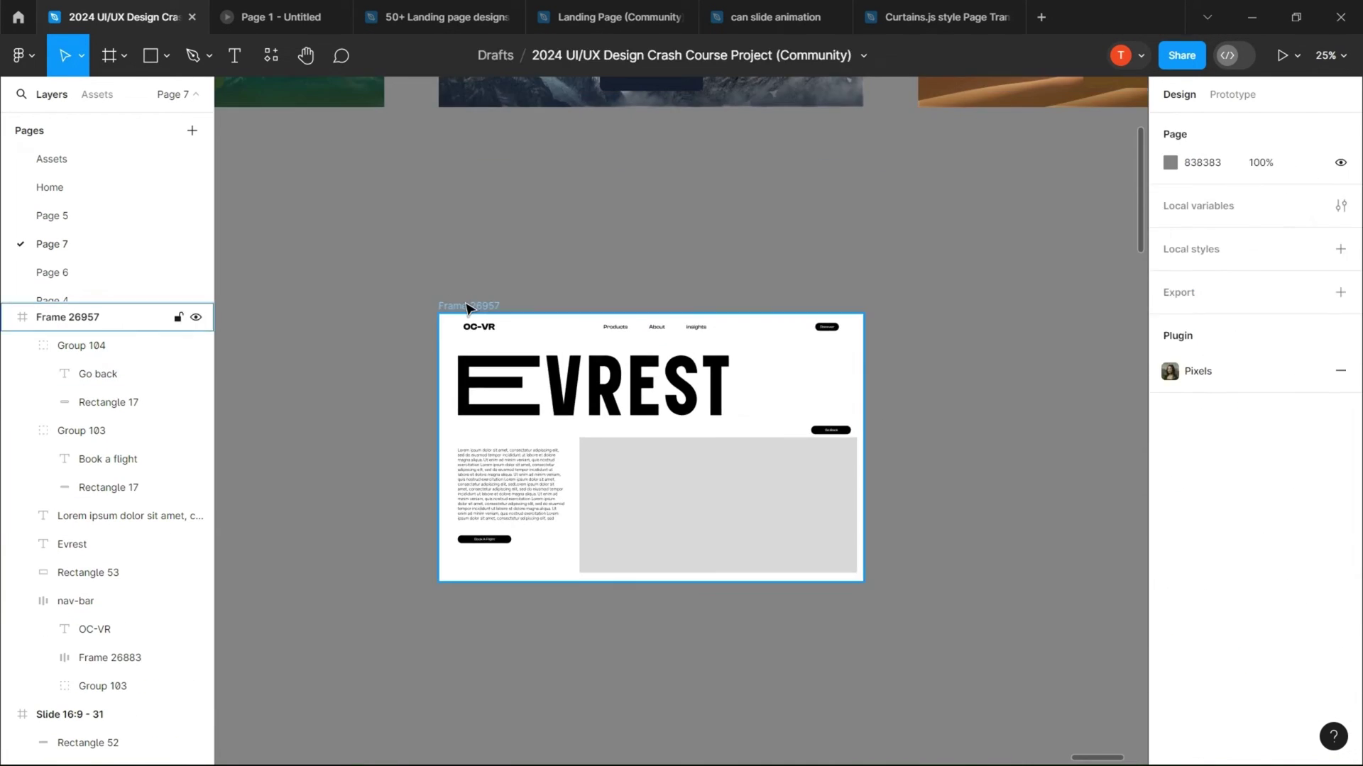
- Draw a rectangle behind the EVREST title and use it as a mask
{"action": "key", "text": "r"}
{"action": "scroll", "coordinate": [619, 318], "scroll_direction": "up", "scroll_amount": 3}
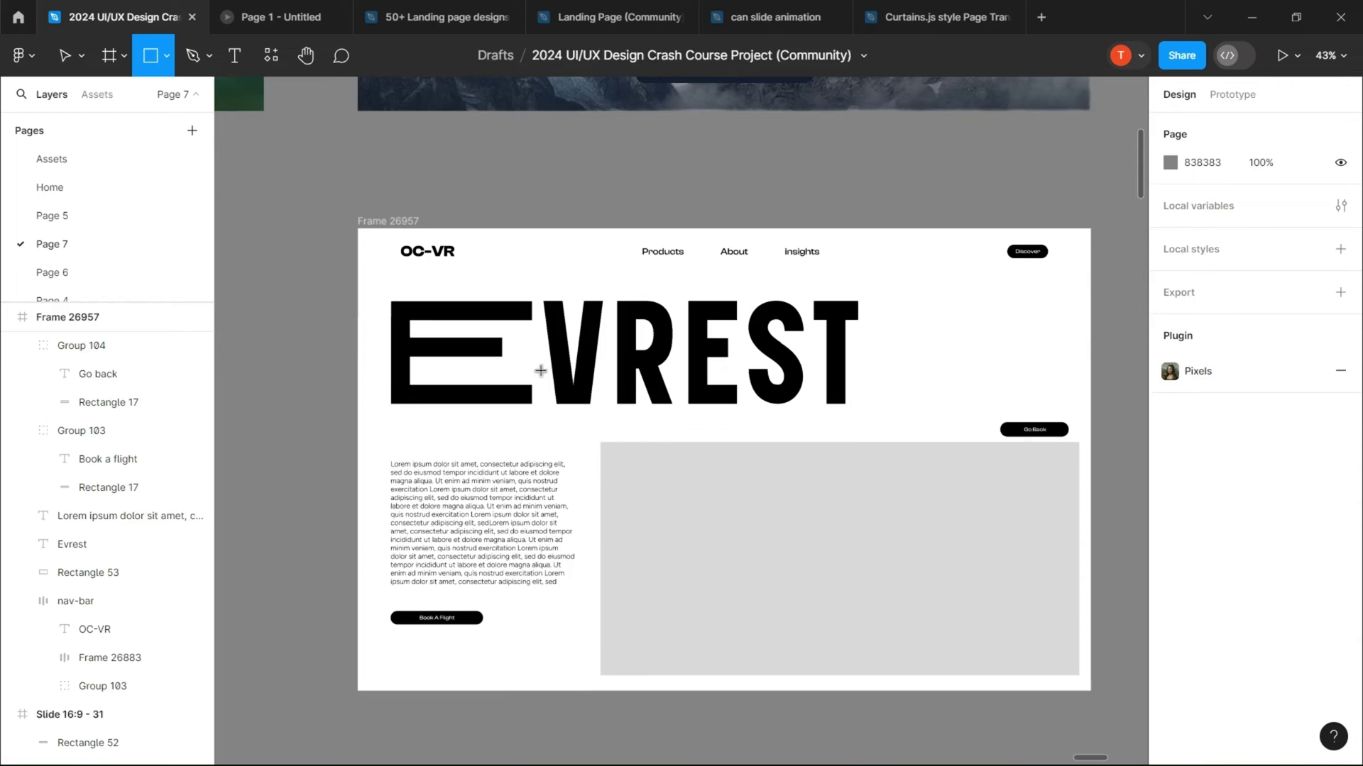
{"action": "left_click_drag", "start_coordinate": [390, 281], "coordinate": [875, 422]}
{"action": "key", "text": "ctrl+shift+["}
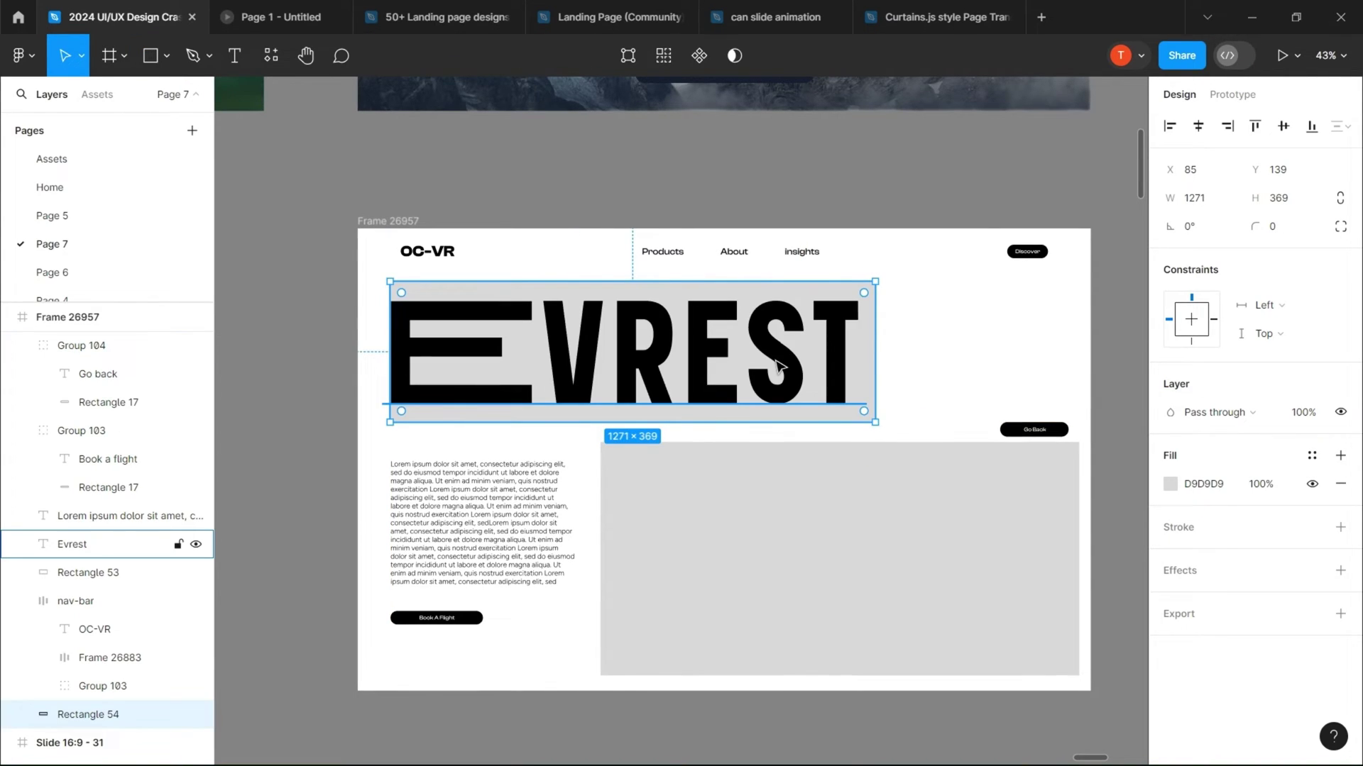
{"action": "left_click", "coordinate": [776, 365], "text": "shift"}
{"action": "left_click", "coordinate": [699, 55]}
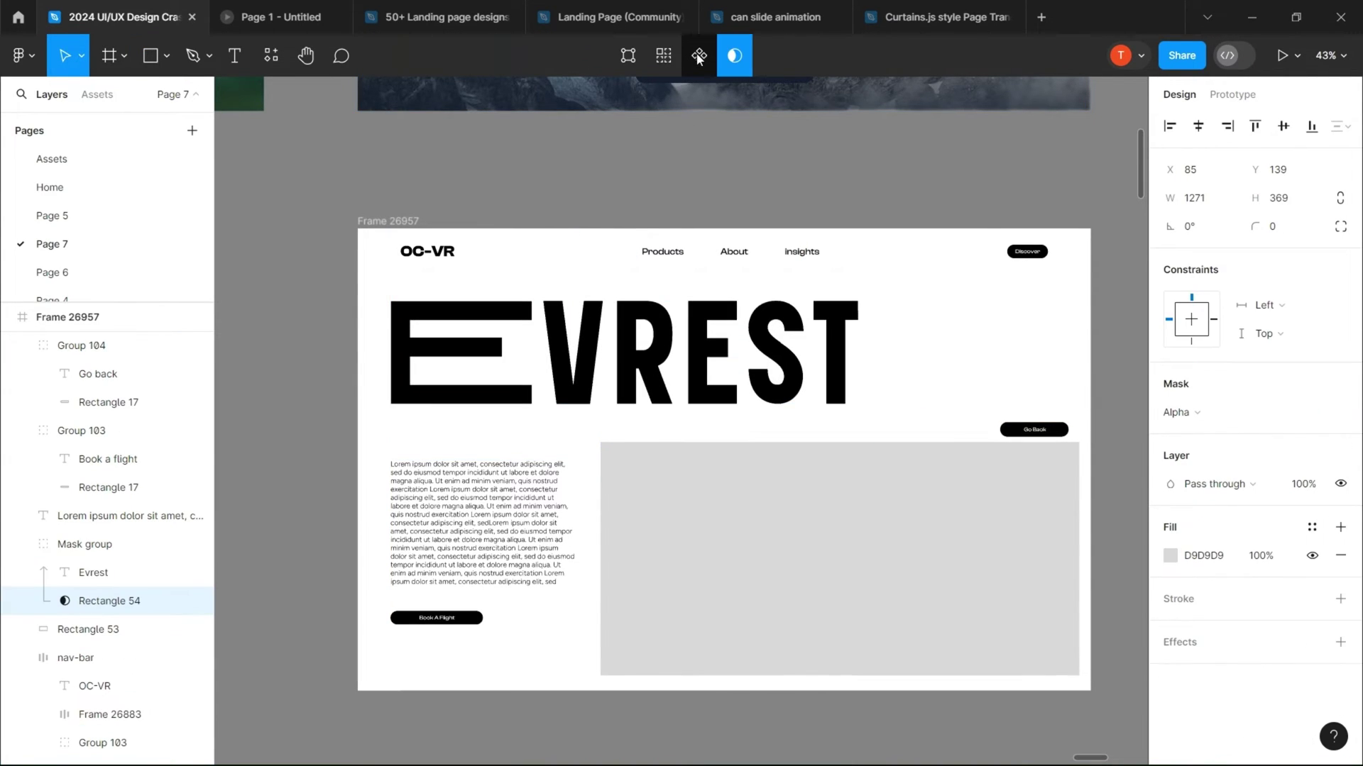
{"action": "left_click", "coordinate": [319, 307]}
- Select the whole Frame 26957 detail page
{"action": "scroll", "coordinate": [319, 307], "scroll_direction": "down", "scroll_amount": 5}
{"action": "scroll", "coordinate": [320, 307], "scroll_direction": "down", "scroll_amount": 3}
{"action": "scroll", "coordinate": [408, 317], "scroll_direction": "up", "scroll_amount": 2}
{"action": "left_click", "coordinate": [546, 297]}
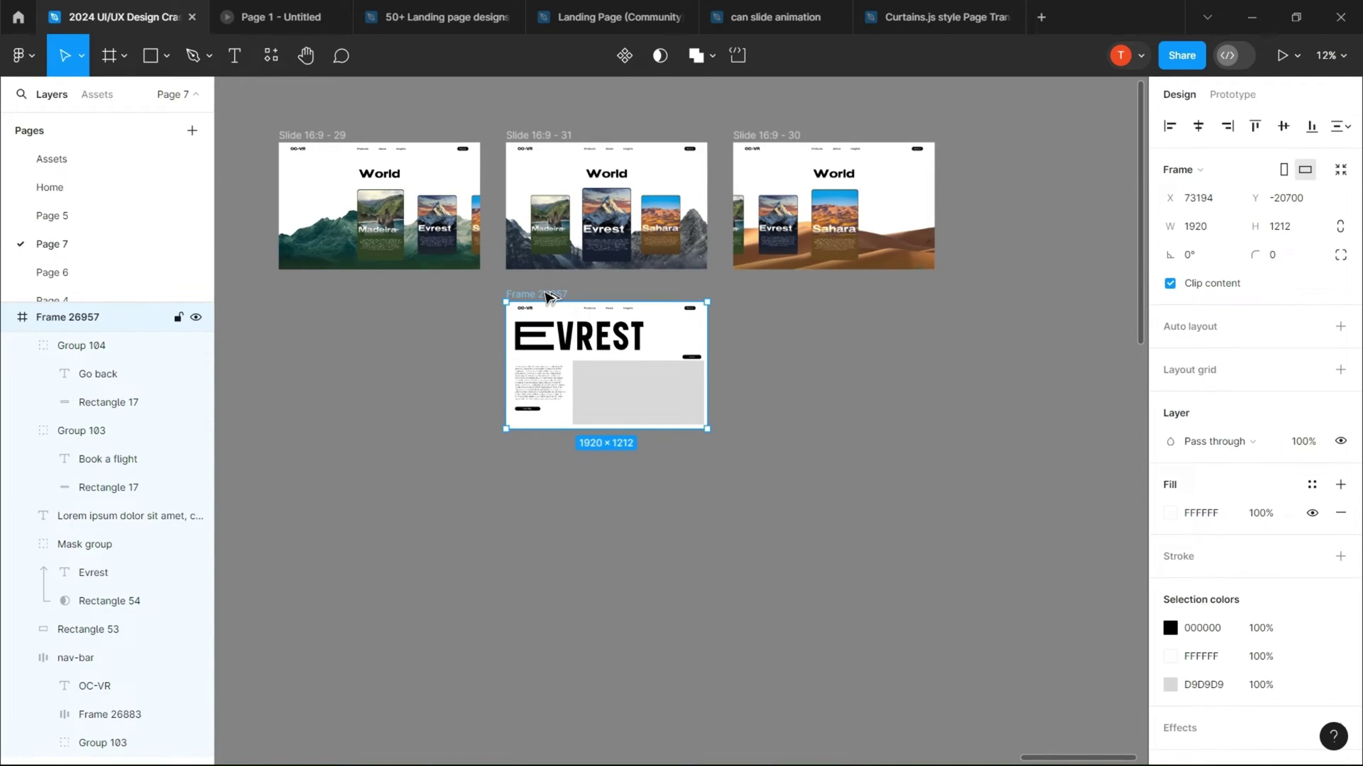
- Make two copies of the EVREST detail page, one under each of the other World slides
{"action": "left_click_drag", "start_coordinate": [551, 296], "coordinate": [324, 298]}
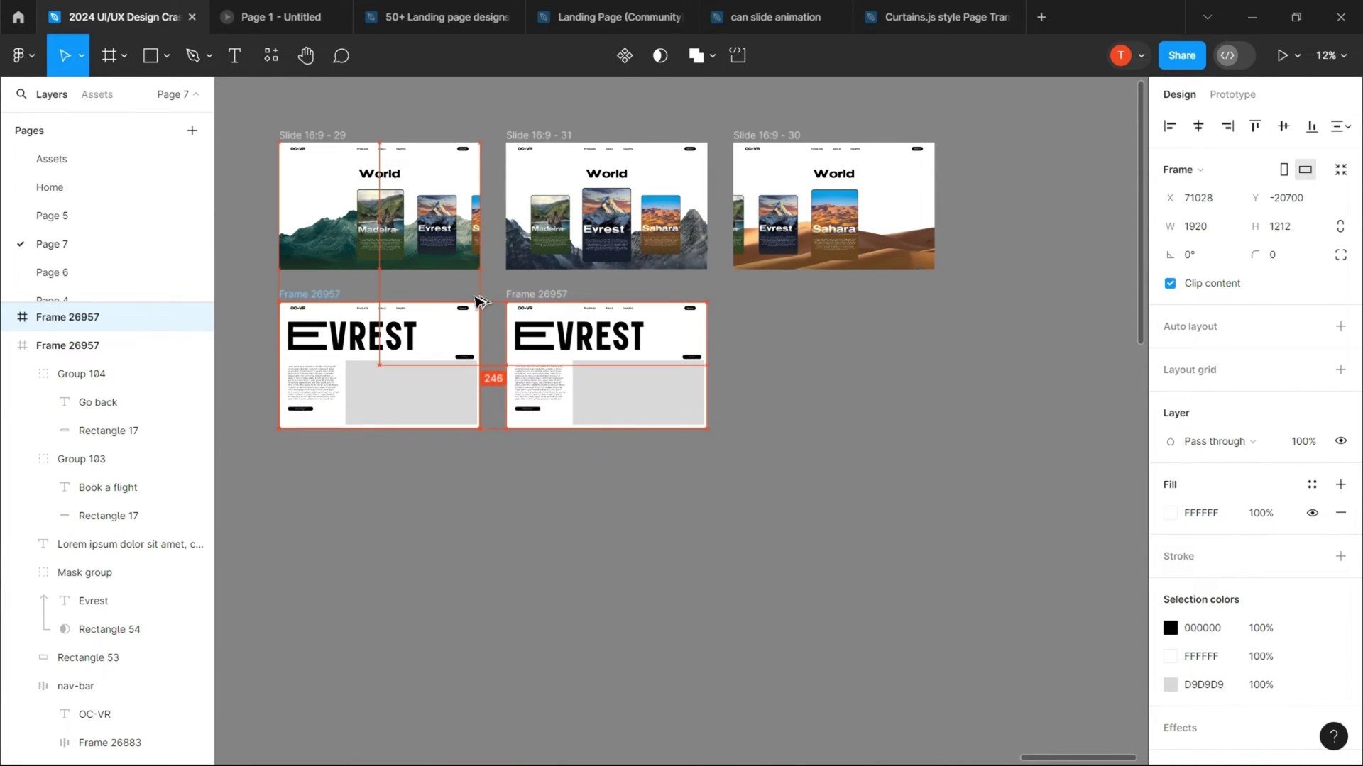
{"action": "left_click", "coordinate": [547, 296]}
{"action": "key", "text": "ctrl+d"}
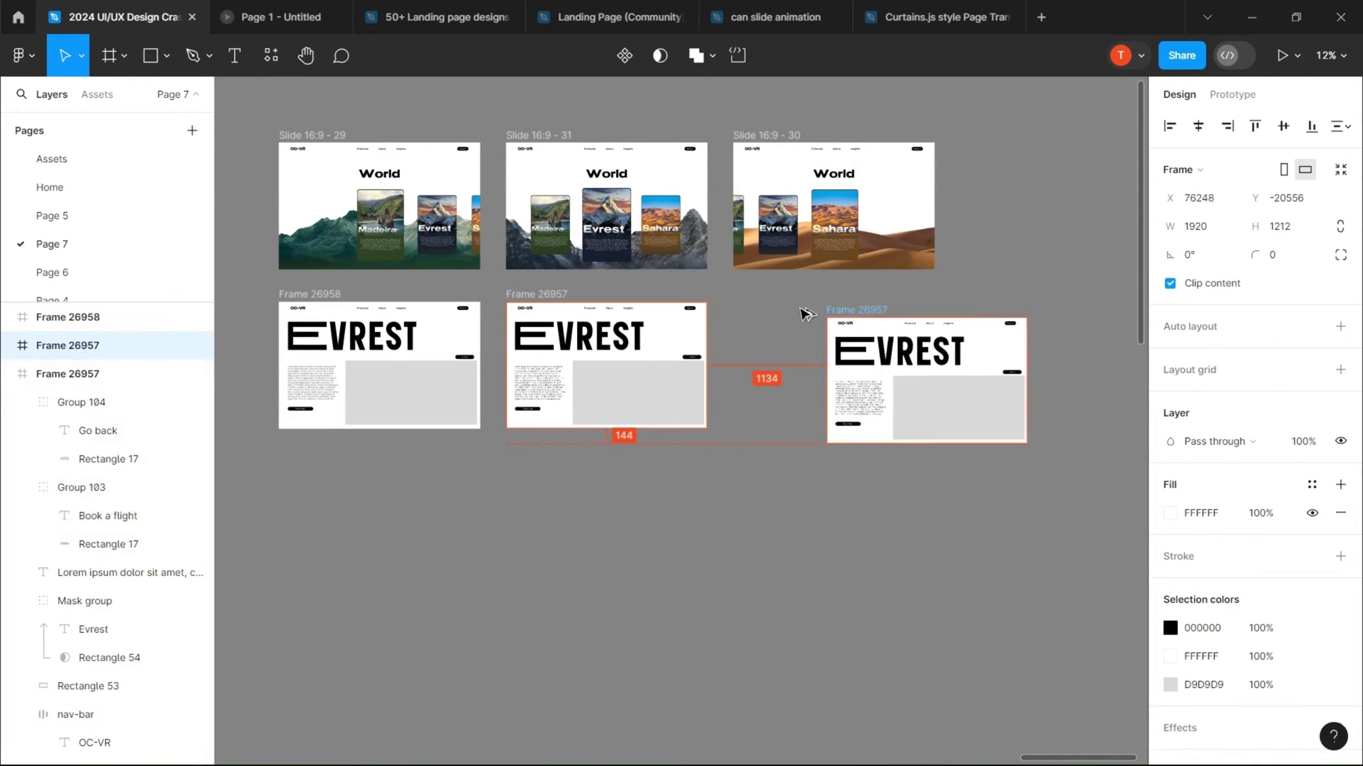
{"action": "left_click_drag", "start_coordinate": [923, 369], "coordinate": [816, 369]}
- Retitle the first copy MADEIRA
{"action": "scroll", "coordinate": [518, 454], "scroll_direction": "up", "scroll_amount": 3}
{"action": "scroll", "coordinate": [518, 454], "scroll_direction": "up", "scroll_amount": 3}
{"action": "scroll", "coordinate": [525, 462], "scroll_direction": "up", "scroll_amount": 2}
{"action": "double_click", "coordinate": [578, 492]}
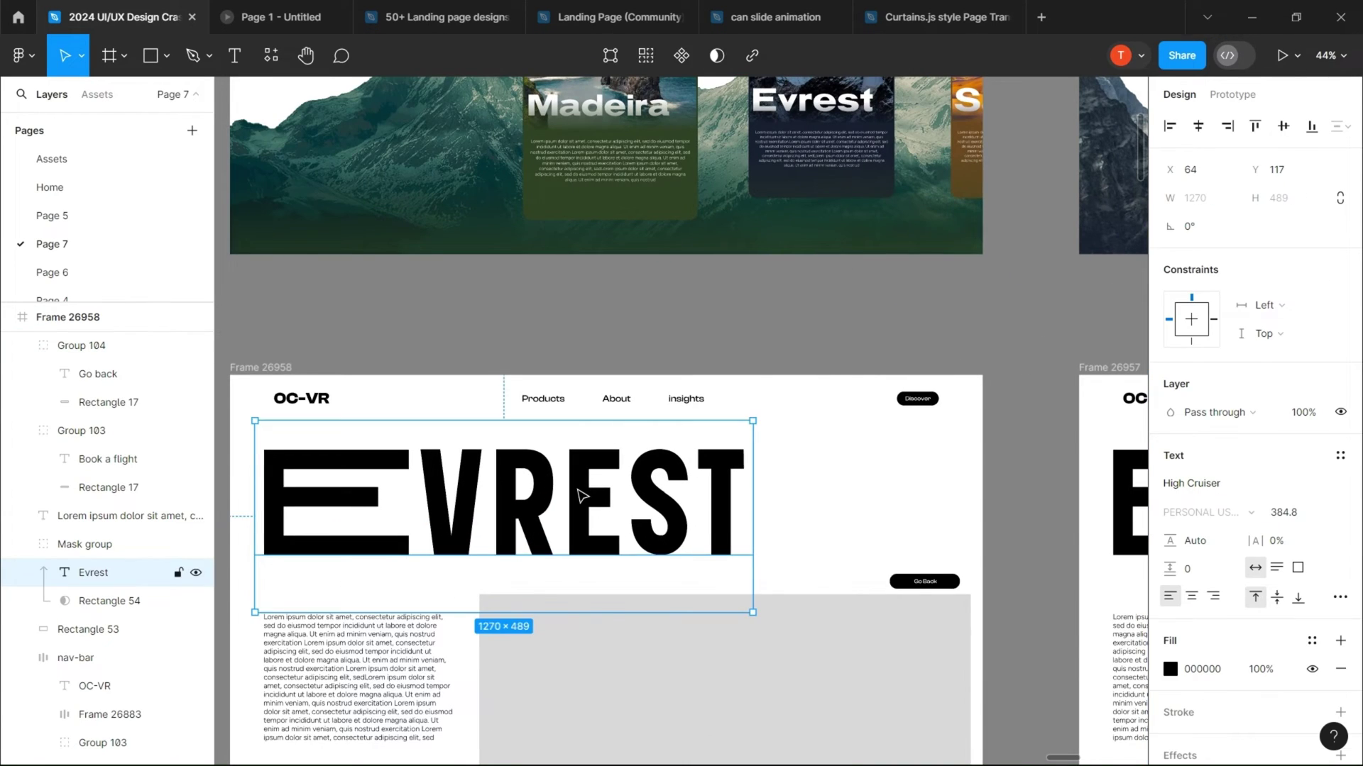
{"action": "type", "text": "MADEIRA"}
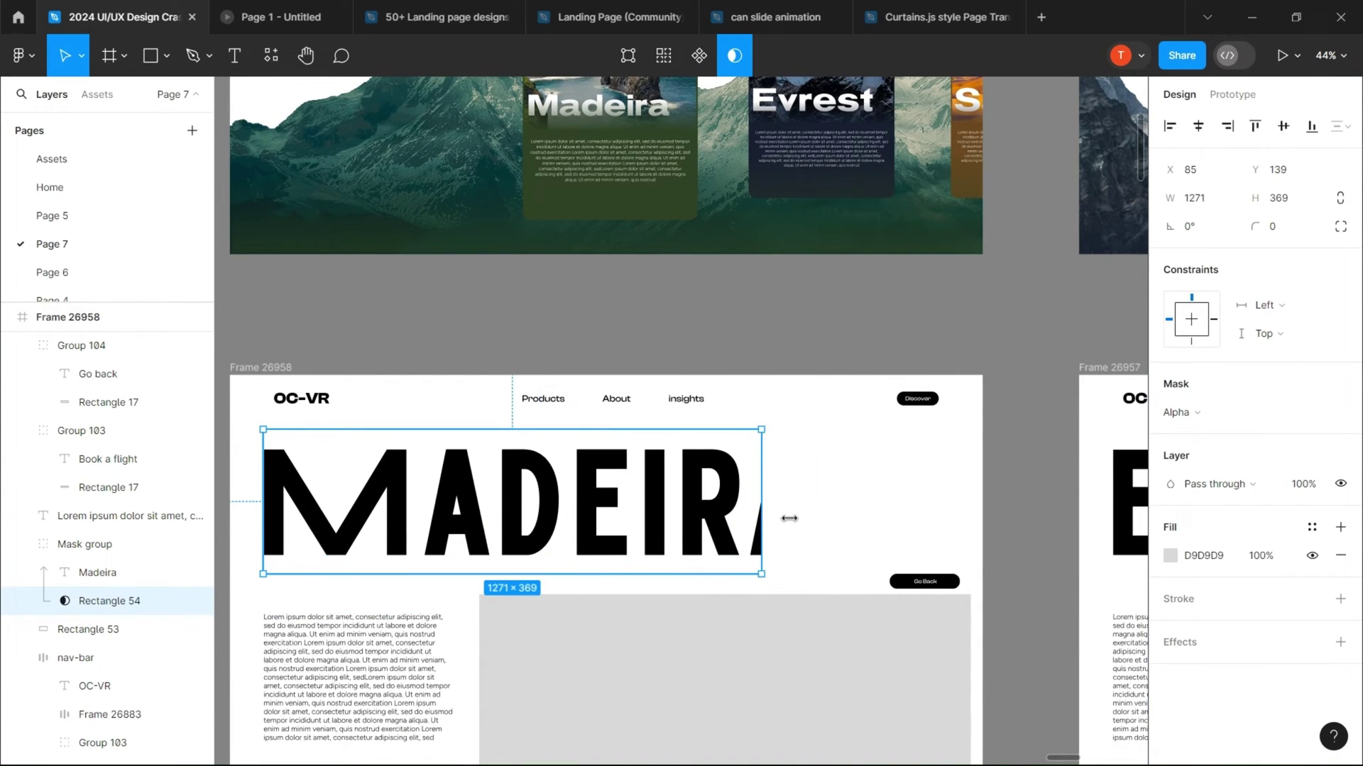
- Retitle the second copy SAHARA and widen its text box so the last A shows
{"action": "scroll", "coordinate": [639, 497], "scroll_direction": "down", "scroll_amount": 3}
{"action": "left_click", "coordinate": [678, 467]}
{"action": "double_click", "coordinate": [677, 467]}
{"action": "type", "text": "SA"}
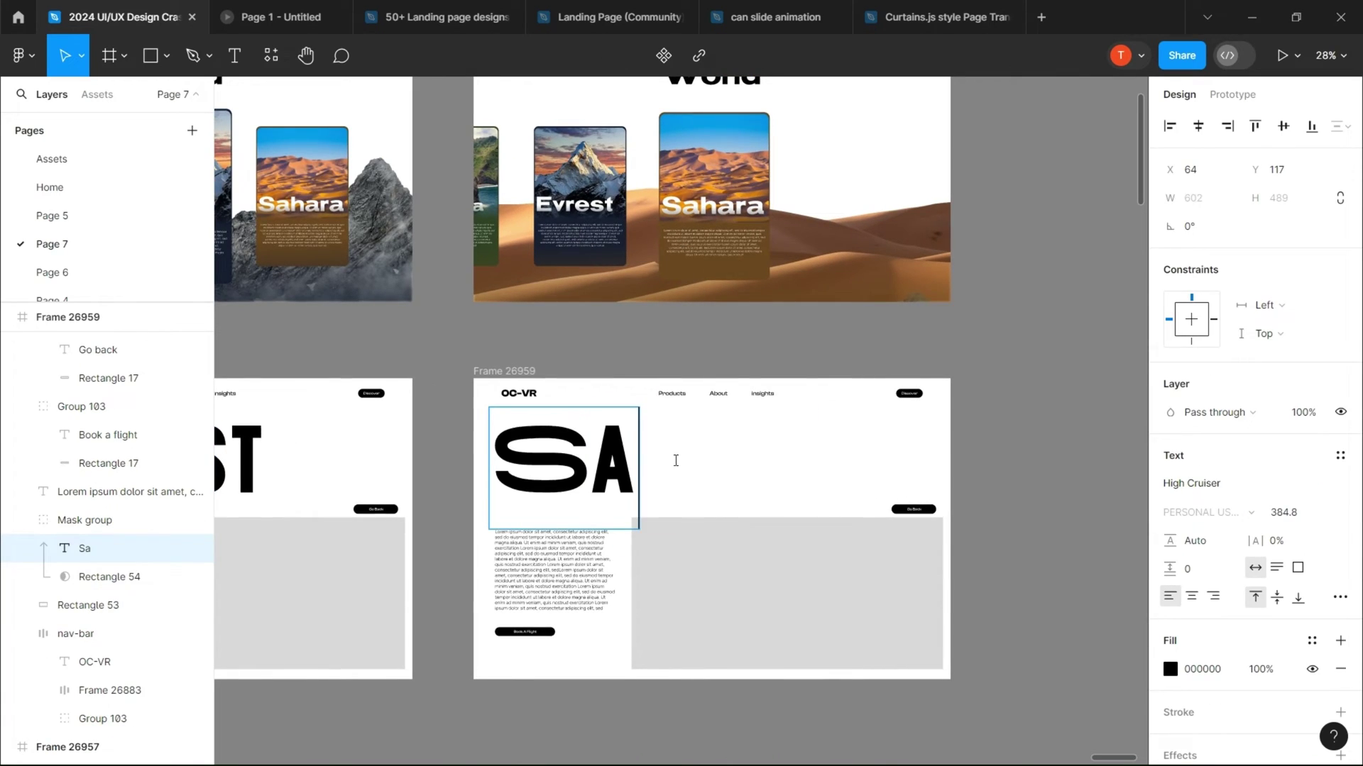
{"action": "type", "text": "HARA"}
{"action": "key", "text": "Escape"}
{"action": "key", "text": "Escape"}
{"action": "left_click", "coordinate": [781, 461]}
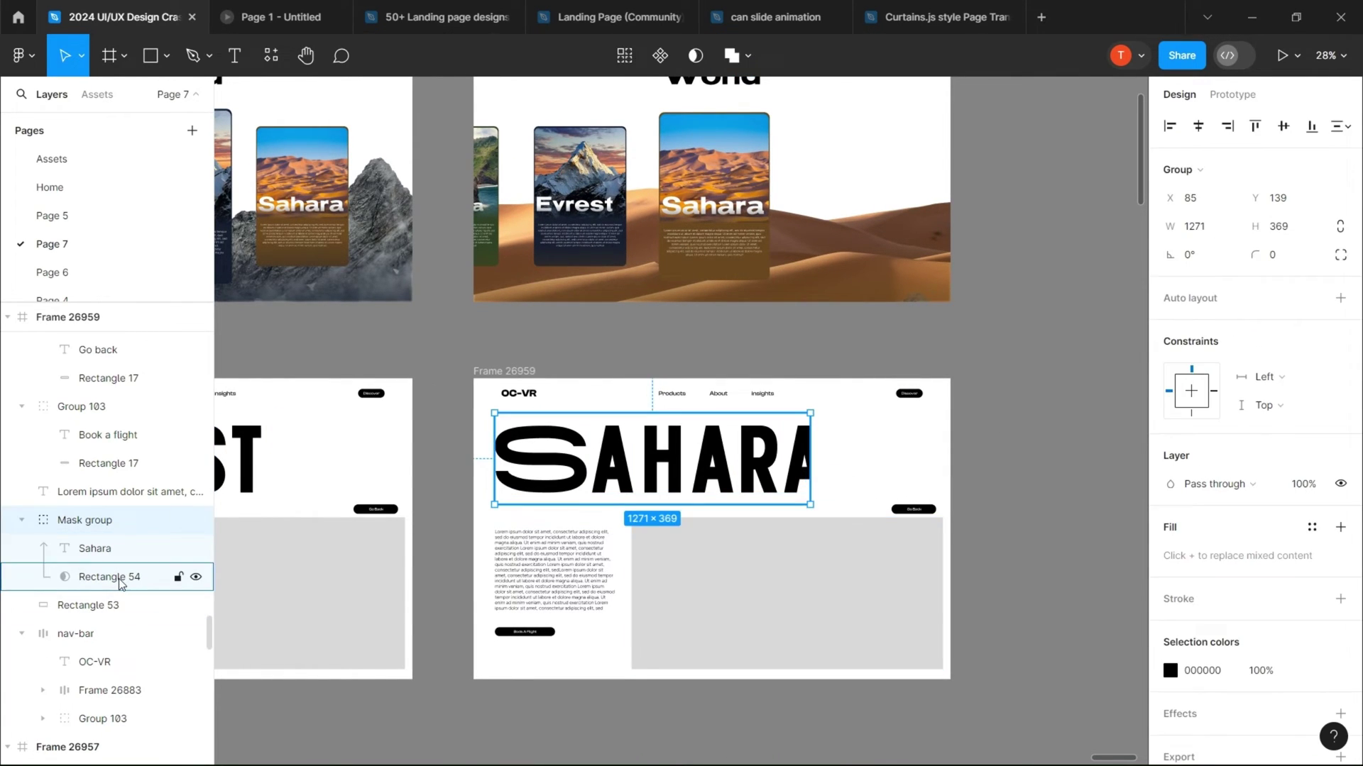
{"action": "left_click_drag", "start_coordinate": [815, 458], "coordinate": [844, 478]}
{"action": "scroll", "coordinate": [988, 490], "scroll_direction": "down", "scroll_amount": 5}
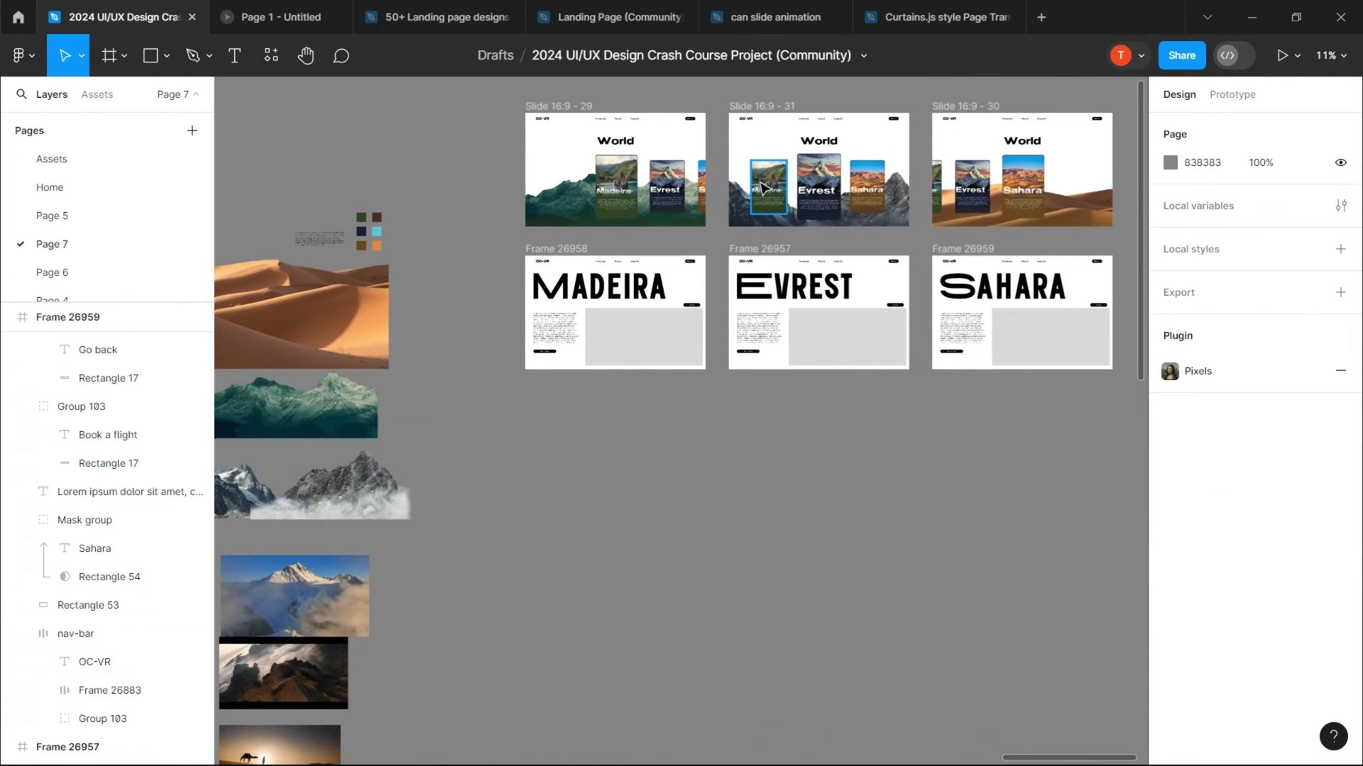
- Move the Everest GIF beside the detail pages and check its fill settings
{"action": "scroll", "coordinate": [456, 392], "scroll_direction": "down", "scroll_amount": 3}
{"action": "left_click_drag", "start_coordinate": [345, 533], "coordinate": [556, 458]}
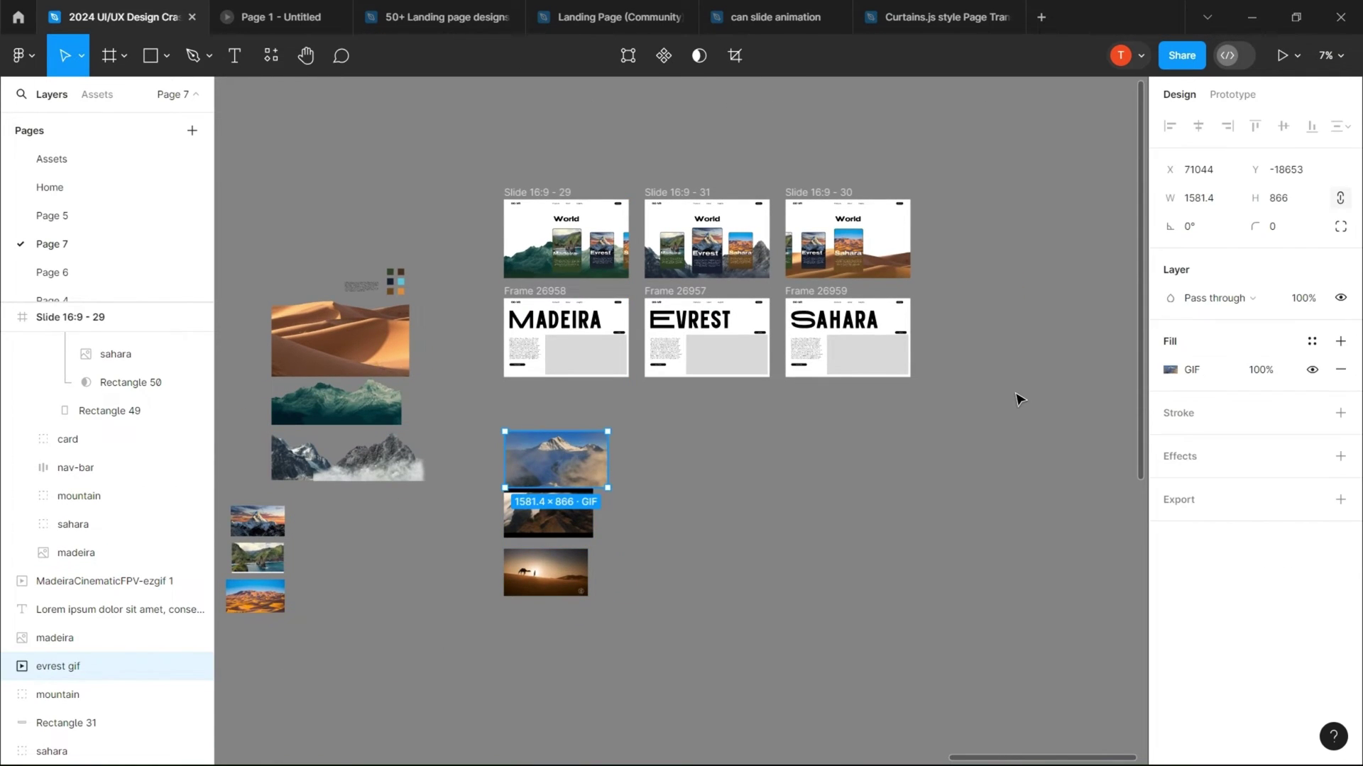
{"action": "left_click", "coordinate": [1168, 370]}
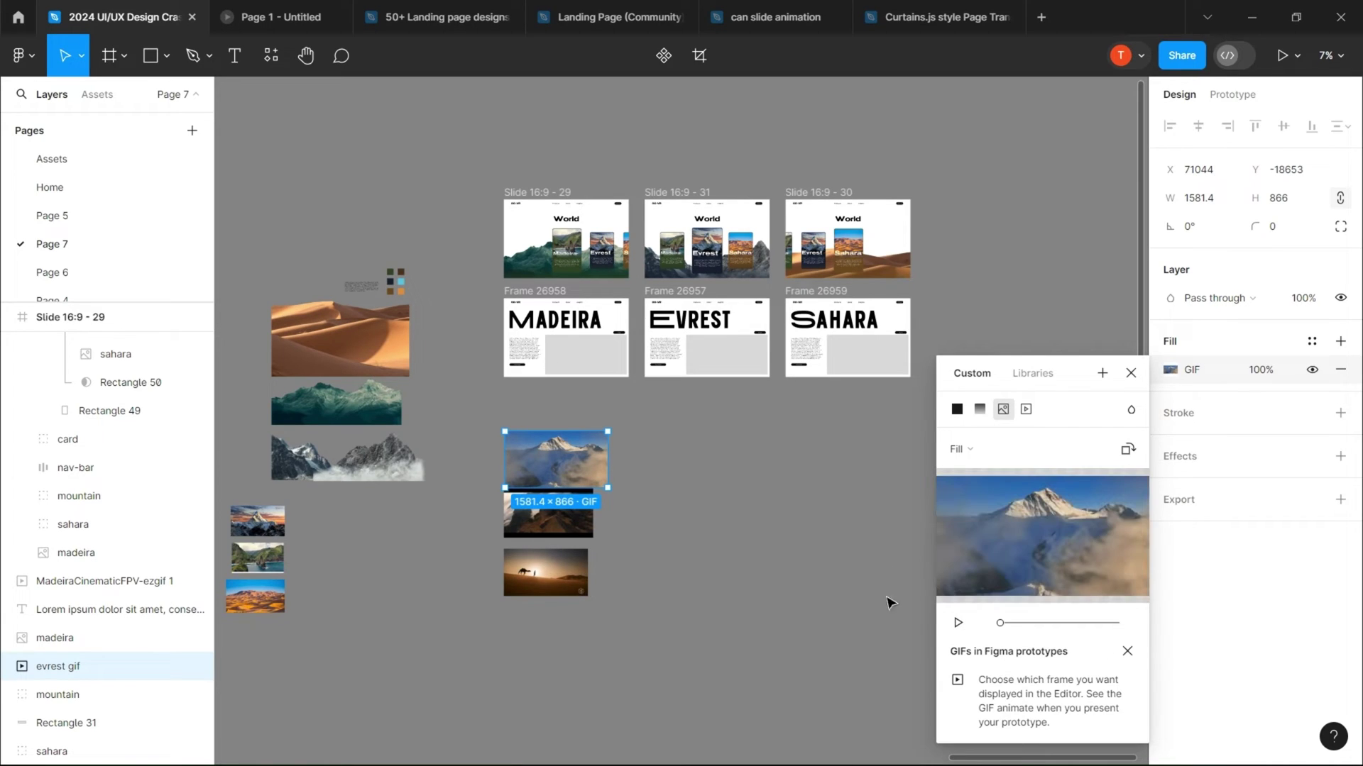
{"action": "left_click", "coordinate": [1127, 651]}
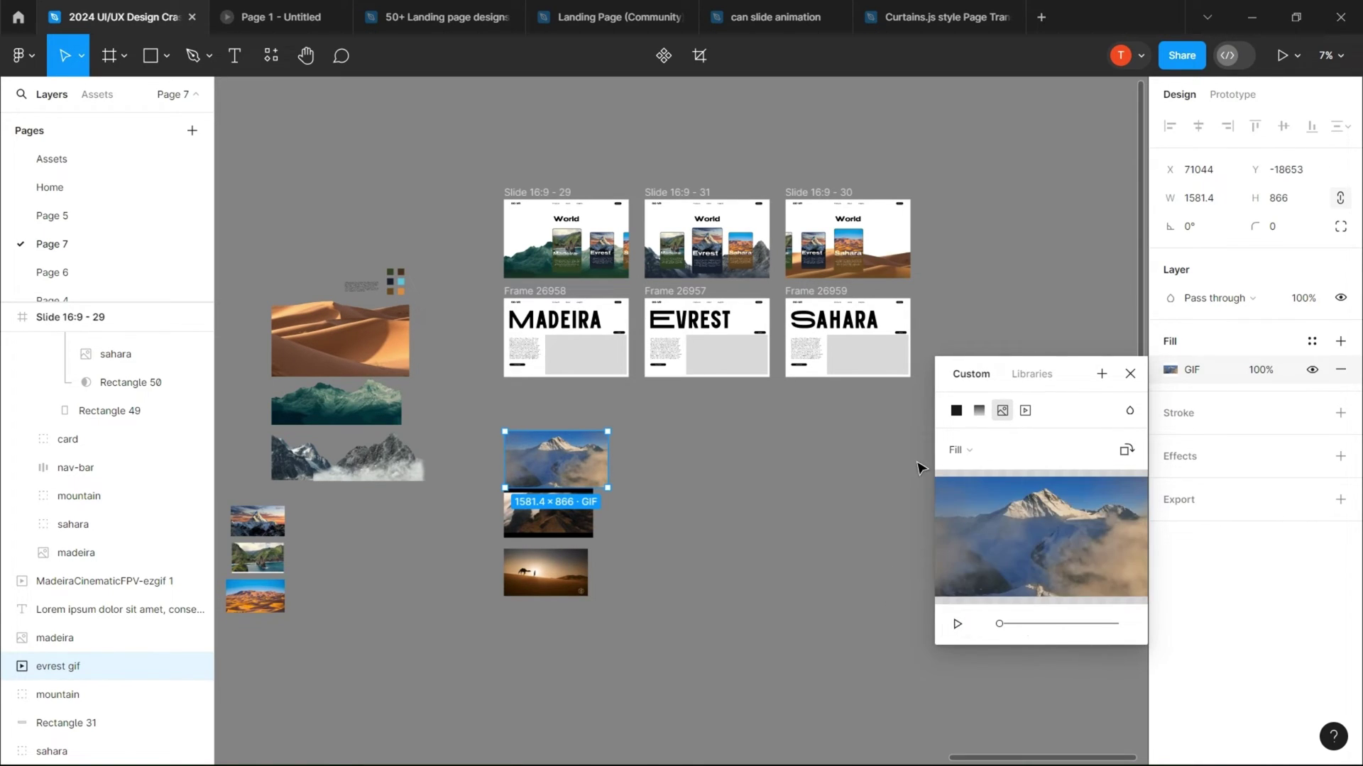
{"action": "key", "text": "Escape"}
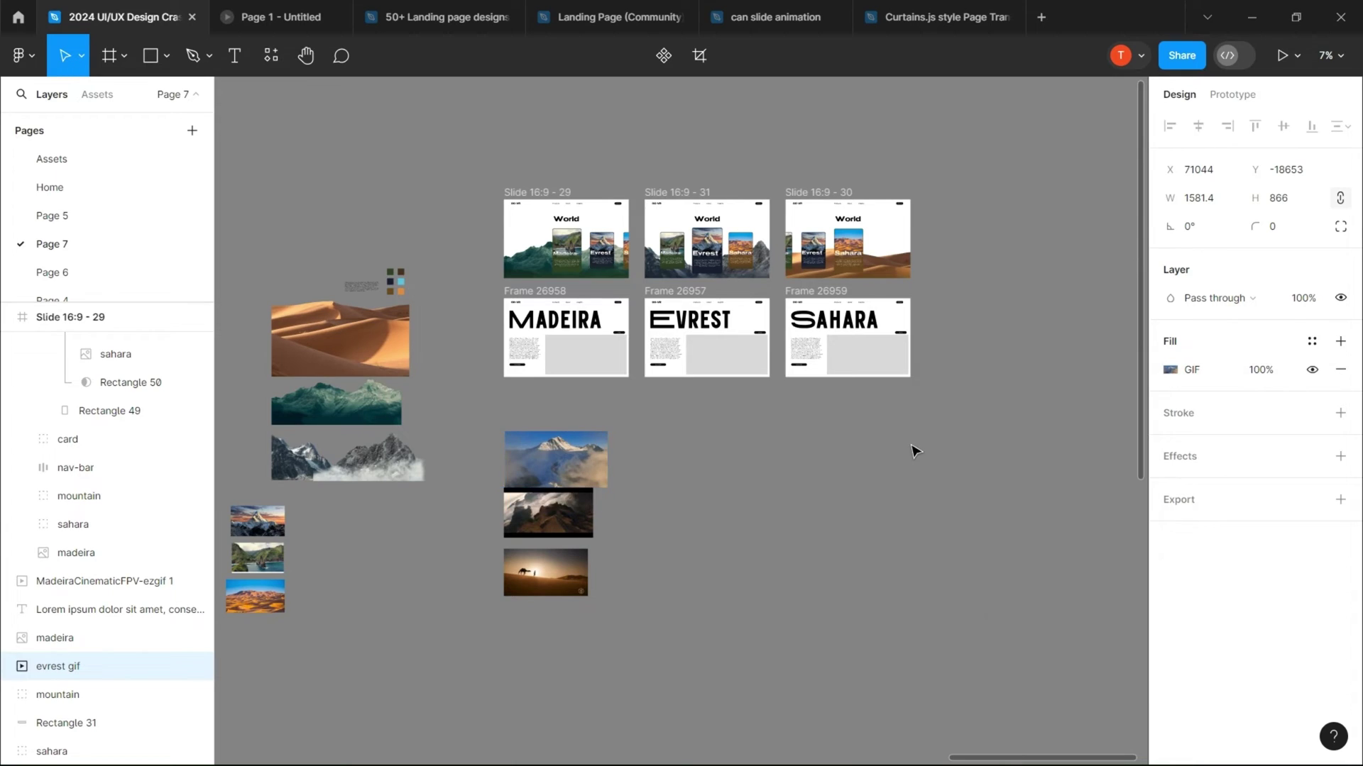
- Mask the Everest GIF into the EVREST page's grey Rectangle 53 picture area
{"action": "scroll", "coordinate": [611, 475], "scroll_direction": "up", "scroll_amount": 5}
{"action": "scroll", "coordinate": [776, 376], "scroll_direction": "up", "scroll_amount": 3}
{"action": "left_click", "coordinate": [776, 377]}
{"action": "key", "text": "ctrl+v"}
{"action": "scroll", "coordinate": [880, 433], "scroll_direction": "up", "scroll_amount": 2}
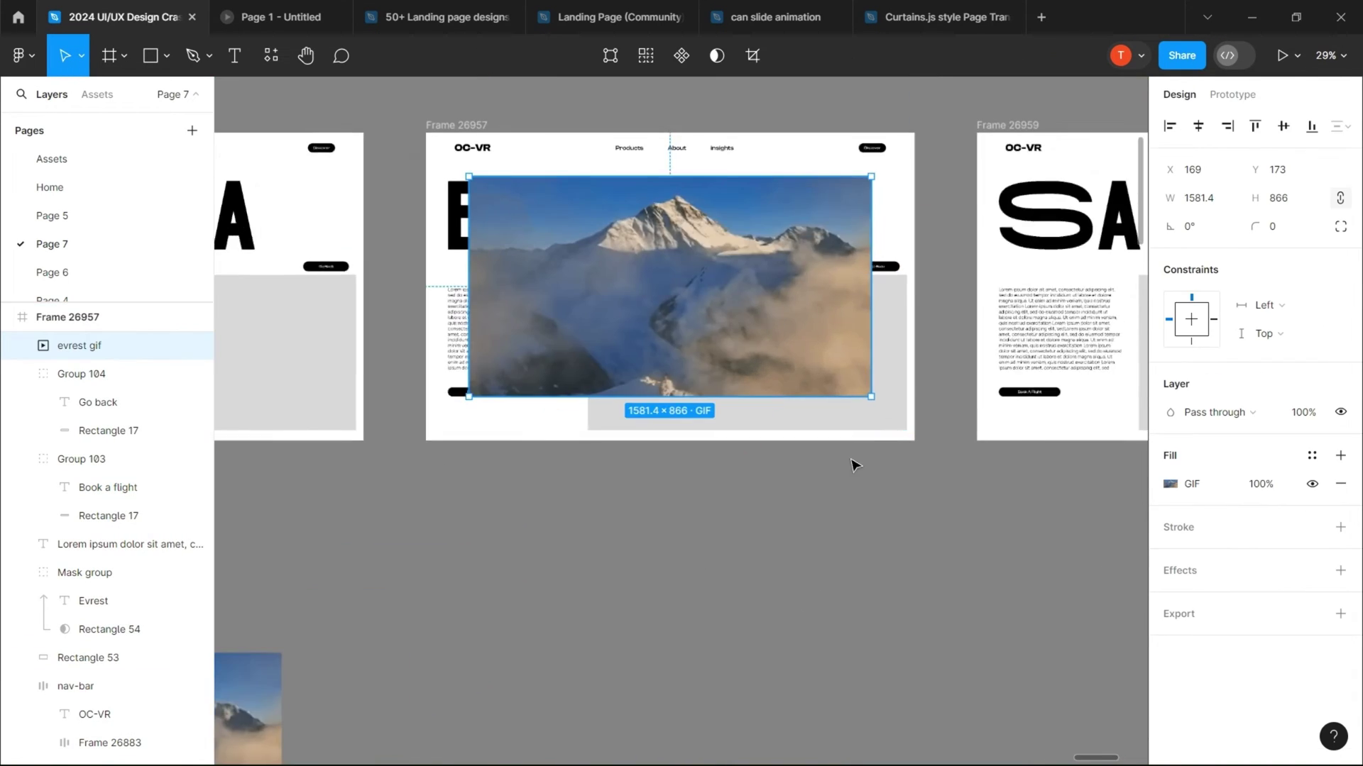
{"action": "left_click_drag", "start_coordinate": [625, 355], "coordinate": [639, 441]}
{"action": "left_click", "coordinate": [21, 516]}
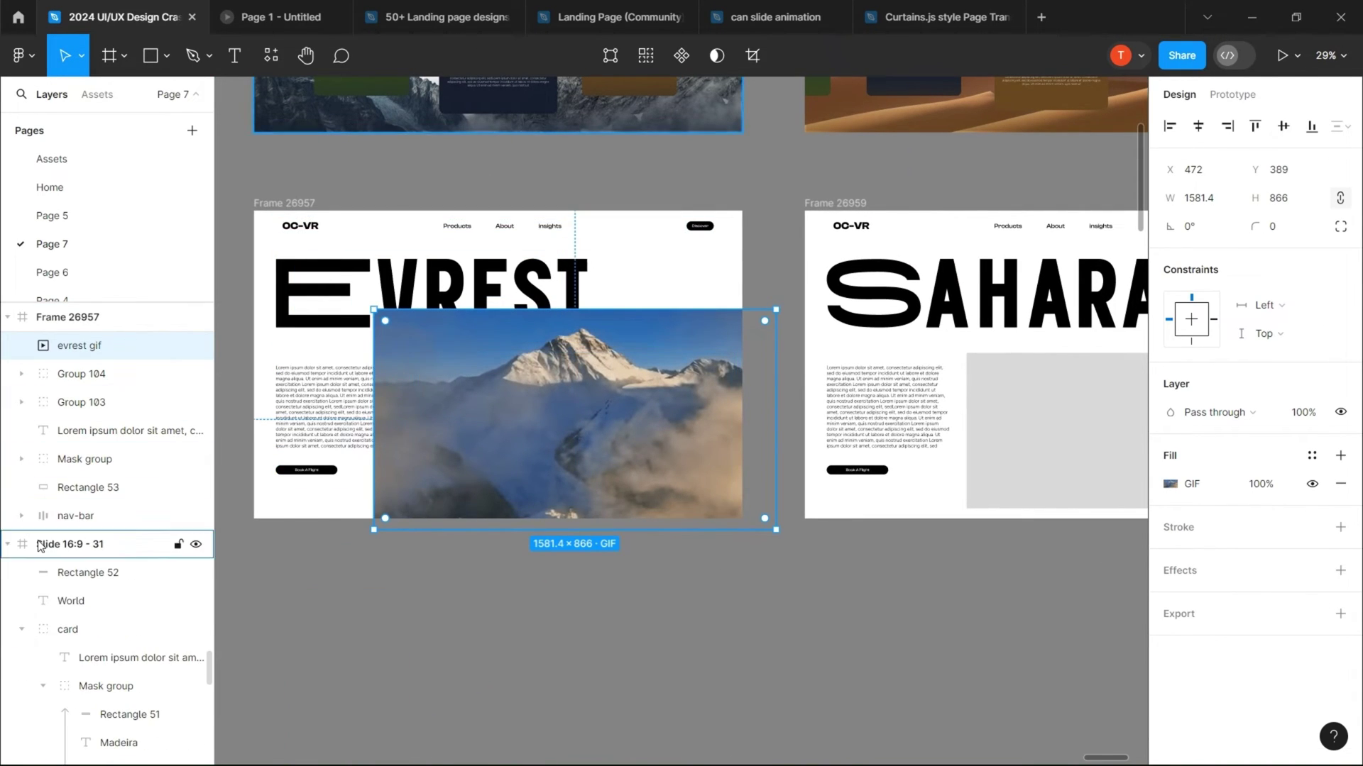
{"action": "left_click", "coordinate": [88, 487]}
{"action": "left_click", "coordinate": [80, 345], "text": "shift"}
{"action": "key", "text": "ctrl+alt+m"}
- Mask the Madeira image into the MADEIRA page's grey placeholder and reposition it
{"action": "left_click", "coordinate": [92, 374]}
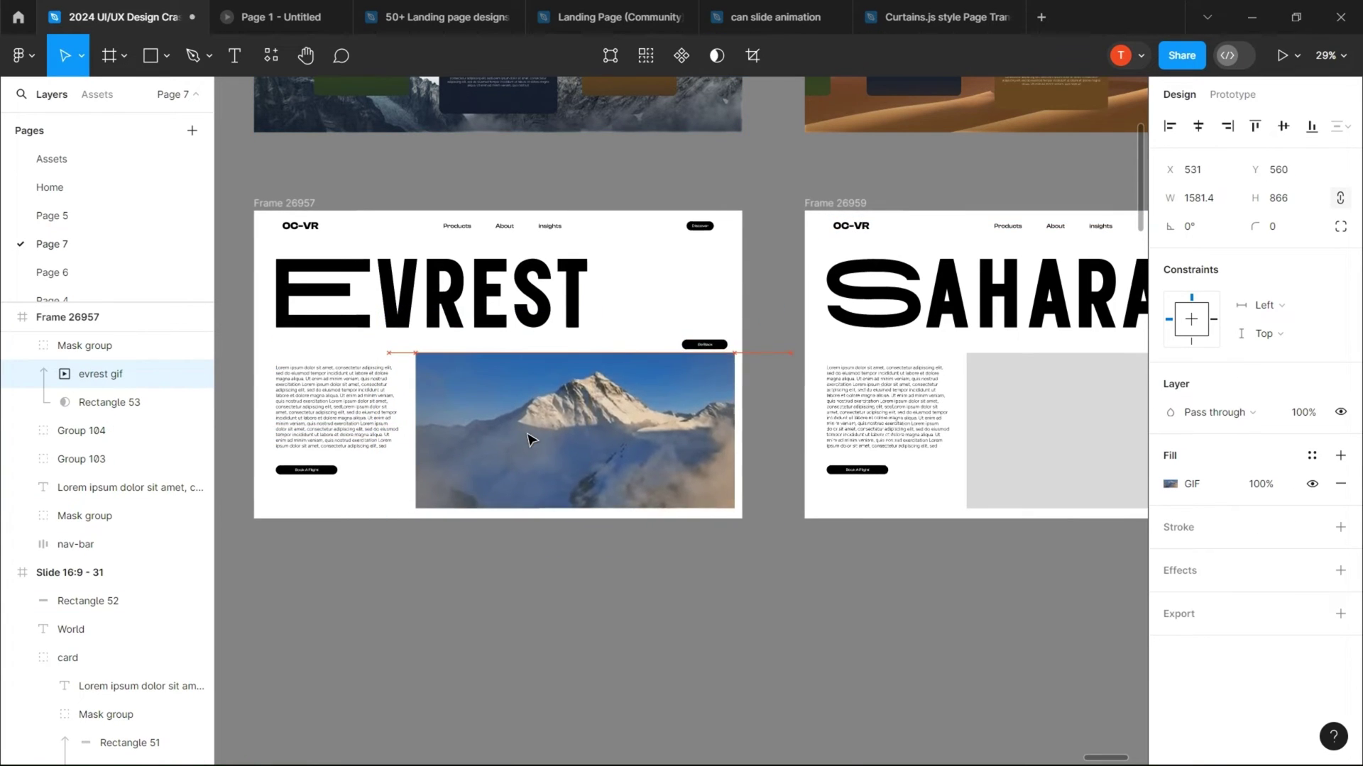
{"action": "scroll", "coordinate": [529, 437], "scroll_direction": "down", "scroll_amount": 3}
{"action": "scroll", "coordinate": [416, 213], "scroll_direction": "up", "scroll_amount": 3}
{"action": "mouse_move", "coordinate": [371, 571]}
{"action": "left_mouse_down"}
{"action": "mouse_move", "coordinate": [376, 234]}
{"action": "mouse_move", "coordinate": [542, 329]}
{"action": "left_mouse_up"}
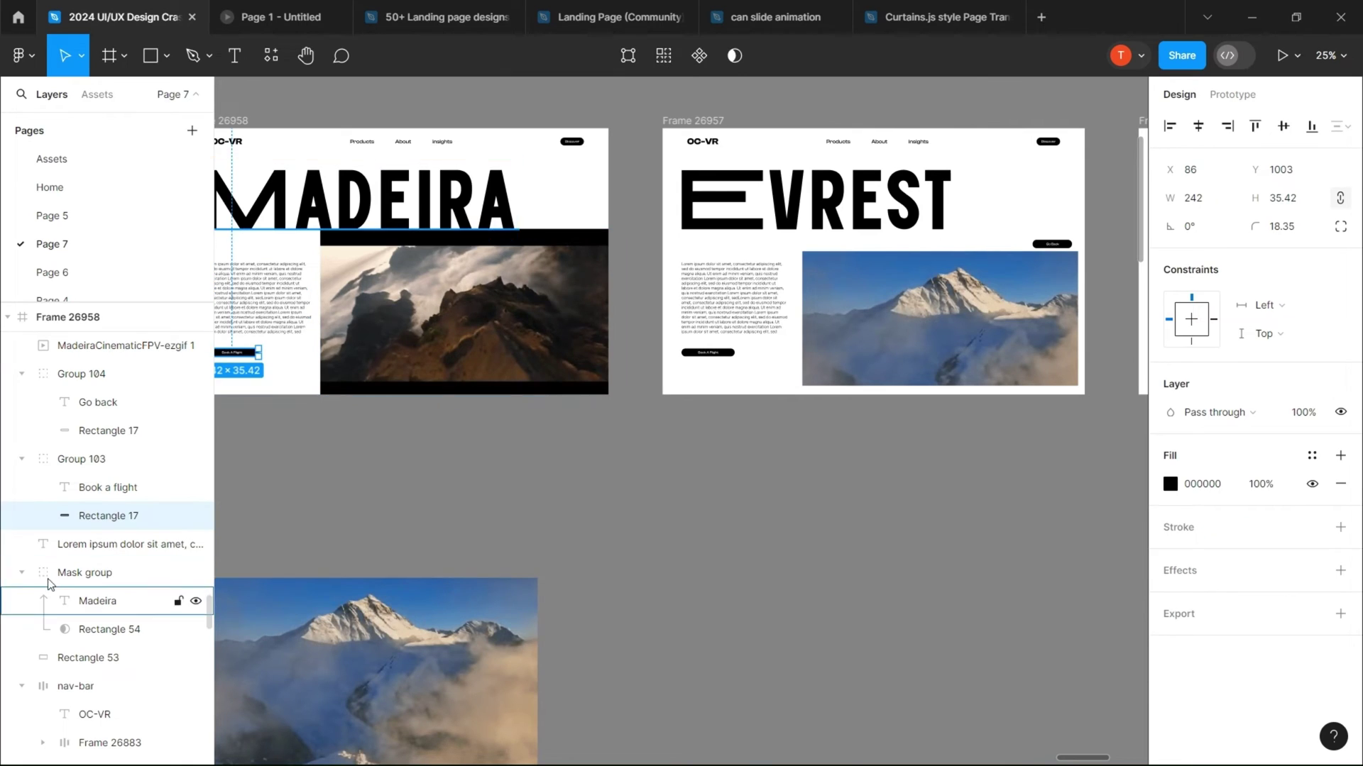
{"action": "left_click", "coordinate": [21, 573]}
{"action": "left_click", "coordinate": [88, 602]}
{"action": "left_click", "coordinate": [88, 345], "text": "shift"}
{"action": "key", "text": "ctrl+alt+m"}
{"action": "left_click", "coordinate": [88, 374]}
{"action": "left_click_drag", "start_coordinate": [454, 319], "coordinate": [464, 325]}
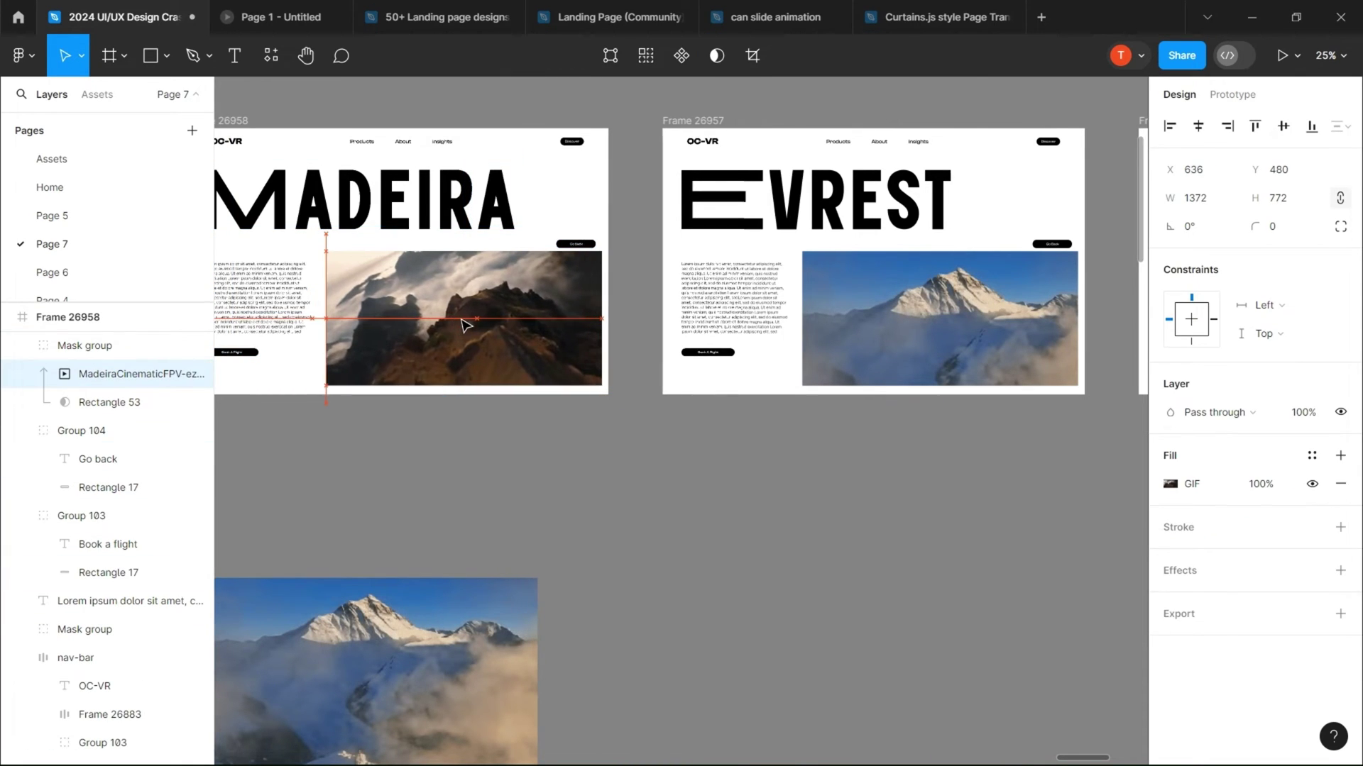
- Move the Sahara GIF into the SAHARA page's picture area
{"action": "scroll", "coordinate": [653, 561], "scroll_direction": "down", "scroll_amount": 3}
{"action": "left_click", "coordinate": [487, 614]}
{"action": "mouse_move", "coordinate": [255, 710]}
{"action": "left_mouse_down"}
{"action": "mouse_move", "coordinate": [798, 328]}
{"action": "mouse_move", "coordinate": [848, 370]}
{"action": "left_mouse_up"}
{"action": "scroll", "coordinate": [111, 639], "scroll_direction": "down", "scroll_amount": 3}
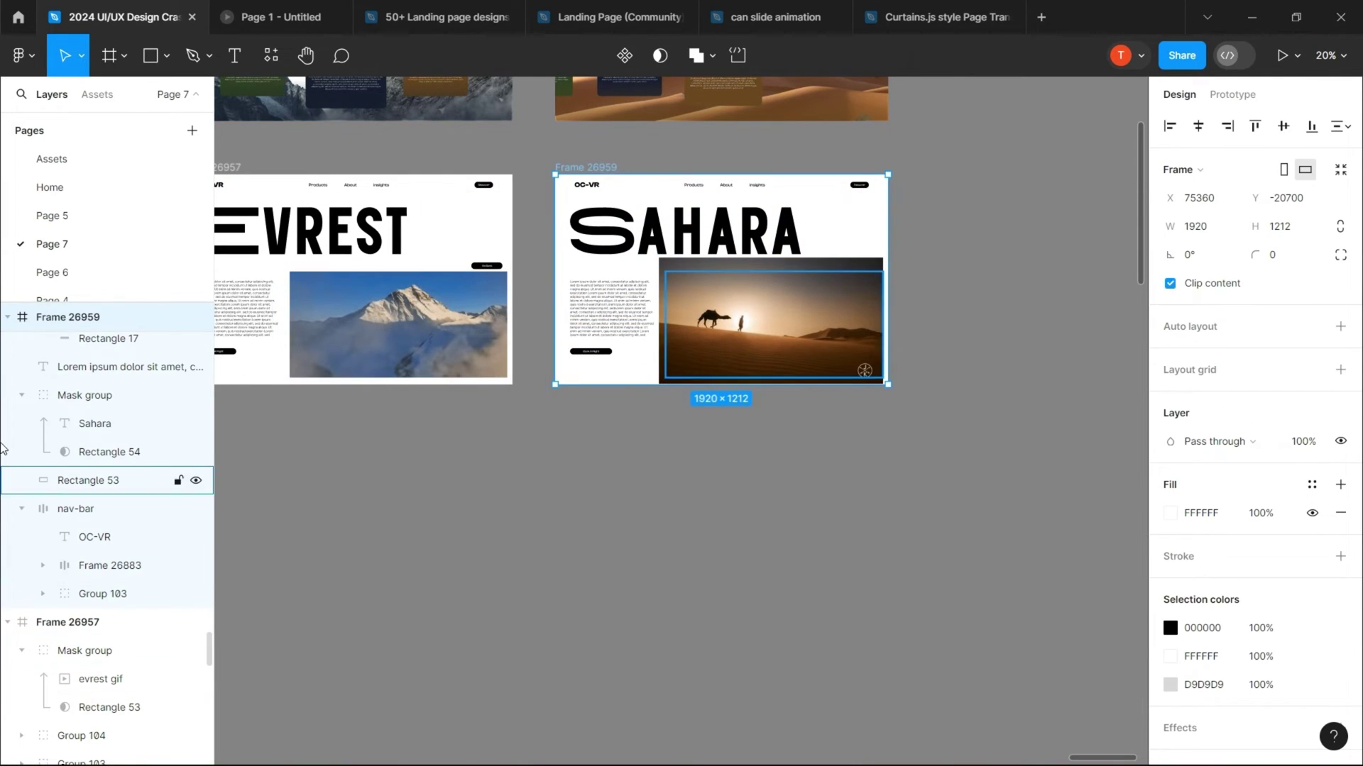
{"action": "left_click", "coordinate": [80, 523], "text": "shift"}
{"action": "left_click", "coordinate": [968, 298]}
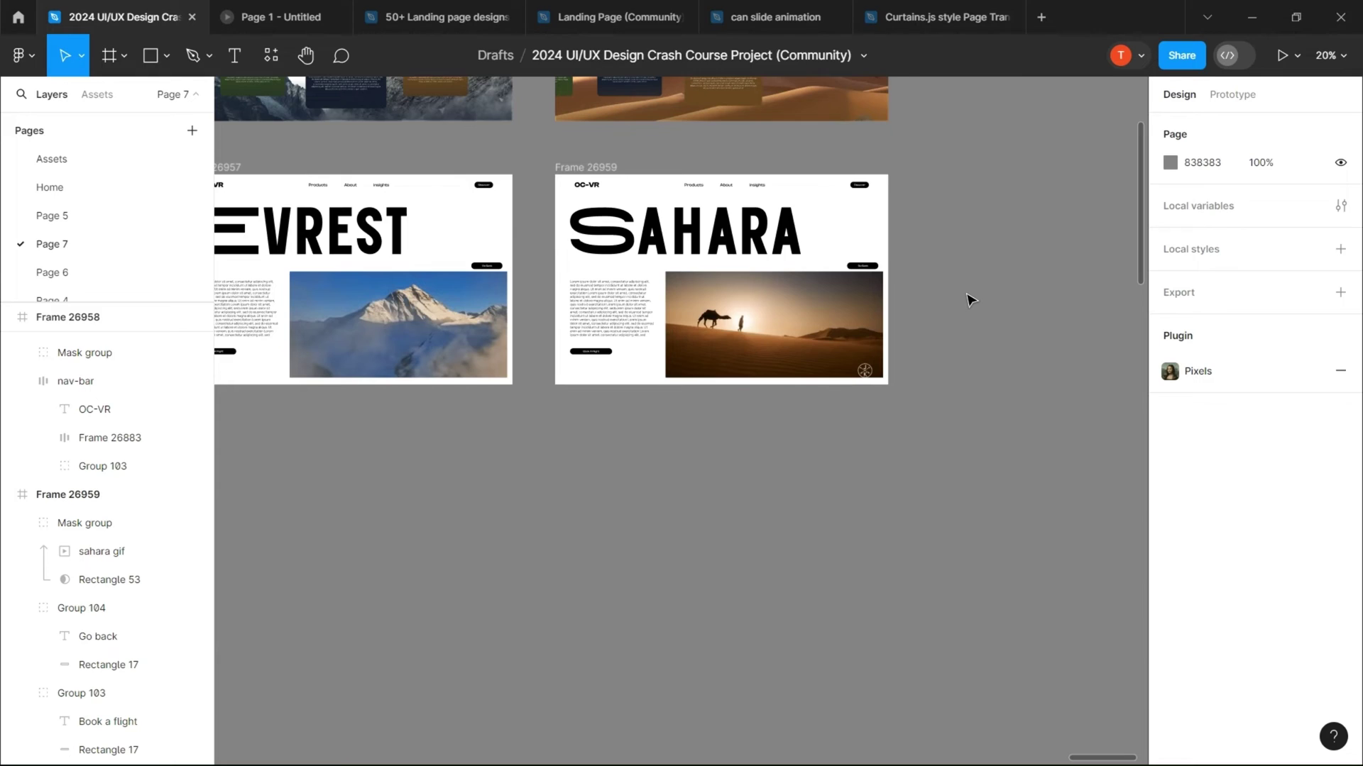
- Move leftover images aside and colour the MADEIRA title dark brown from a canvas swatch
{"action": "scroll", "coordinate": [968, 298], "scroll_direction": "down", "scroll_amount": 5}
{"action": "left_click_drag", "start_coordinate": [528, 440], "coordinate": [371, 504]}
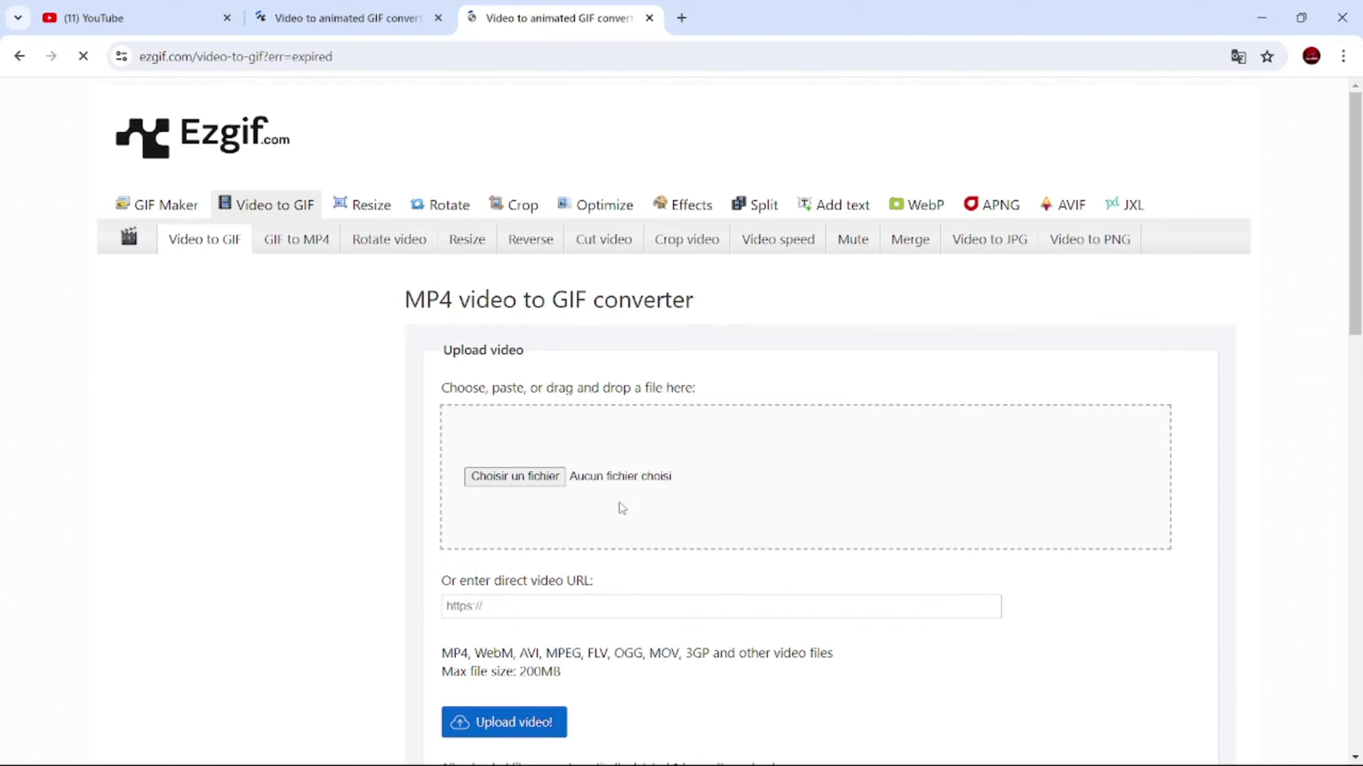
{"action": "scroll", "coordinate": [568, 494], "scroll_direction": "down", "scroll_amount": 1}
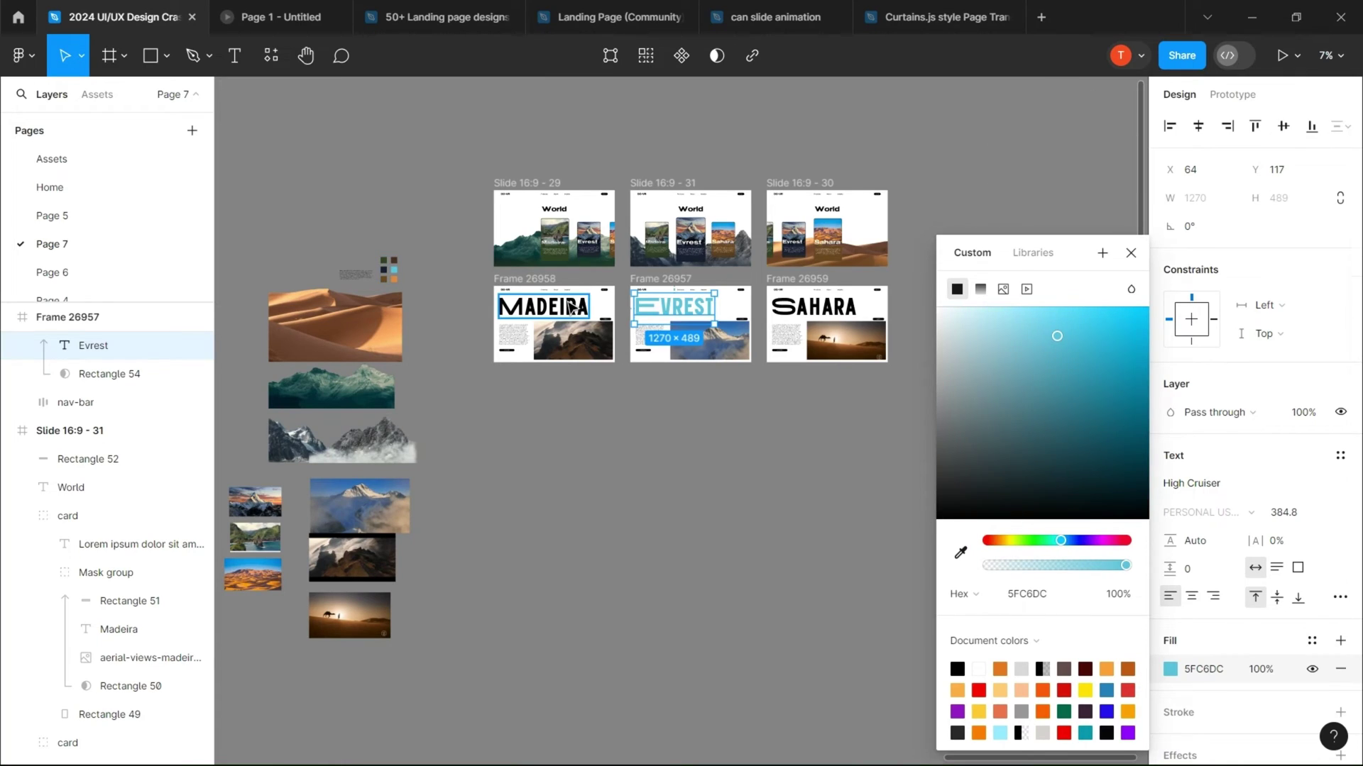
{"action": "left_click", "coordinate": [960, 552]}
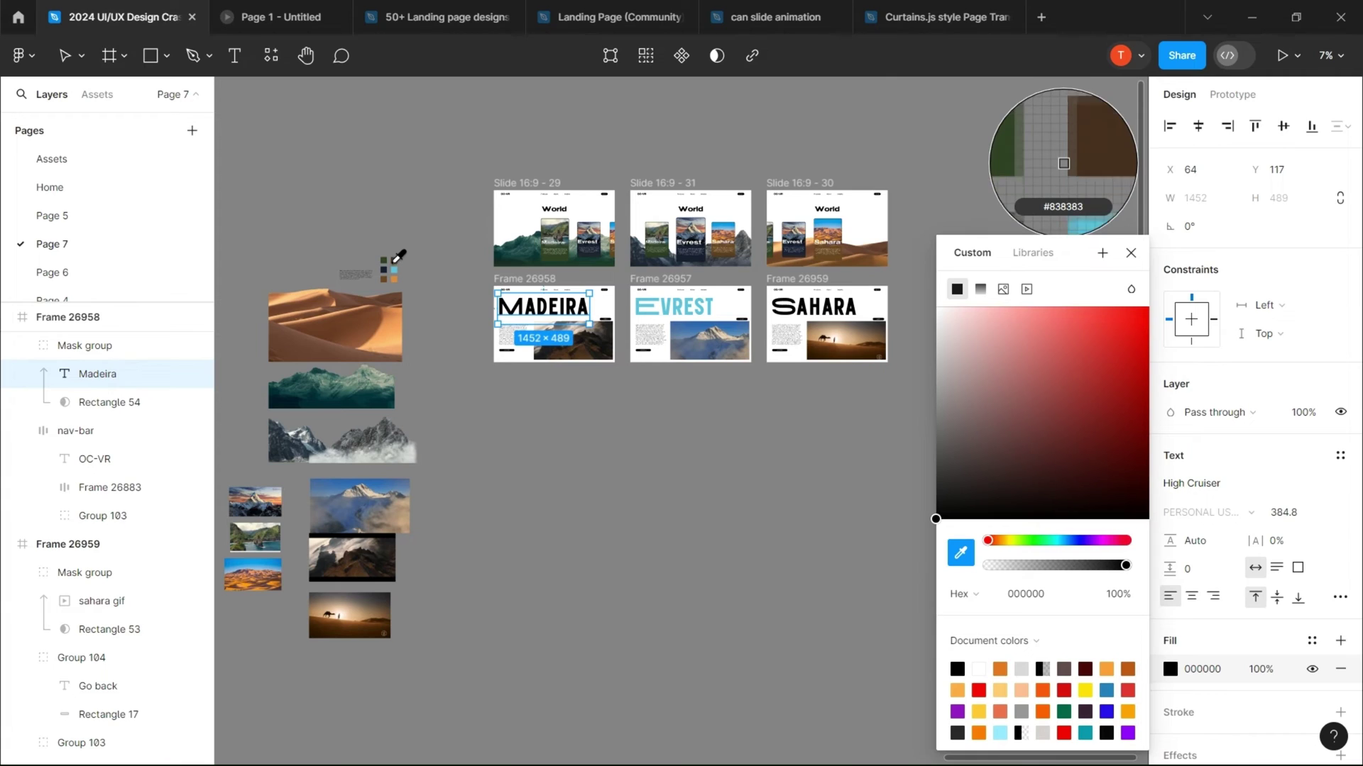
{"action": "left_click", "coordinate": [395, 258]}
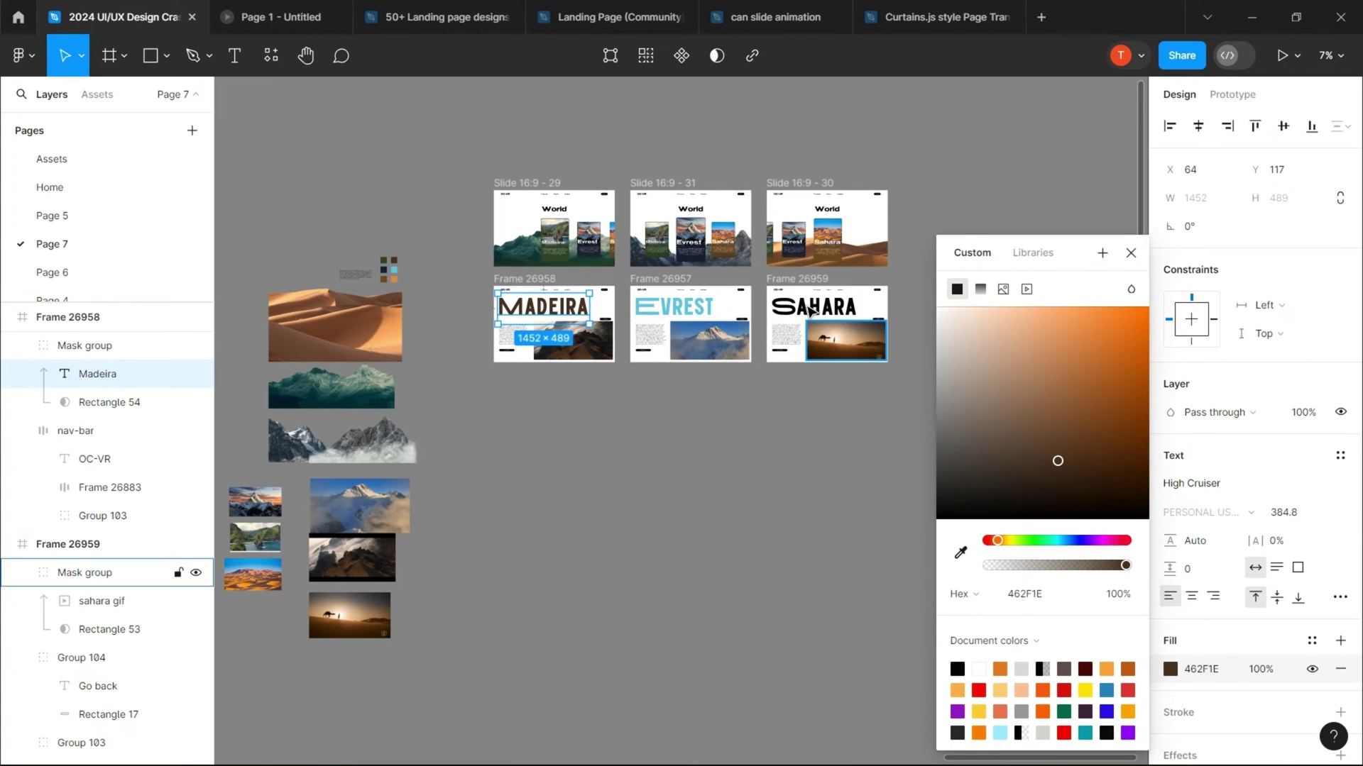
- Colour the SAHARA title orange with the eyedropper on the orange swatch
{"action": "left_click", "coordinate": [809, 311]}
{"action": "double_click", "coordinate": [809, 311]}
{"action": "left_click", "coordinate": [1170, 668]}
{"action": "left_click", "coordinate": [960, 553]}
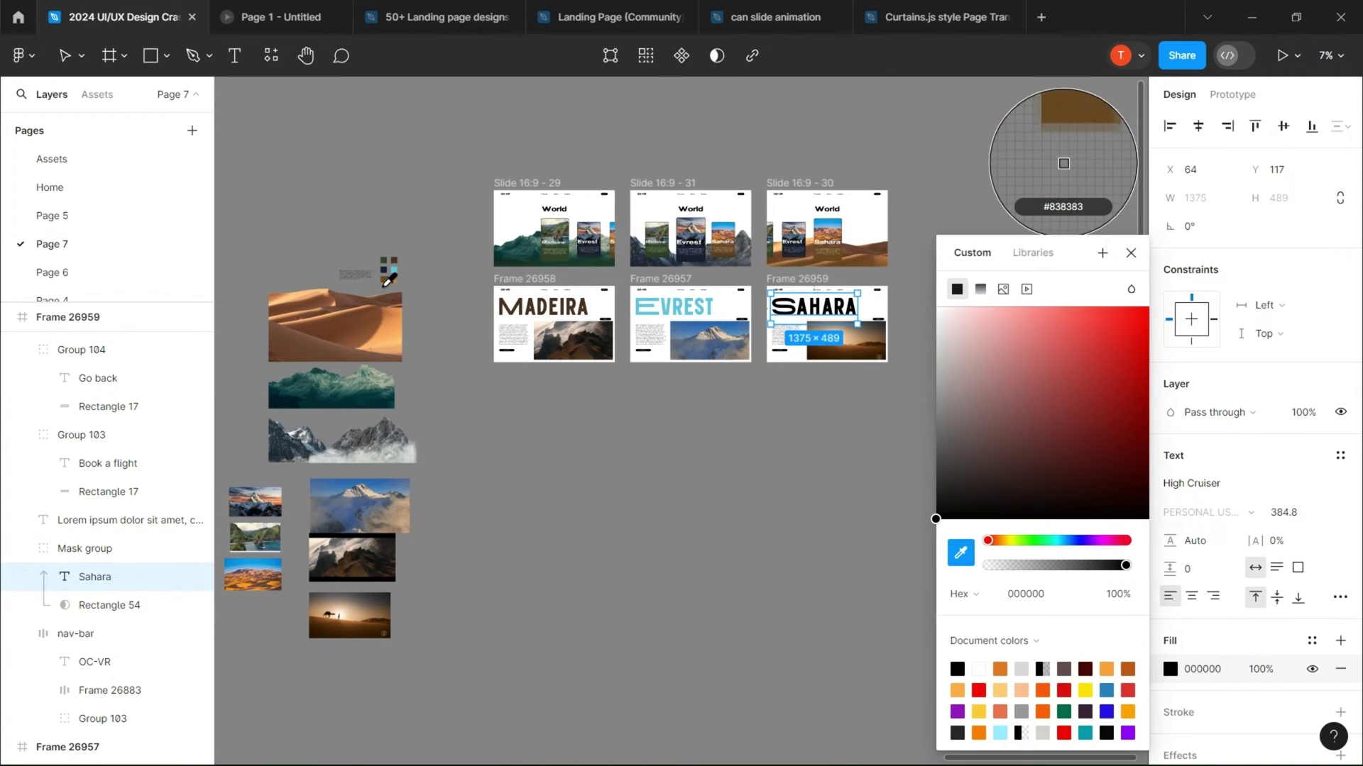
{"action": "left_click", "coordinate": [852, 249]}
{"action": "key", "text": "Escape"}
{"action": "scroll", "coordinate": [743, 229], "scroll_direction": "up", "scroll_amount": 3}
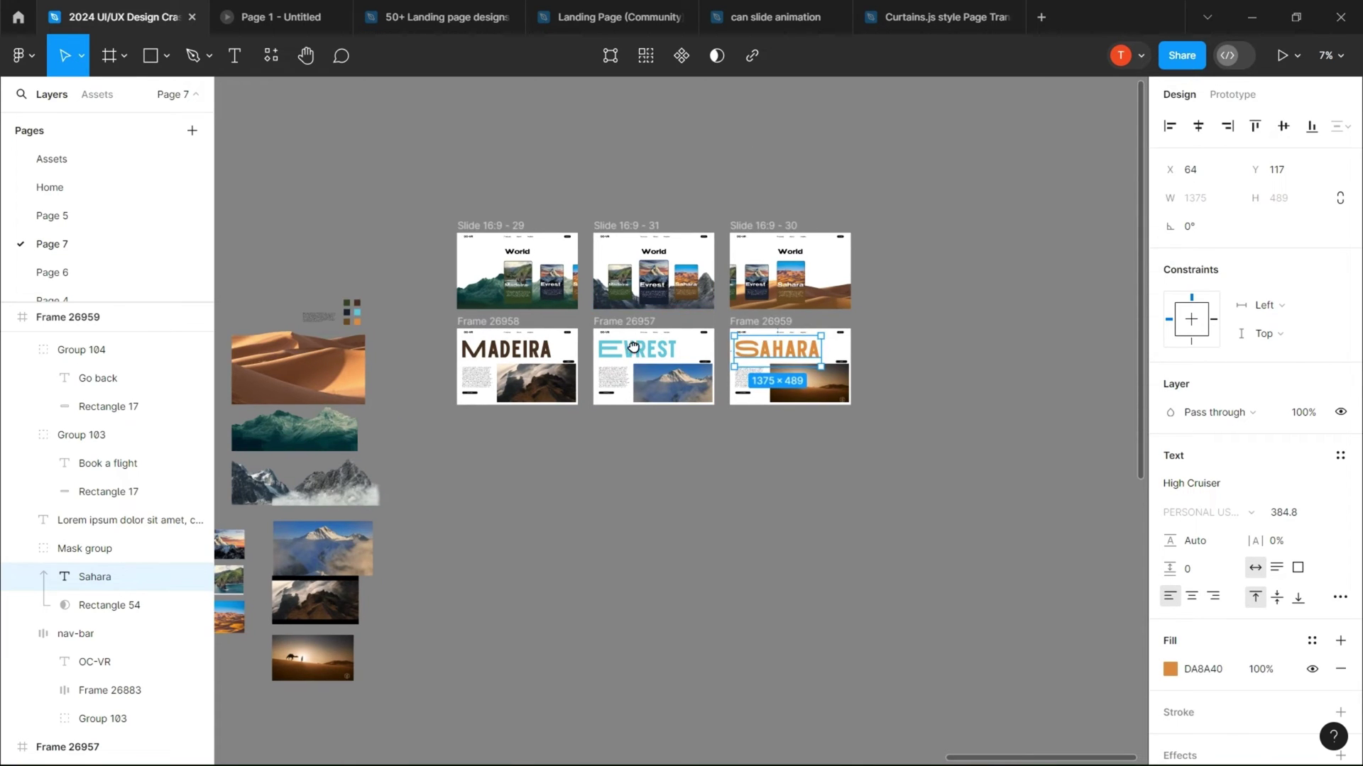
{"action": "left_click", "coordinate": [712, 576]}
{"action": "scroll", "coordinate": [712, 576], "scroll_direction": "up", "scroll_amount": 3}
{"action": "left_click", "coordinate": [590, 370]}
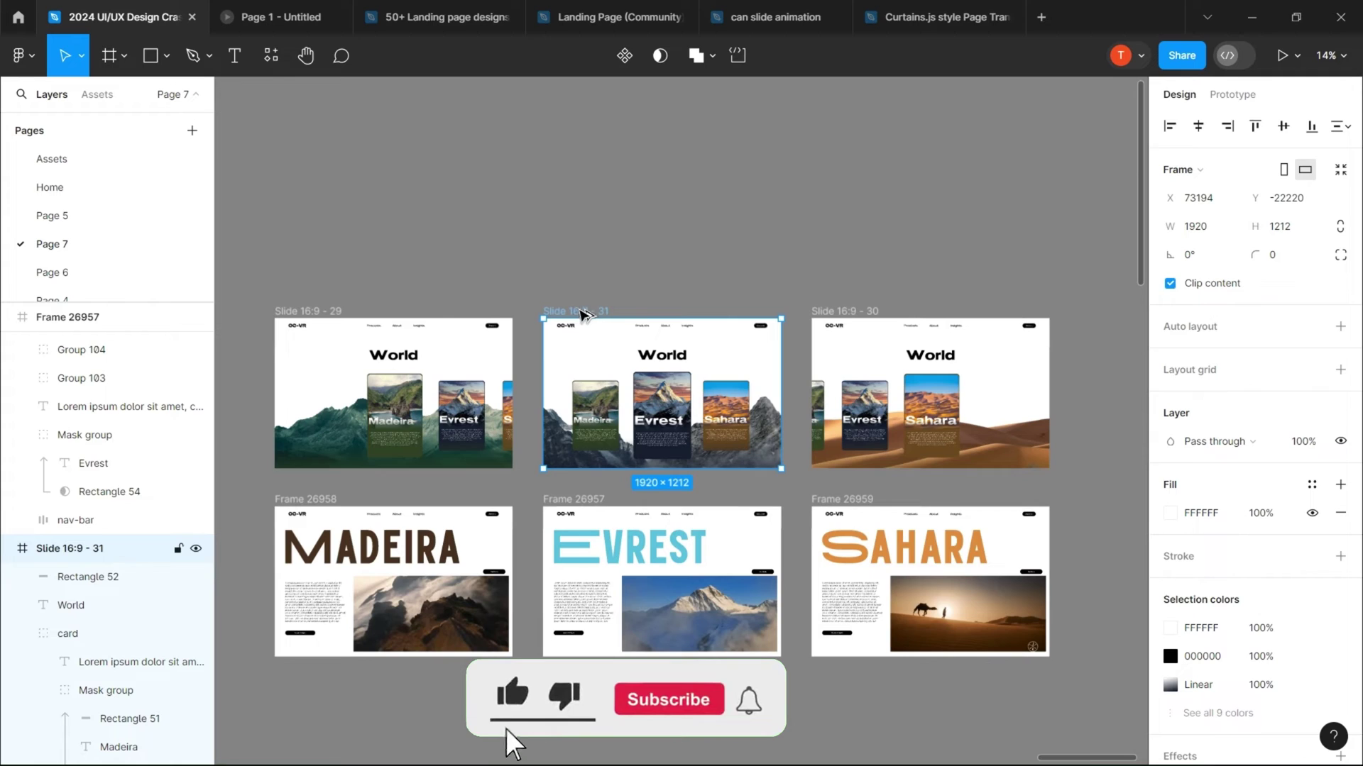
- Duplicate the Everest World slide as Slide 16:9 - 32, moving its cards, nav bar and title out
{"action": "left_click_drag", "start_coordinate": [583, 315], "coordinate": [586, 134], "text": "alt"}
{"action": "scroll", "coordinate": [414, 222], "scroll_direction": "up", "scroll_amount": 3}
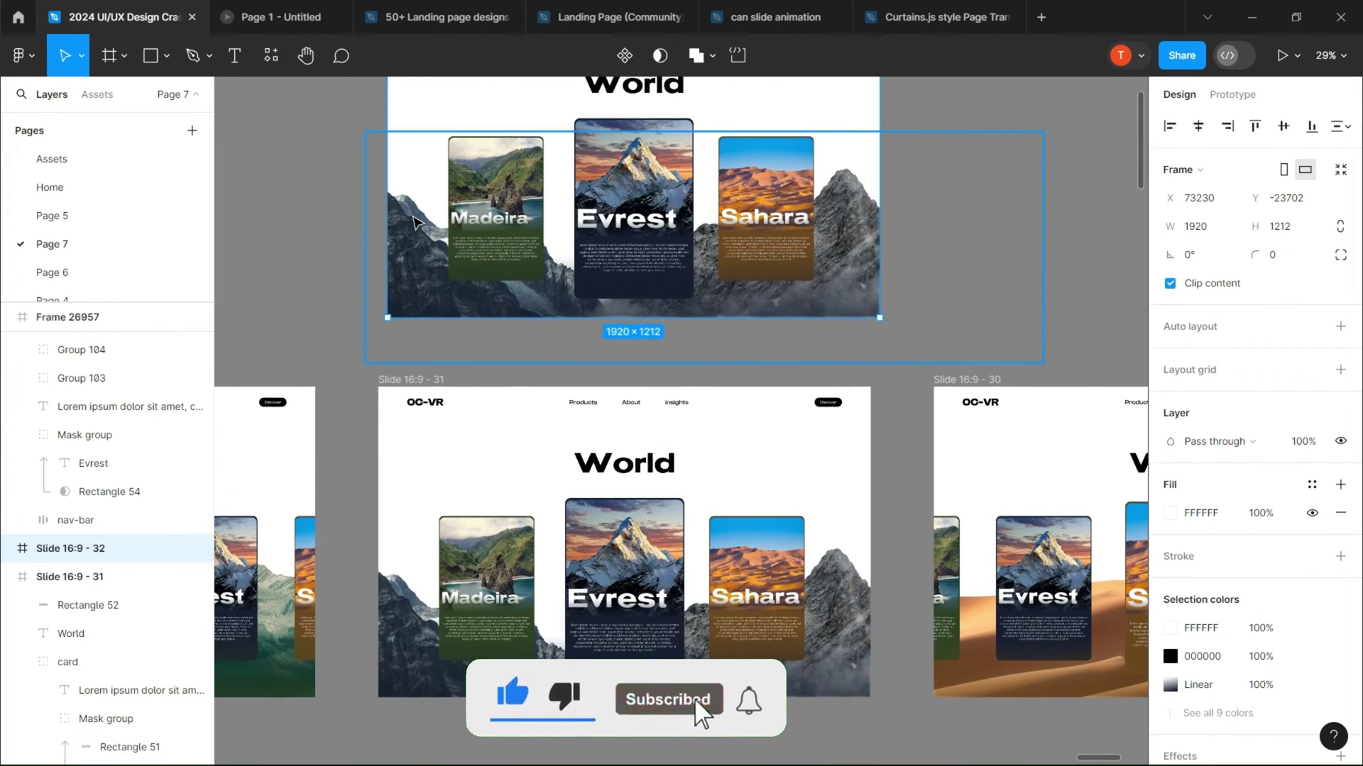
{"action": "double_click", "coordinate": [416, 222]}
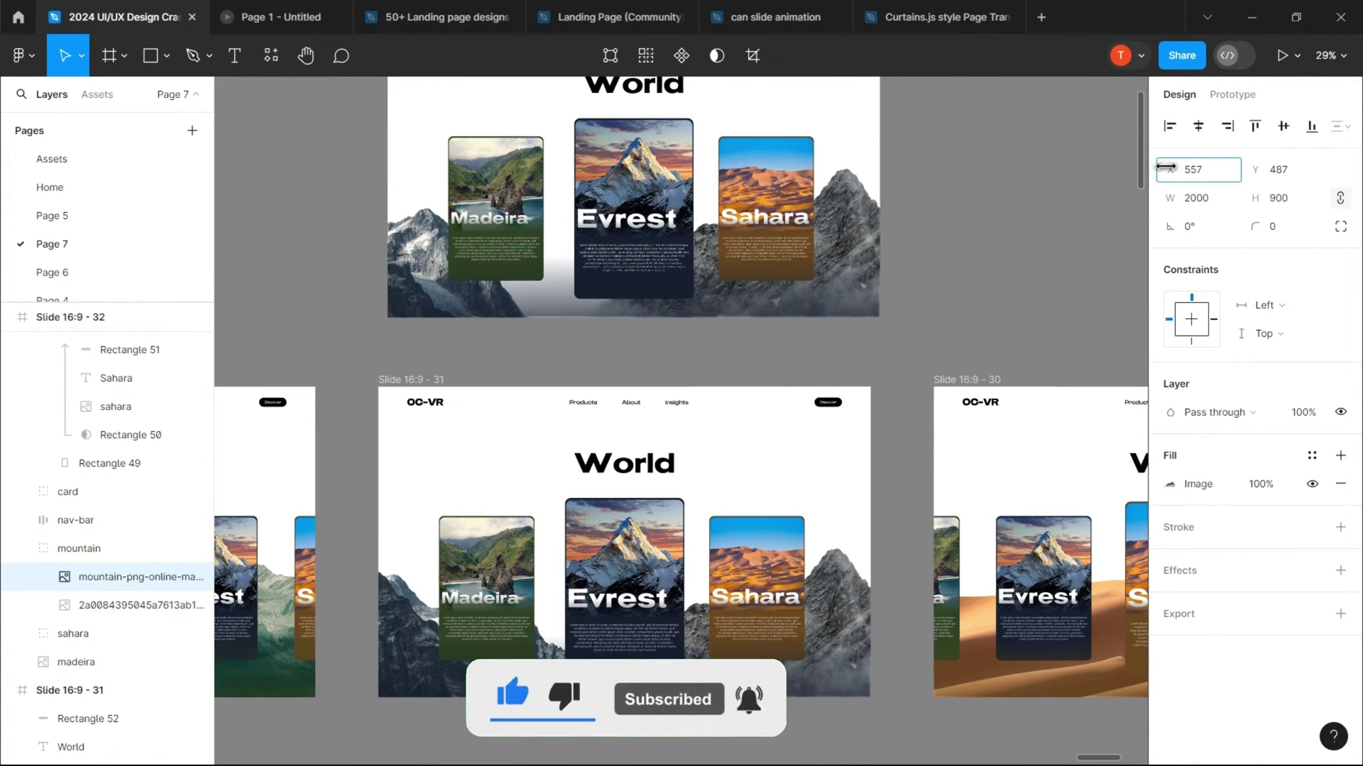
{"action": "scroll", "coordinate": [639, 355], "scroll_direction": "up", "scroll_amount": 4}
{"action": "left_click", "coordinate": [618, 397]}
{"action": "mouse_move", "coordinate": [1255, 198]}
{"action": "left_mouse_down"}
{"action": "mouse_move", "coordinate": [608, 264]}
{"action": "mouse_move", "coordinate": [630, 215]}
{"action": "left_mouse_up"}
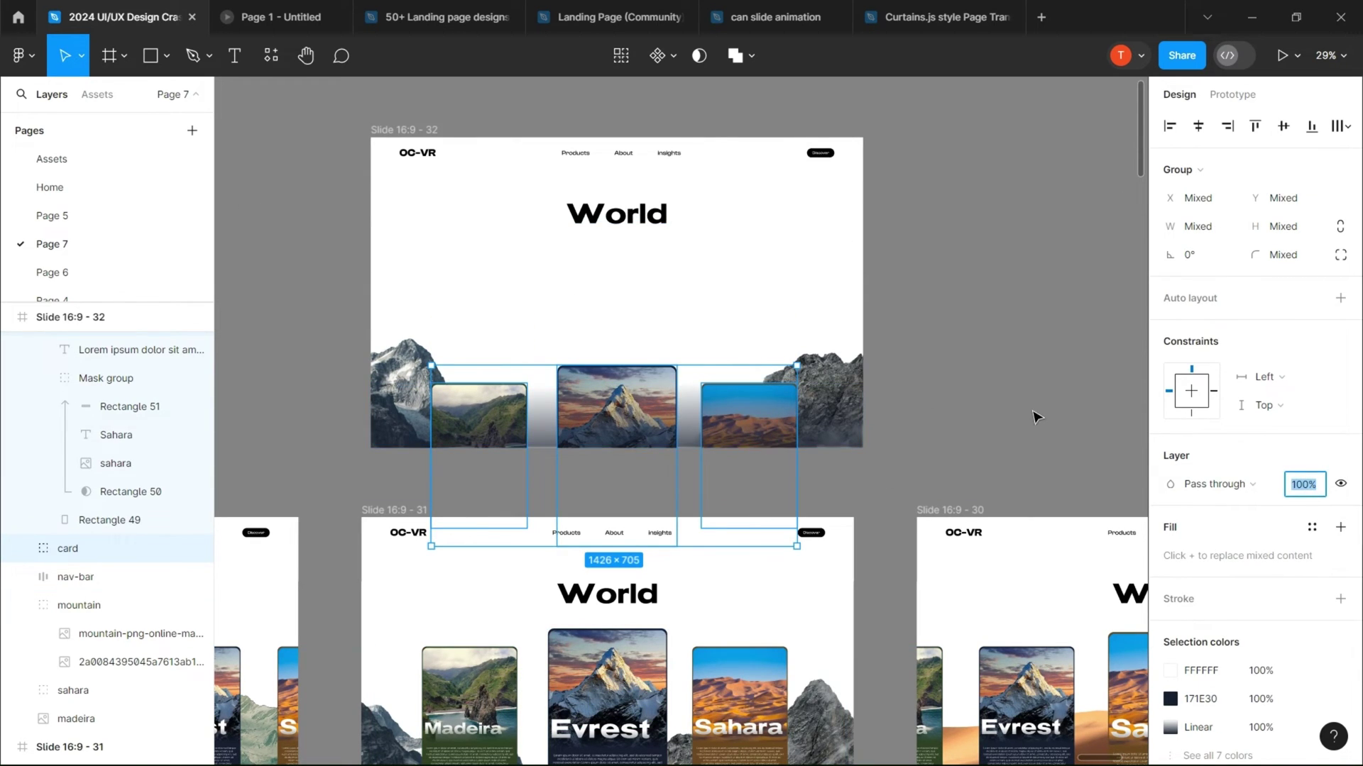
{"action": "left_click", "coordinate": [76, 577]}
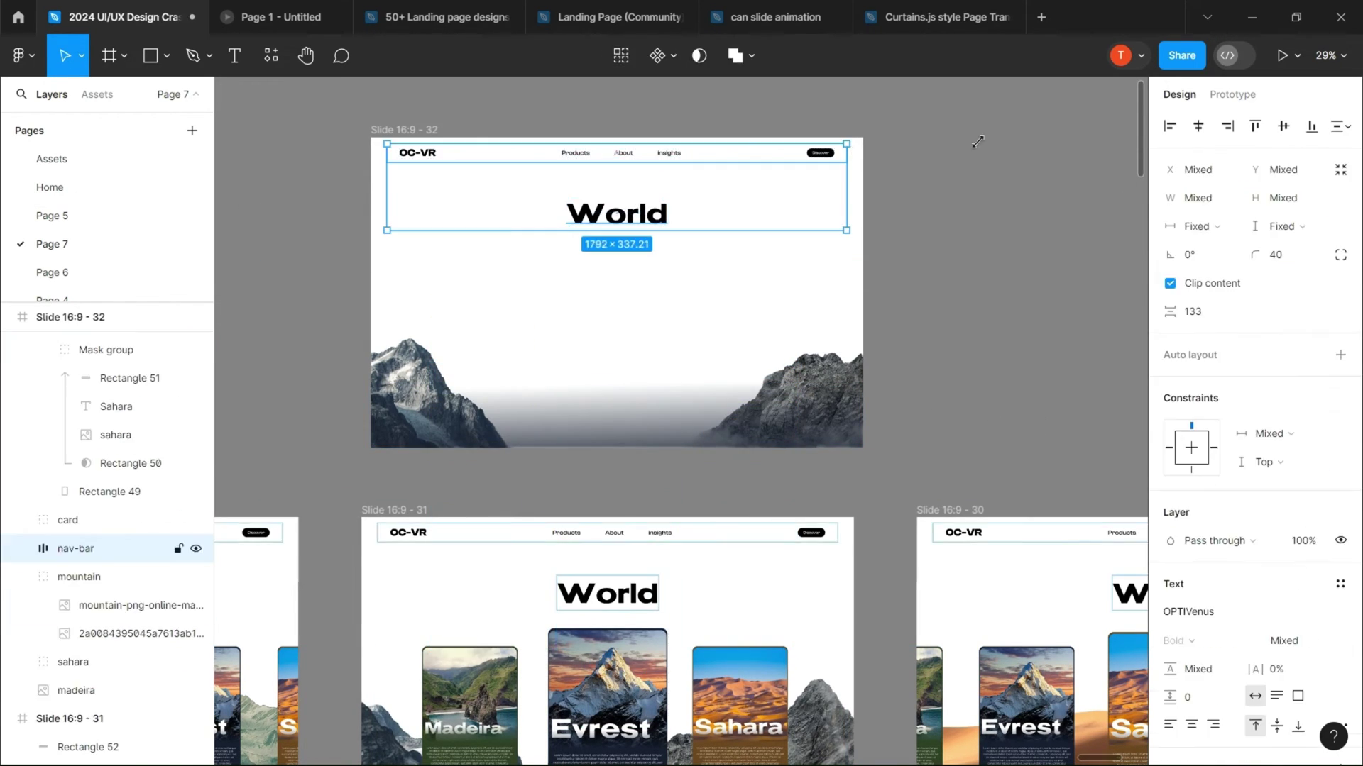
{"action": "left_click_drag", "start_coordinate": [1254, 169], "coordinate": [841, 108]}
- Shift the three detail pages slightly lower on the canvas
{"action": "left_click", "coordinate": [961, 377]}
{"action": "scroll", "coordinate": [816, 219], "scroll_direction": "down", "scroll_amount": 5}
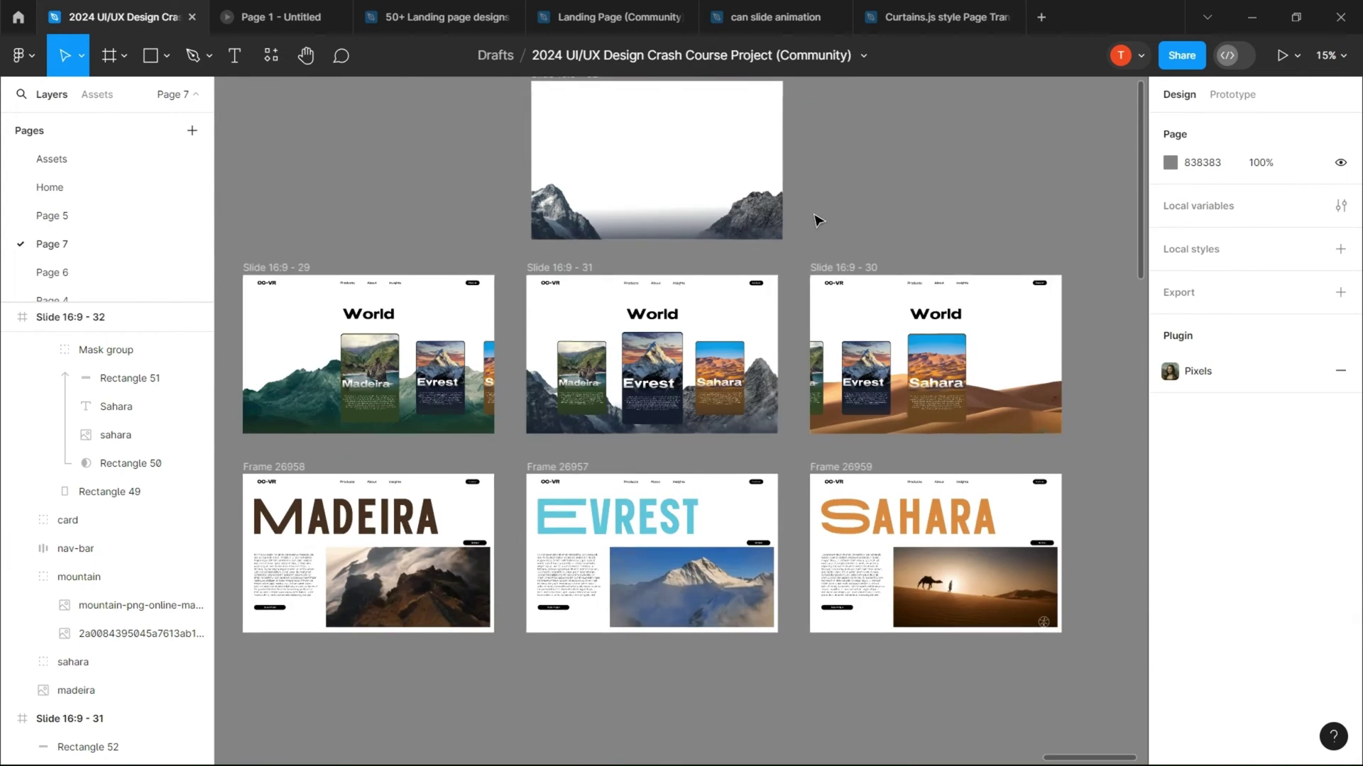
{"action": "left_click_drag", "start_coordinate": [332, 331], "coordinate": [951, 355]}
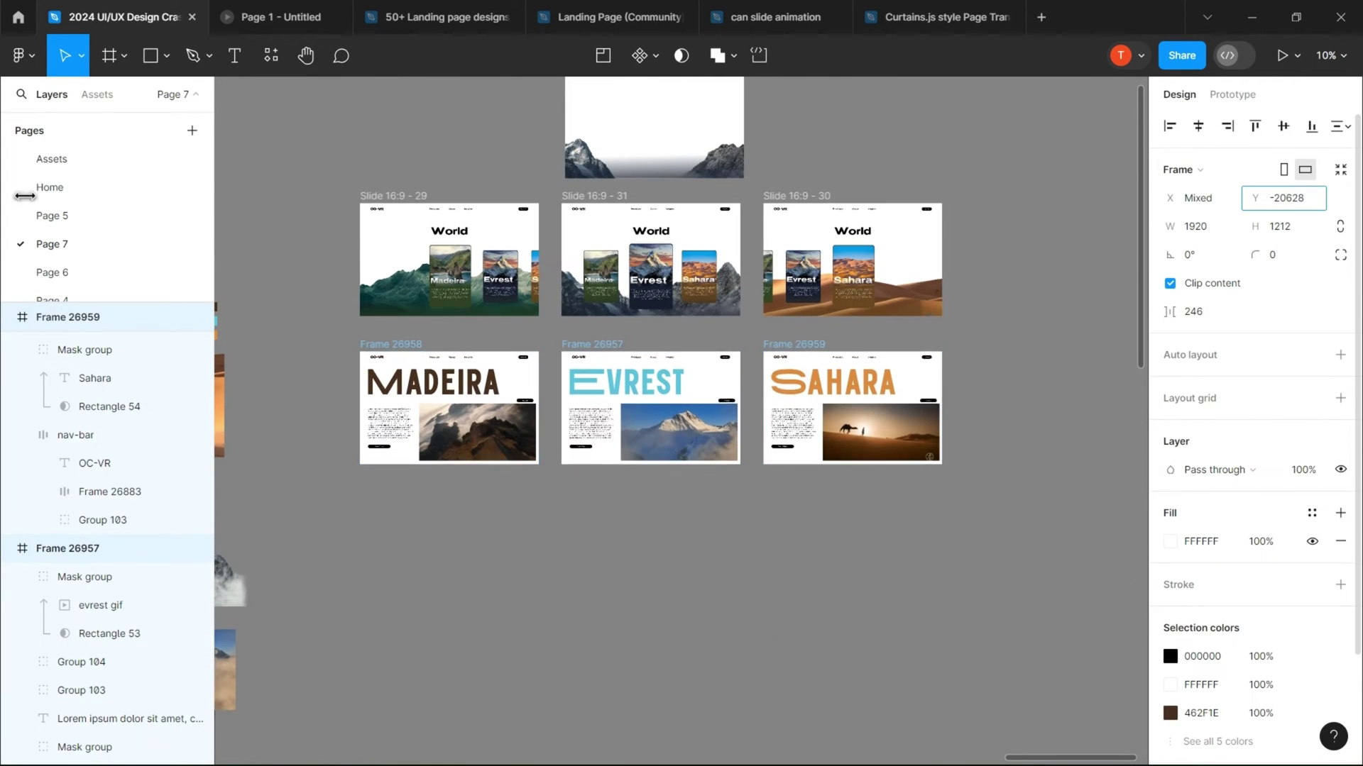
{"action": "left_click_drag", "start_coordinate": [1255, 198], "coordinate": [1155, 273]}
{"action": "key", "text": "Escape"}
{"action": "scroll", "coordinate": [702, 416], "scroll_direction": "up", "scroll_amount": 3}
- Cover the Evrest detail page with a white FFFFFF rectangle and paste it into the Madeira page
{"action": "left_click", "coordinate": [458, 327]}
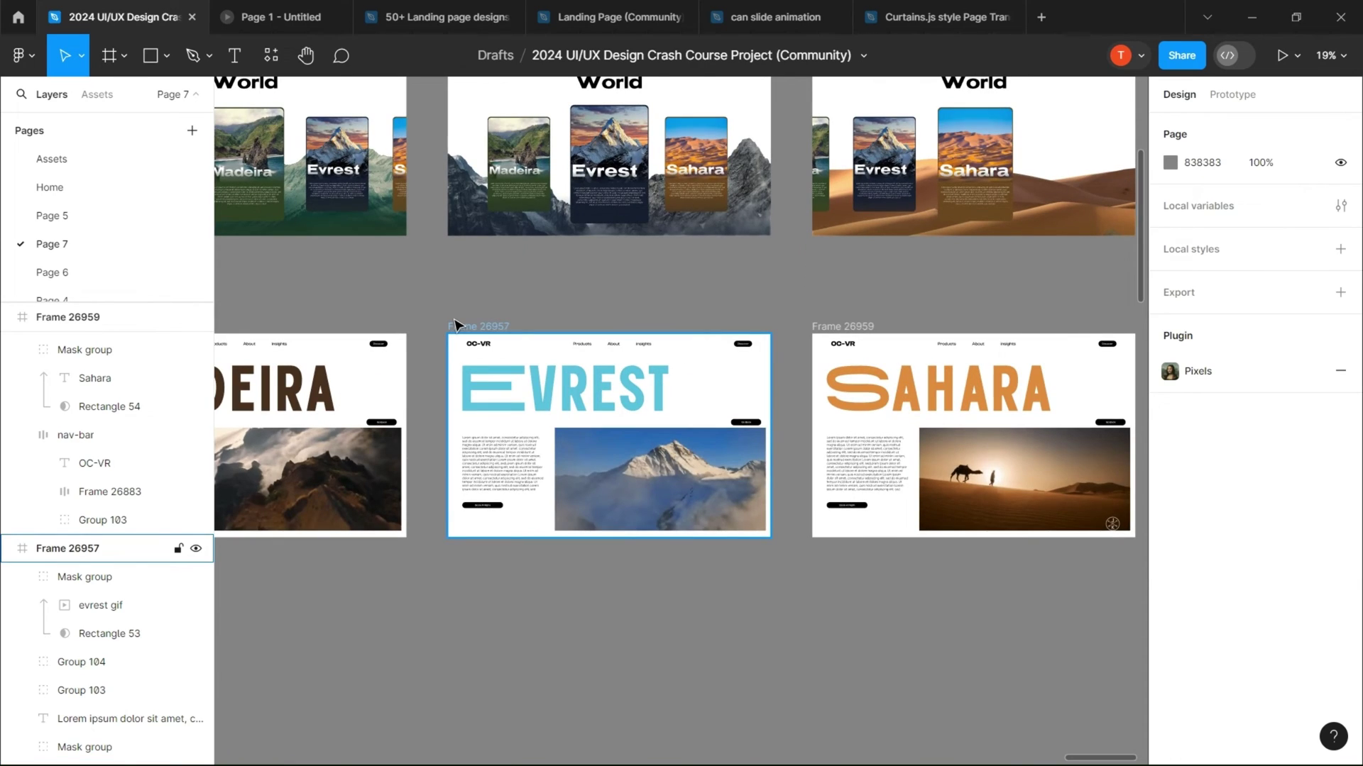
{"action": "key", "text": "r"}
{"action": "left_click_drag", "start_coordinate": [448, 334], "coordinate": [771, 538]}
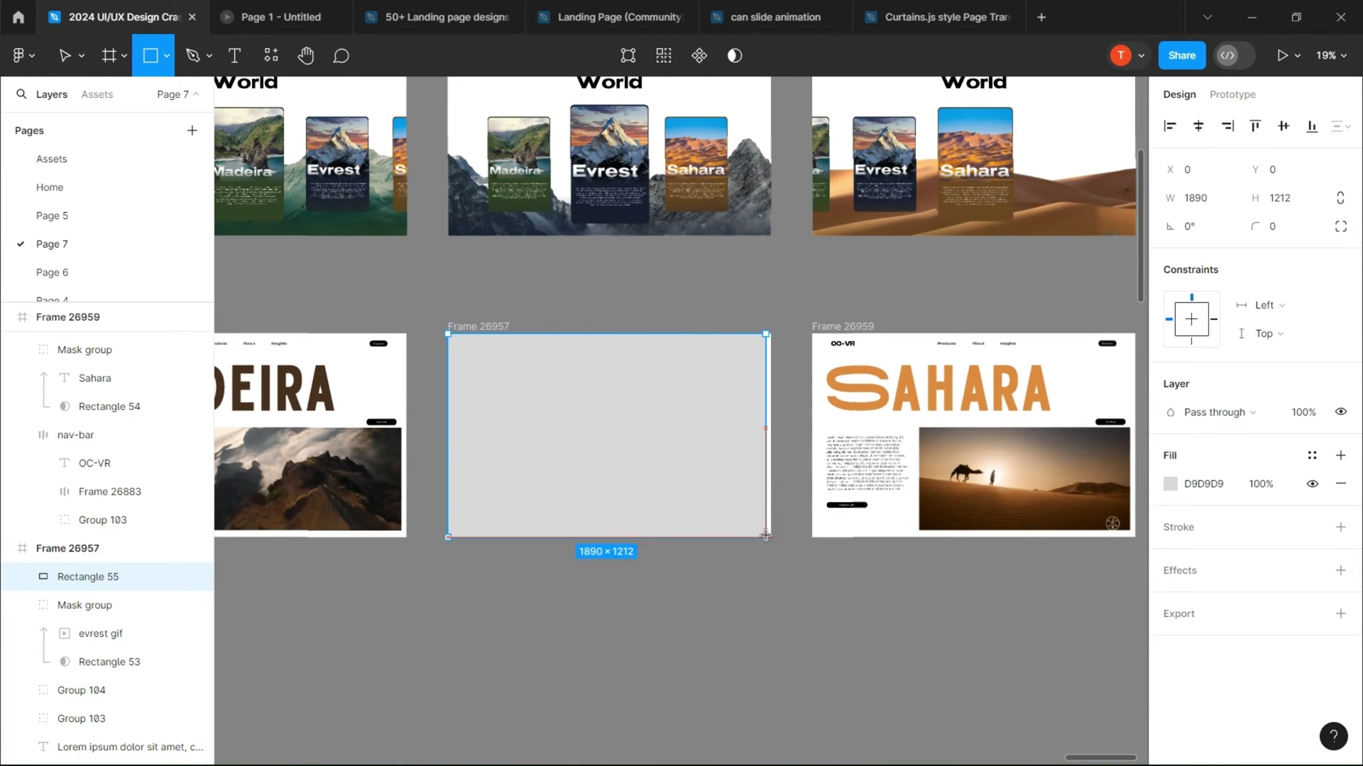
{"action": "type", "text": "FFFFFF"}
{"action": "key", "text": "Return"}
{"action": "left_click", "coordinate": [1170, 486]}
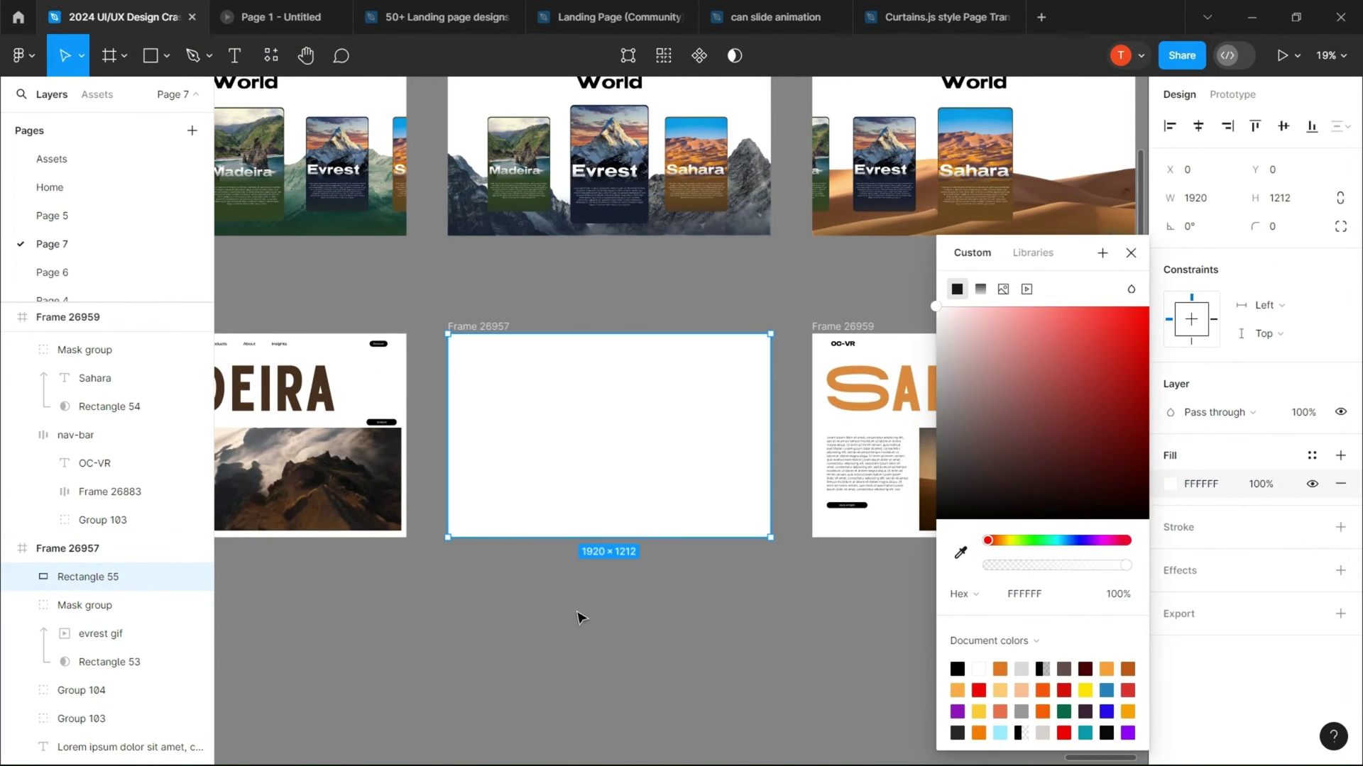
{"action": "left_click", "coordinate": [88, 580]}
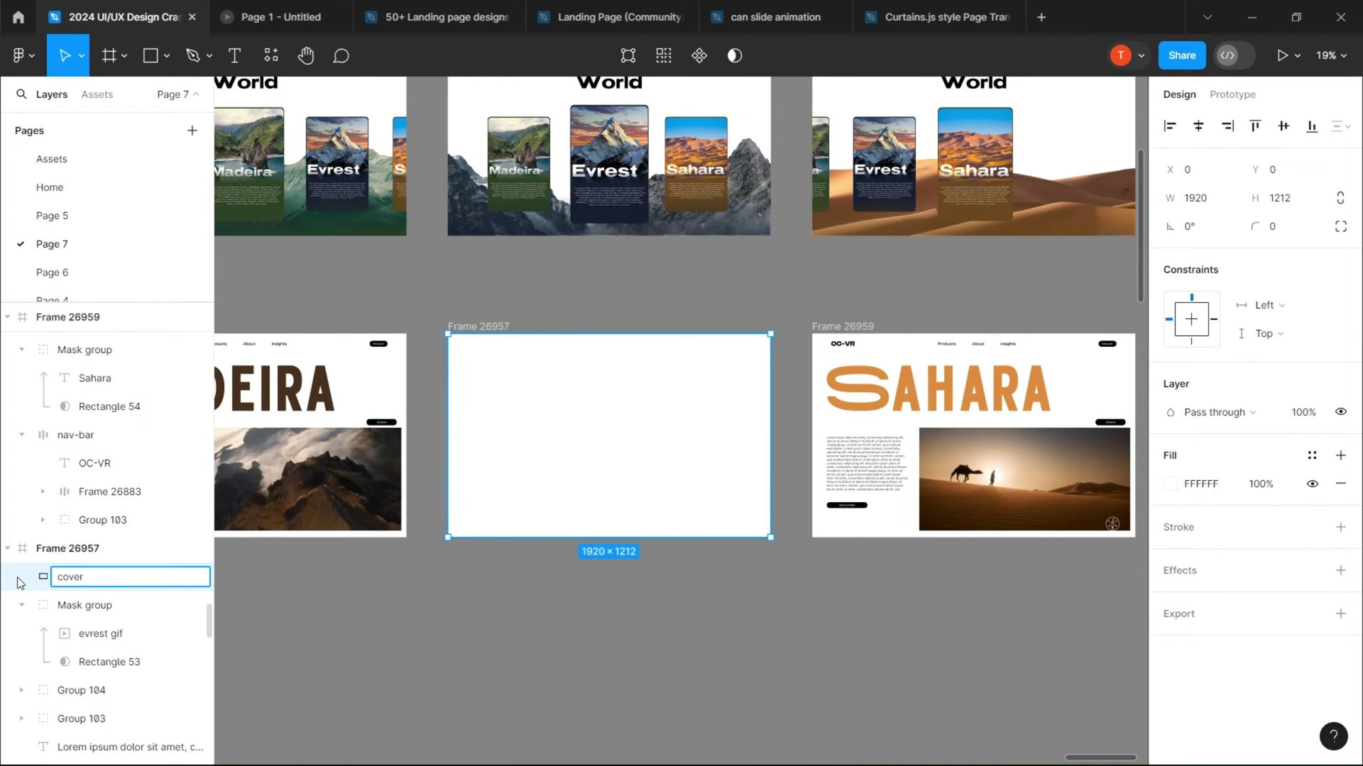
{"action": "scroll", "coordinate": [497, 425], "scroll_direction": "left", "scroll_amount": 3}
{"action": "left_click", "coordinate": [333, 298]}
{"action": "key", "text": "ctrl+v"}
- Nest the Sahara and Evrest detail pages inside their World slides at Y 1212
{"action": "scroll", "coordinate": [539, 423], "scroll_direction": "right", "scroll_amount": 5}
{"action": "left_click", "coordinate": [709, 306]}
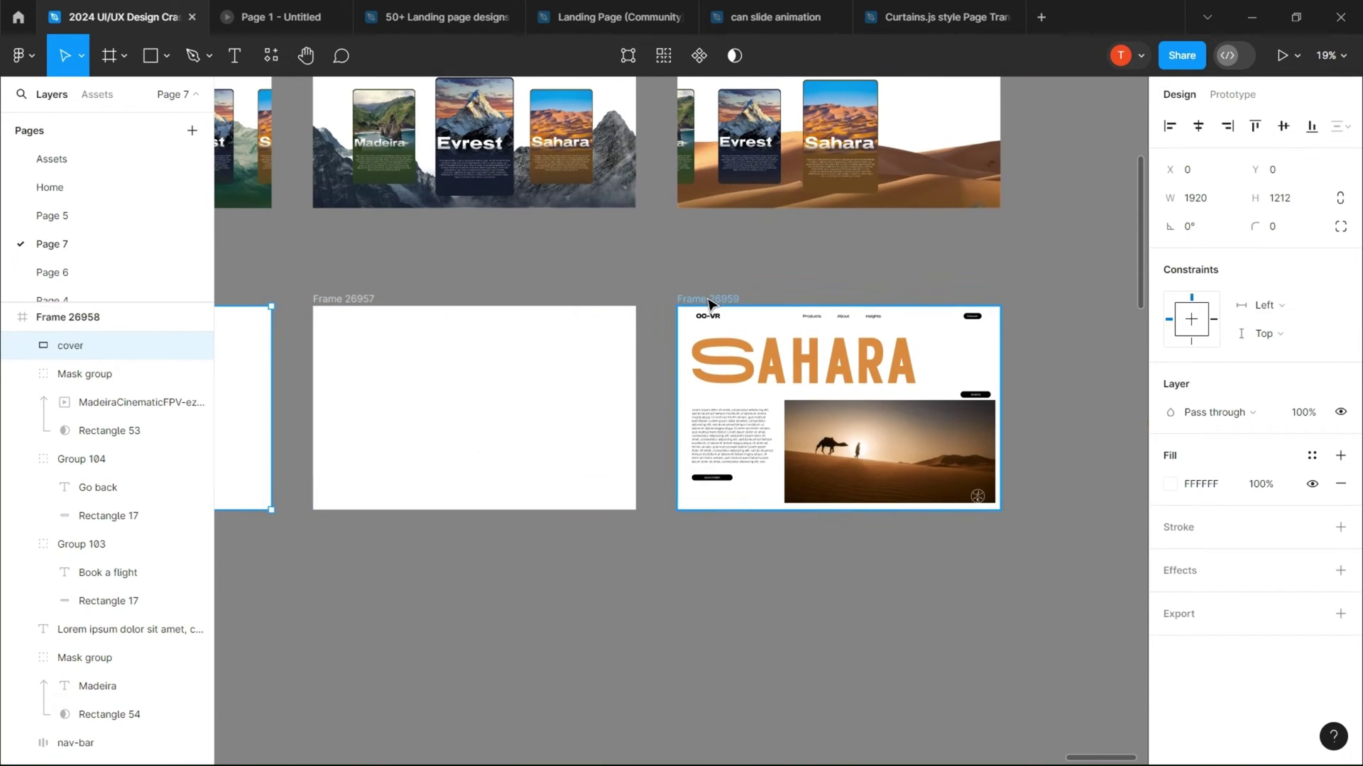
{"action": "left_click_drag", "start_coordinate": [709, 299], "coordinate": [709, 196]}
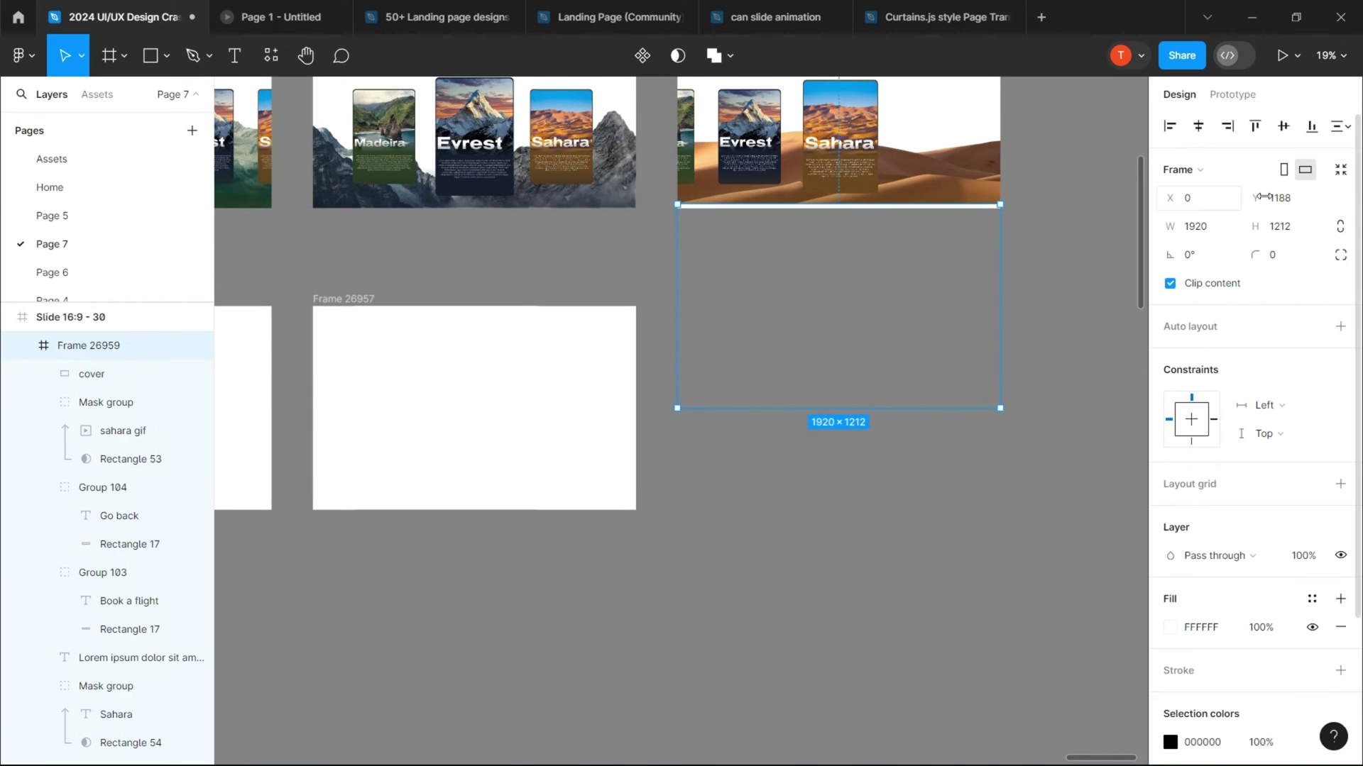
{"action": "type", "text": "12"}
{"action": "key", "text": "Return"}
{"action": "left_click_drag", "start_coordinate": [469, 397], "coordinate": [468, 299]}
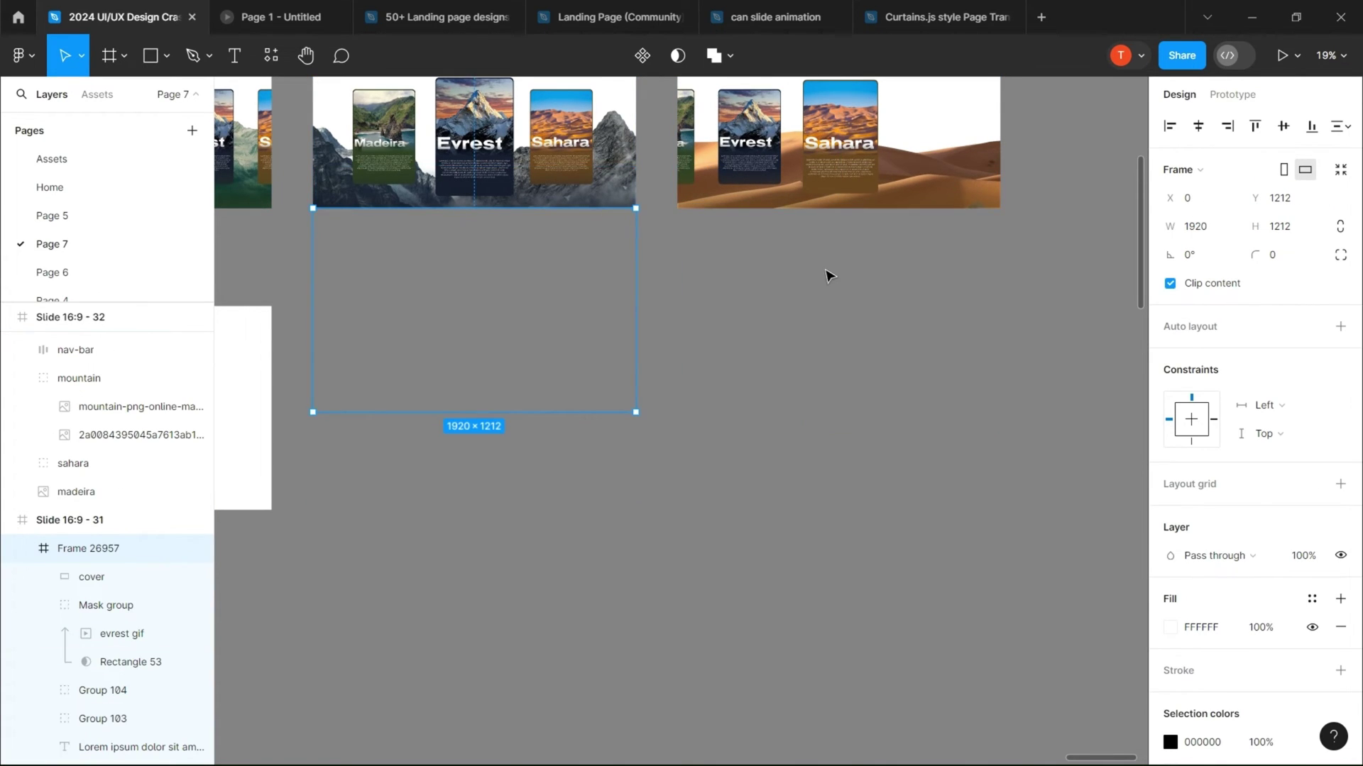
{"action": "scroll", "coordinate": [573, 413], "scroll_direction": "left", "scroll_amount": 5}
{"action": "key", "text": "Escape"}
{"action": "scroll", "coordinate": [880, 404], "scroll_direction": "down", "scroll_amount": 3}
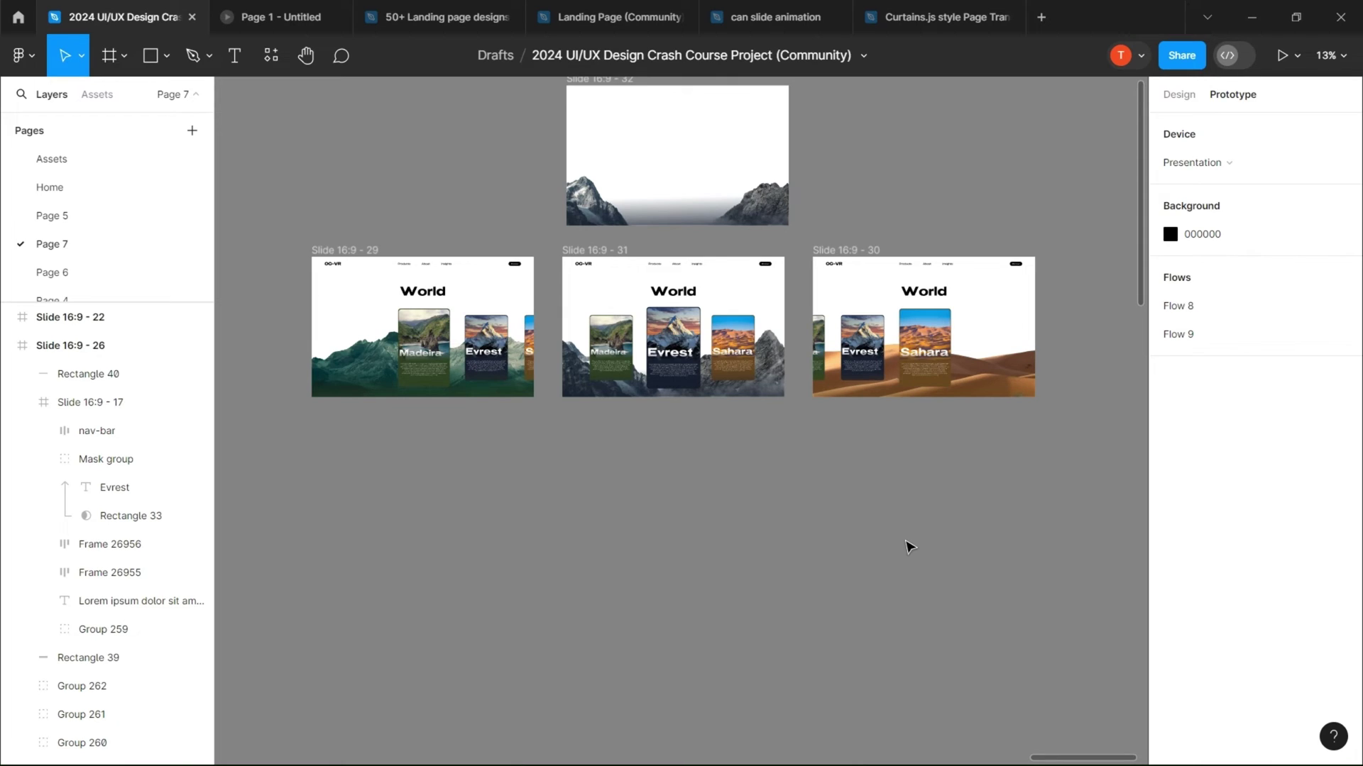
- Duplicate the three World slides into a new row below
{"action": "left_click", "coordinate": [368, 255]}
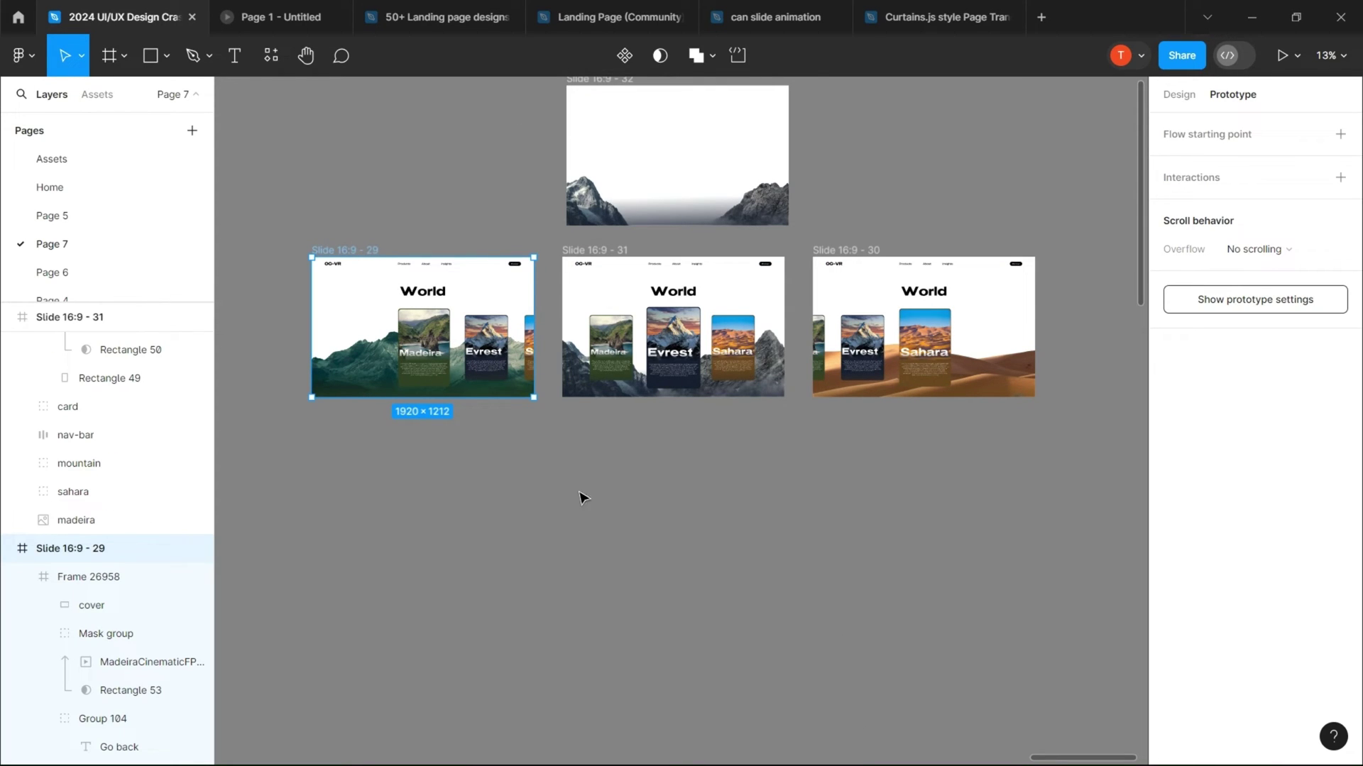
{"action": "left_click_drag", "start_coordinate": [364, 468], "coordinate": [391, 290]}
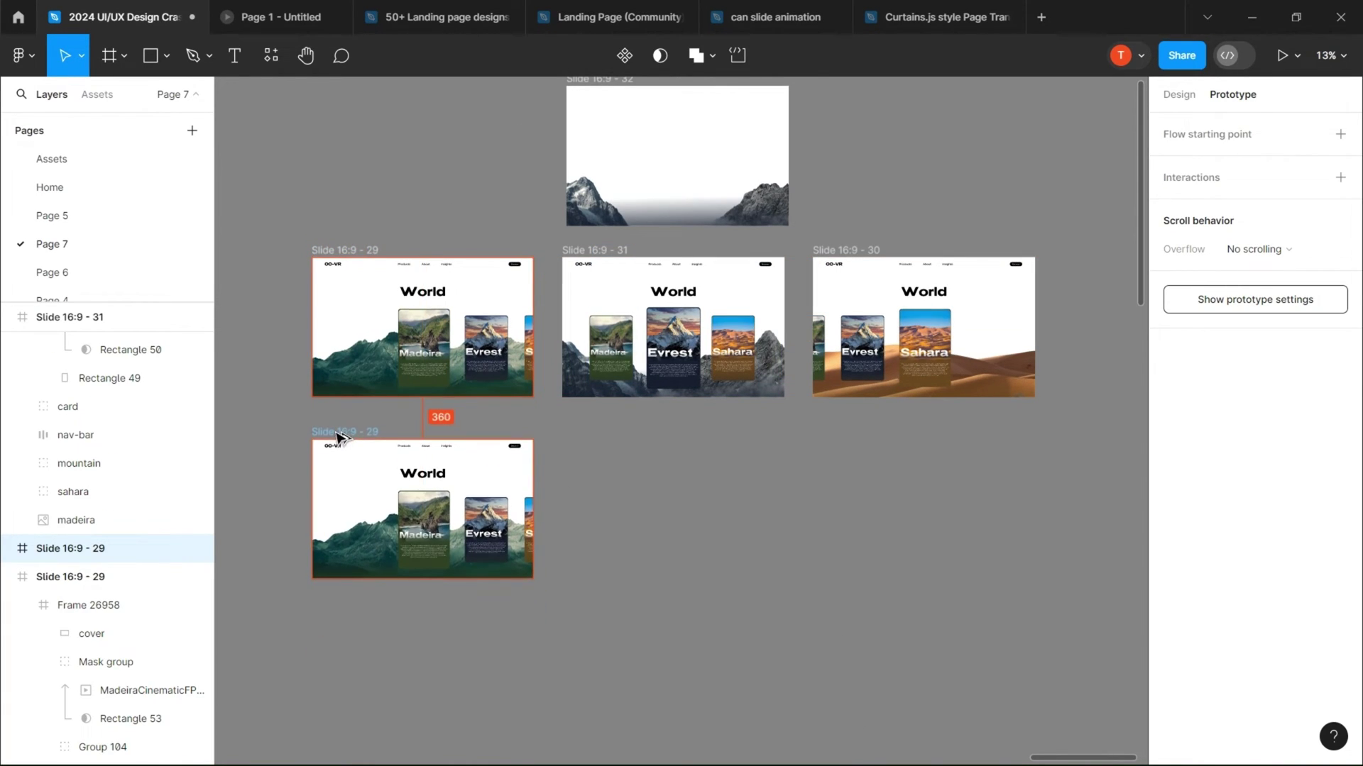
{"action": "left_click", "coordinate": [617, 264], "text": "shift"}
{"action": "left_click", "coordinate": [845, 264], "text": "shift"}
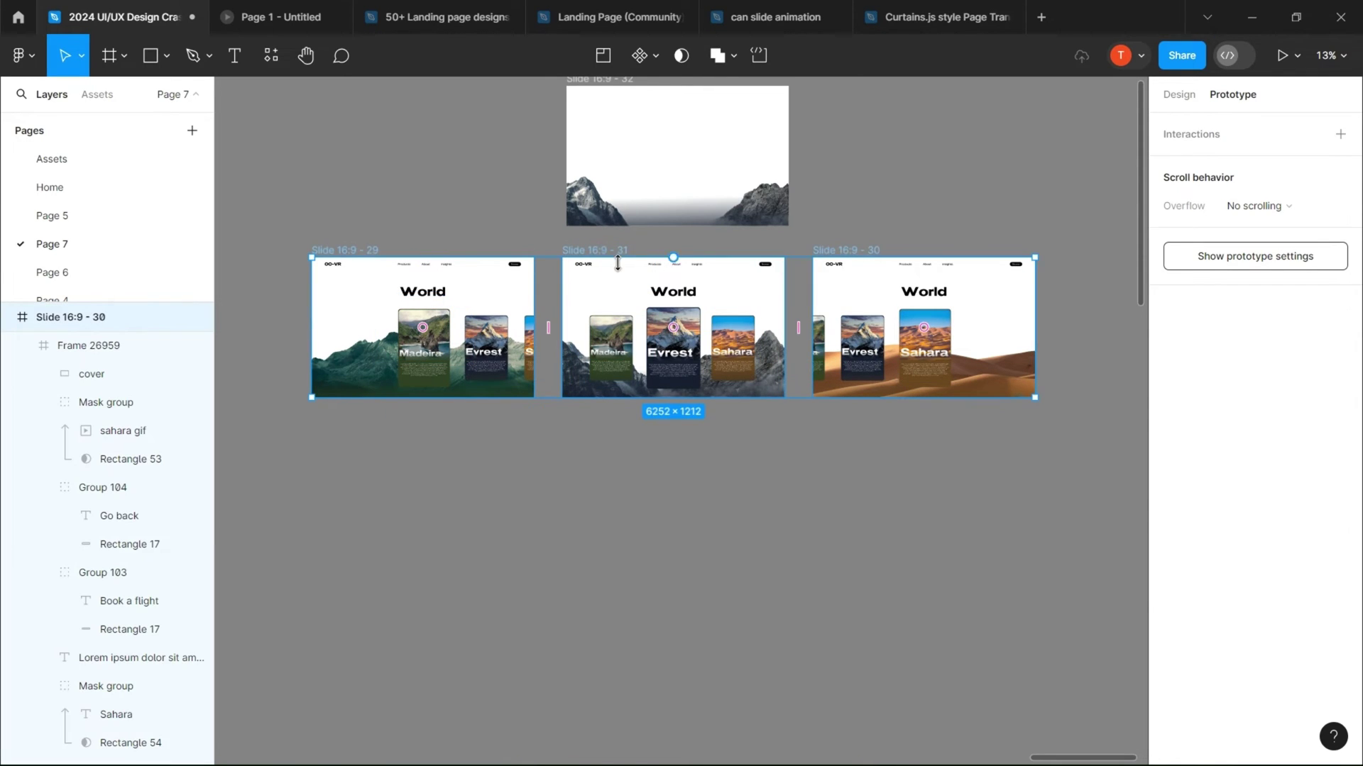
{"action": "left_click_drag", "start_coordinate": [612, 250], "coordinate": [612, 434]}
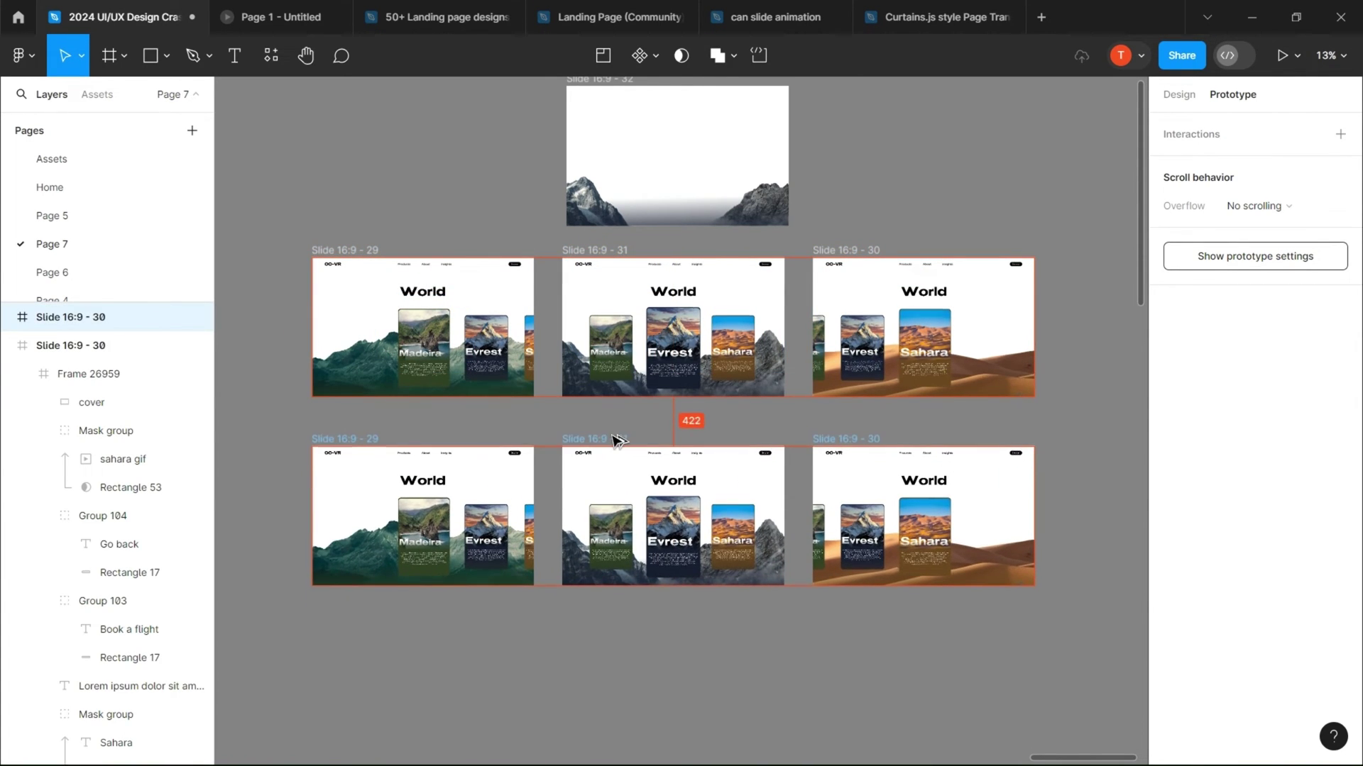
{"action": "scroll", "coordinate": [380, 441], "scroll_direction": "up", "scroll_amount": 2}
{"action": "scroll", "coordinate": [724, 520], "scroll_direction": "down", "scroll_amount": 3}
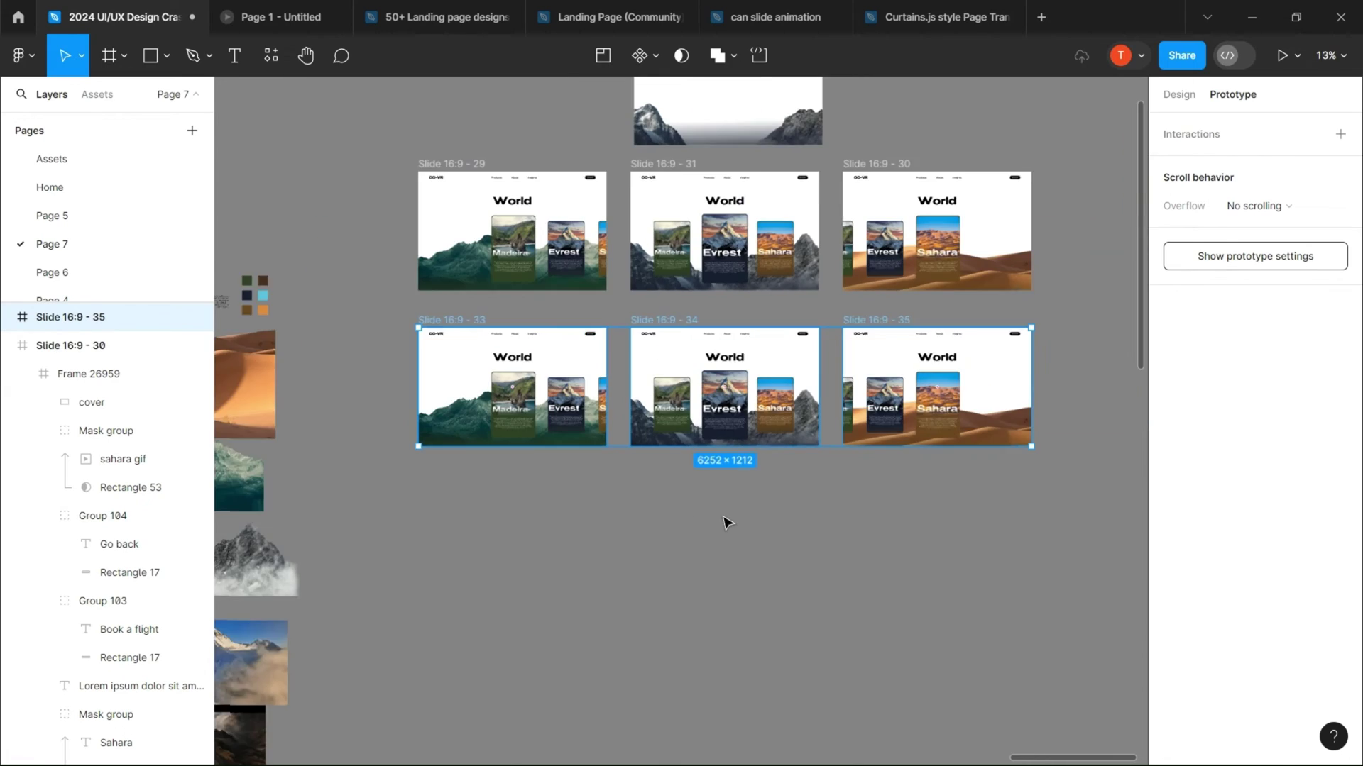
{"action": "scroll", "coordinate": [555, 517], "scroll_direction": "right", "scroll_amount": 2}
{"action": "scroll", "coordinate": [555, 517], "scroll_direction": "up", "scroll_amount": 2}
- Set the detail pages in copied slides 33–35 to Y 0 so they fill each slide
{"action": "left_click", "coordinate": [21, 345]}
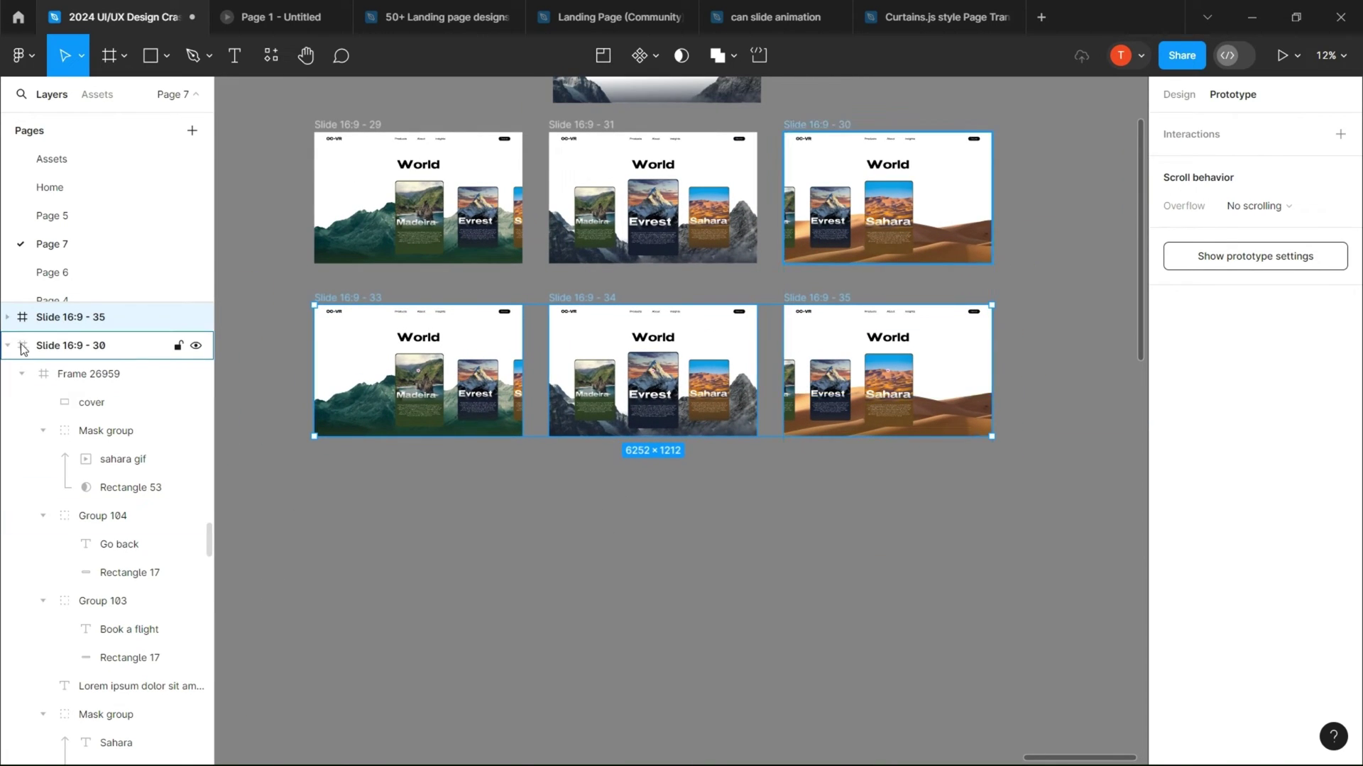
{"action": "left_click", "coordinate": [364, 298]}
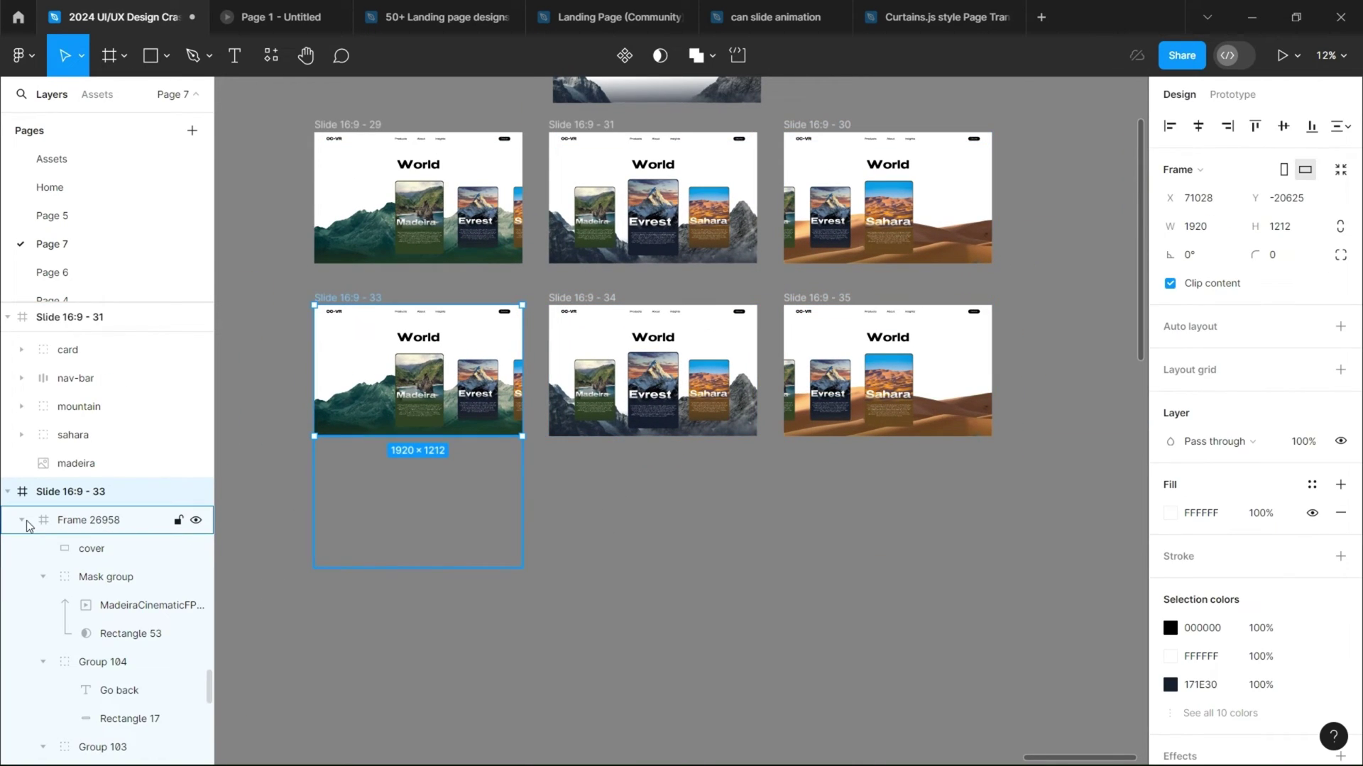
{"action": "left_click", "coordinate": [23, 521]}
{"action": "left_click", "coordinate": [84, 526]}
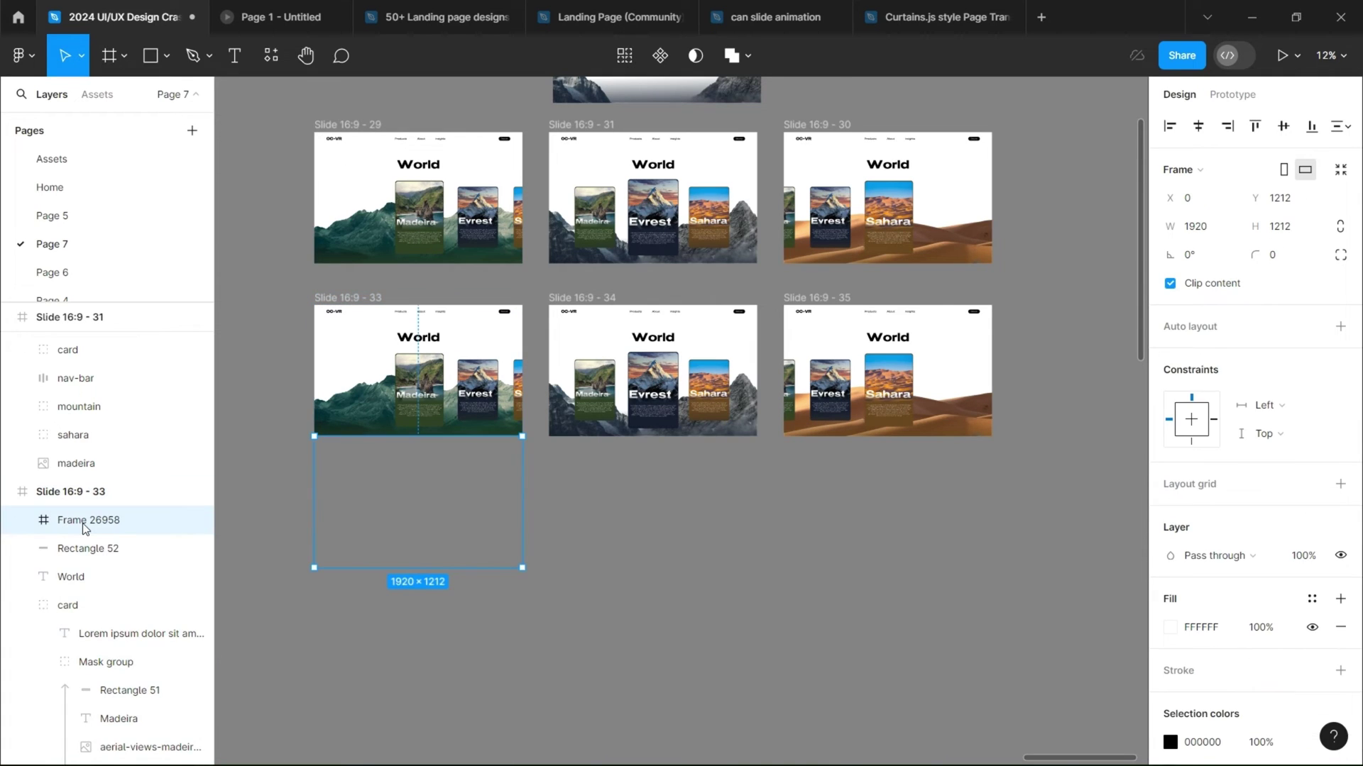
{"action": "left_click", "coordinate": [1290, 202]}
{"action": "type", "text": "0"}
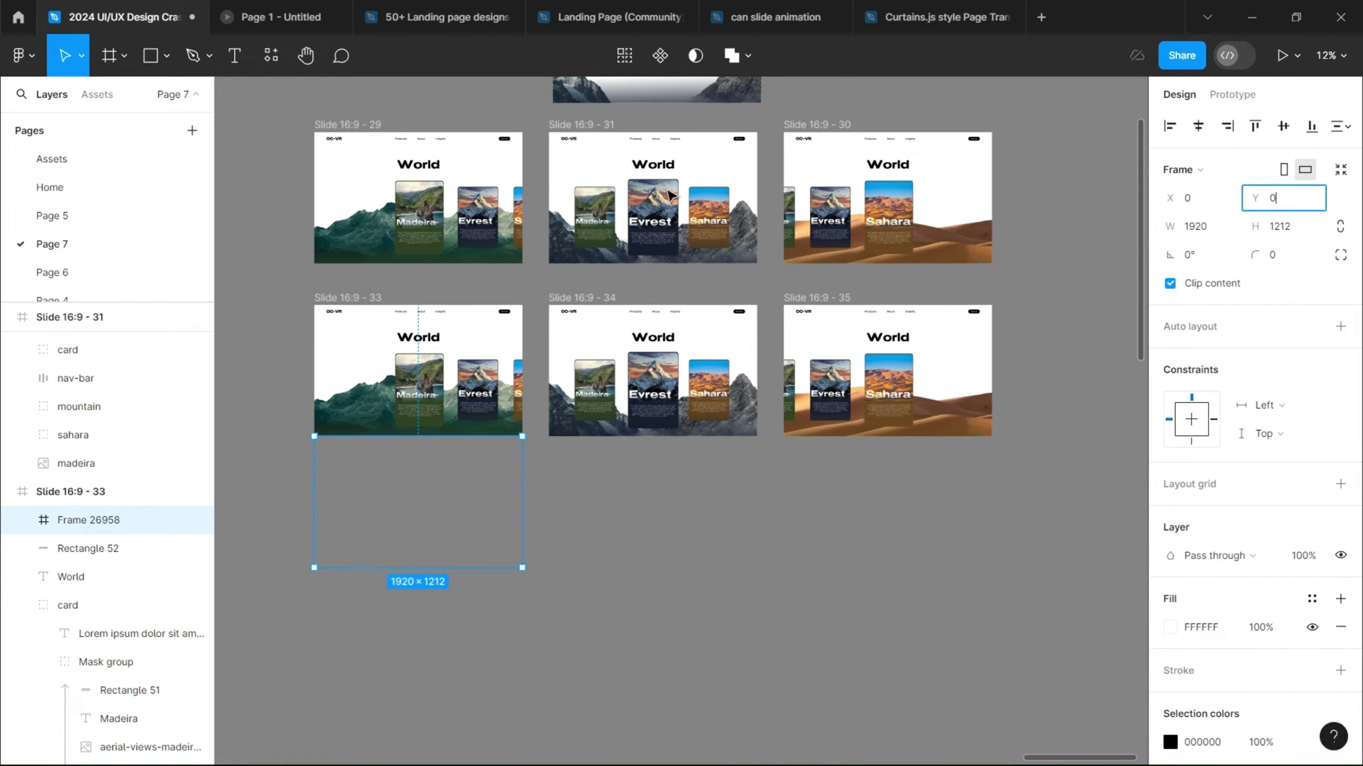
{"action": "left_click", "coordinate": [572, 304]}
{"action": "left_click", "coordinate": [88, 374]}
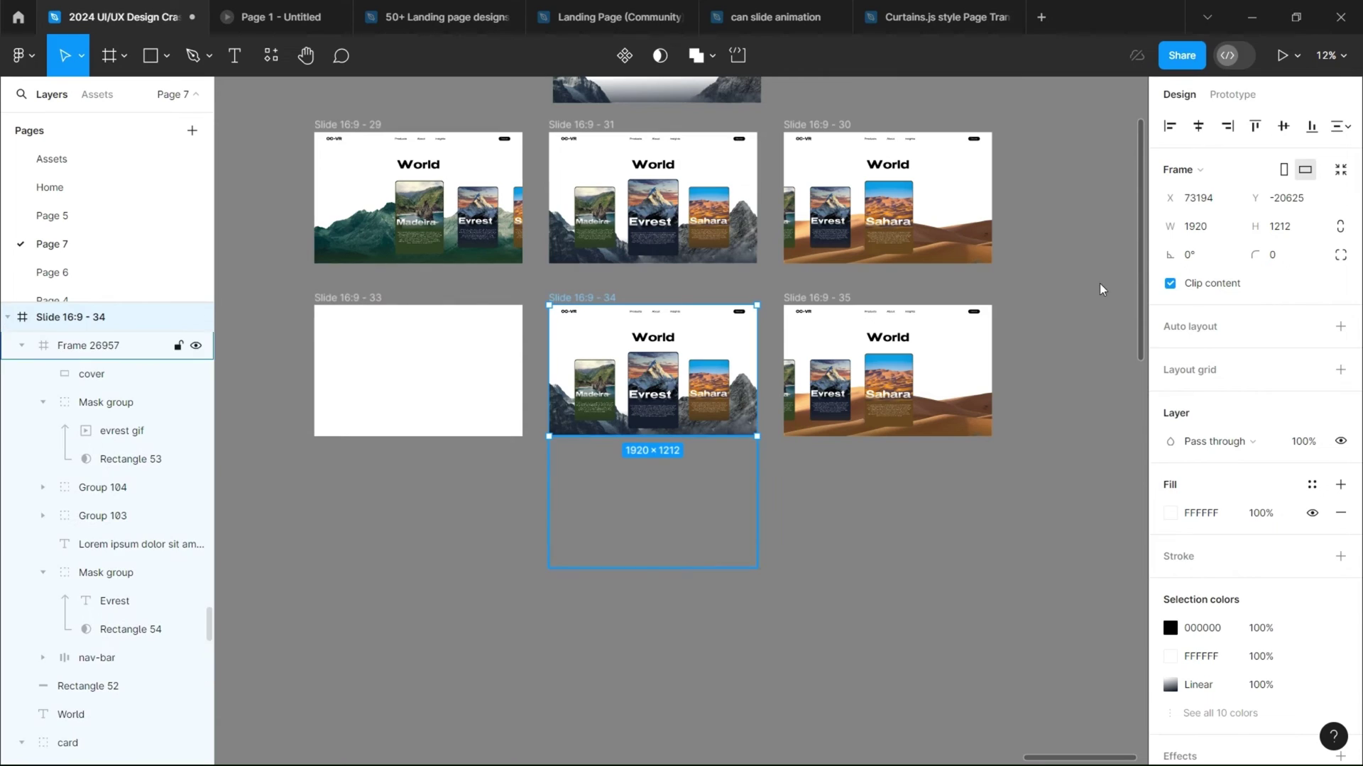
{"action": "left_click", "coordinate": [1284, 198]}
{"action": "type", "text": "0"}
{"action": "key", "text": "Return"}
{"action": "left_click", "coordinate": [9, 342]}
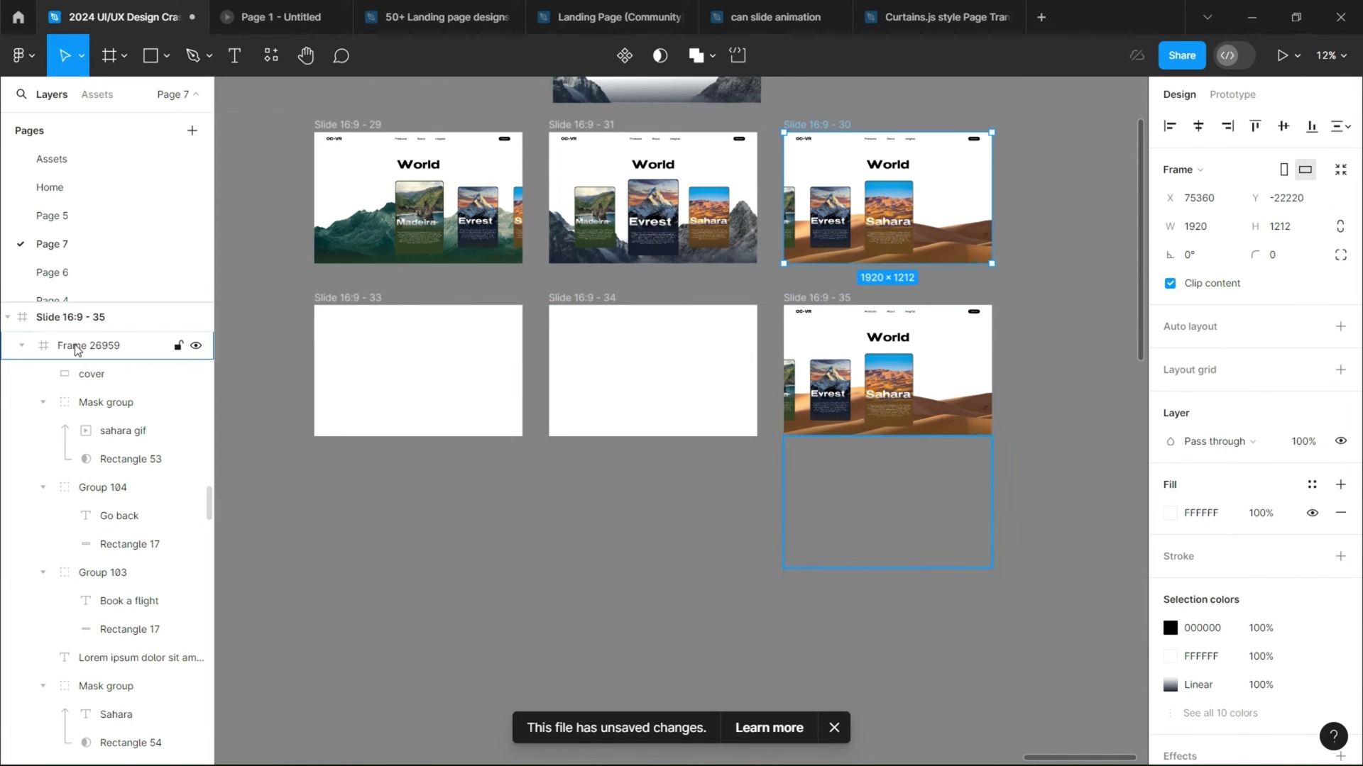
- Duplicate slides 33–35 into another row
{"action": "left_click", "coordinate": [425, 320]}
{"action": "left_click", "coordinate": [579, 305], "text": "shift"}
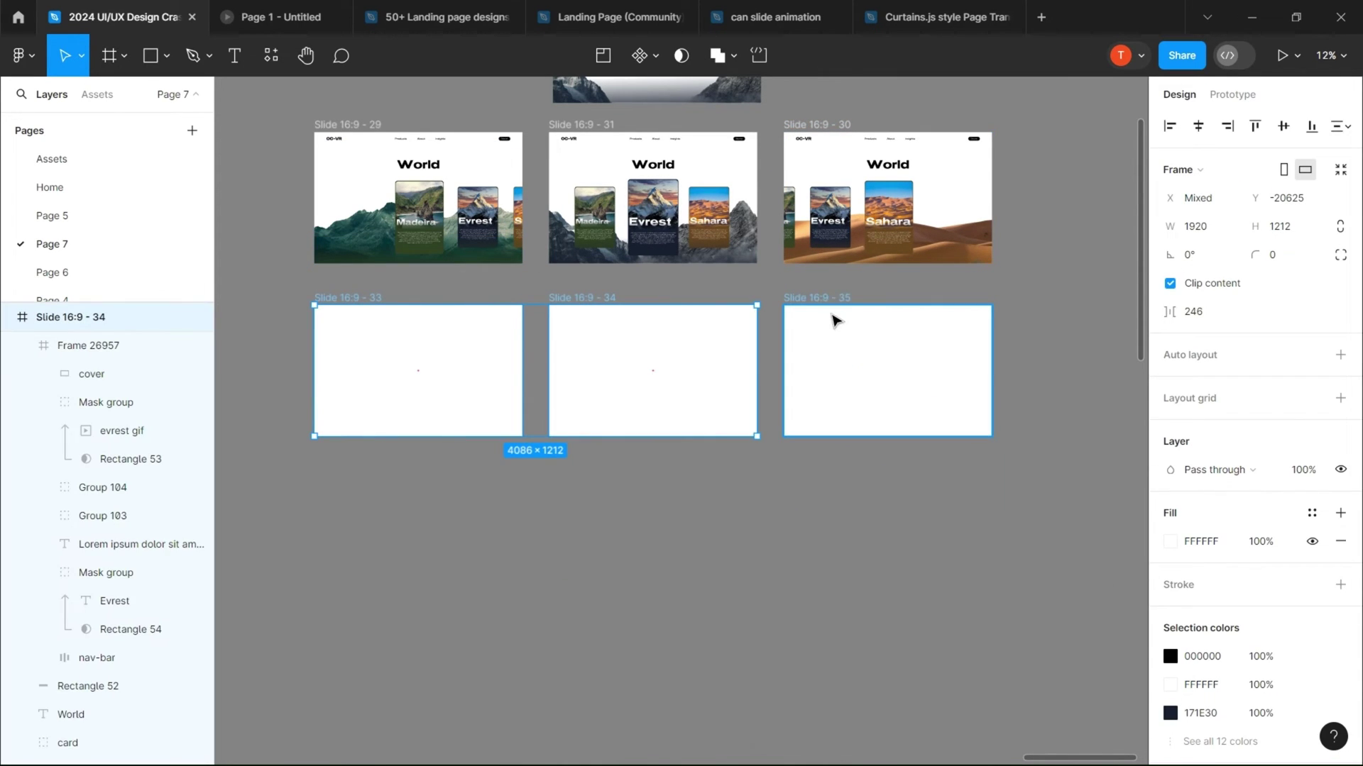
{"action": "left_click", "coordinate": [816, 313], "text": "shift"}
{"action": "key", "text": "ctrl+d"}
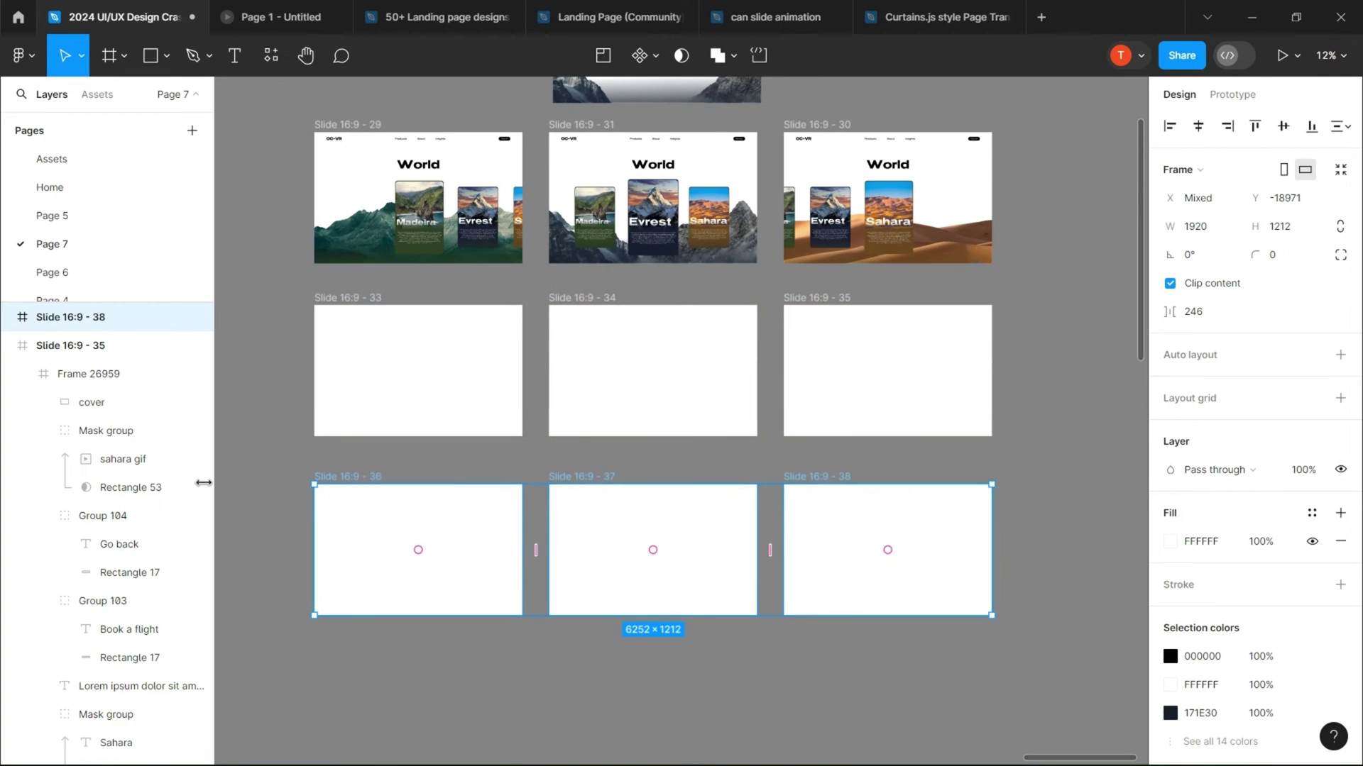
- Move the white covers in slides 36, 37 and 38 to Y -1212, revealing MADEIRA, EVREST and SAHARA
{"action": "left_click", "coordinate": [47, 550]}
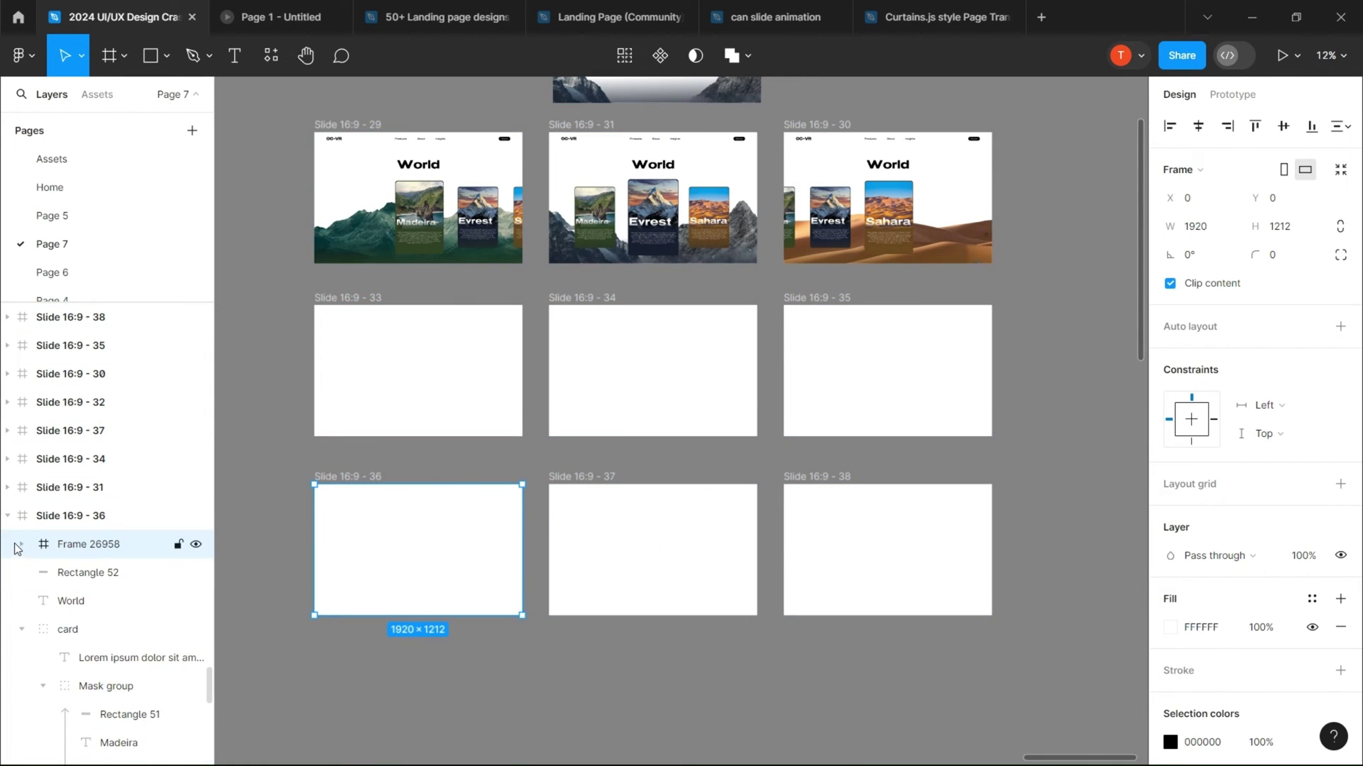
{"action": "left_click", "coordinate": [17, 549]}
{"action": "left_click", "coordinate": [78, 572]}
{"action": "type", "text": "-1212"}
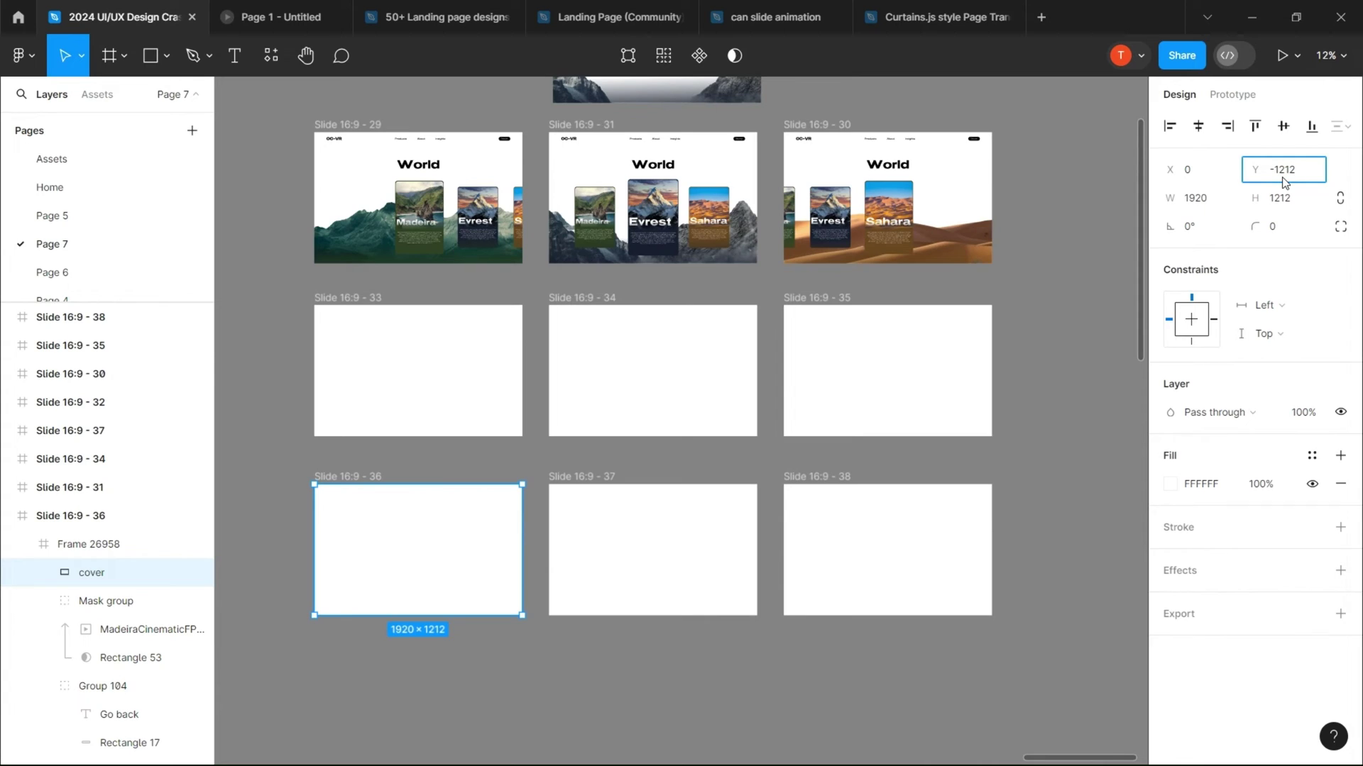
{"action": "left_click", "coordinate": [624, 539]}
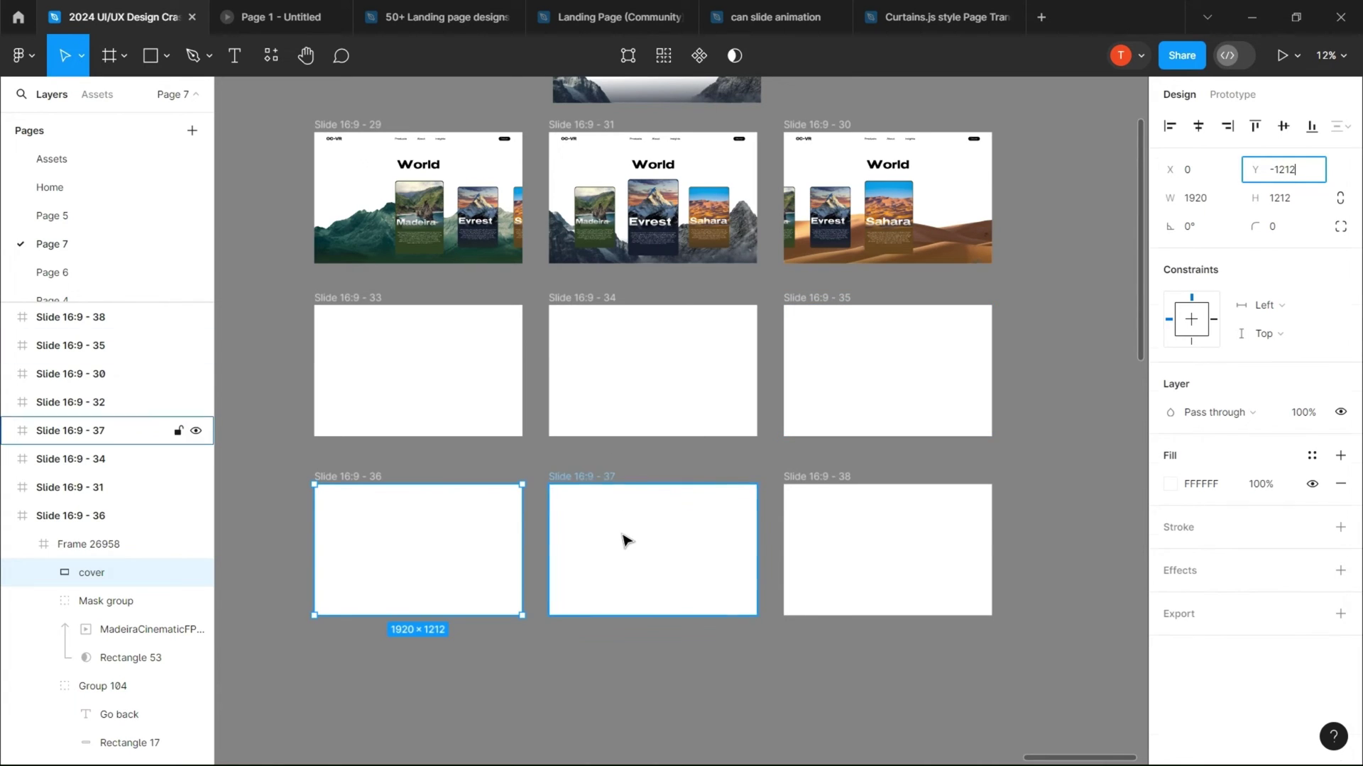
{"action": "left_click", "coordinate": [9, 430]}
{"action": "left_click", "coordinate": [91, 487]}
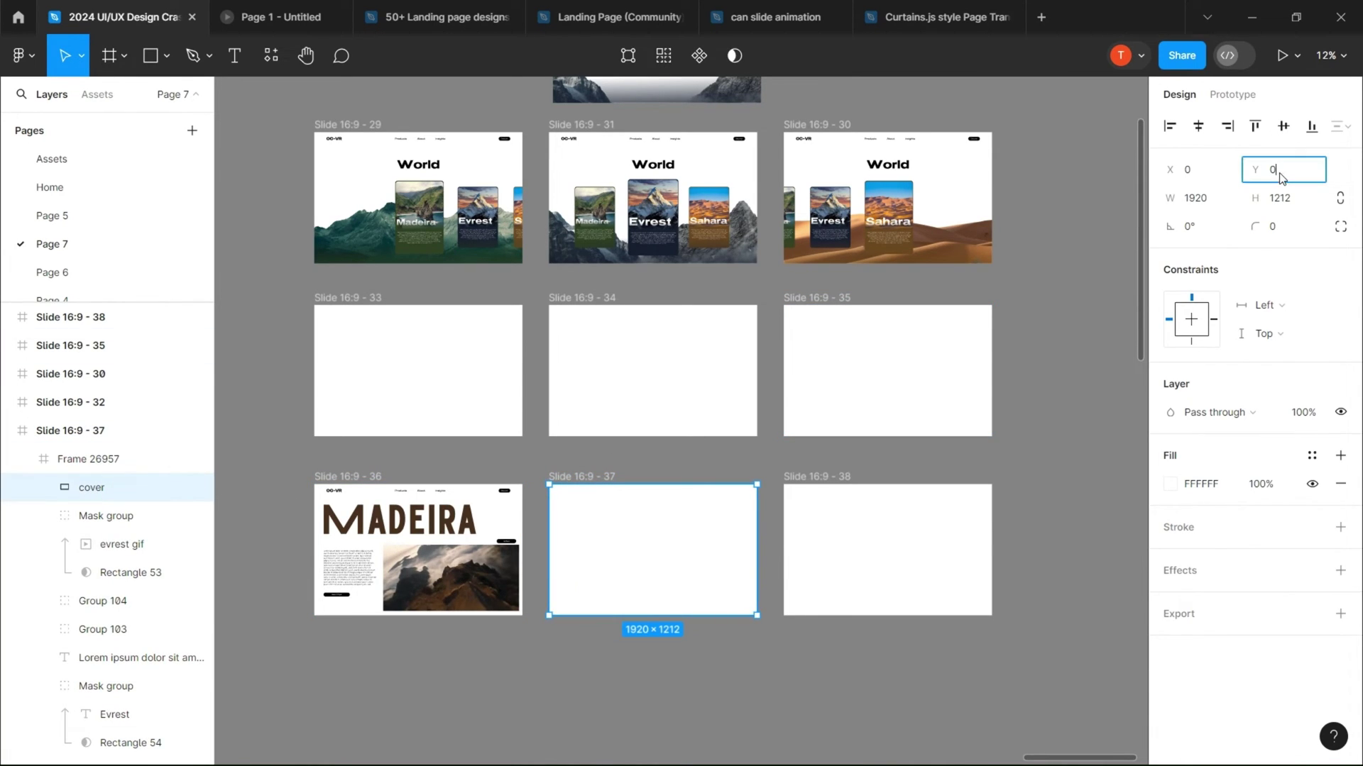
{"action": "type", "text": "-1212"}
{"action": "key", "text": "Return"}
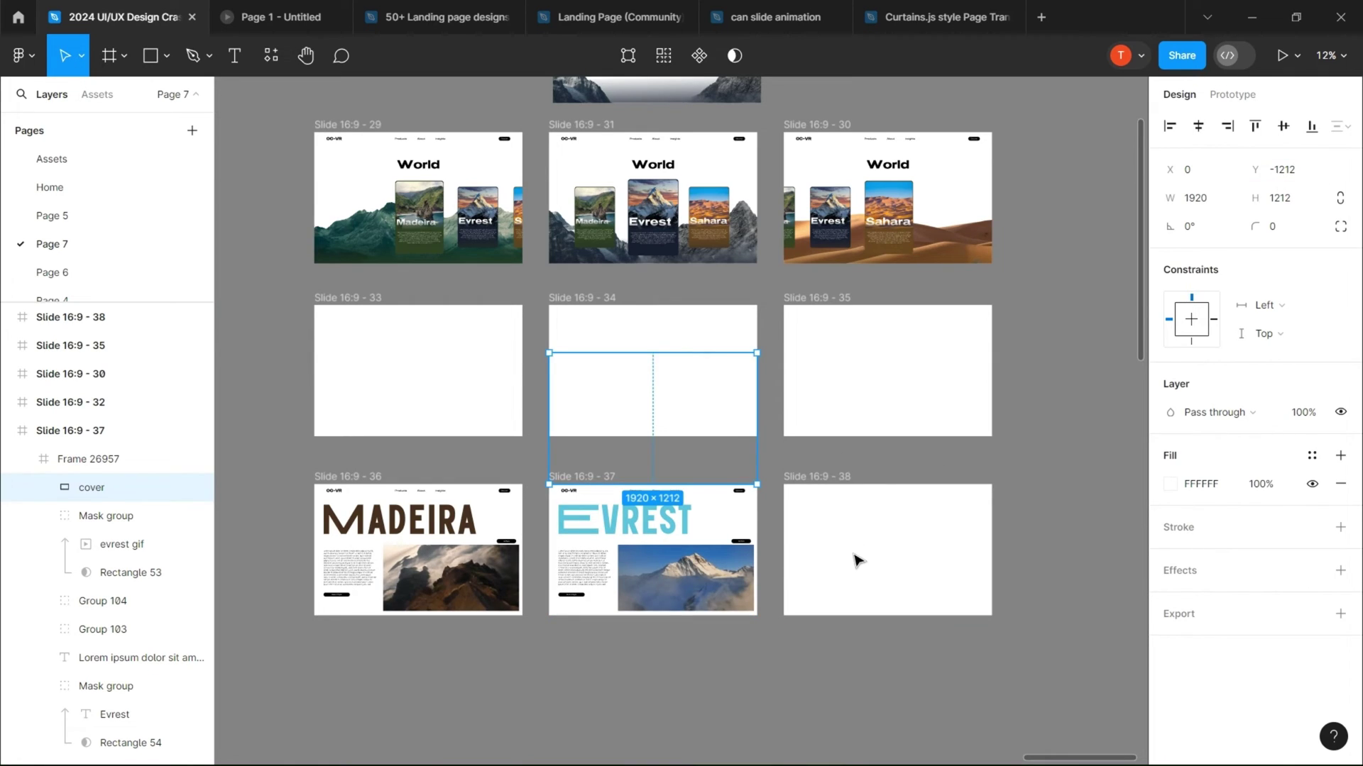
{"action": "left_click", "coordinate": [856, 561]}
{"action": "left_click", "coordinate": [8, 317]}
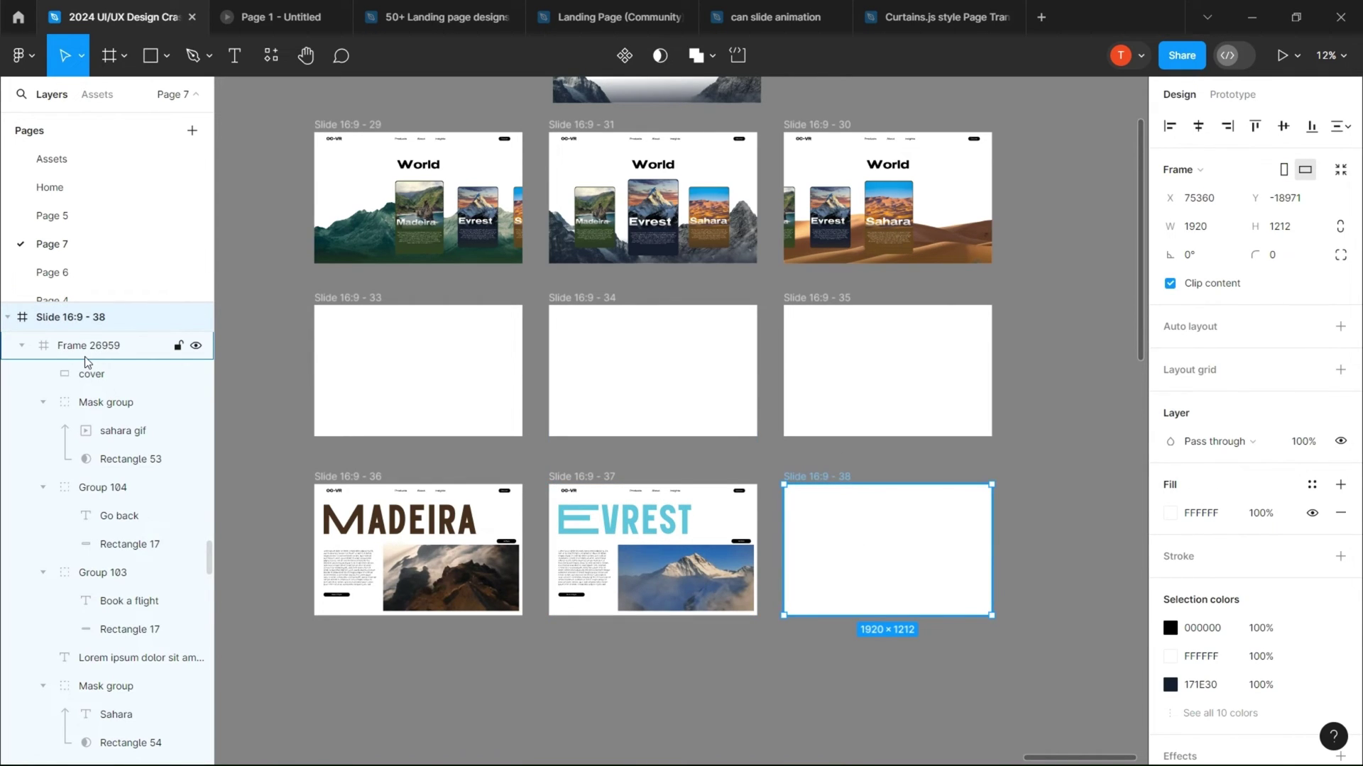
{"action": "left_click", "coordinate": [87, 384]}
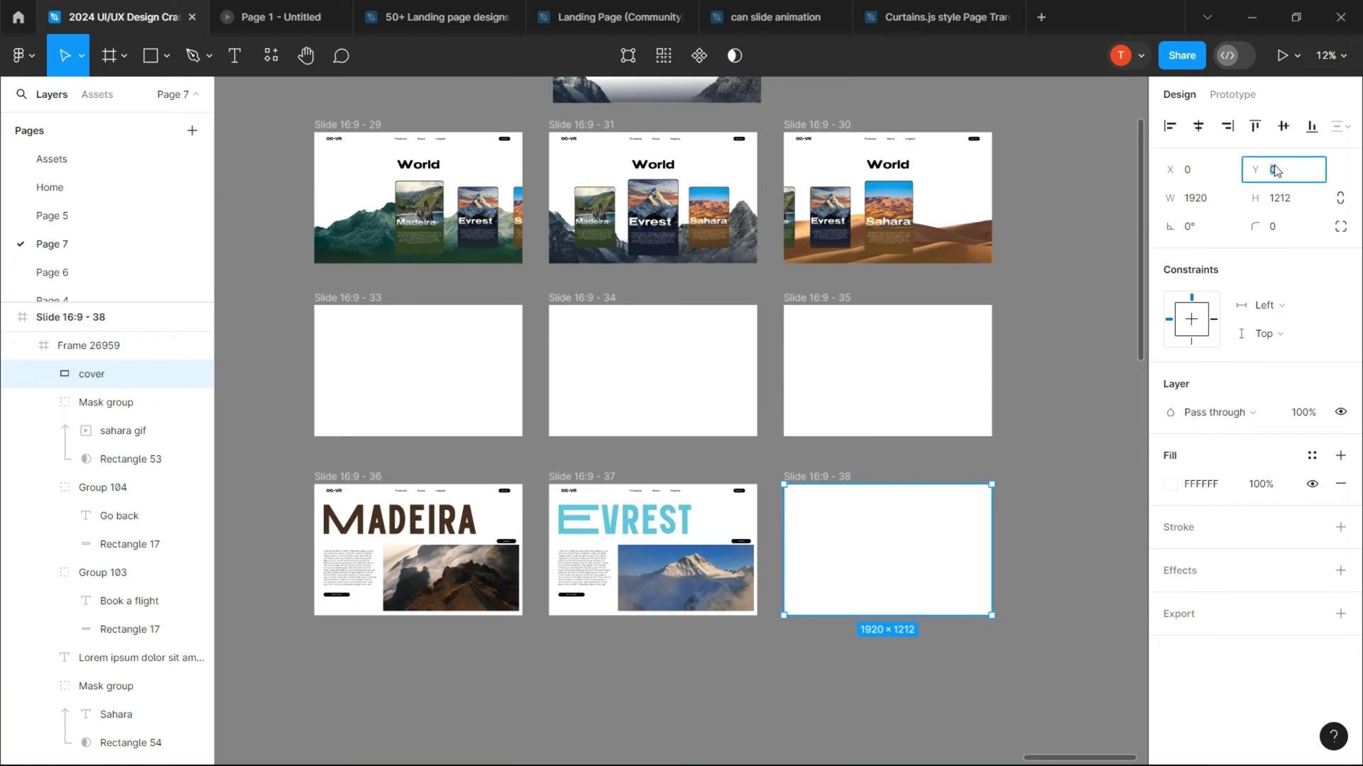
{"action": "type", "text": "-1212"}
{"action": "key", "text": "Return"}
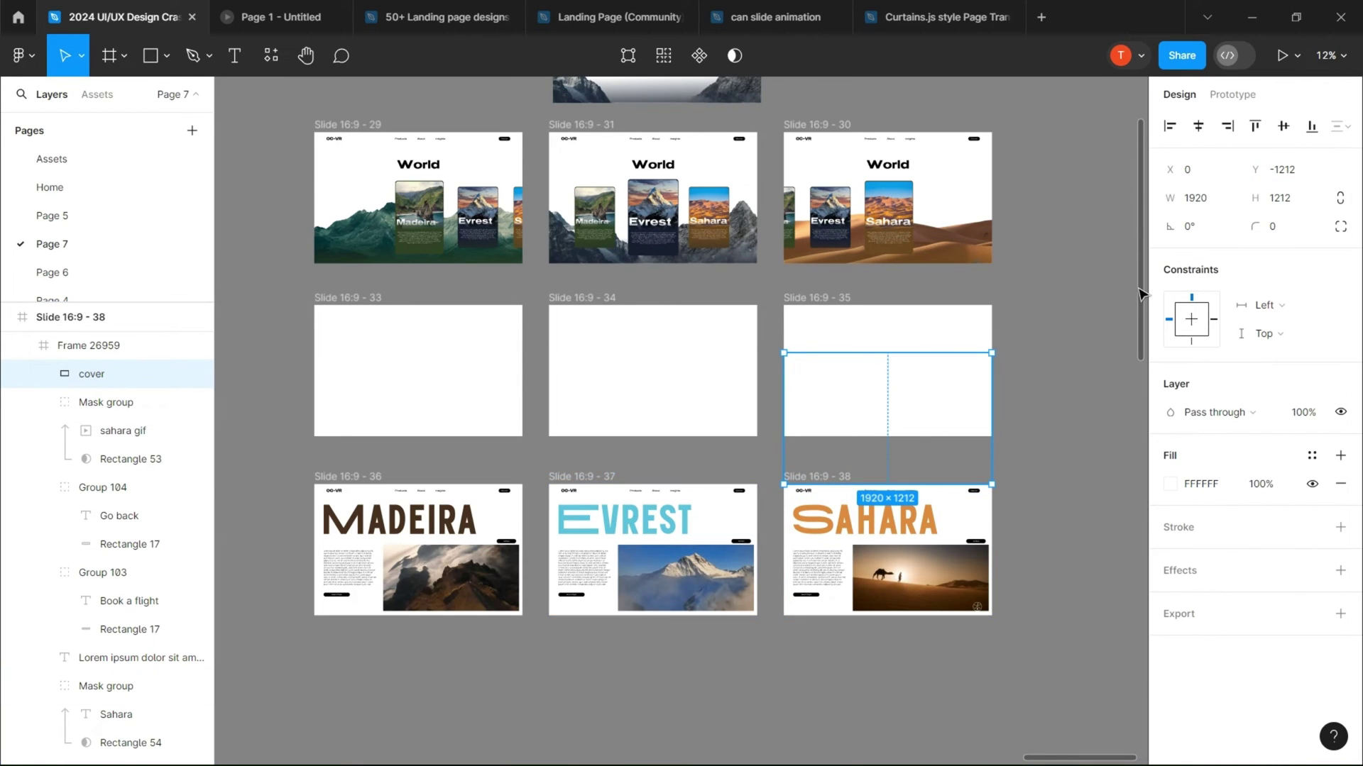
{"action": "left_click", "coordinate": [253, 414]}
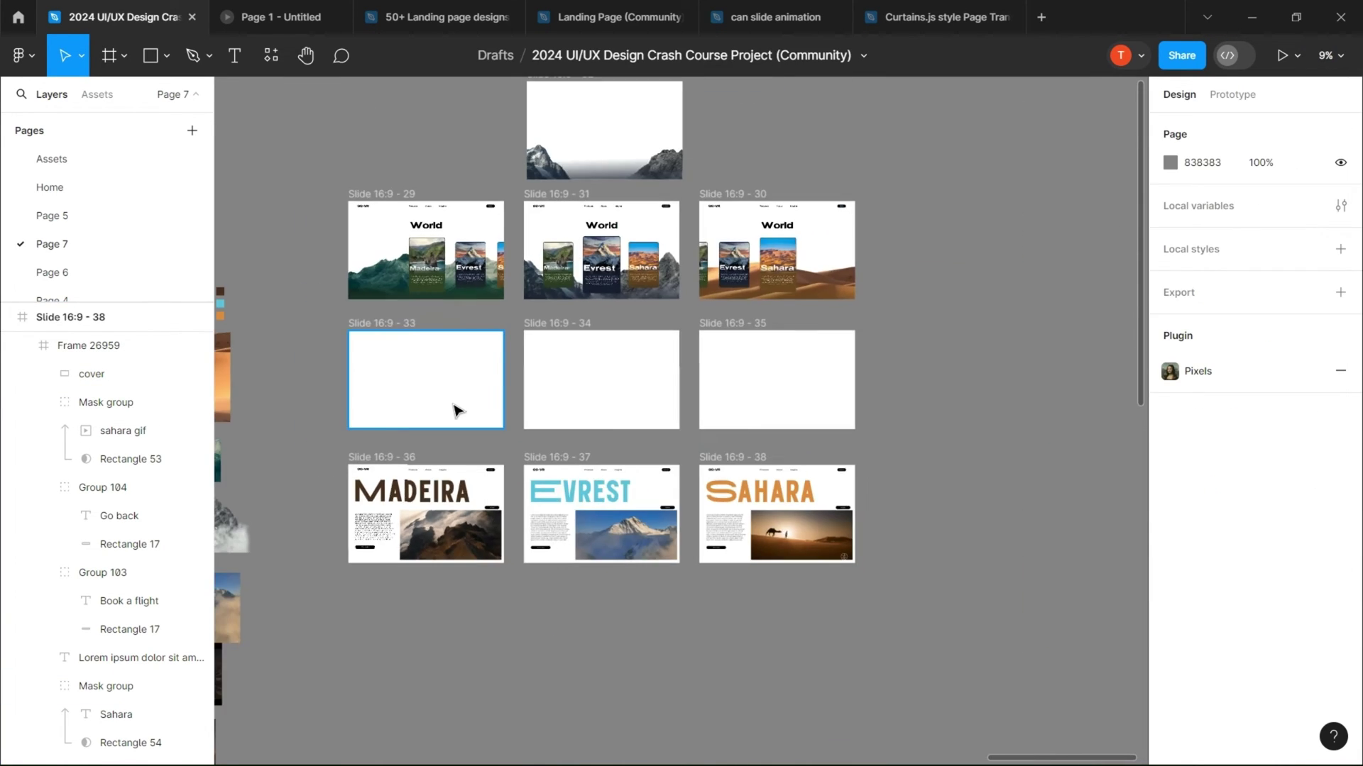
- Hide slide 33's cover and shrink video mask Rectangle 53 to a 49 px strip
{"action": "scroll", "coordinate": [446, 385], "scroll_direction": "up", "scroll_amount": 3}
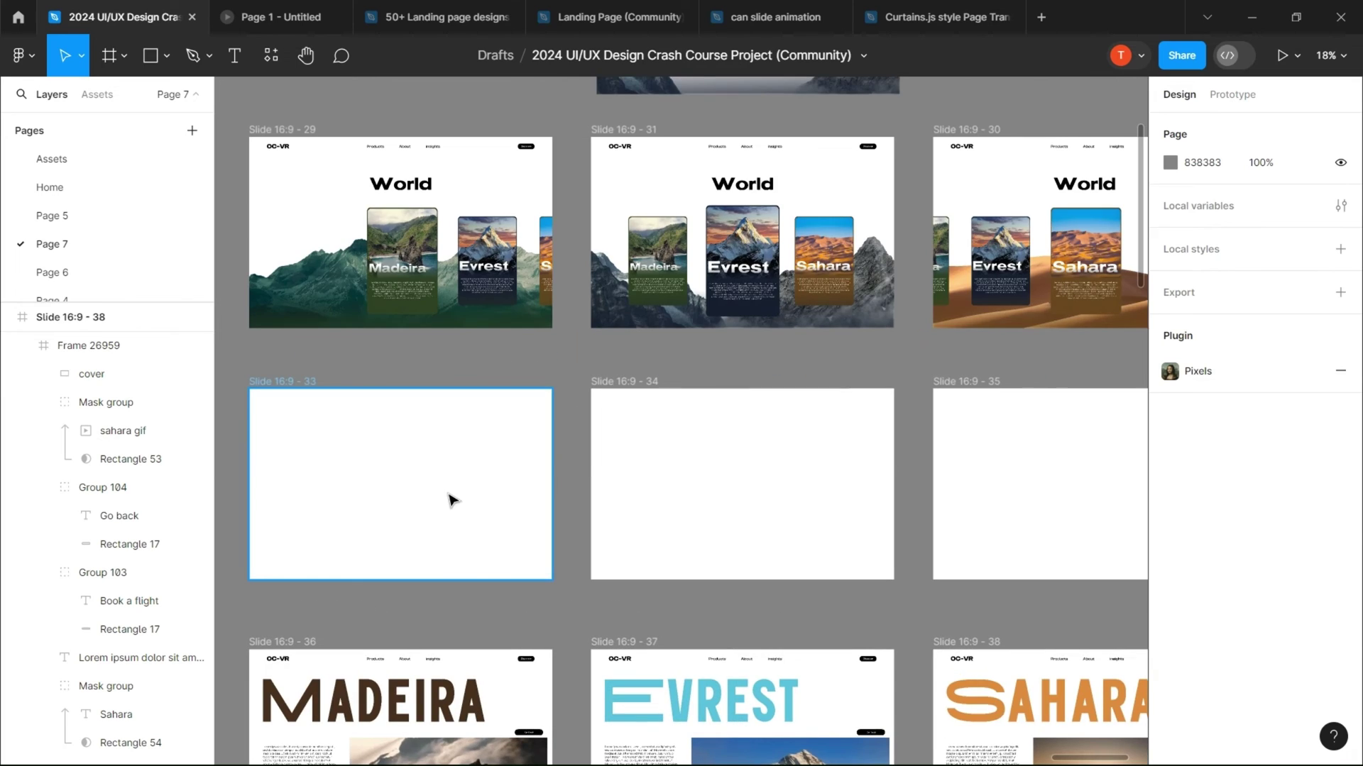
{"action": "left_click", "coordinate": [452, 500]}
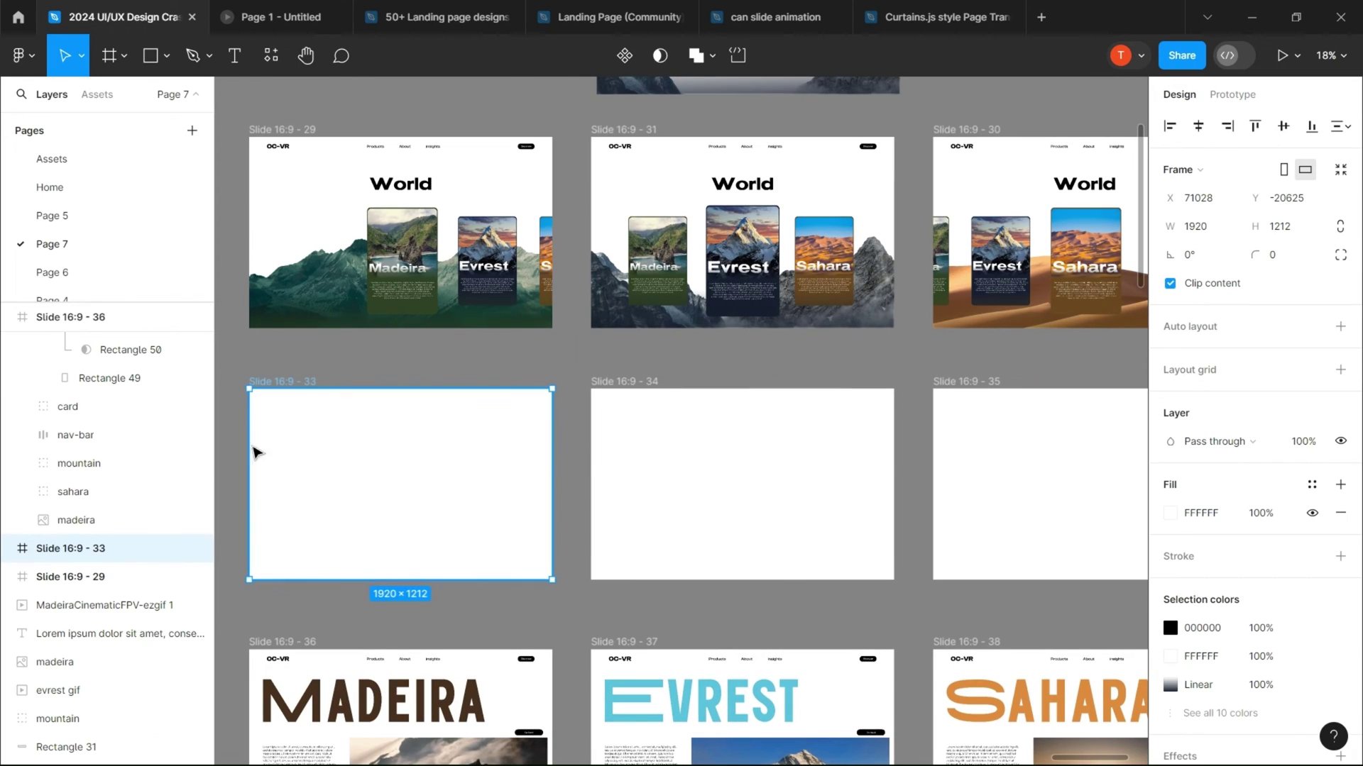
{"action": "left_click", "coordinate": [9, 548]}
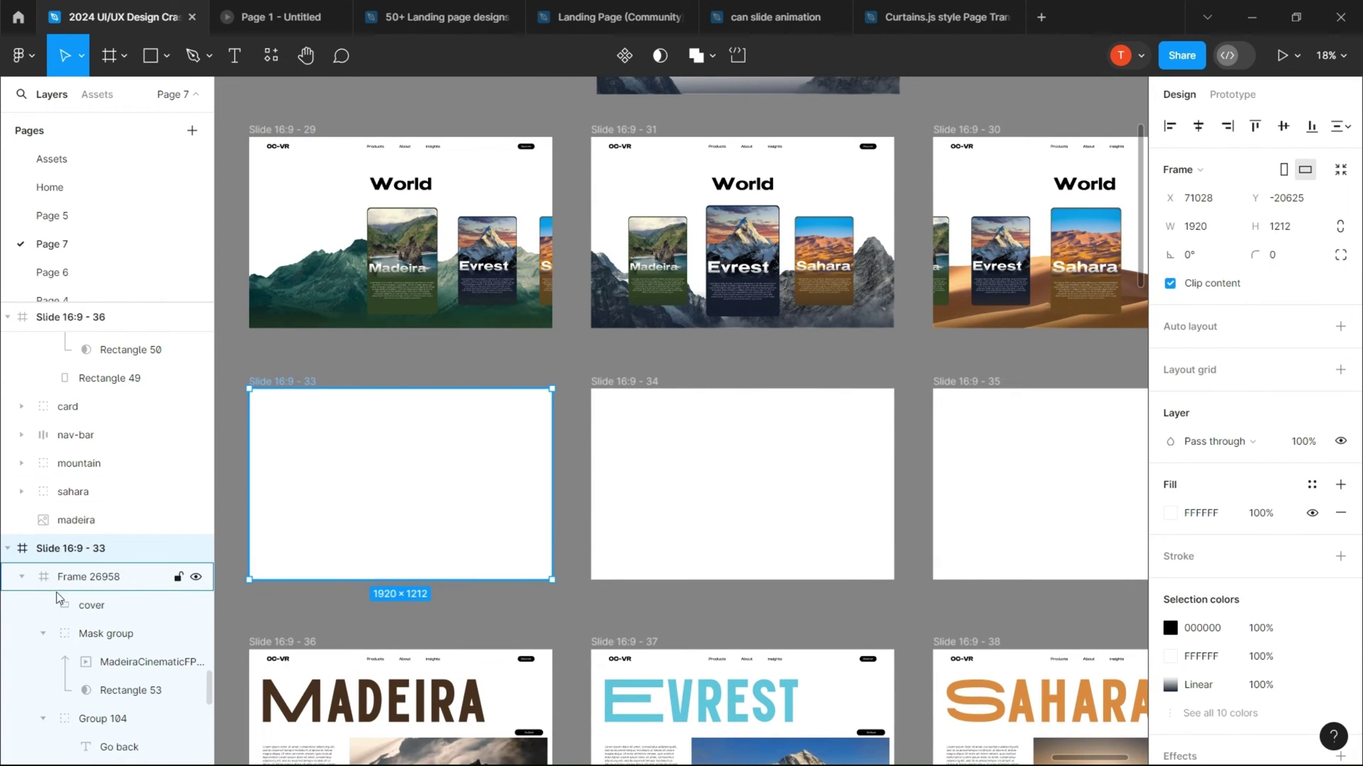
{"action": "left_click", "coordinate": [196, 605]}
{"action": "scroll", "coordinate": [438, 526], "scroll_direction": "up", "scroll_amount": 5}
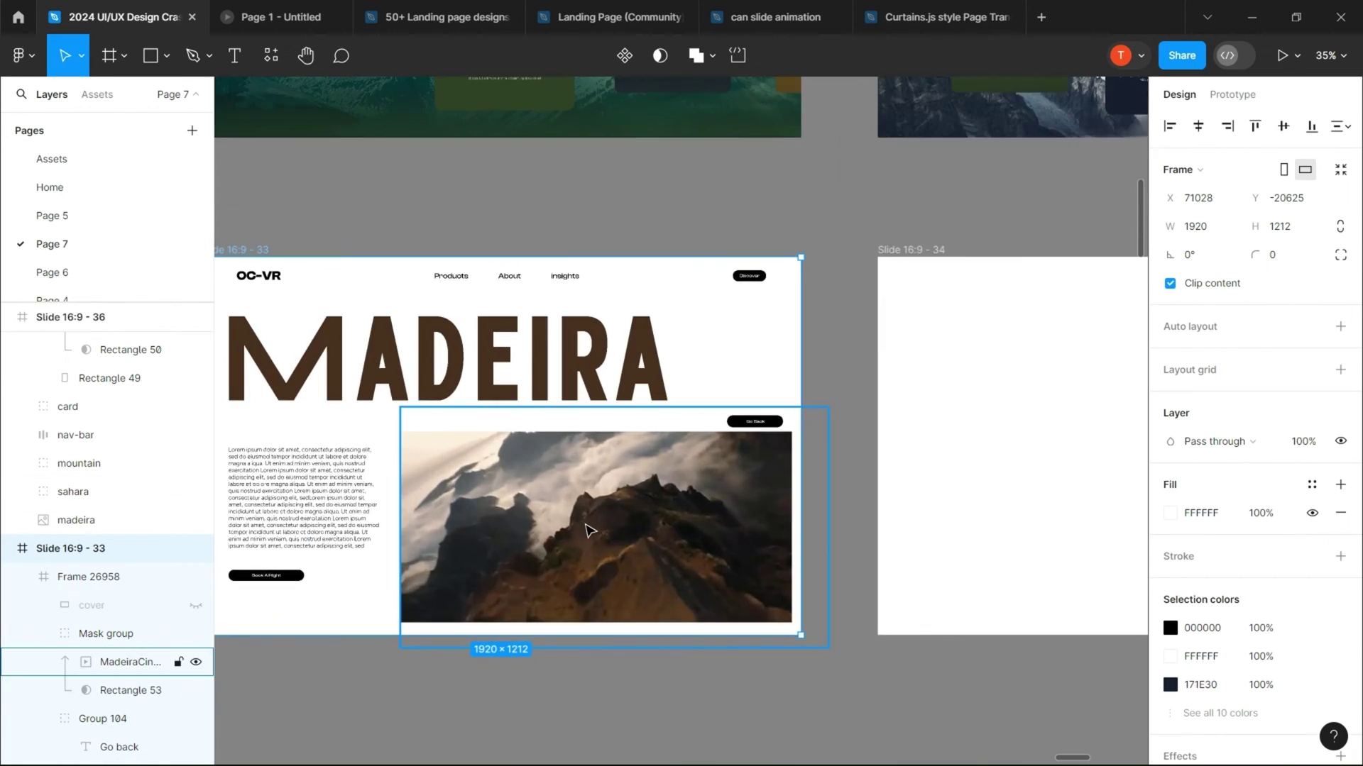
{"action": "left_click", "coordinate": [660, 483]}
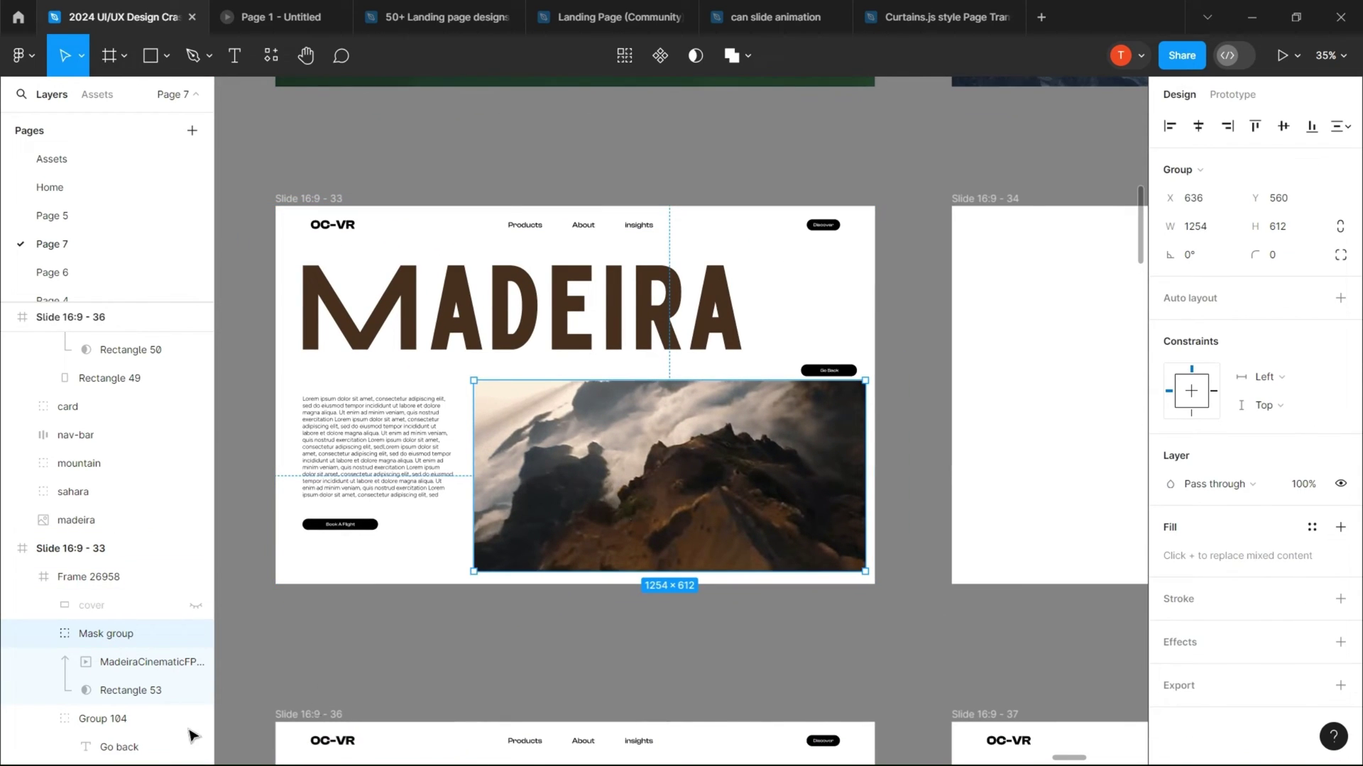
{"action": "left_click", "coordinate": [106, 690]}
{"action": "left_click_drag", "start_coordinate": [473, 497], "coordinate": [637, 502]}
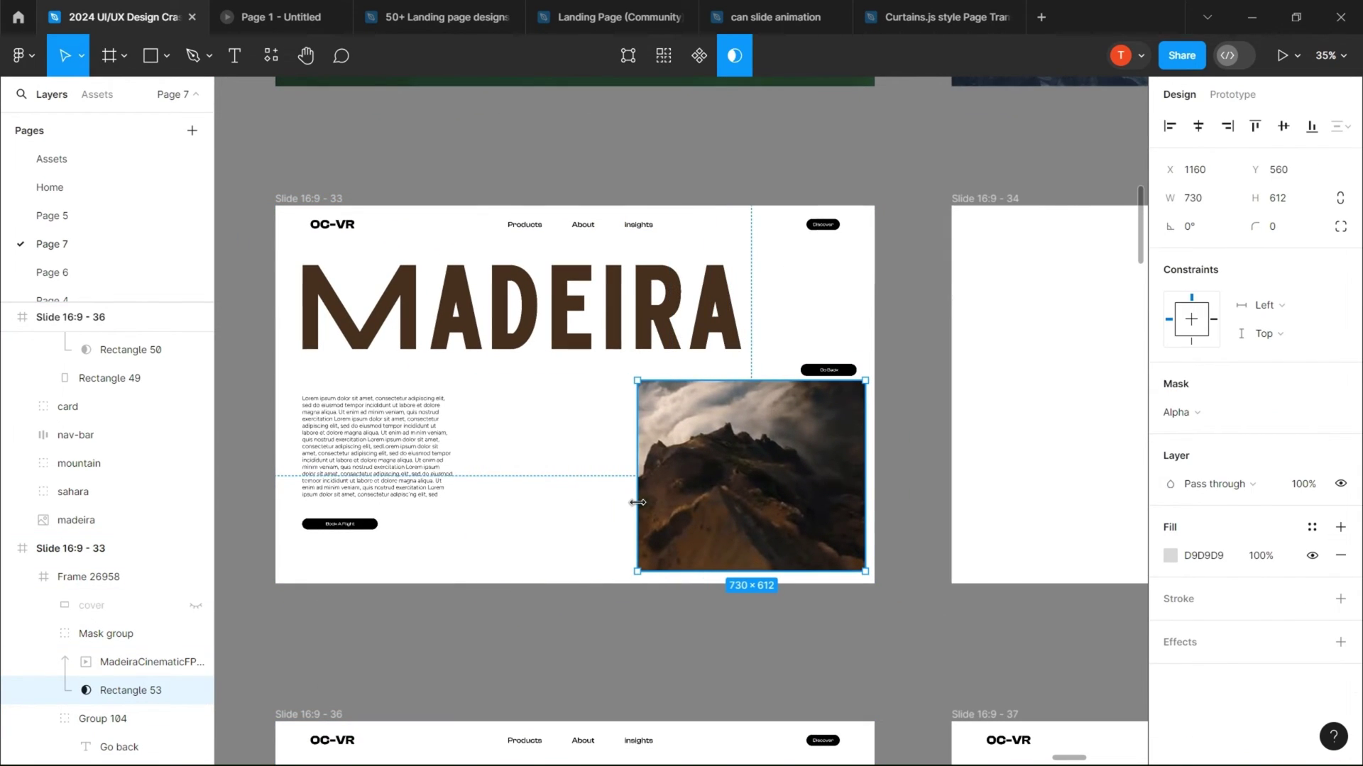
{"action": "left_click_drag", "start_coordinate": [866, 490], "coordinate": [651, 488]}
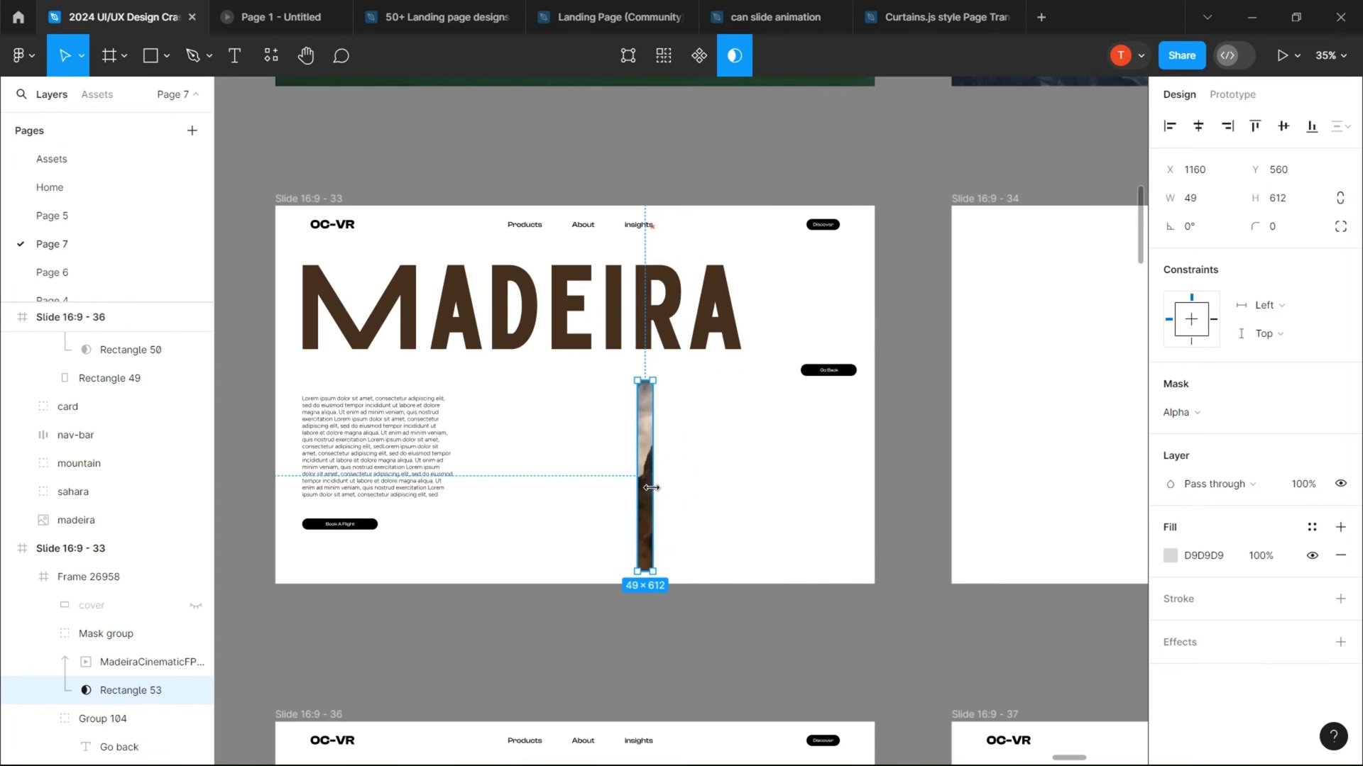
- Push the paragraph and Book a flight button down, tilt MADEIRA to -23°, and move Go back off
{"action": "left_click", "coordinate": [390, 465]}
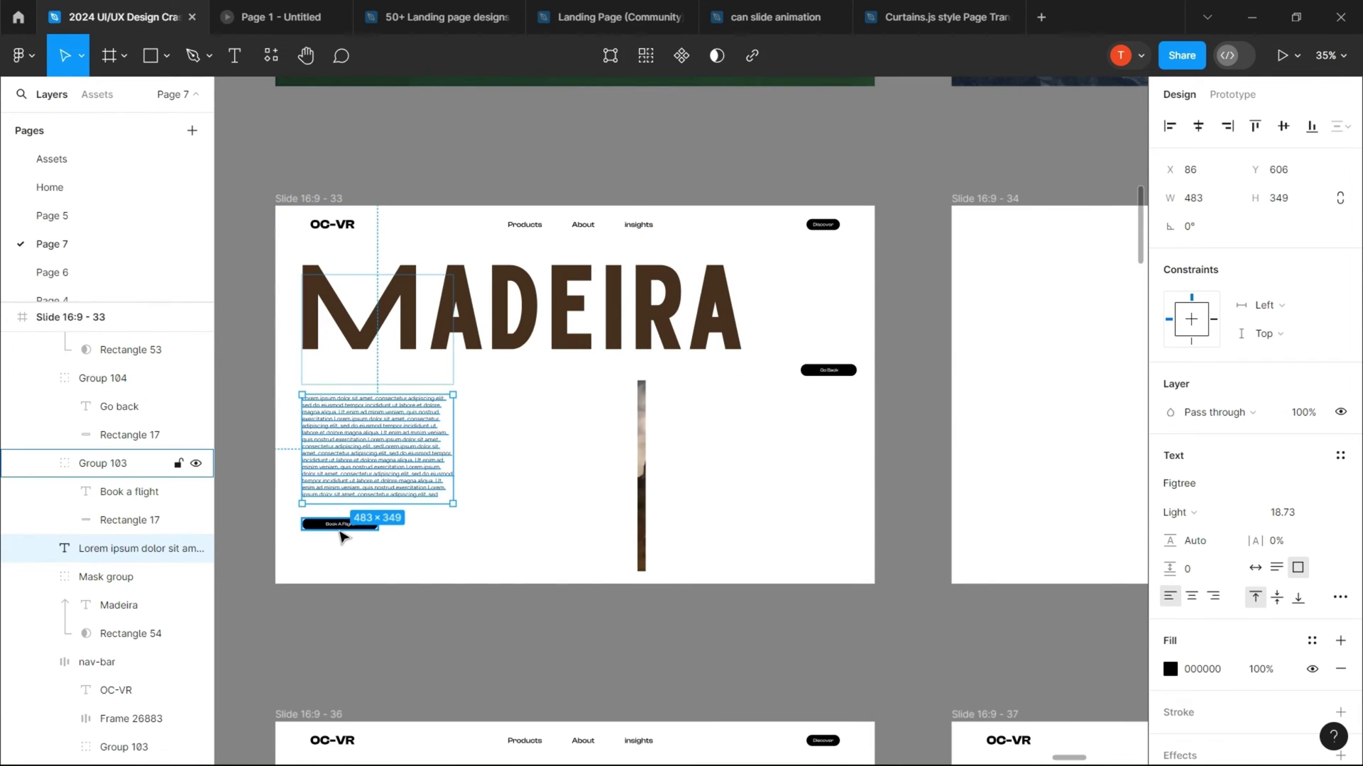
{"action": "left_click", "coordinate": [344, 525], "text": "shift"}
{"action": "mouse_move", "coordinate": [1255, 170]}
{"action": "left_mouse_down"}
{"action": "mouse_move", "coordinate": [604, 378]}
{"action": "mouse_move", "coordinate": [180, 168]}
{"action": "left_mouse_up"}
{"action": "type", "text": "0"}
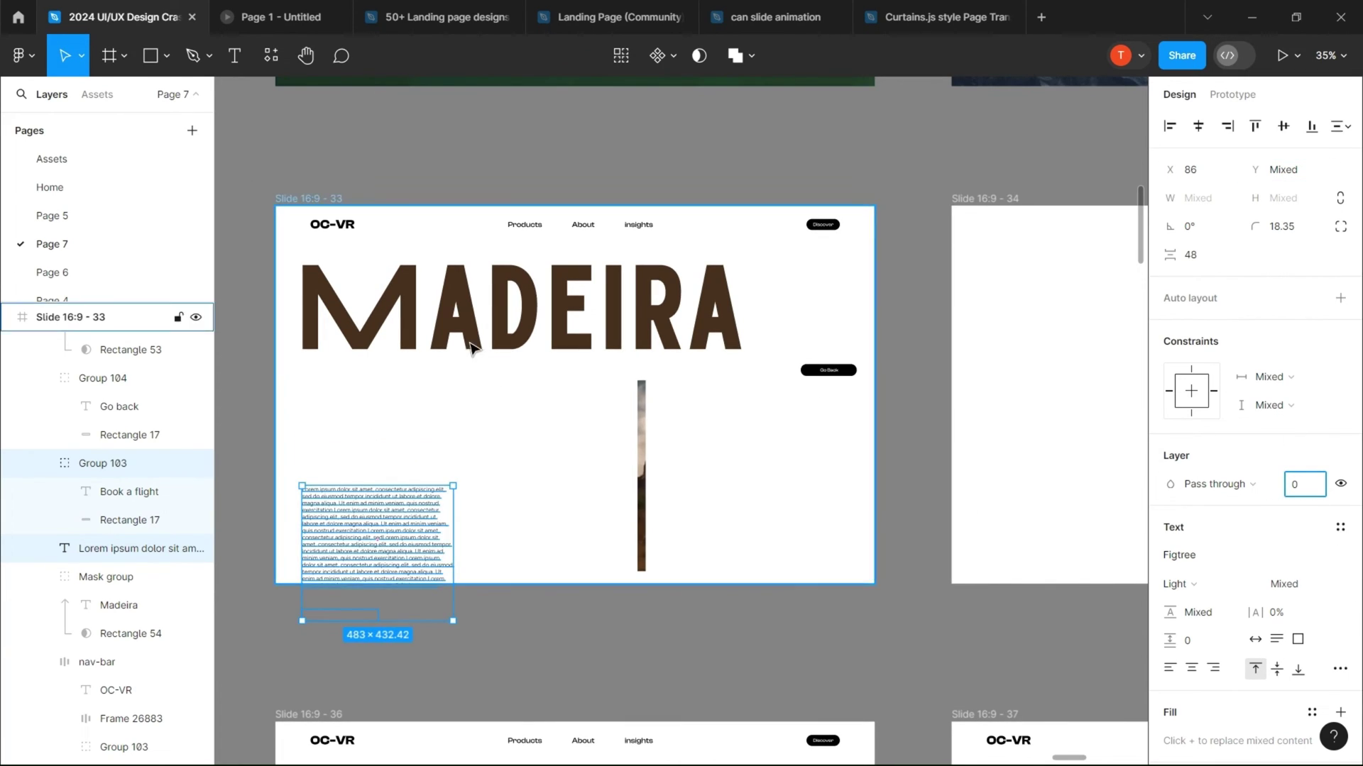
{"action": "double_click", "coordinate": [511, 320]}
{"action": "mouse_move", "coordinate": [1169, 227]}
{"action": "left_mouse_down"}
{"action": "mouse_move", "coordinate": [1205, 168]}
{"action": "mouse_move", "coordinate": [819, 384]}
{"action": "left_mouse_up"}
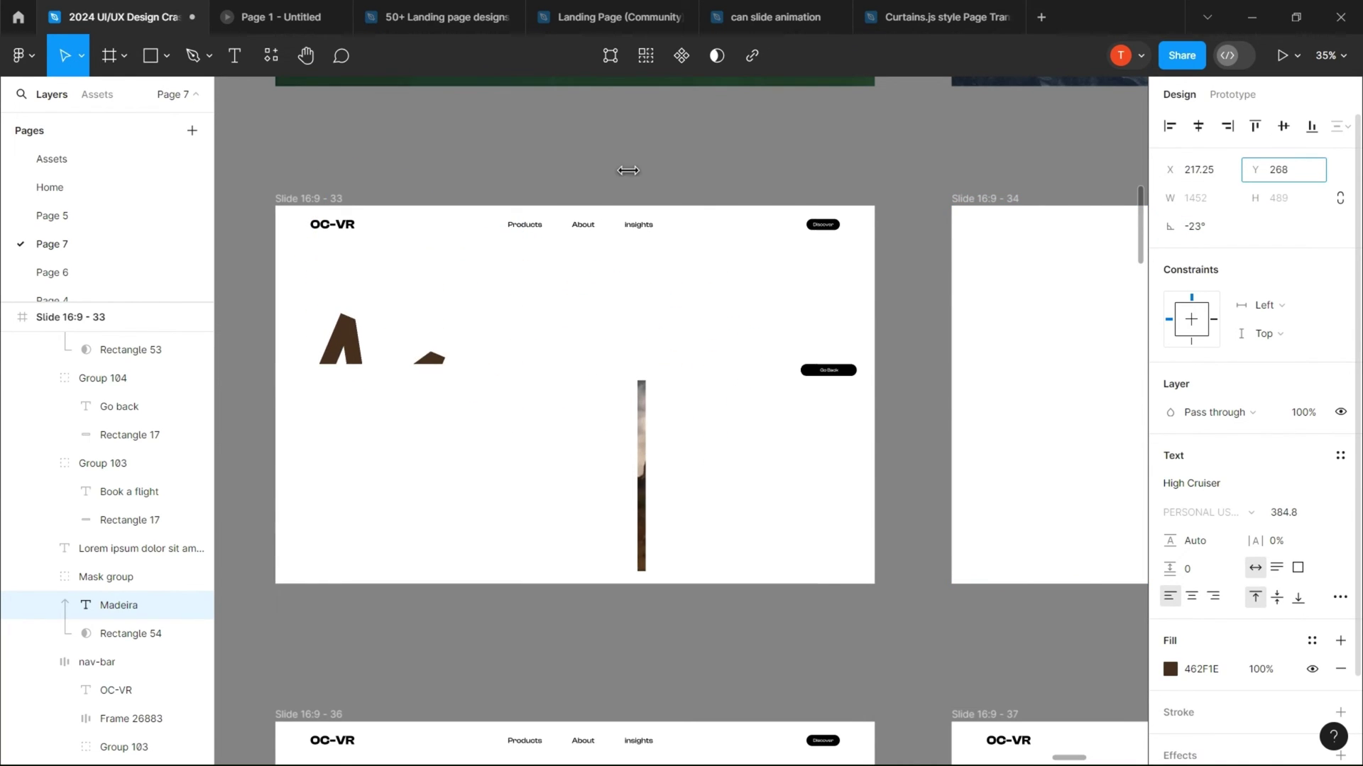
{"action": "left_click", "coordinate": [818, 382]}
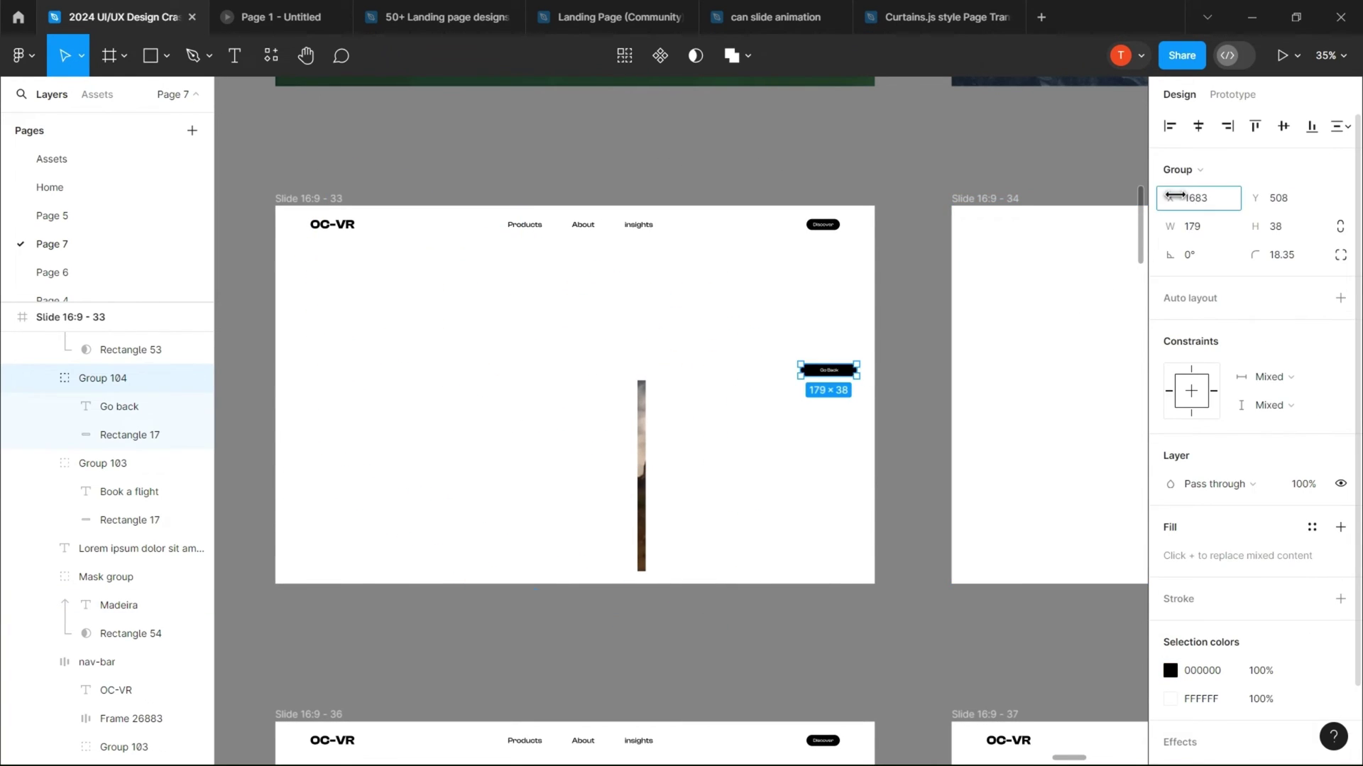
{"action": "left_click", "coordinate": [1305, 485]}
{"action": "type", "text": "0"}
{"action": "left_click", "coordinate": [913, 152]}
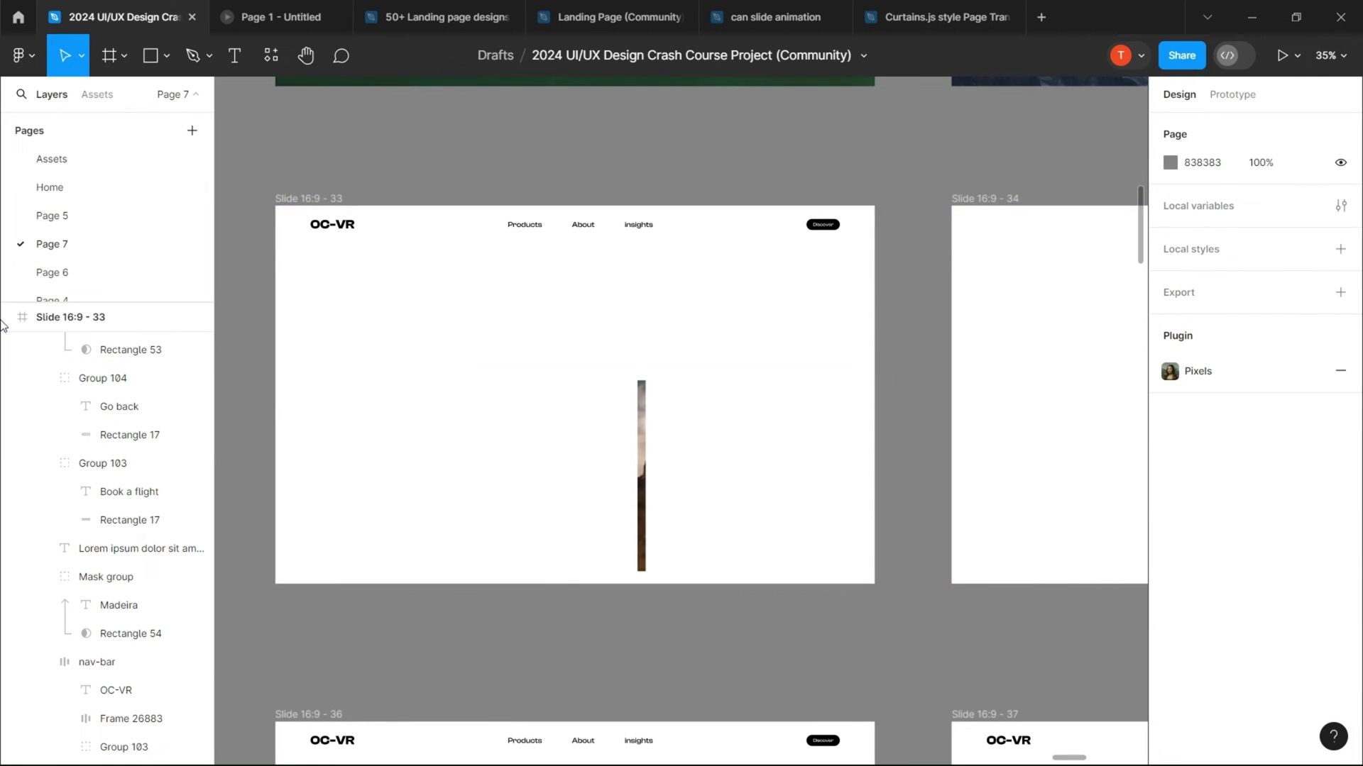
- Show the cover over the Madeira content again and collapse the slide's layers
{"action": "scroll", "coordinate": [45, 386], "scroll_direction": "up", "scroll_amount": 5}
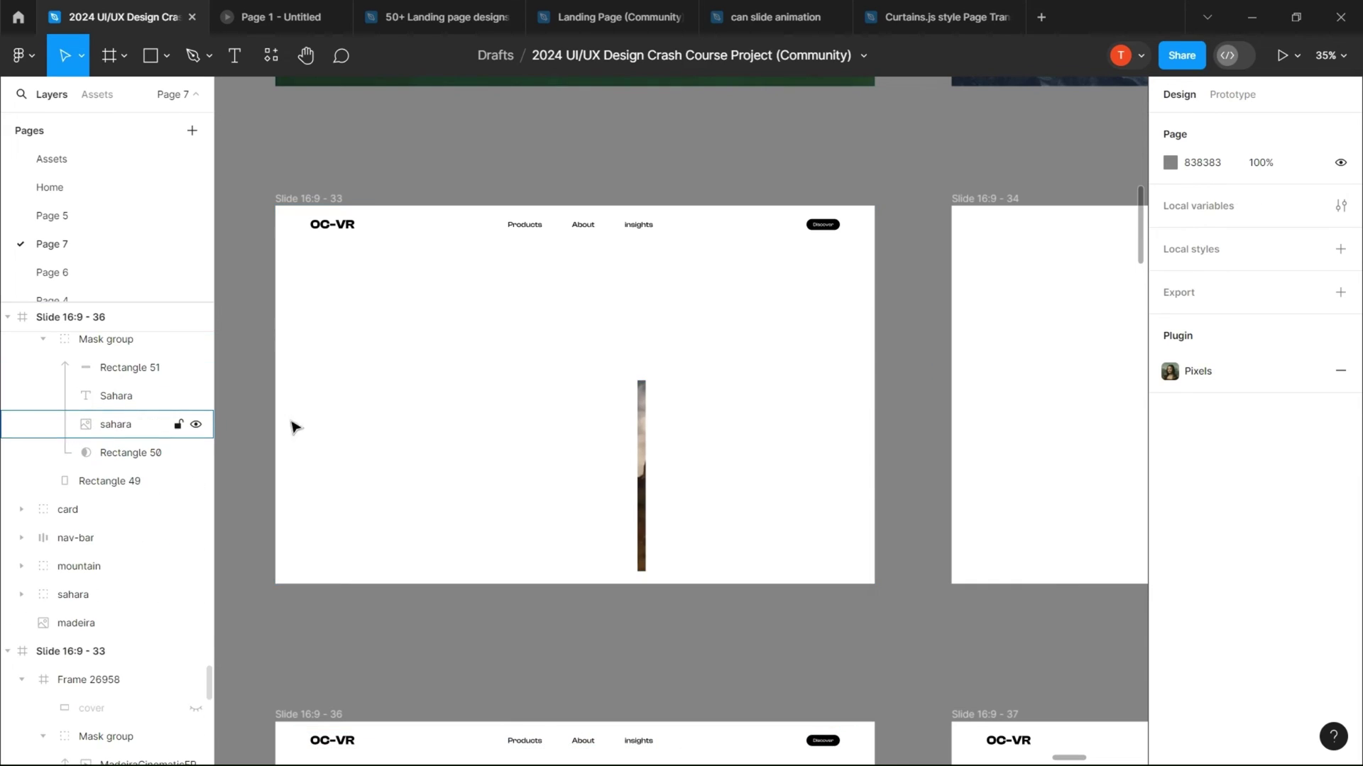
{"action": "left_click", "coordinate": [295, 425]}
{"action": "left_click", "coordinate": [196, 709]}
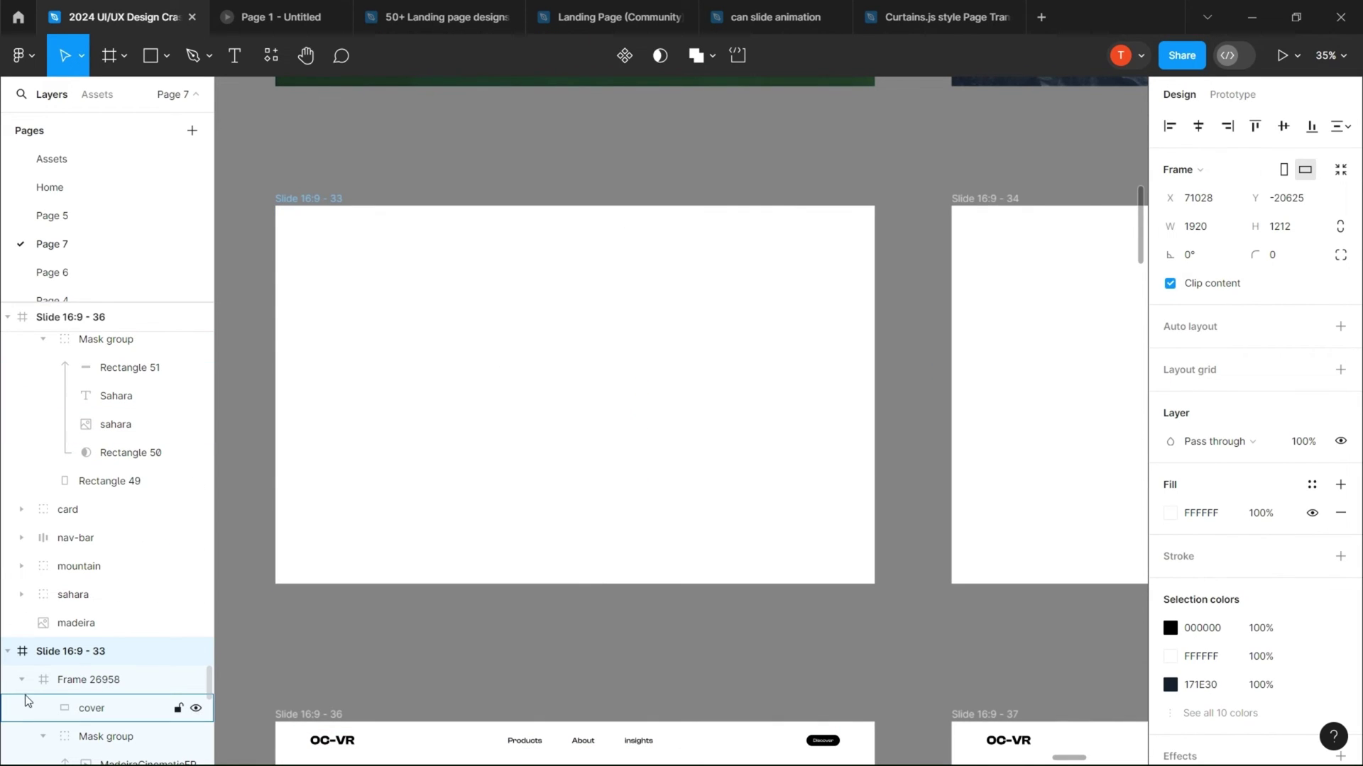
{"action": "left_click", "coordinate": [21, 679]}
{"action": "scroll", "coordinate": [28, 639], "scroll_direction": "down", "scroll_amount": 5}
{"action": "scroll", "coordinate": [28, 598], "scroll_direction": "down", "scroll_amount": 5}
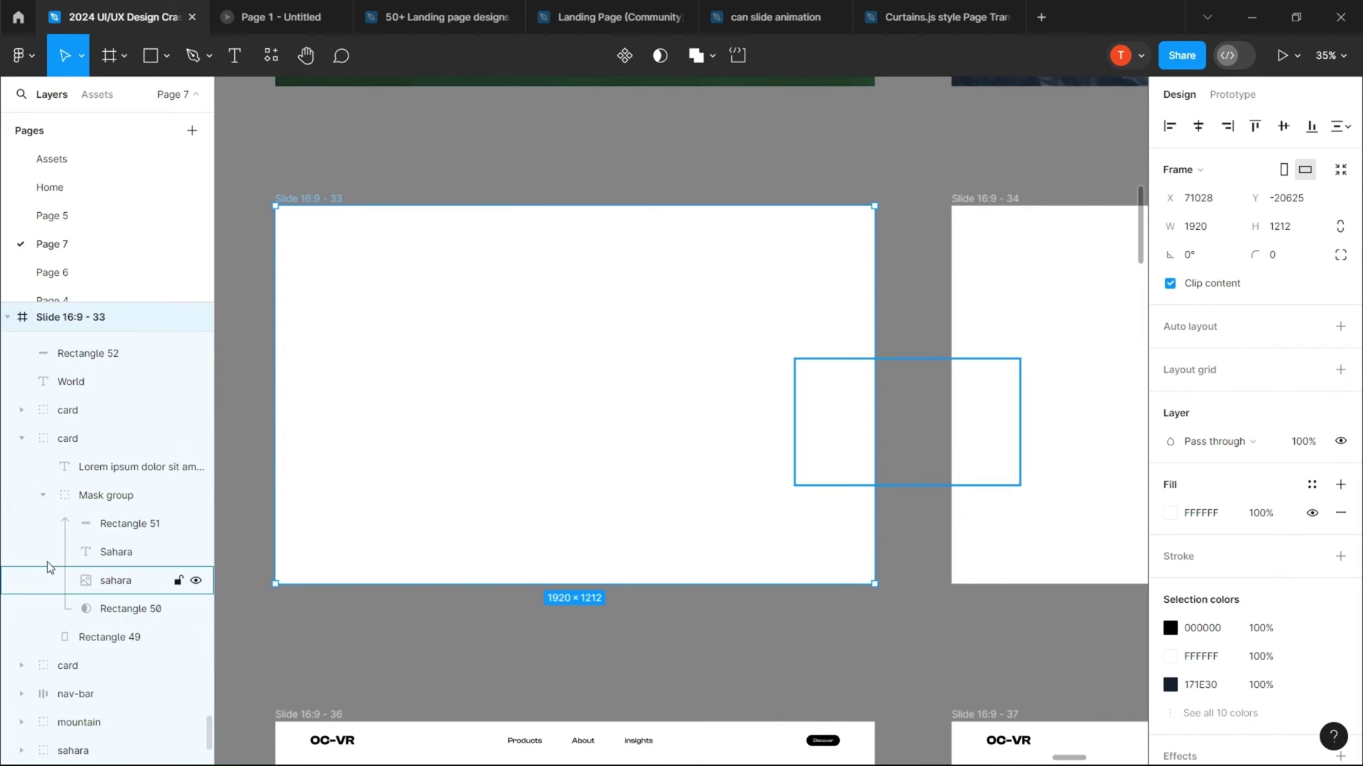
{"action": "left_click", "coordinate": [21, 438]}
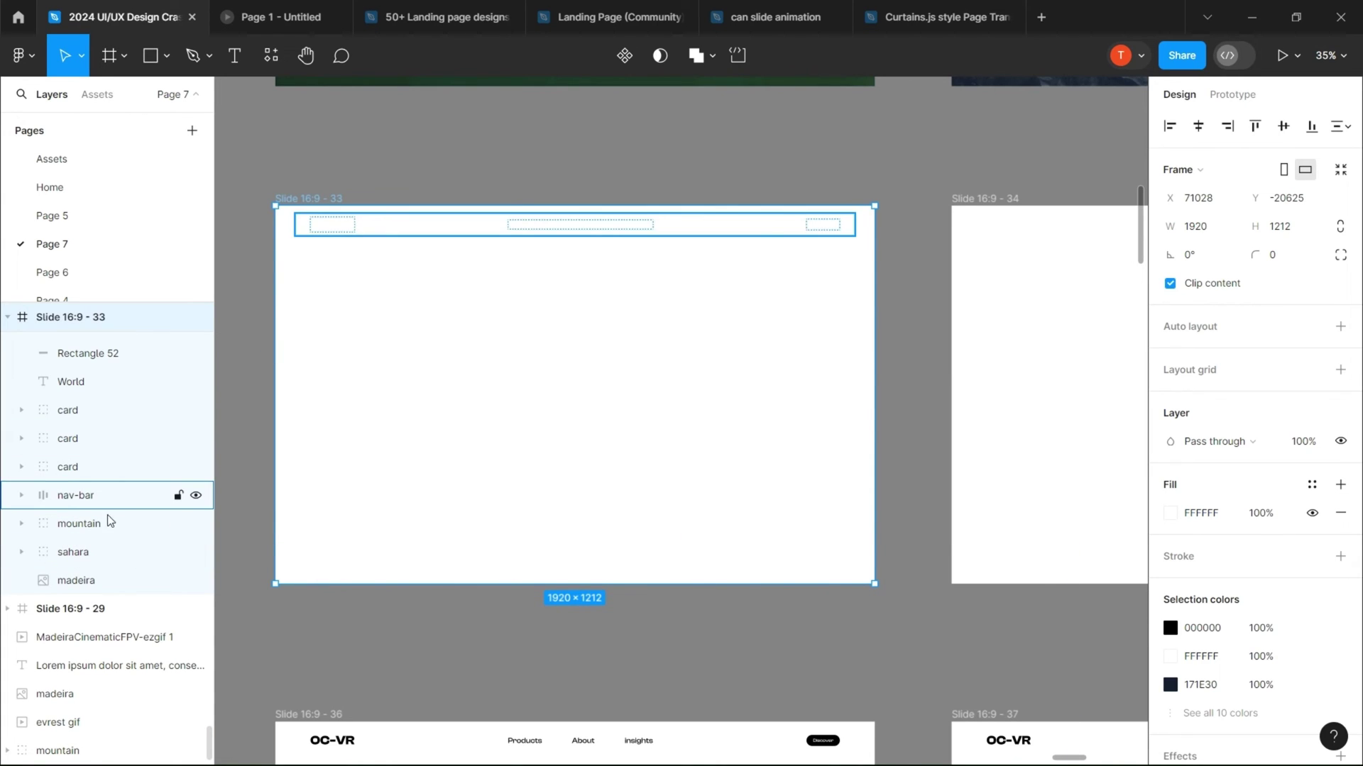
{"action": "scroll", "coordinate": [74, 499], "scroll_direction": "down", "scroll_amount": 3}
{"action": "scroll", "coordinate": [137, 506], "scroll_direction": "up", "scroll_amount": 8}
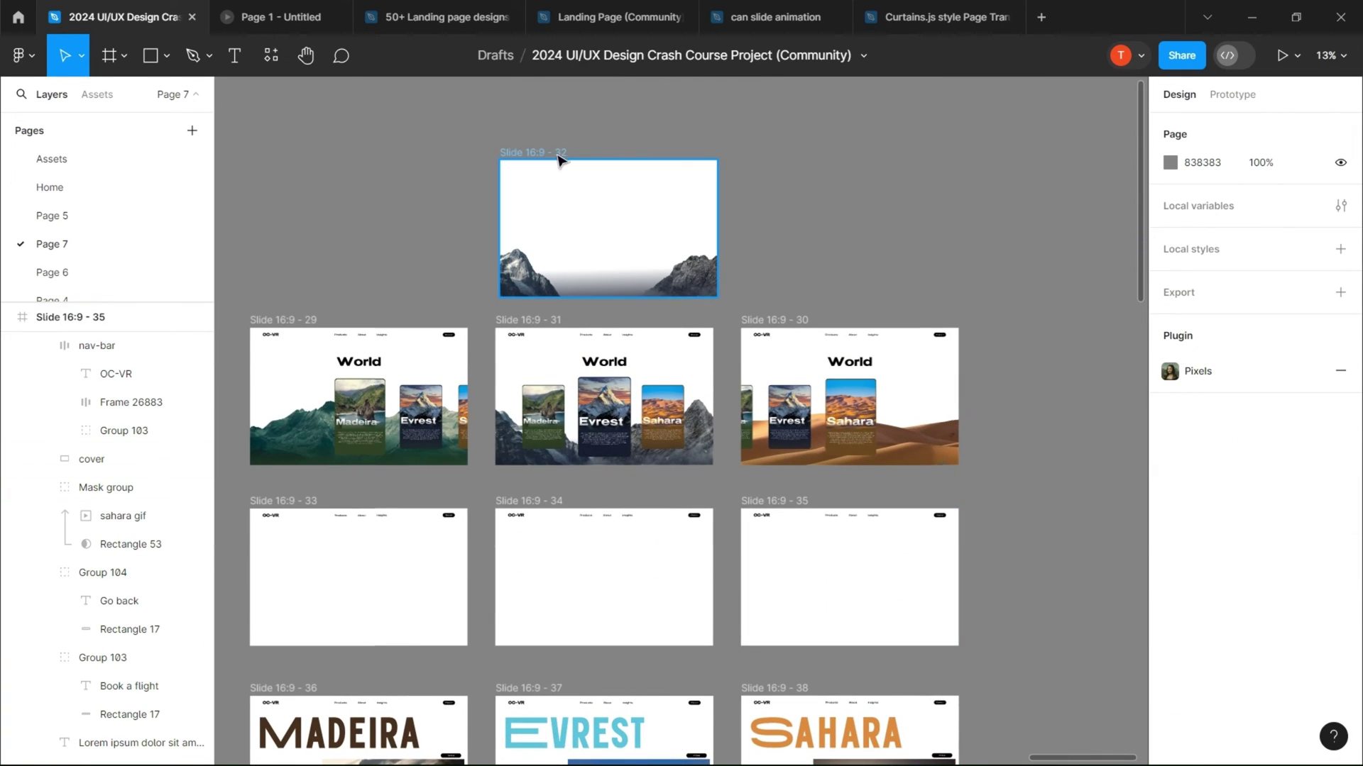
- Link Slide 32 to Slide 31: After delay 500 ms, Smart animate, Ease out, 2500 ms
{"action": "left_click", "coordinate": [558, 159]}
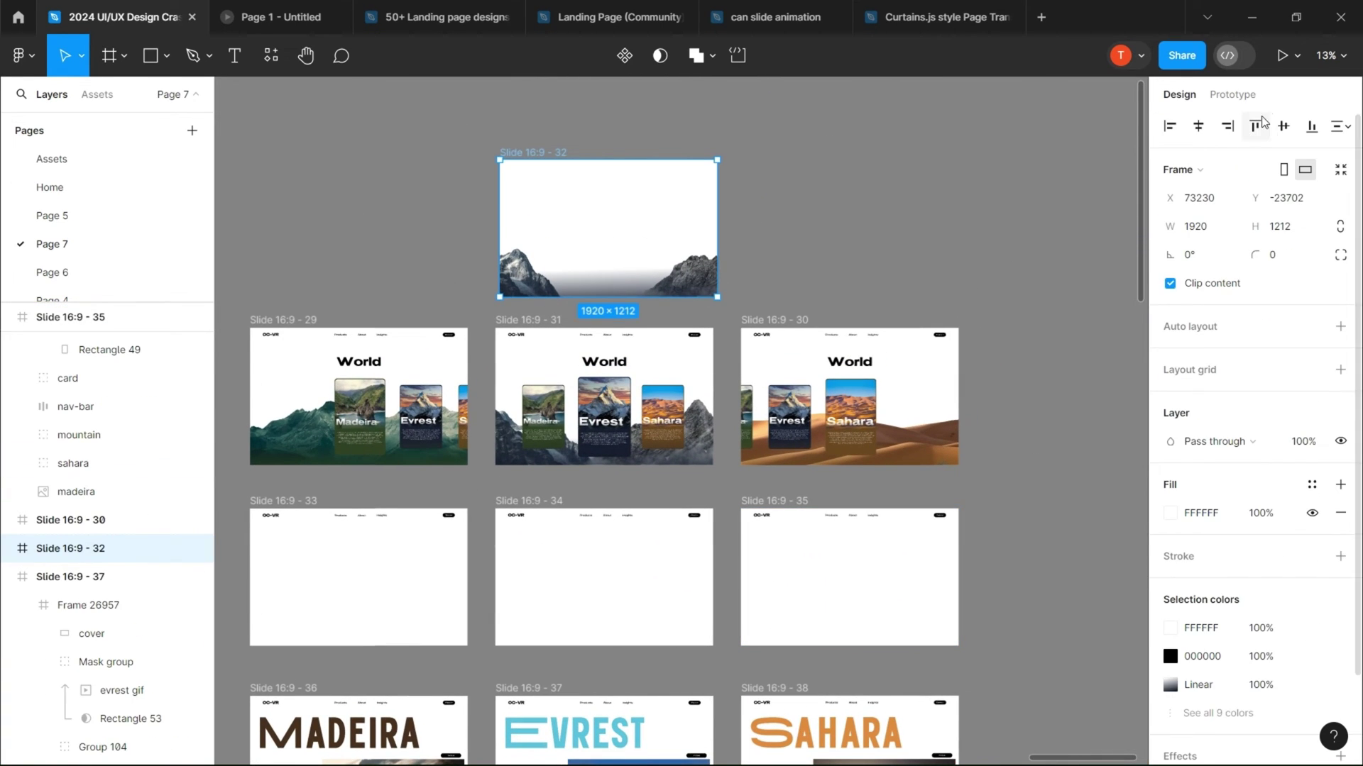
{"action": "key", "text": "shift+e"}
{"action": "left_click_drag", "start_coordinate": [717, 228], "coordinate": [692, 349]}
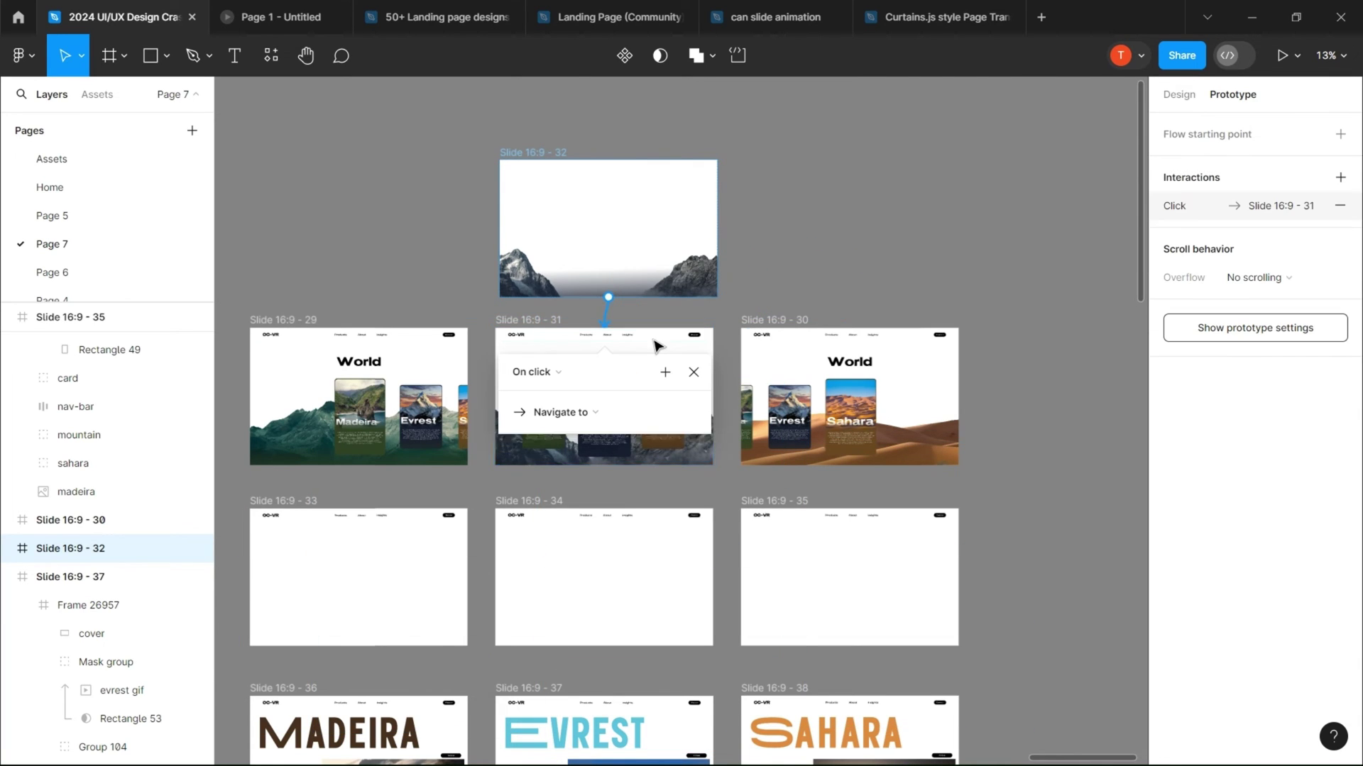
{"action": "left_click", "coordinate": [540, 372]}
{"action": "left_click", "coordinate": [536, 595]}
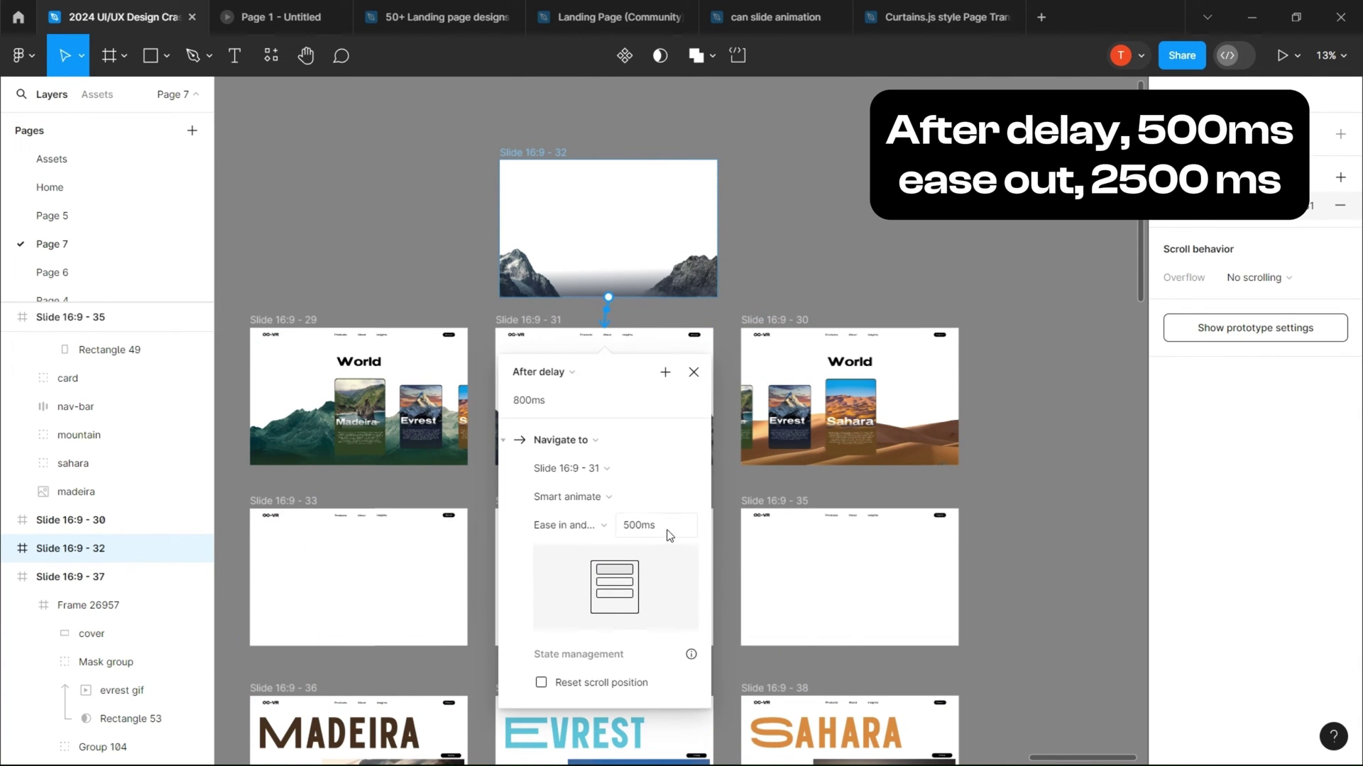
{"action": "left_click", "coordinate": [538, 408]}
{"action": "type", "text": "500"}
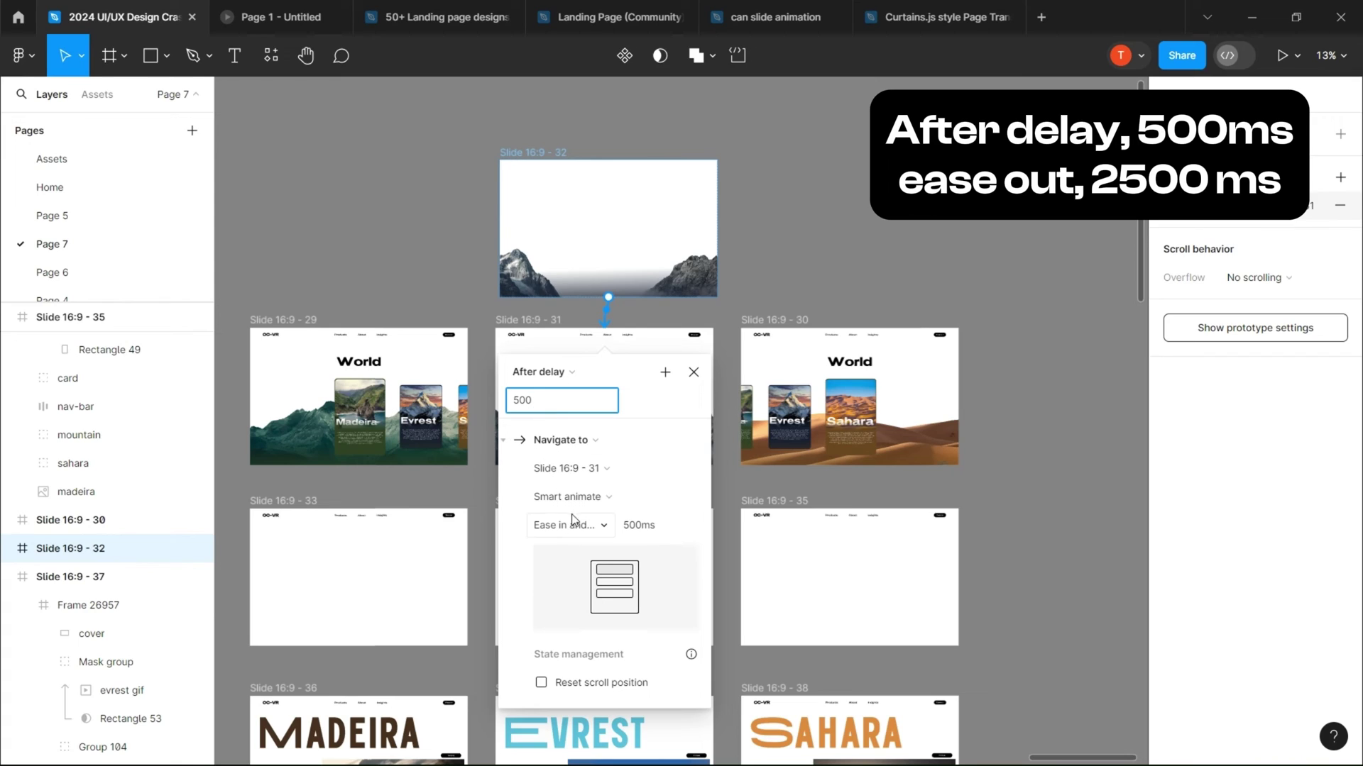
{"action": "left_click", "coordinate": [567, 526]}
{"action": "left_click", "coordinate": [564, 503]}
{"action": "left_click", "coordinate": [638, 526]}
{"action": "type", "text": "2500"}
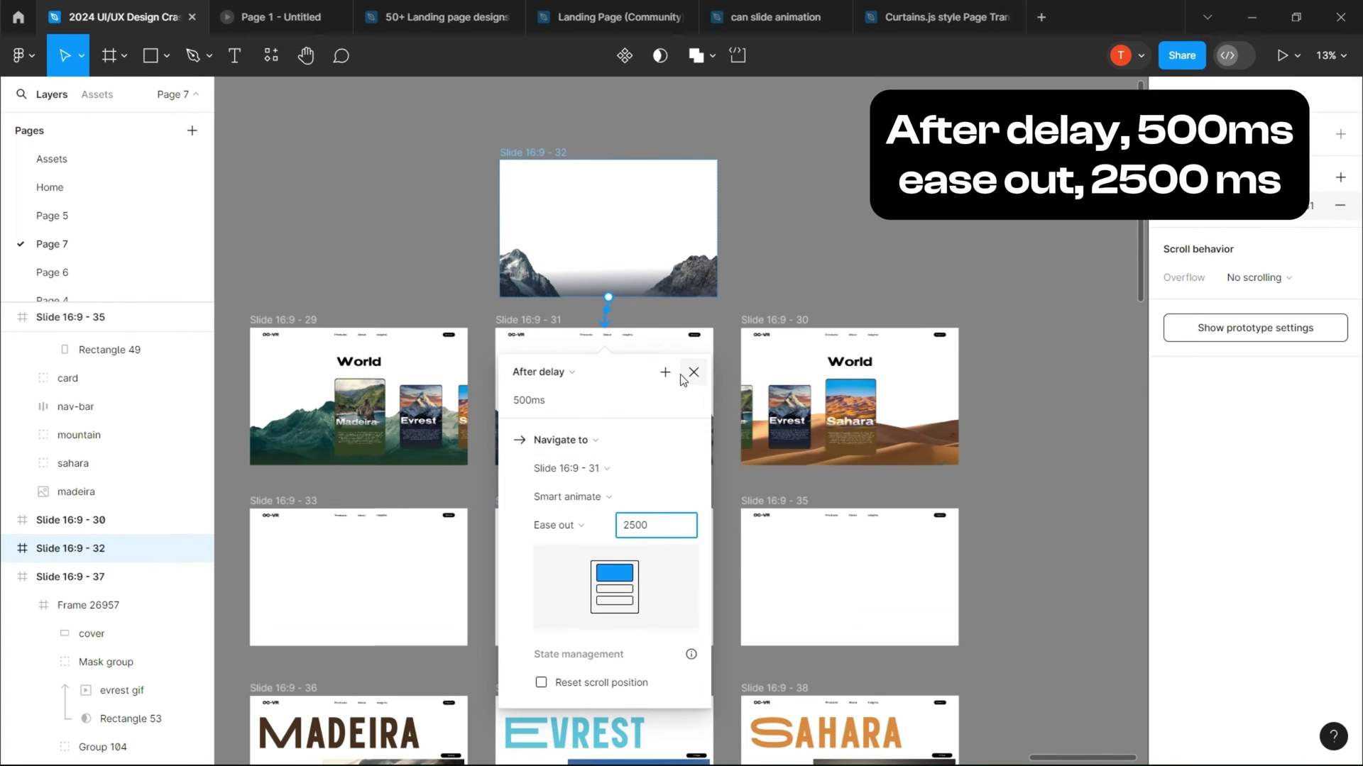
{"action": "left_click", "coordinate": [686, 375]}
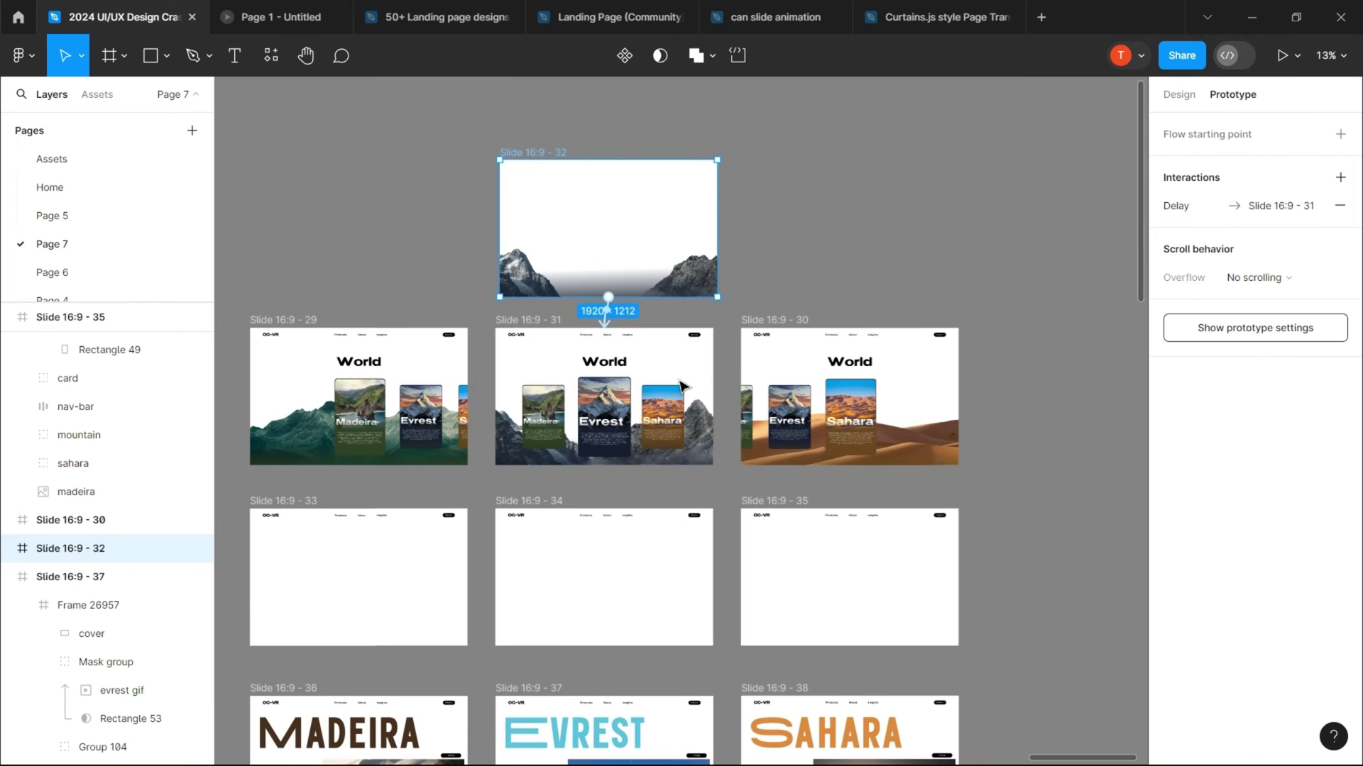
- Link slide 31's Madeira card to the Madeira World slide with Gentle 1500 ms smart animate
{"action": "left_click", "coordinate": [530, 424]}
{"action": "left_click_drag", "start_coordinate": [566, 417], "coordinate": [449, 458]}
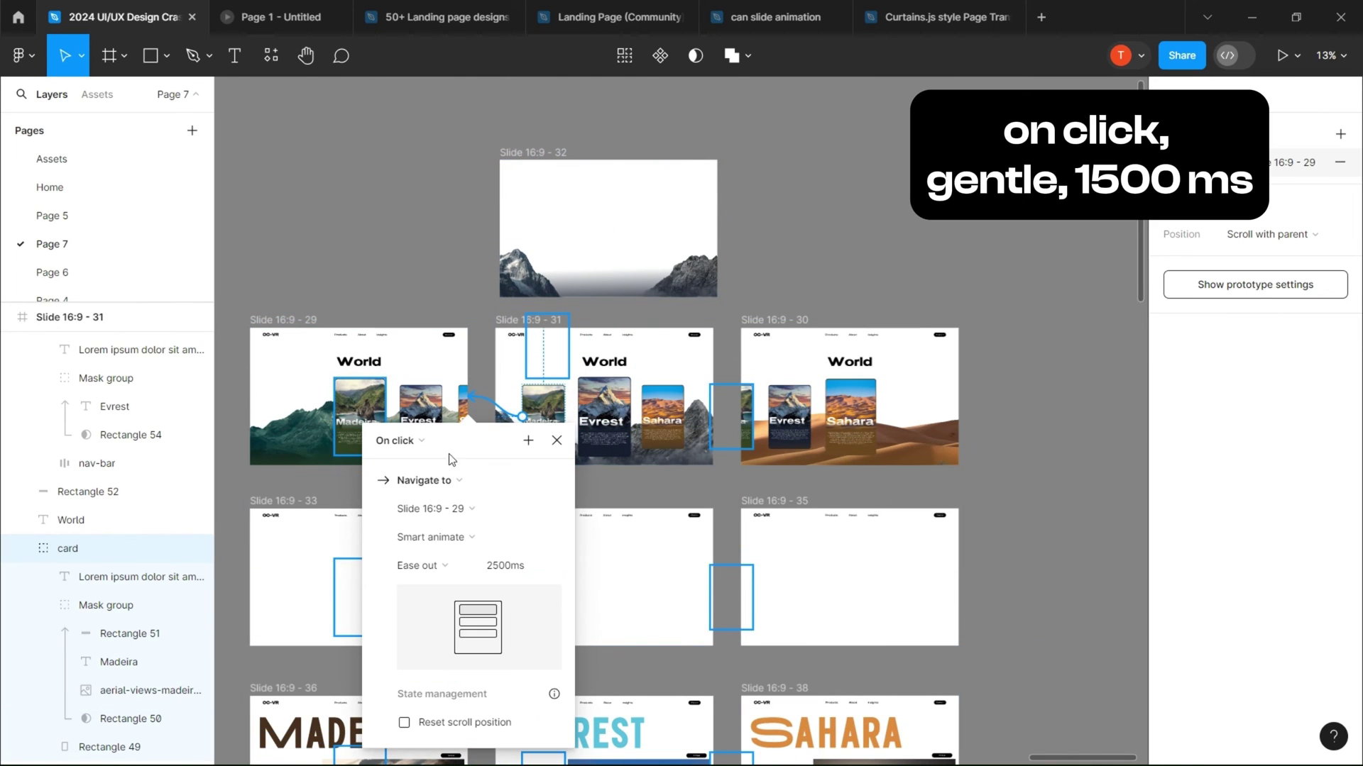
{"action": "left_click", "coordinate": [455, 555]}
{"action": "left_click", "coordinate": [431, 566]}
{"action": "left_click", "coordinate": [436, 651]}
{"action": "type", "text": "1500"}
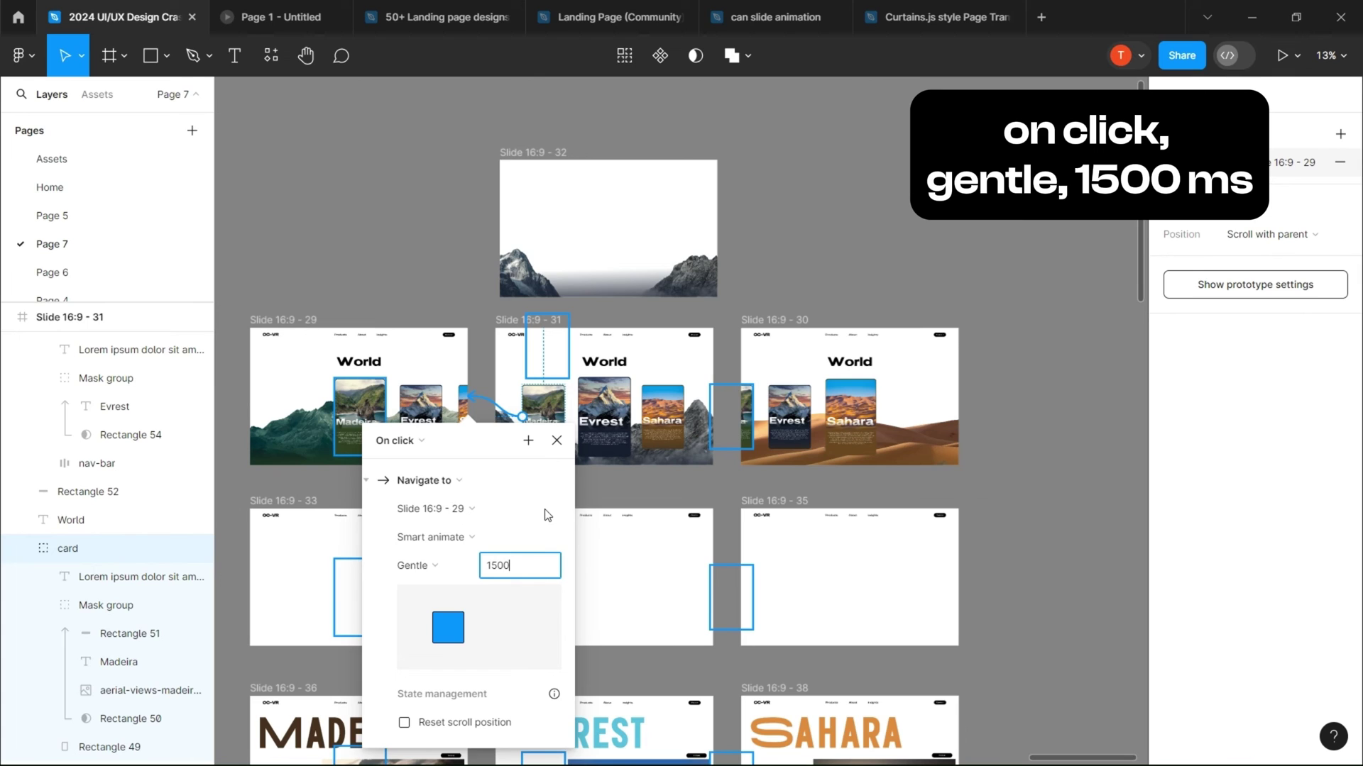
{"action": "key", "text": "Escape"}
- Link slide 31's Sahara card and the Evrest cards on slides 29 and 30 to their World slides
{"action": "left_click", "coordinate": [675, 424]}
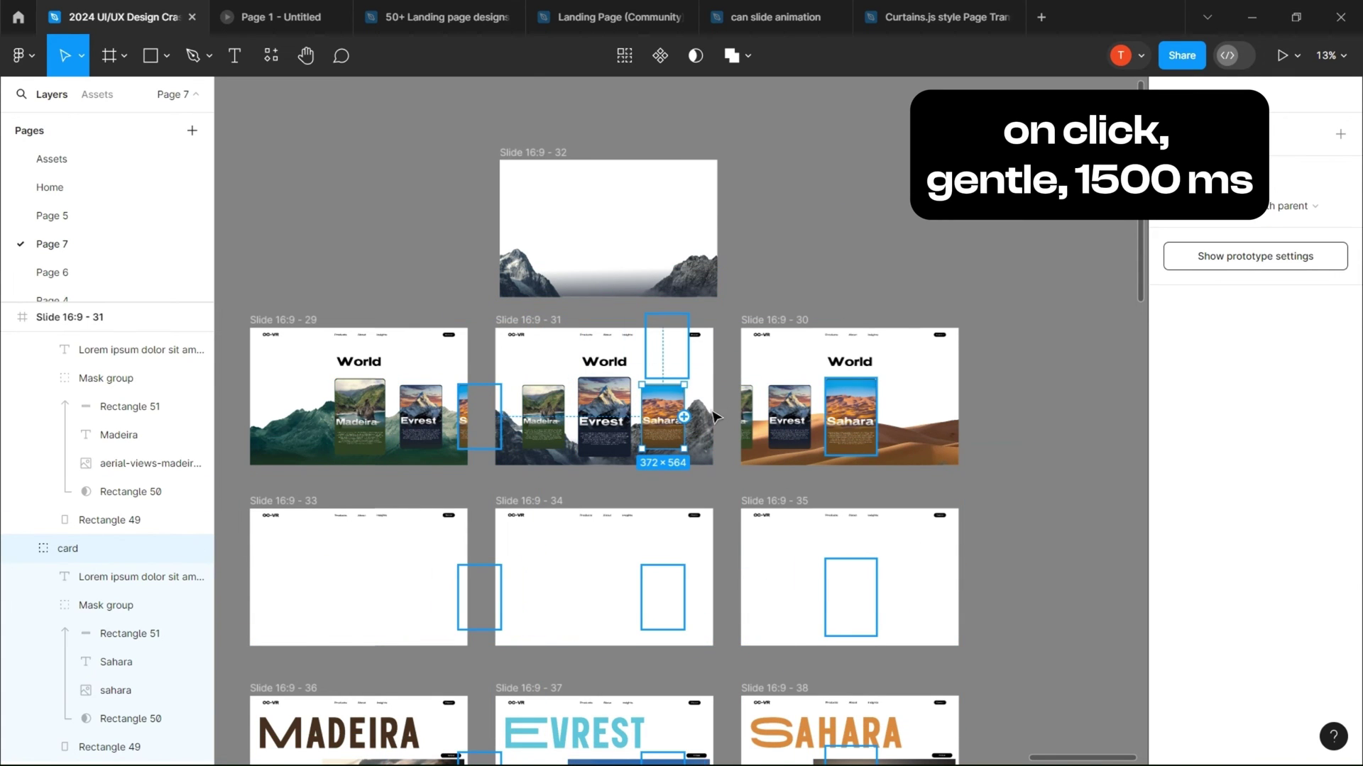
{"action": "left_click_drag", "start_coordinate": [683, 416], "coordinate": [816, 397]}
{"action": "left_click", "coordinate": [828, 441]}
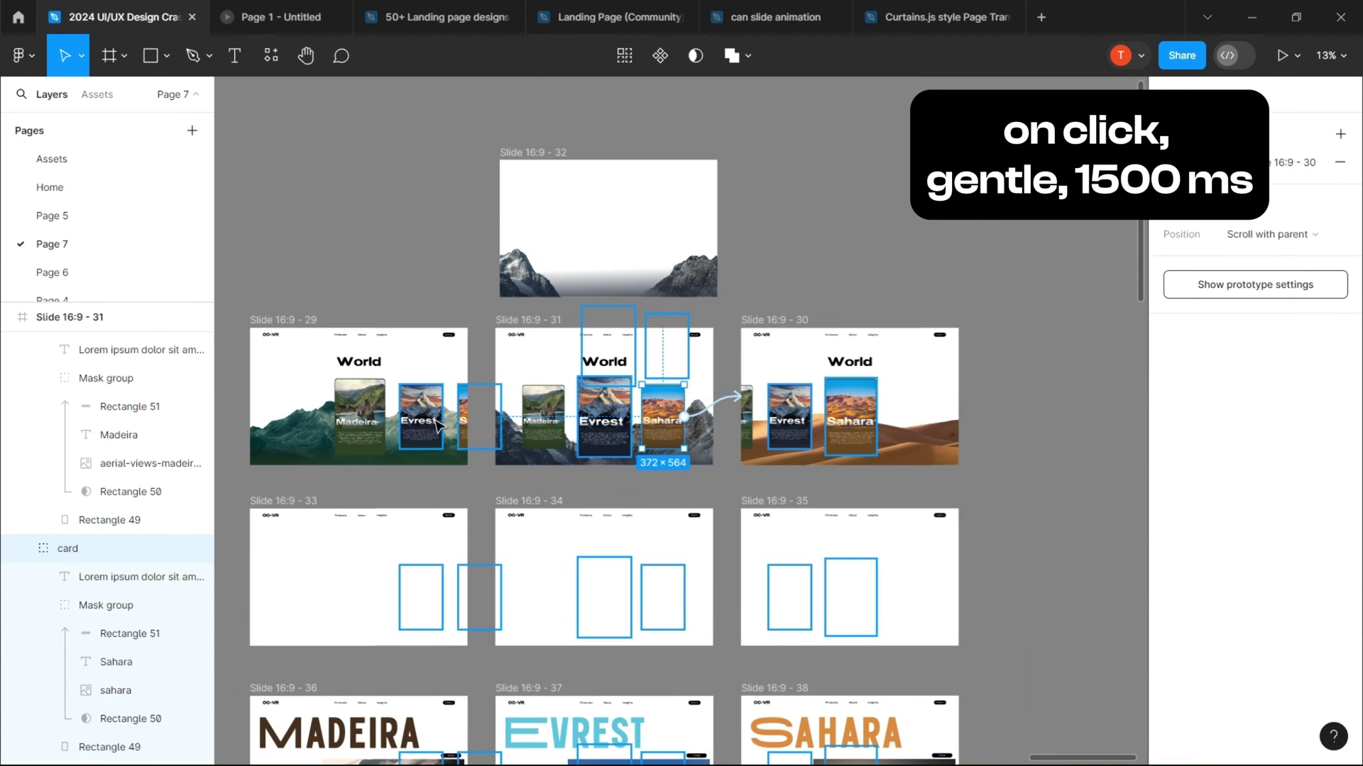
{"action": "left_click", "coordinate": [437, 423]}
{"action": "left_click_drag", "start_coordinate": [444, 416], "coordinate": [603, 369]}
{"action": "left_click", "coordinate": [770, 423]}
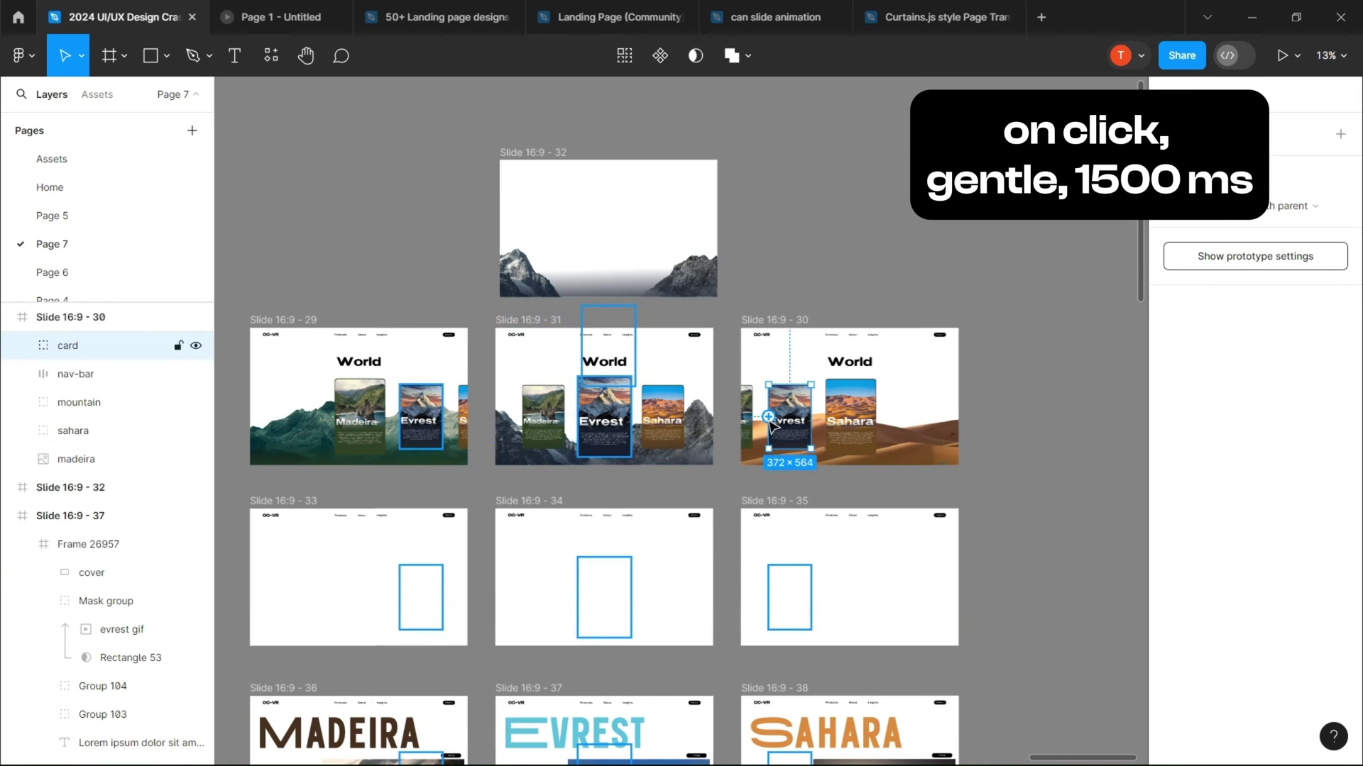
{"action": "left_click_drag", "start_coordinate": [590, 425], "coordinate": [591, 424]}
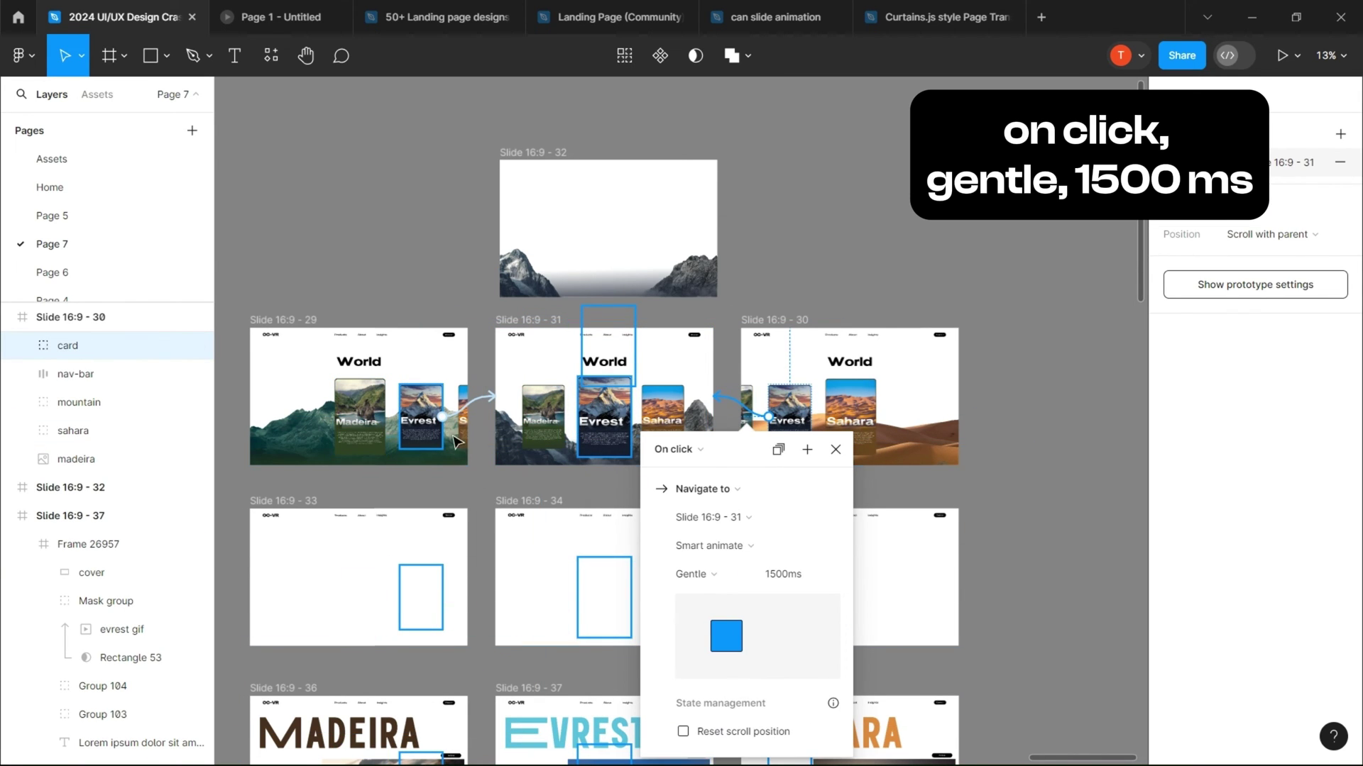
- Link the partial Sahara card on slide 29 to slide 30 and the partial Madeira card on slide 30 to slide 29
{"action": "left_click", "coordinate": [461, 433]}
{"action": "left_click_drag", "start_coordinate": [501, 417], "coordinate": [576, 419]}
{"action": "left_click_drag", "start_coordinate": [665, 424], "coordinate": [664, 425]}
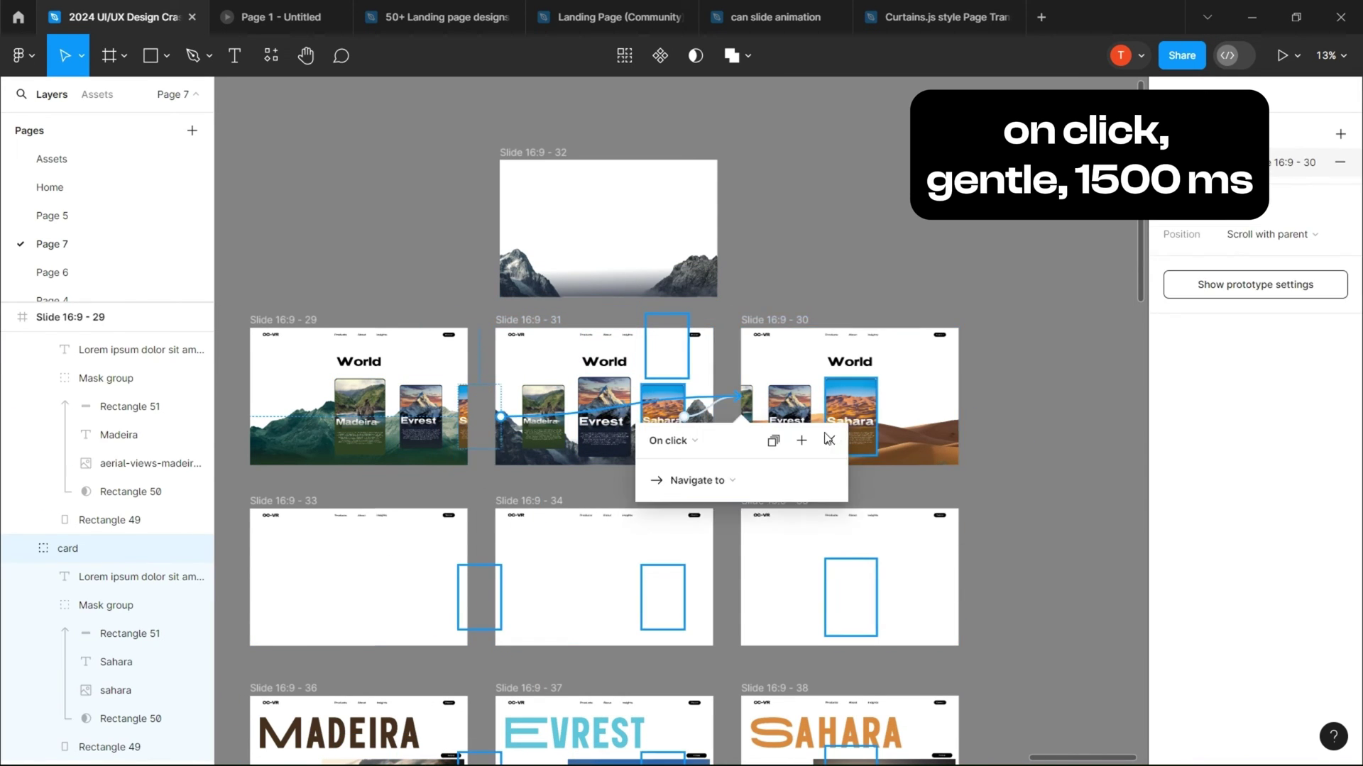
{"action": "left_click", "coordinate": [728, 420]}
{"action": "left_click_drag", "start_coordinate": [752, 417], "coordinate": [944, 369]}
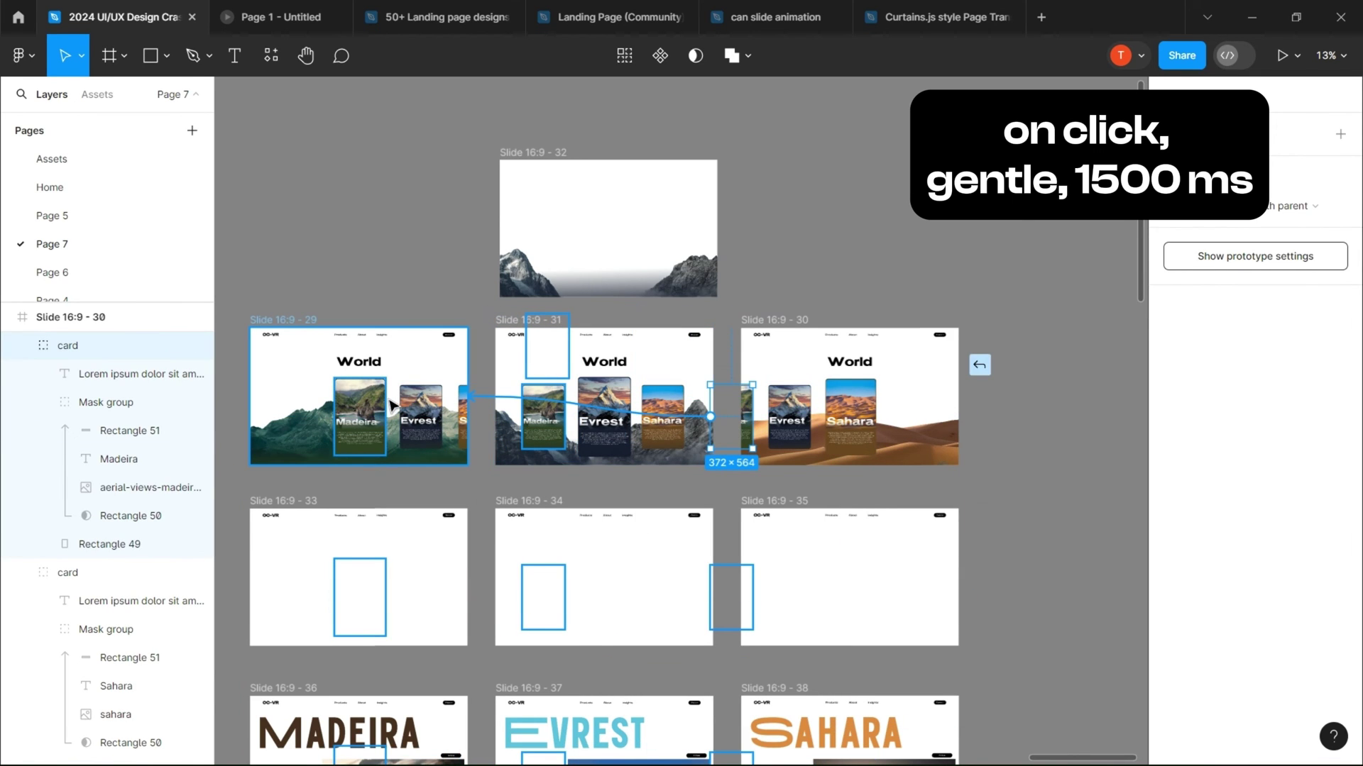
{"action": "left_click", "coordinate": [1033, 362]}
{"action": "left_click", "coordinate": [604, 450]}
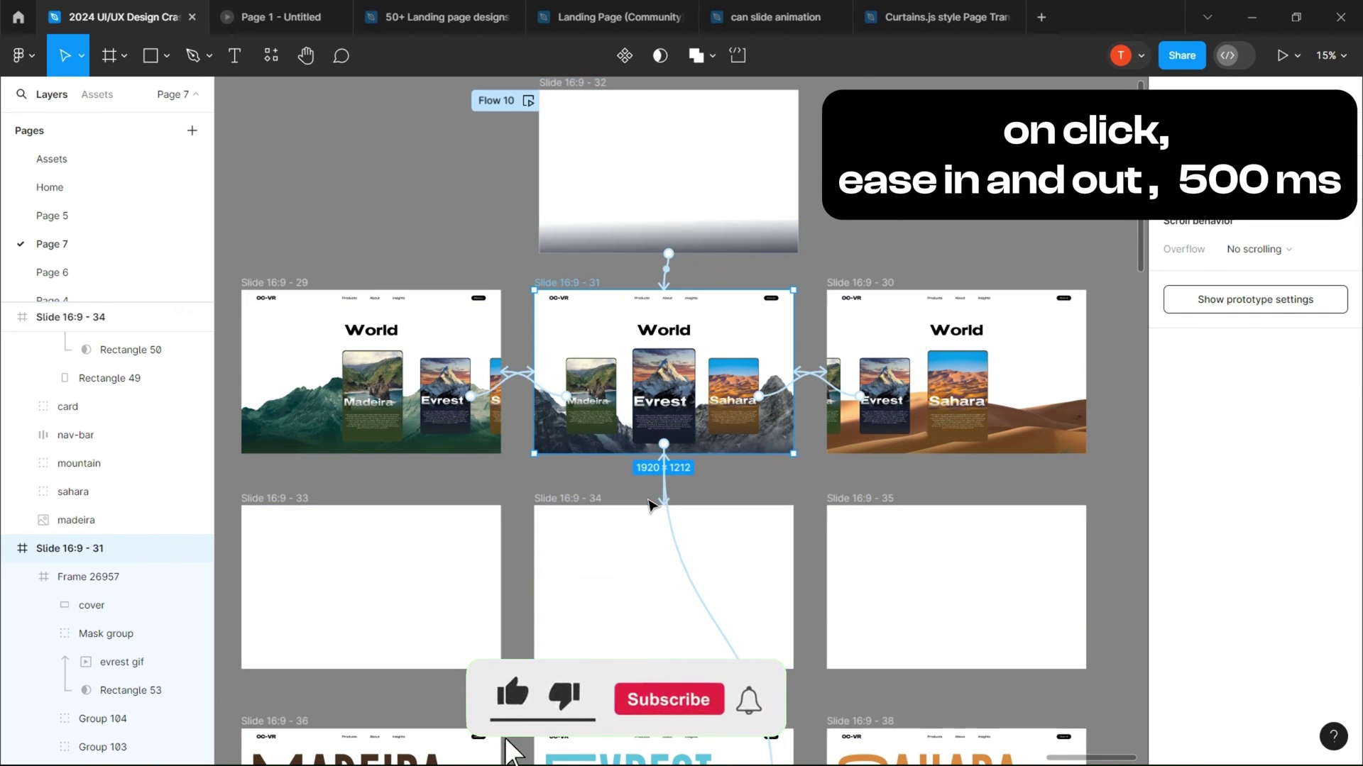
- Set Slide 31's link to Slide 34 to ease in and out at 500 ms
{"action": "left_click", "coordinate": [664, 501]}
{"action": "left_click_drag", "start_coordinate": [647, 541], "coordinate": [715, 341]}
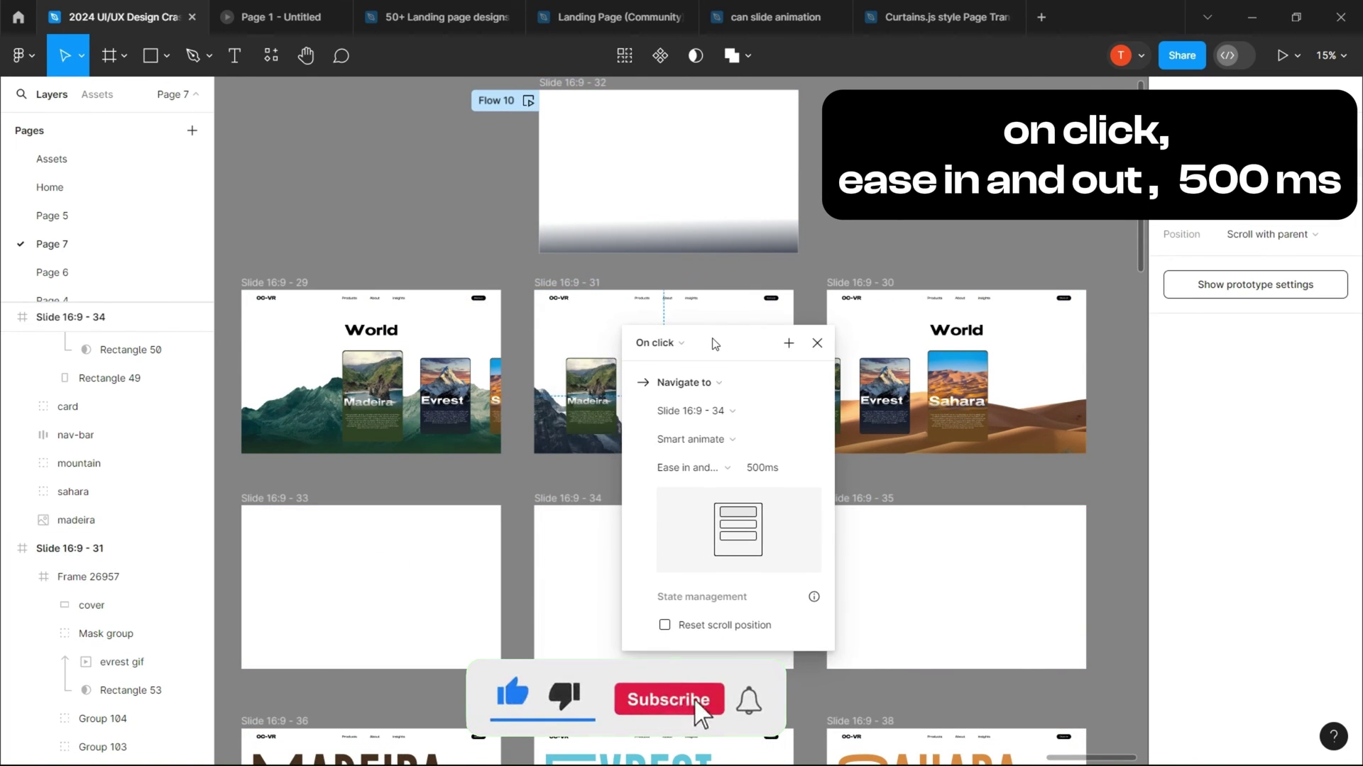
{"action": "left_click", "coordinate": [692, 468]}
{"action": "left_click", "coordinate": [745, 468]}
{"action": "type", "text": "50"}
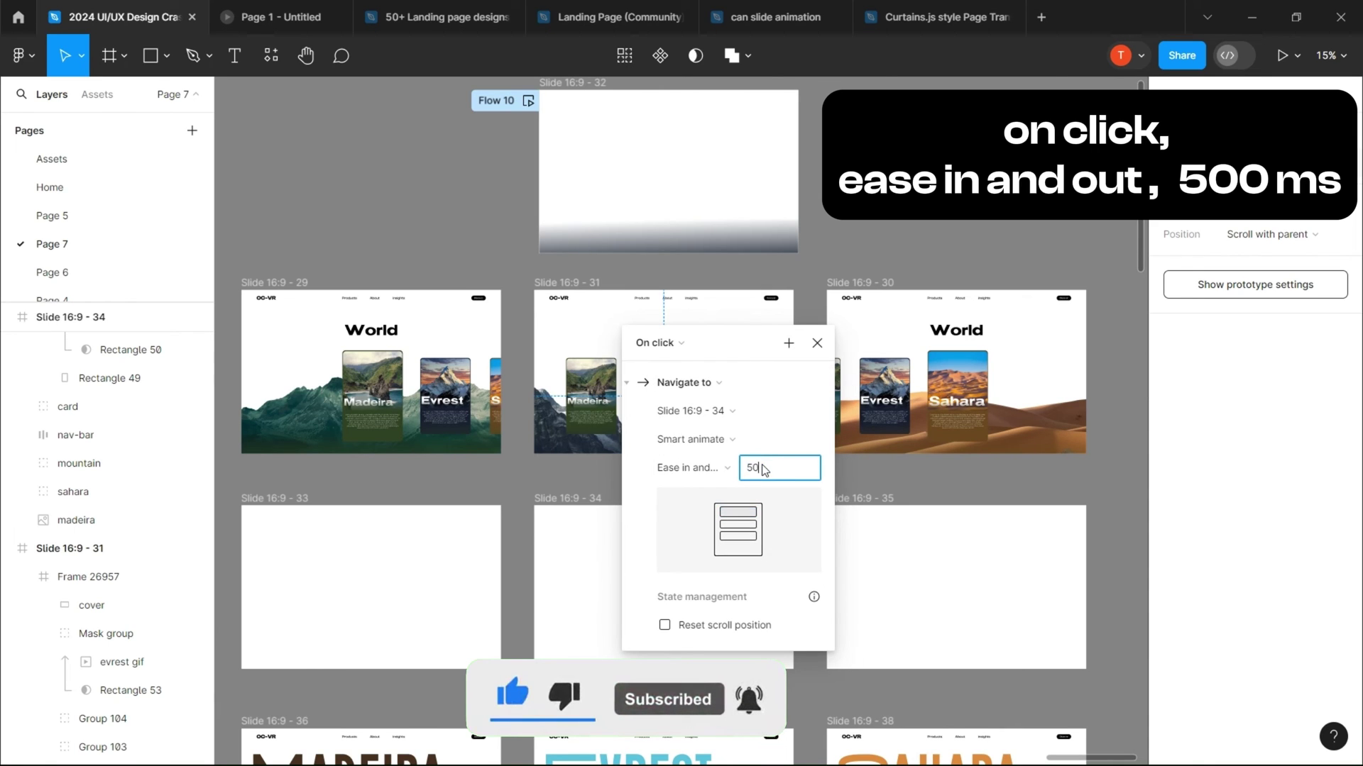
- Link Slide 29 to Slide 33 and Slide 30 to Slide 35, both easing in and out
{"action": "left_click", "coordinate": [818, 341]}
{"action": "left_click_drag", "start_coordinate": [372, 443], "coordinate": [372, 505]}
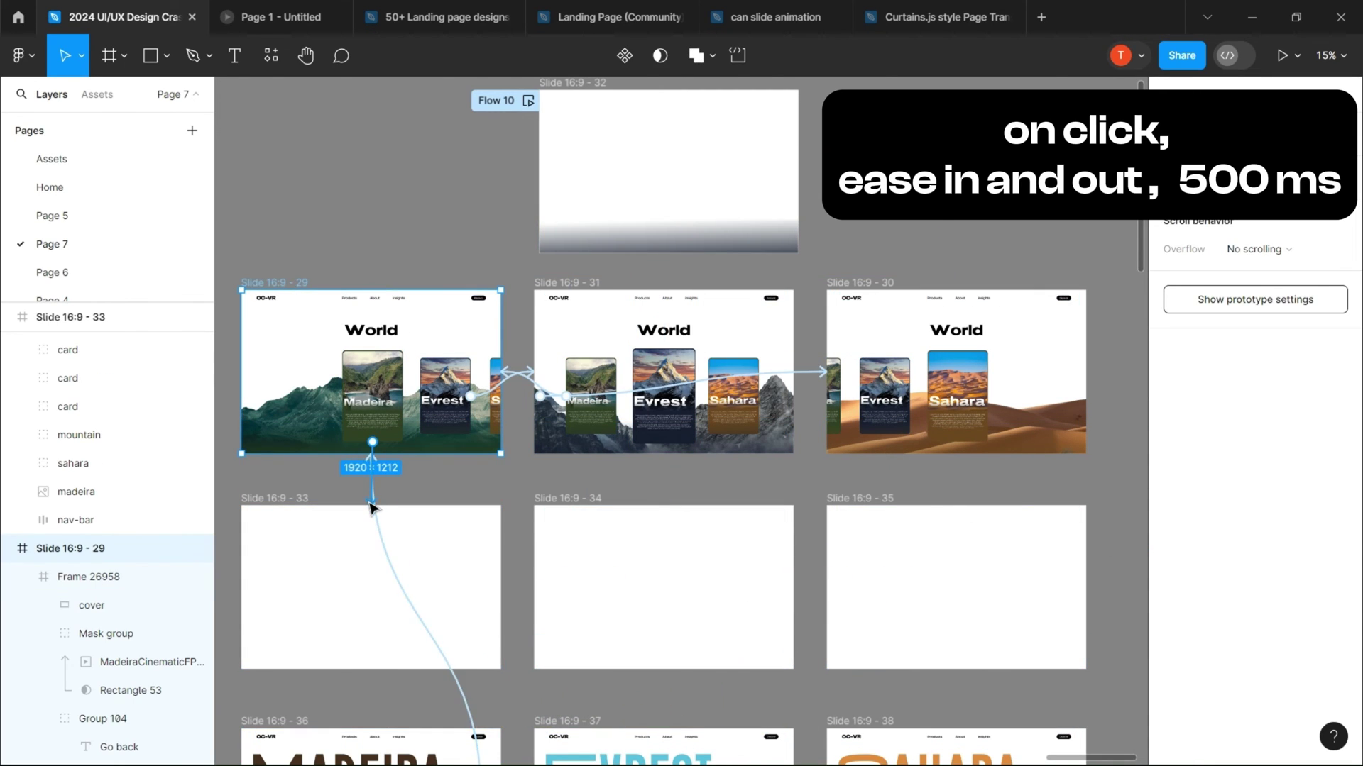
{"action": "left_click", "coordinate": [341, 667]}
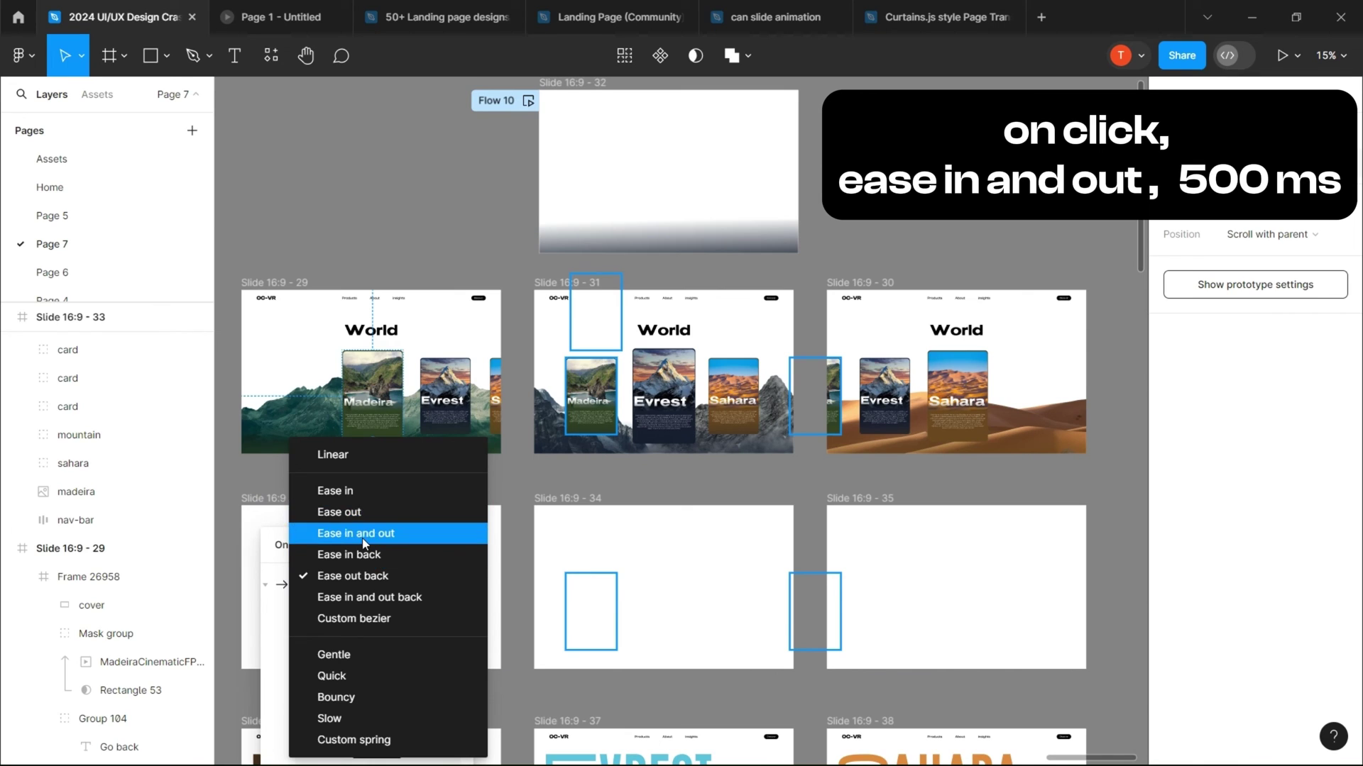
{"action": "left_click", "coordinate": [355, 533]}
{"action": "left_click", "coordinate": [905, 283]}
{"action": "left_click_drag", "start_coordinate": [938, 492], "coordinate": [948, 513]}
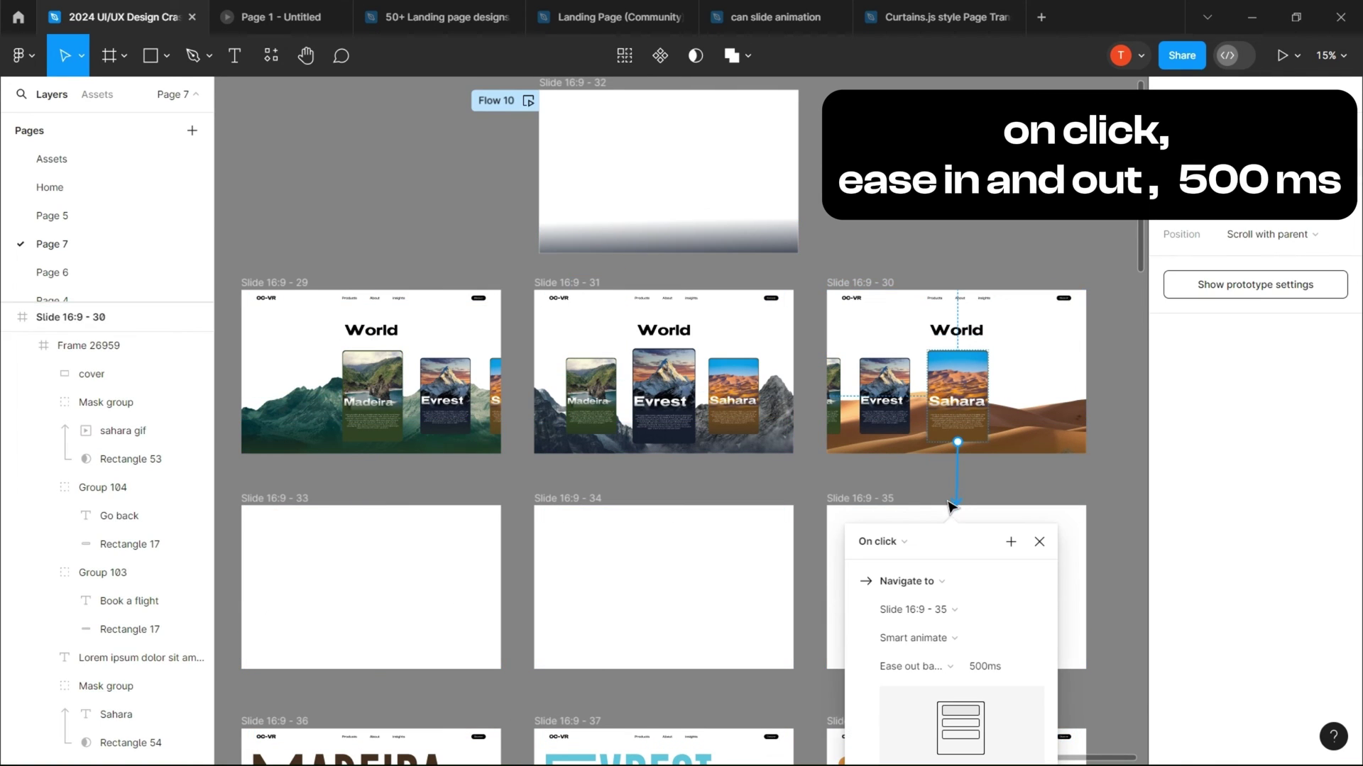
{"action": "left_click", "coordinate": [925, 667]}
{"action": "left_click", "coordinate": [950, 533]}
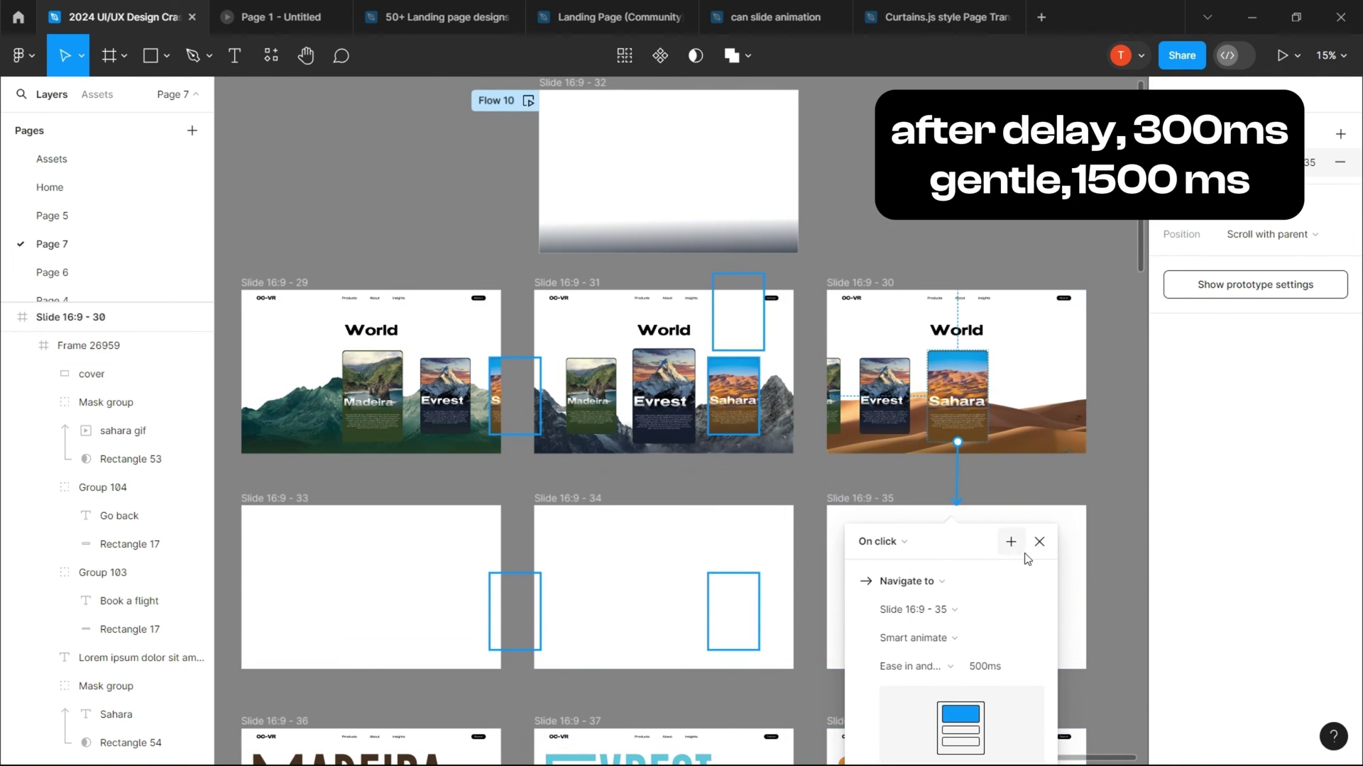
- Link Slide 33 to the MADEIRA page after a 300 ms delay with Gentle 1500 ms smart animate
{"action": "left_click", "coordinate": [1039, 541]}
{"action": "scroll", "coordinate": [313, 386], "scroll_direction": "down", "scroll_amount": 3}
{"action": "left_click", "coordinate": [313, 391]}
{"action": "mouse_move", "coordinate": [351, 470]}
{"action": "left_mouse_down"}
{"action": "mouse_move", "coordinate": [355, 545]}
{"action": "mouse_move", "coordinate": [739, 441]}
{"action": "left_mouse_up"}
{"action": "left_click", "coordinate": [738, 438]}
{"action": "left_click", "coordinate": [724, 660]}
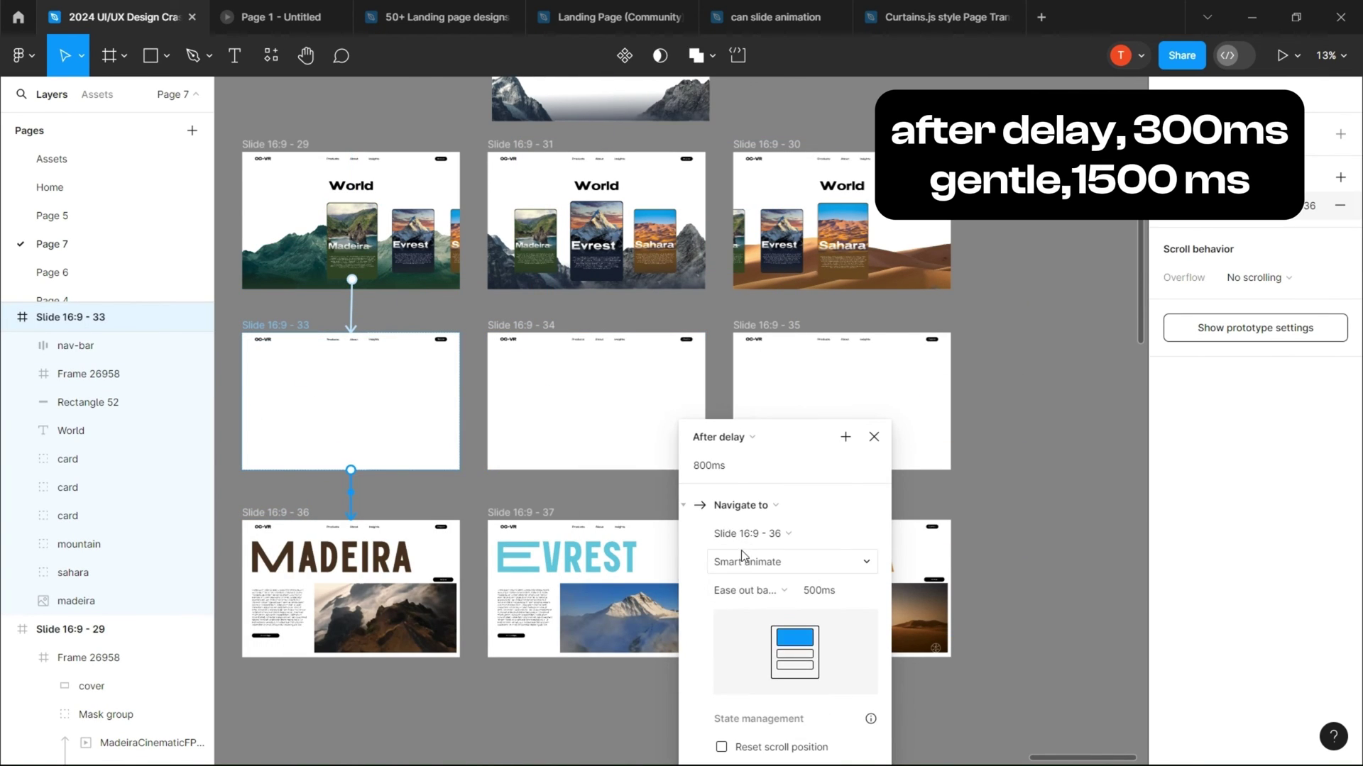
{"action": "left_click", "coordinate": [747, 568]}
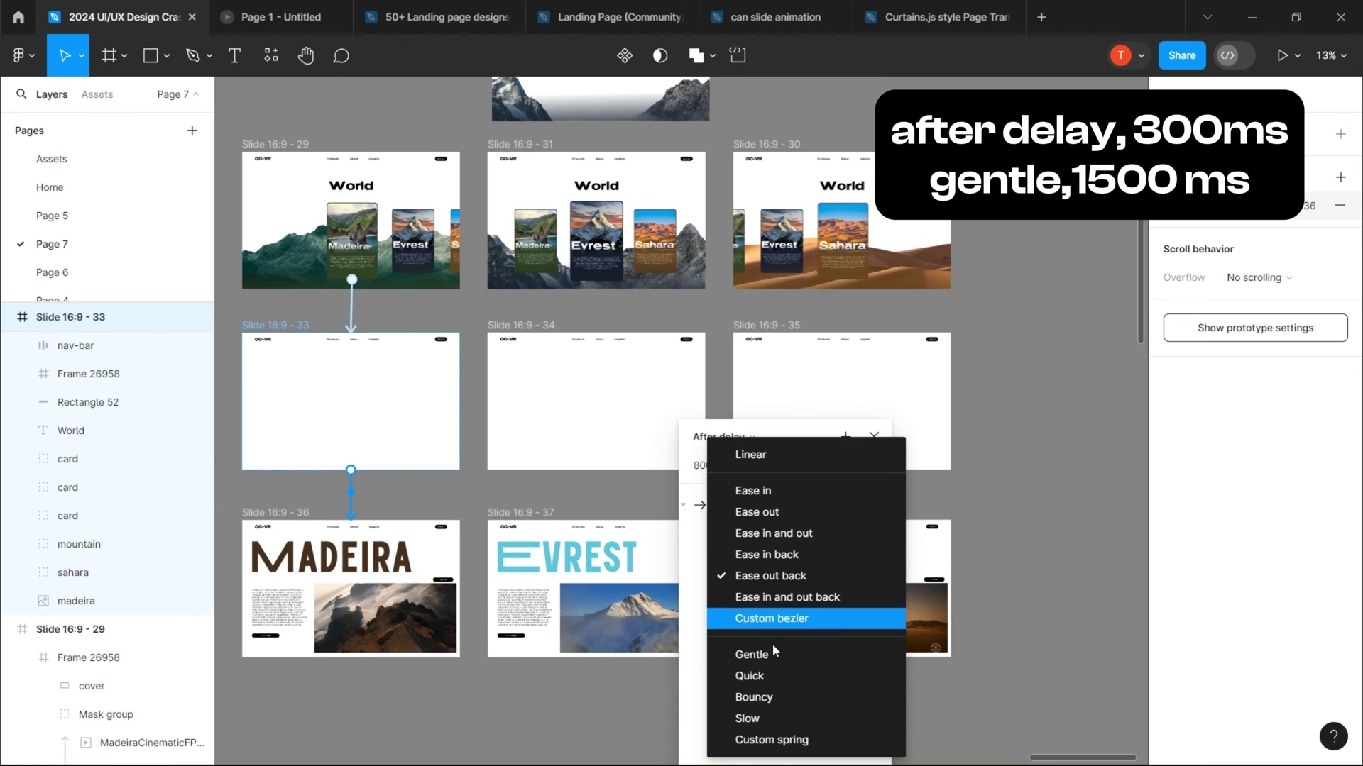
{"action": "left_click", "coordinate": [757, 662]}
{"action": "left_click", "coordinate": [829, 592]}
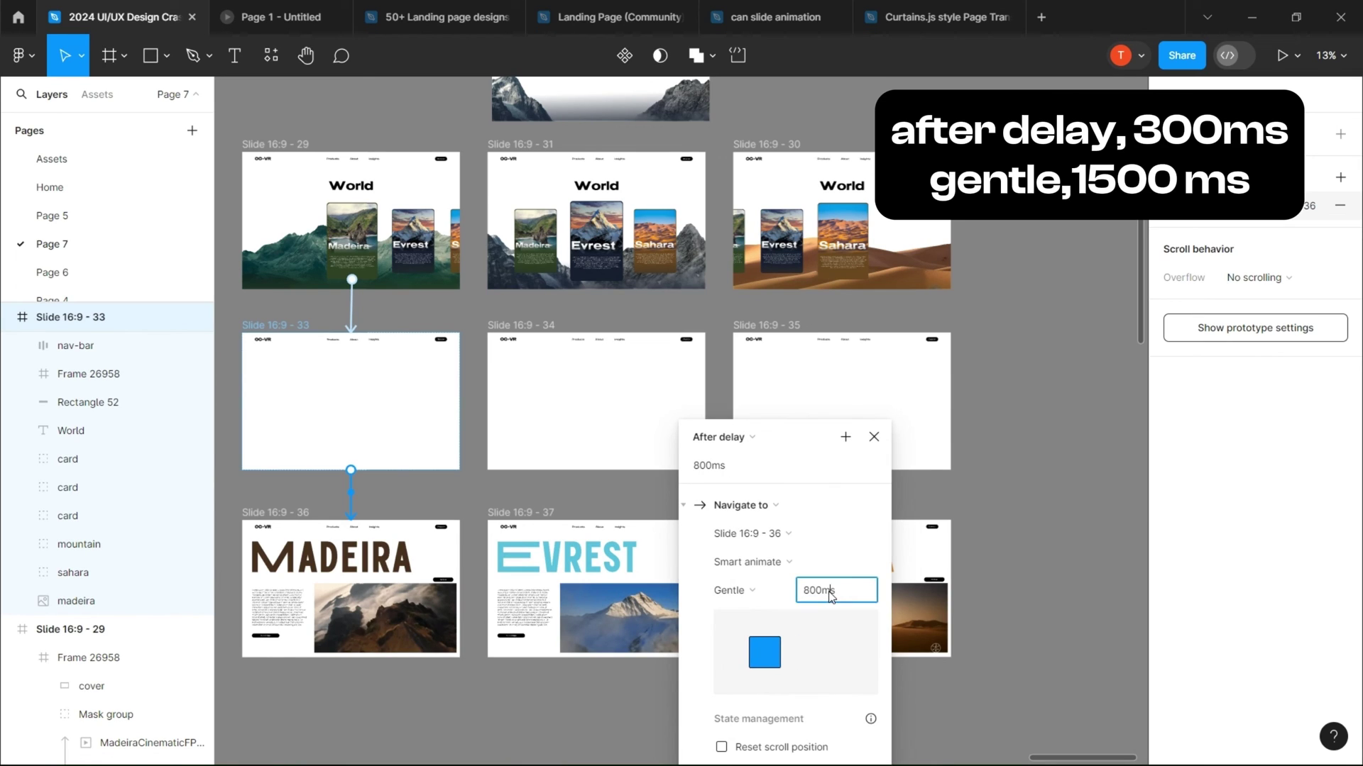
{"action": "key", "text": "BackSpace"}
{"action": "type", "text": "0"}
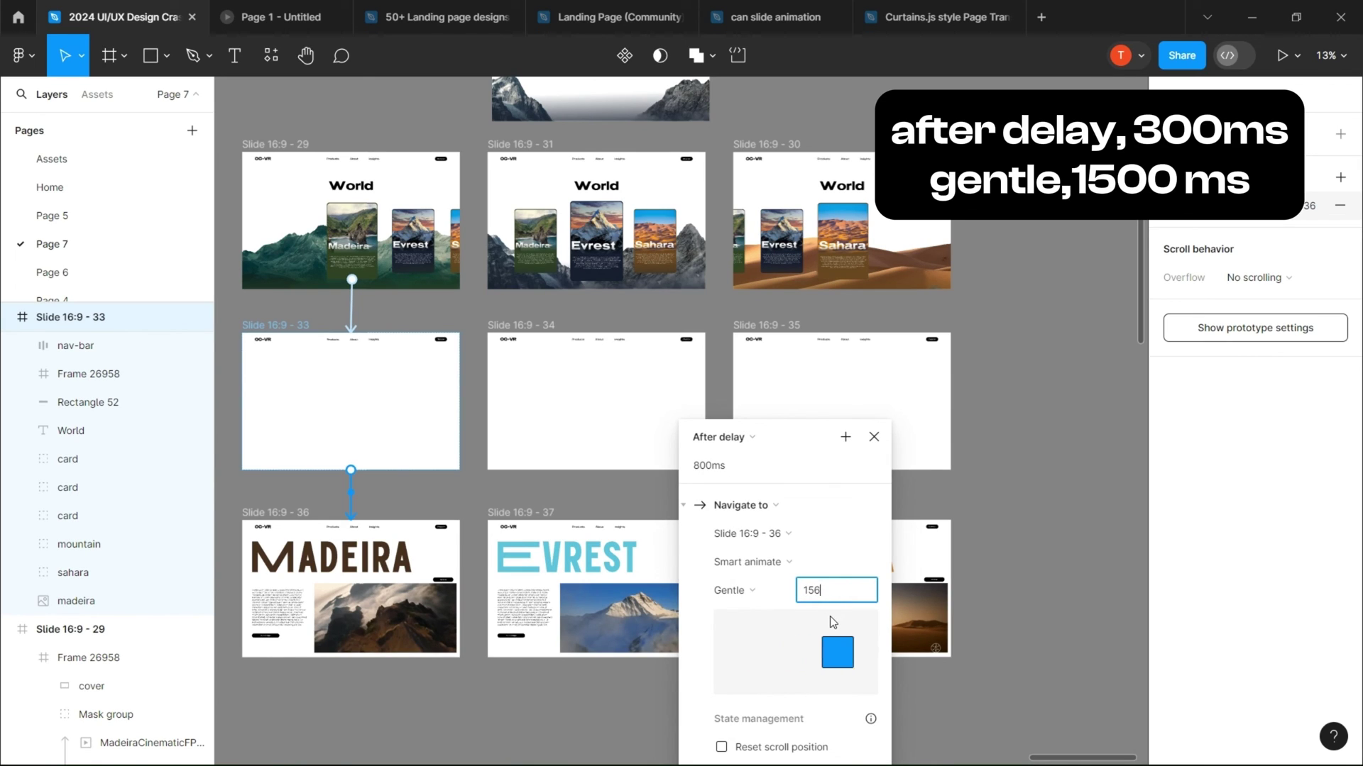
{"action": "type", "text": "0"}
{"action": "left_click", "coordinate": [704, 467]}
{"action": "type", "text": "300"}
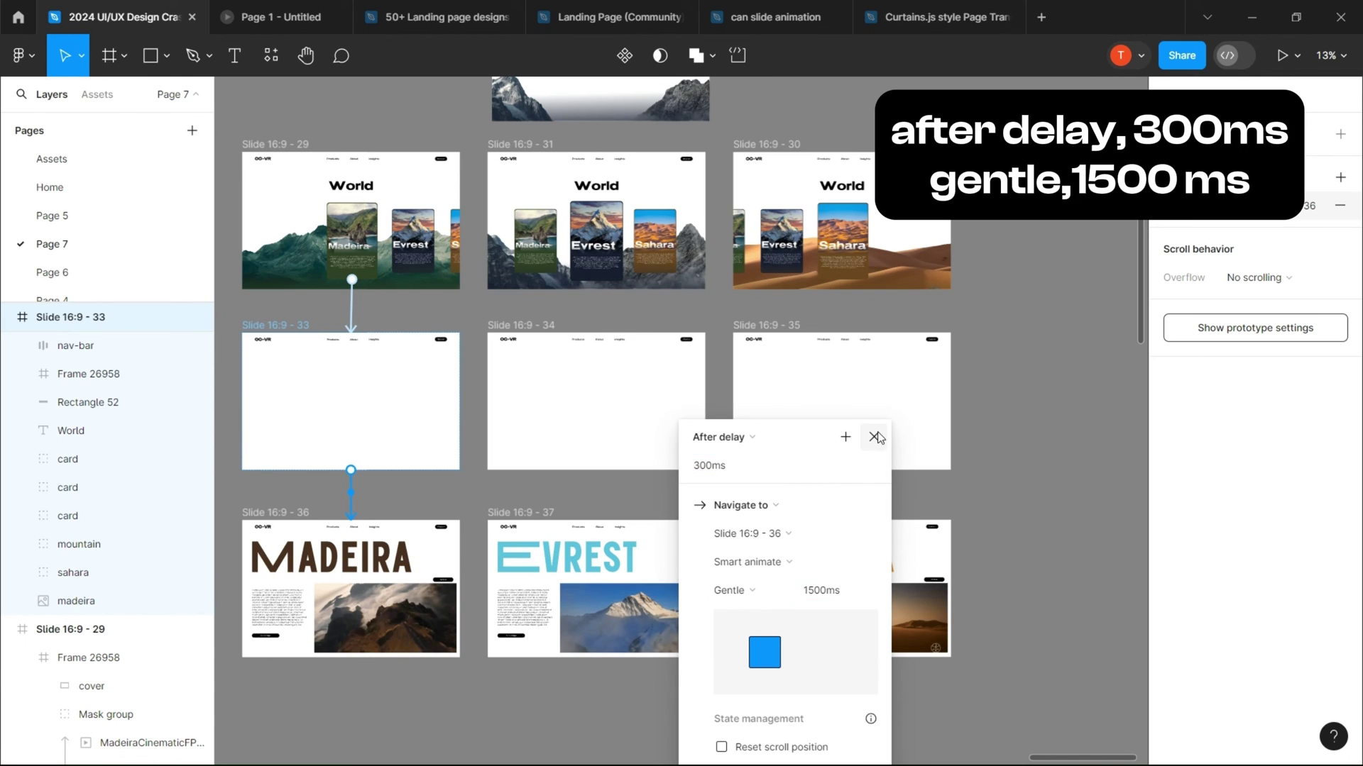
{"action": "left_click", "coordinate": [874, 437]}
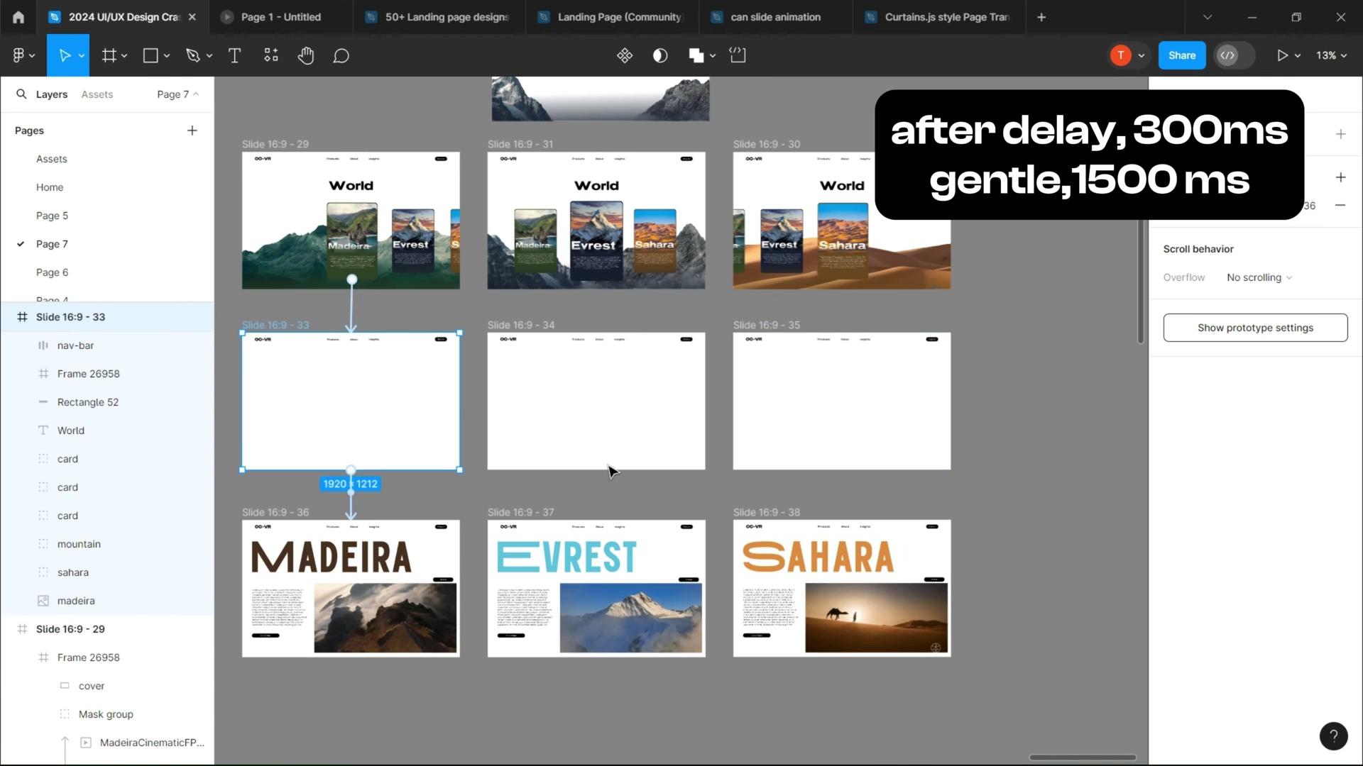
- Link Slides 34 and 35 to the EVREST and SAHARA pages, each firing after a delay
{"action": "left_click", "coordinate": [509, 327]}
{"action": "left_click_drag", "start_coordinate": [596, 470], "coordinate": [596, 567]}
{"action": "left_click", "coordinate": [551, 592]}
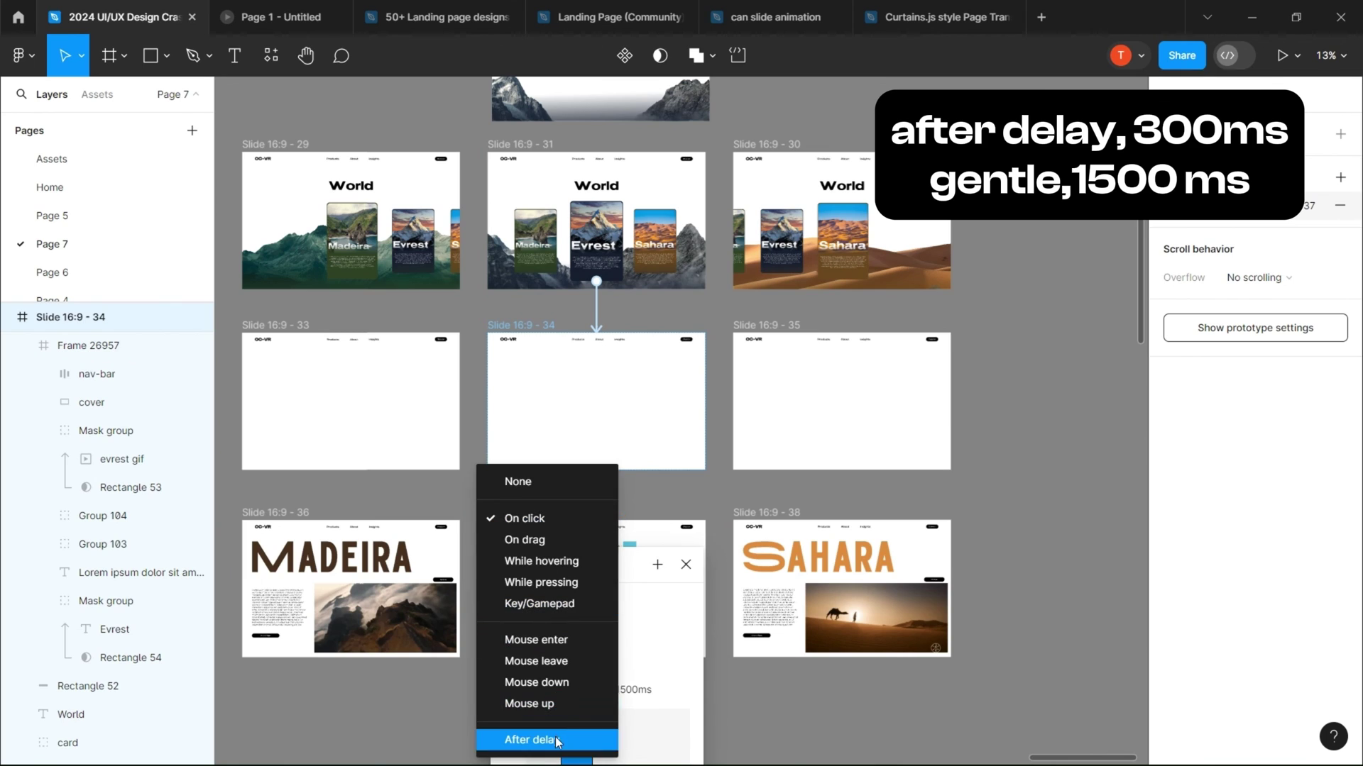
{"action": "left_click", "coordinate": [558, 743]}
{"action": "type", "text": "300"}
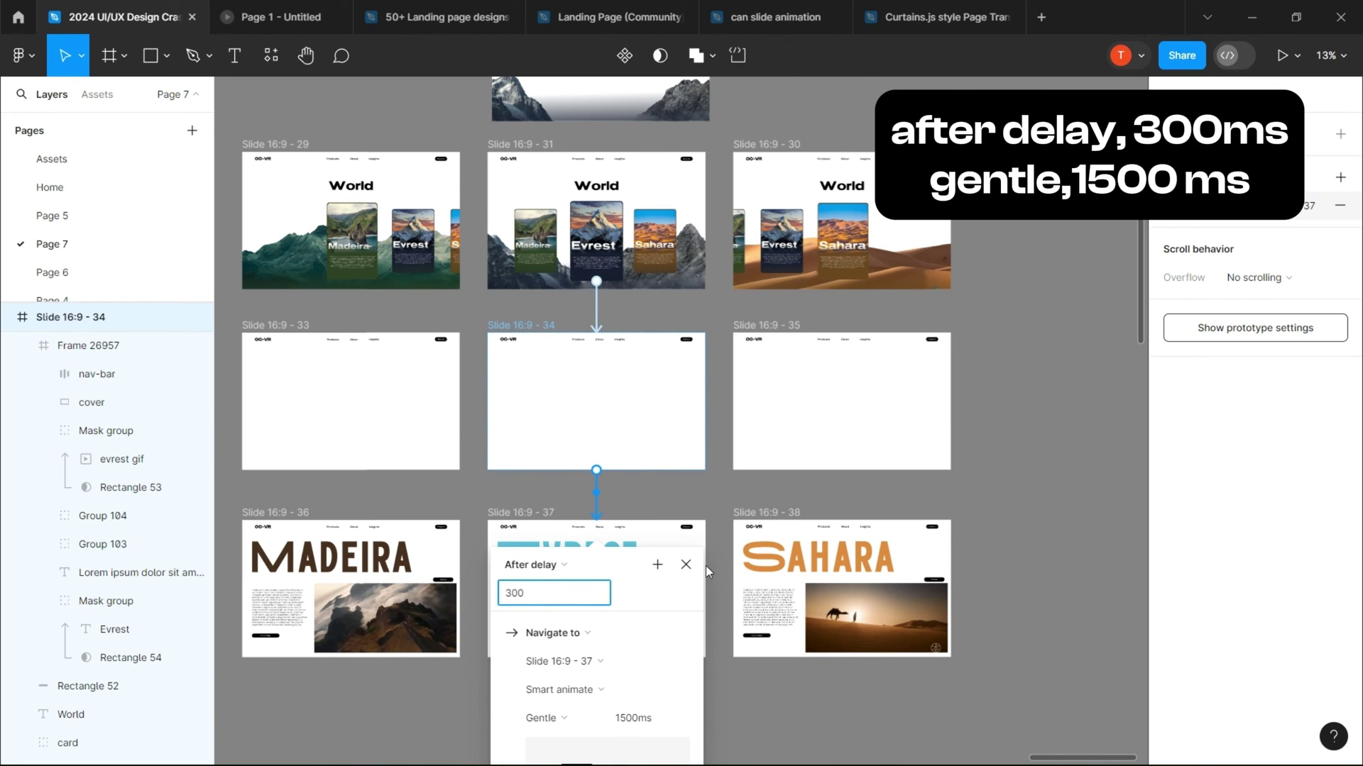
{"action": "left_click", "coordinate": [766, 325]}
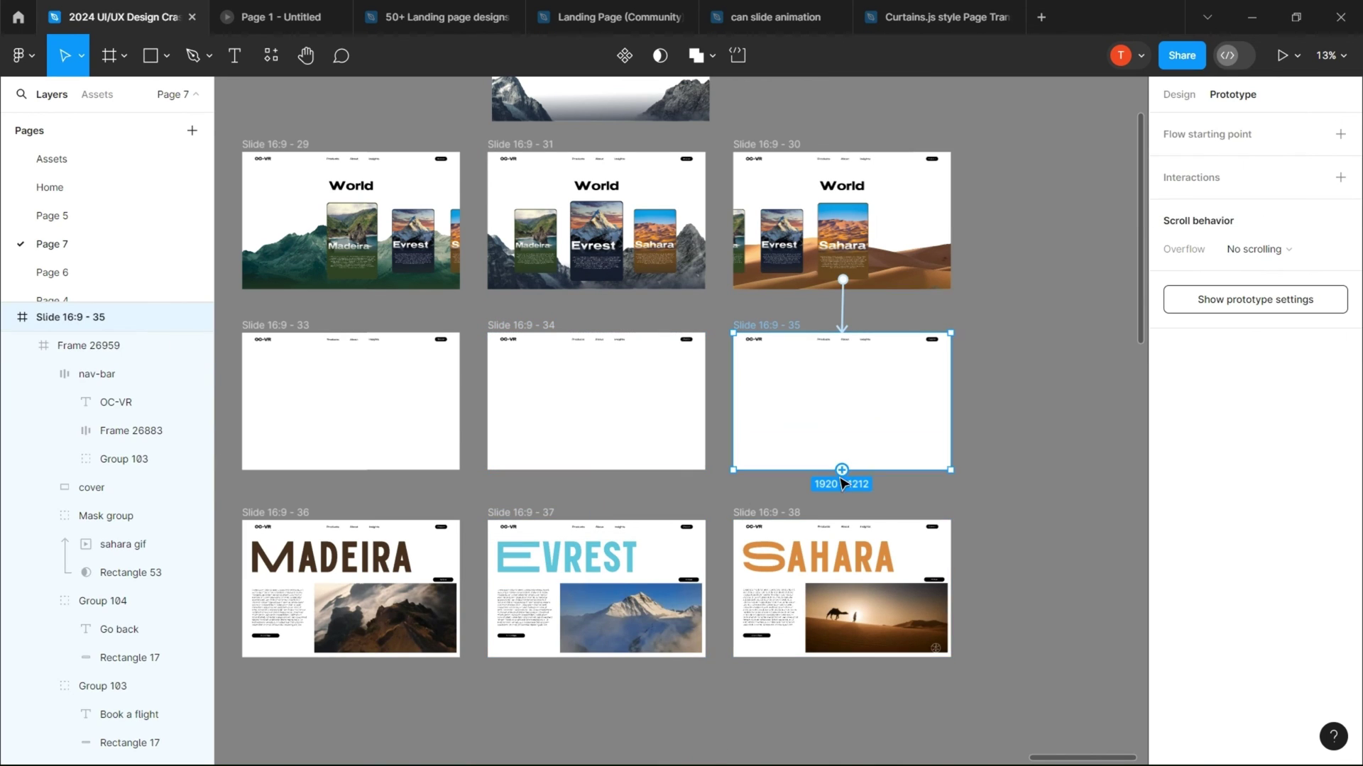
{"action": "left_click_drag", "start_coordinate": [843, 470], "coordinate": [842, 568]}
{"action": "left_click", "coordinate": [763, 564]}
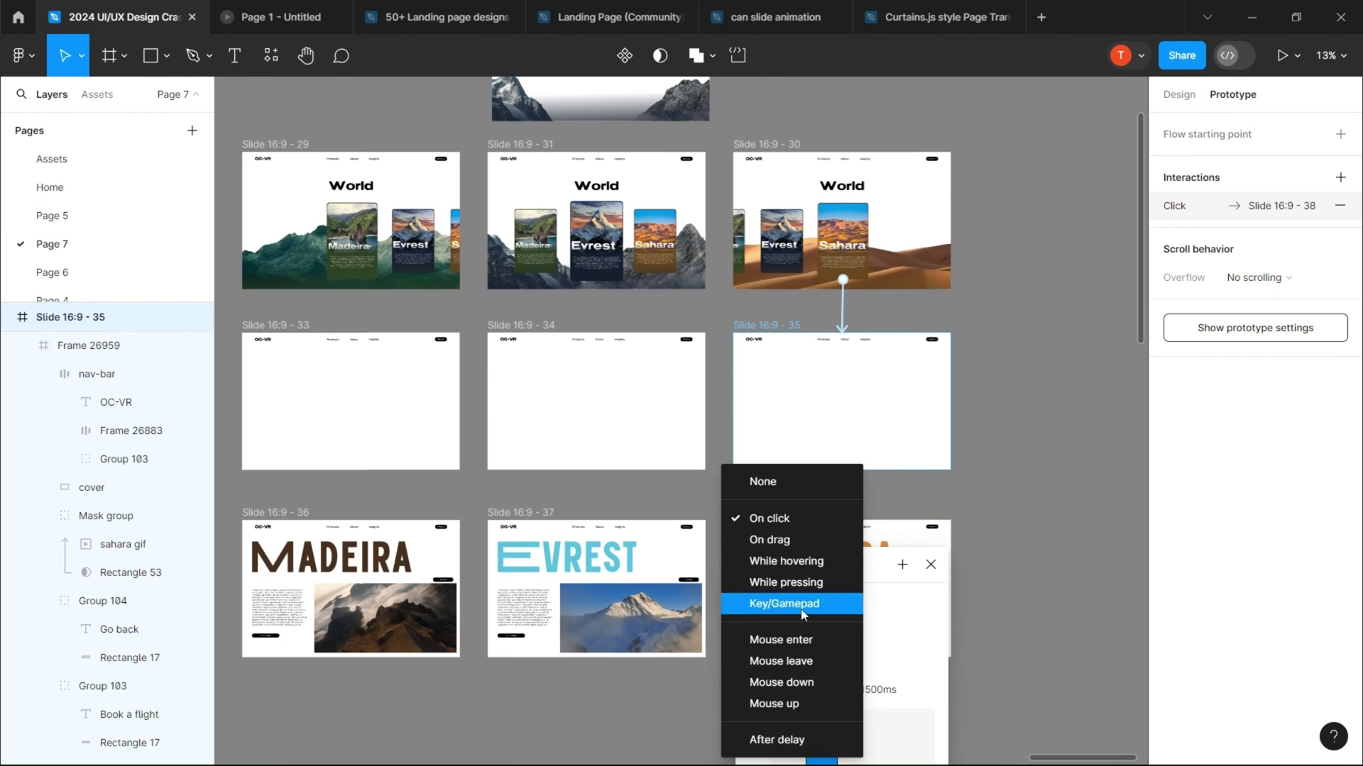
{"action": "left_click", "coordinate": [810, 739]}
- Link the SAHARA, EVREST and MADEIRA Go back buttons to Slides 30, 31 and 29
{"action": "left_click", "coordinate": [929, 565]}
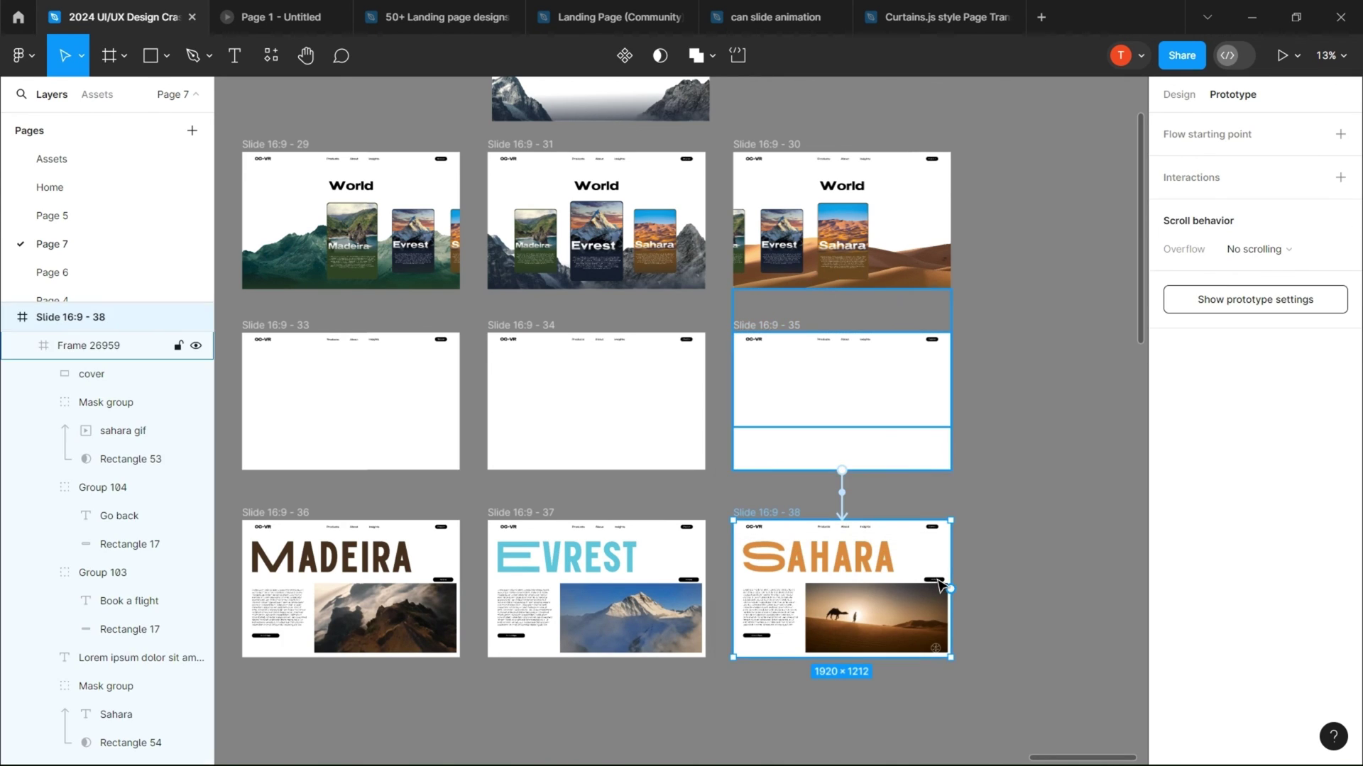
{"action": "left_click", "coordinate": [936, 581]}
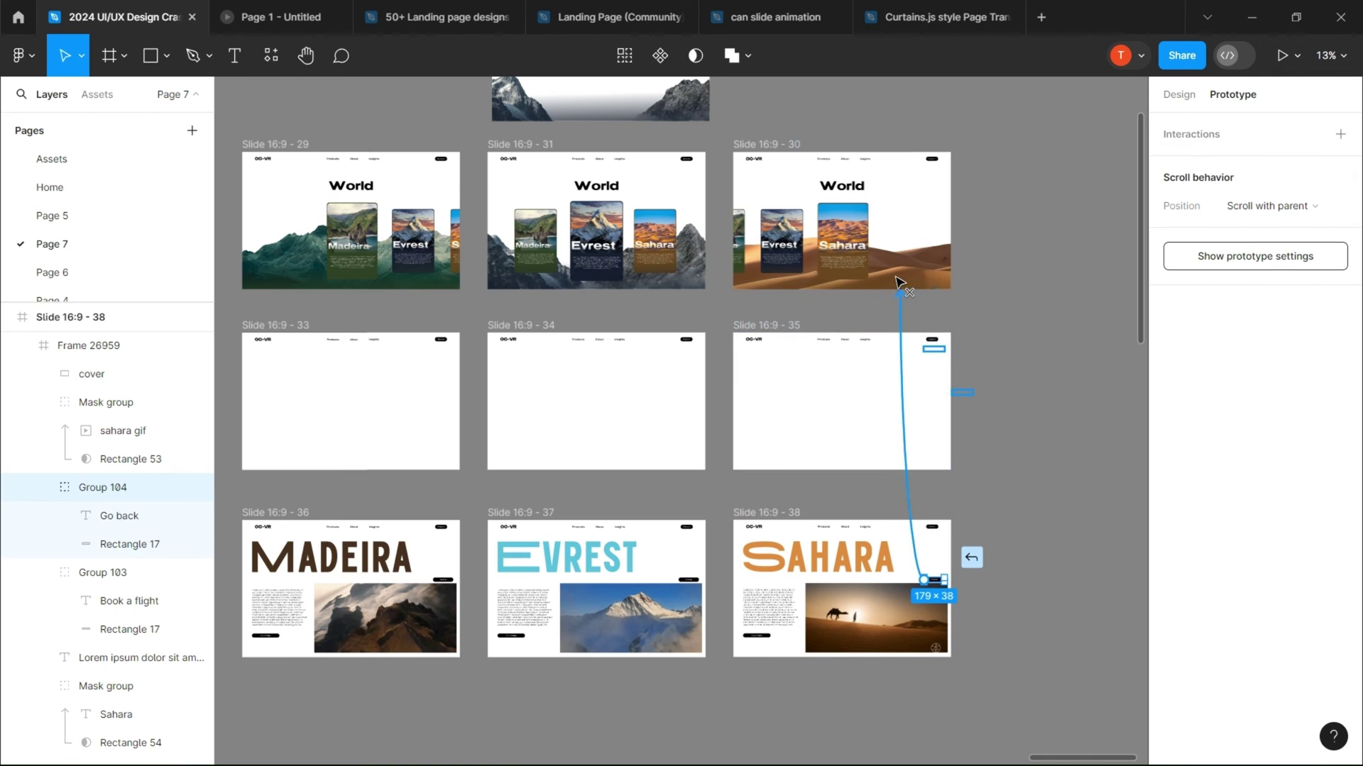
{"action": "left_click_drag", "start_coordinate": [898, 283], "coordinate": [899, 284]}
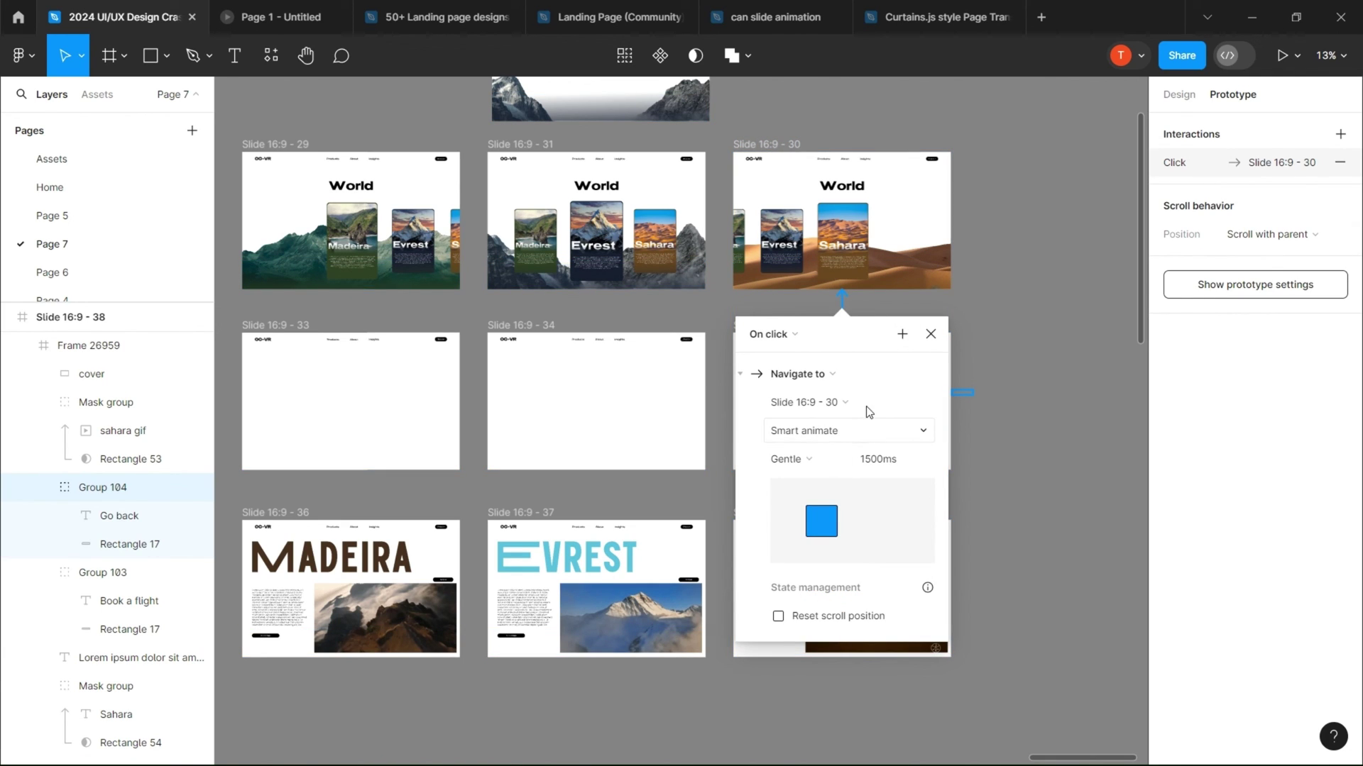
{"action": "key", "text": "Escape"}
{"action": "left_click", "coordinate": [685, 584]}
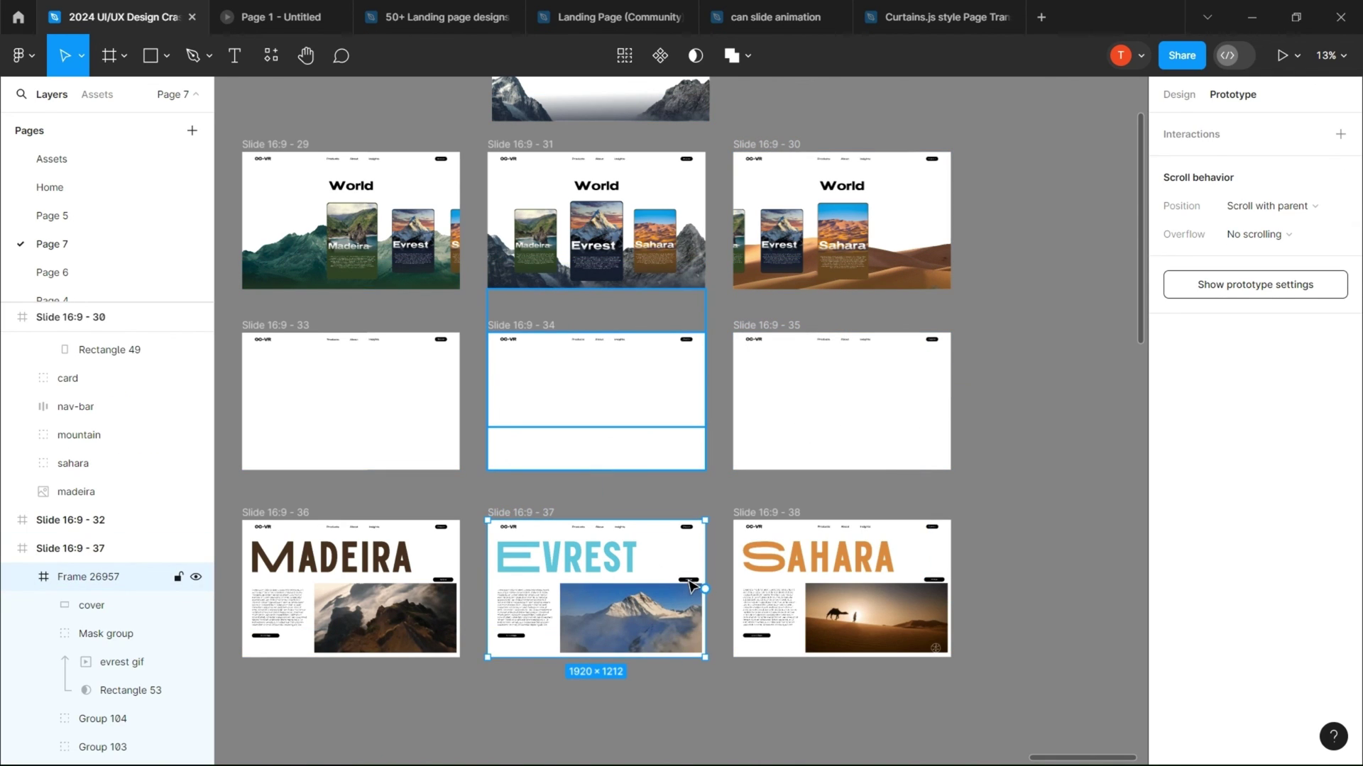
{"action": "left_click_drag", "start_coordinate": [701, 580], "coordinate": [596, 296]}
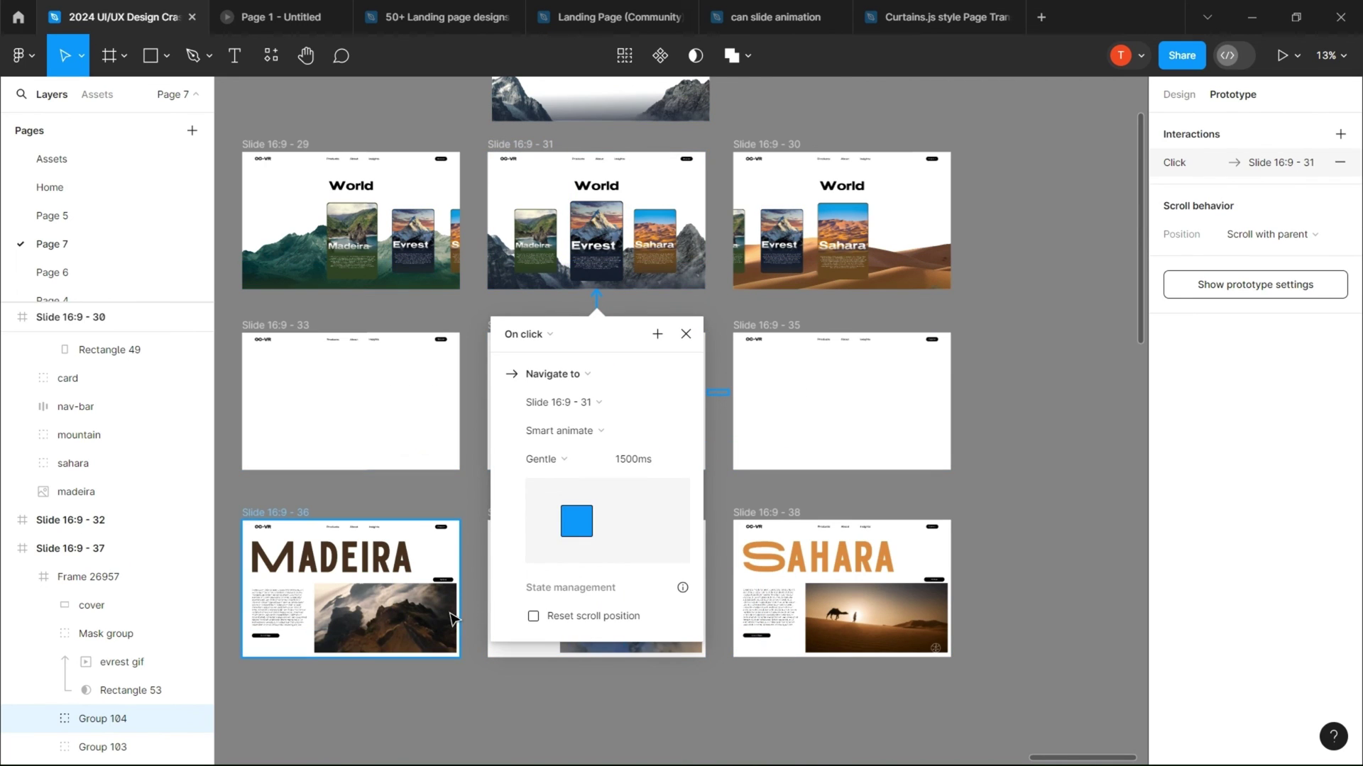
{"action": "left_click", "coordinate": [447, 584]}
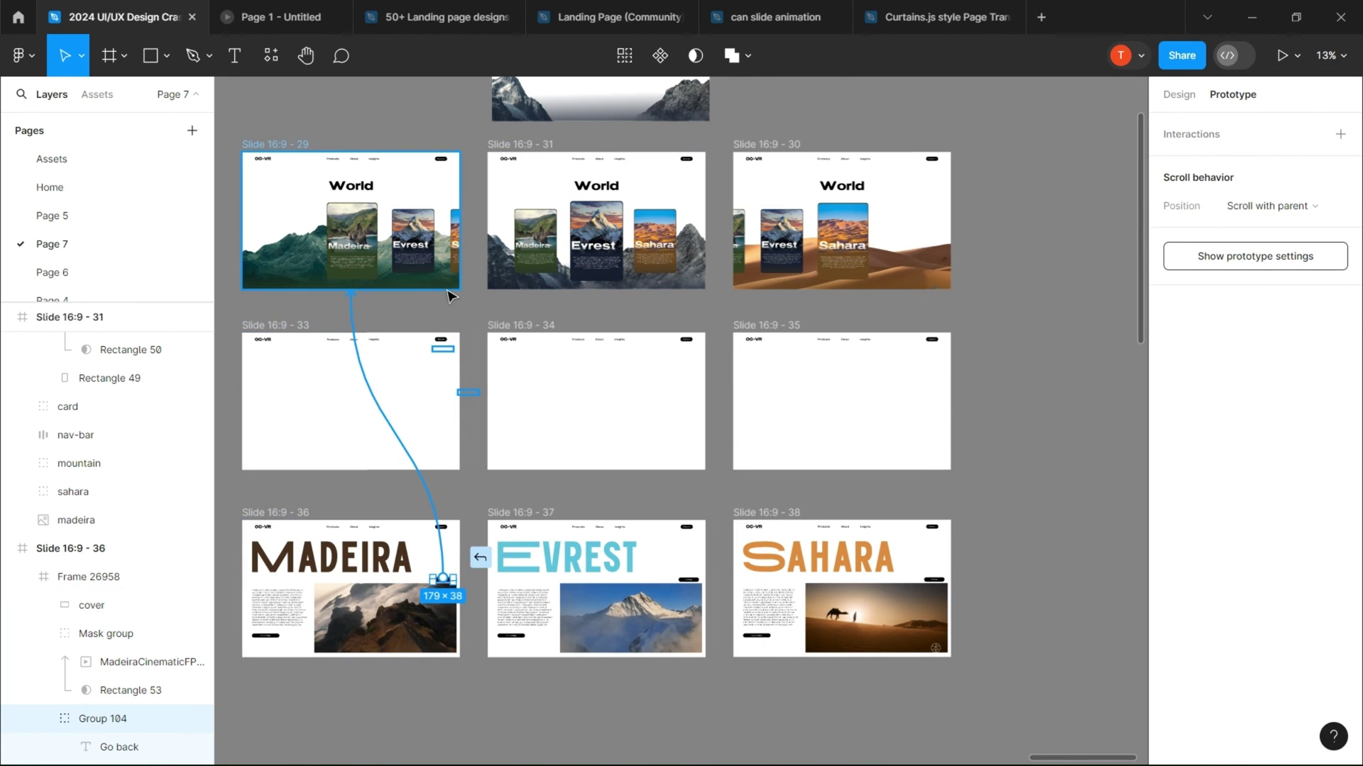
{"action": "left_click_drag", "start_coordinate": [449, 296], "coordinate": [447, 291]}
{"action": "key", "text": "Escape"}
{"action": "left_click_drag", "start_coordinate": [768, 203], "coordinate": [802, 471]}
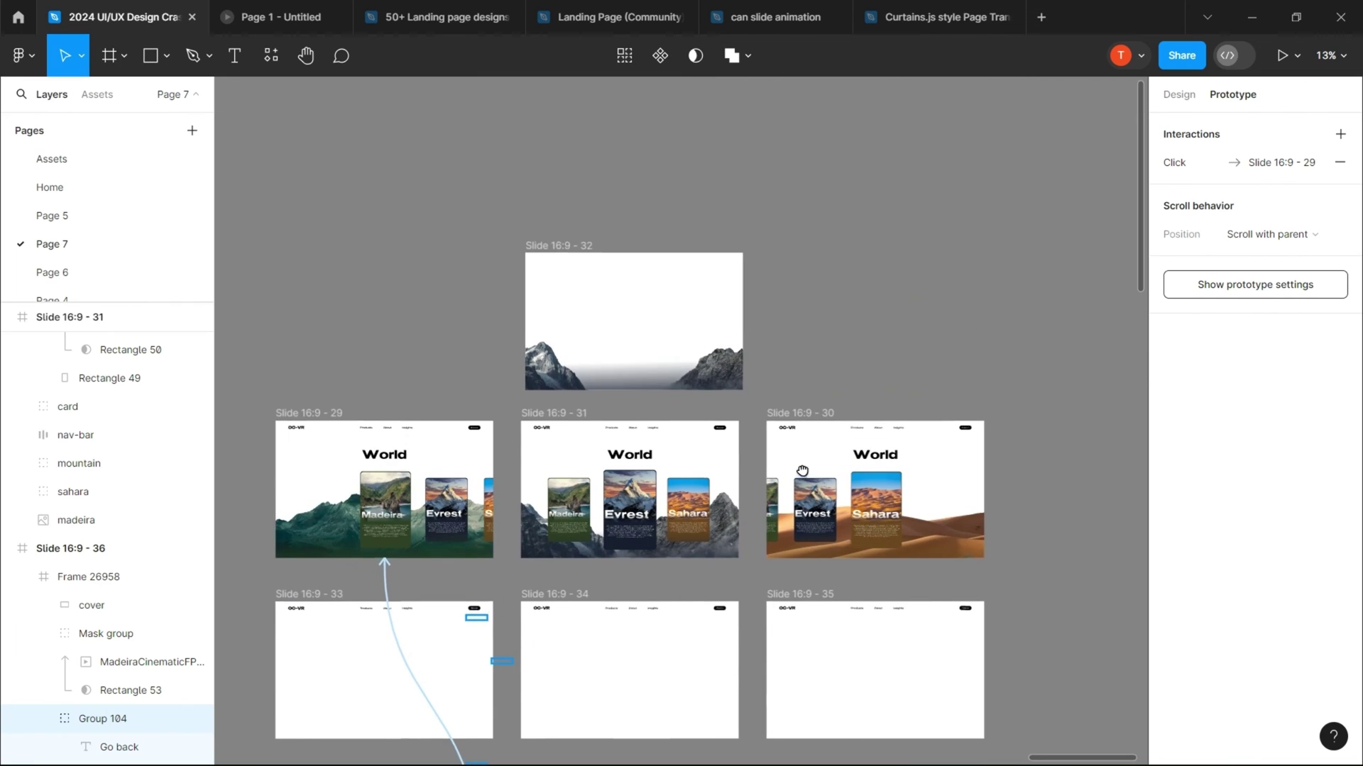
{"action": "left_click", "coordinate": [563, 277]}
{"action": "key", "text": "shift+space"}
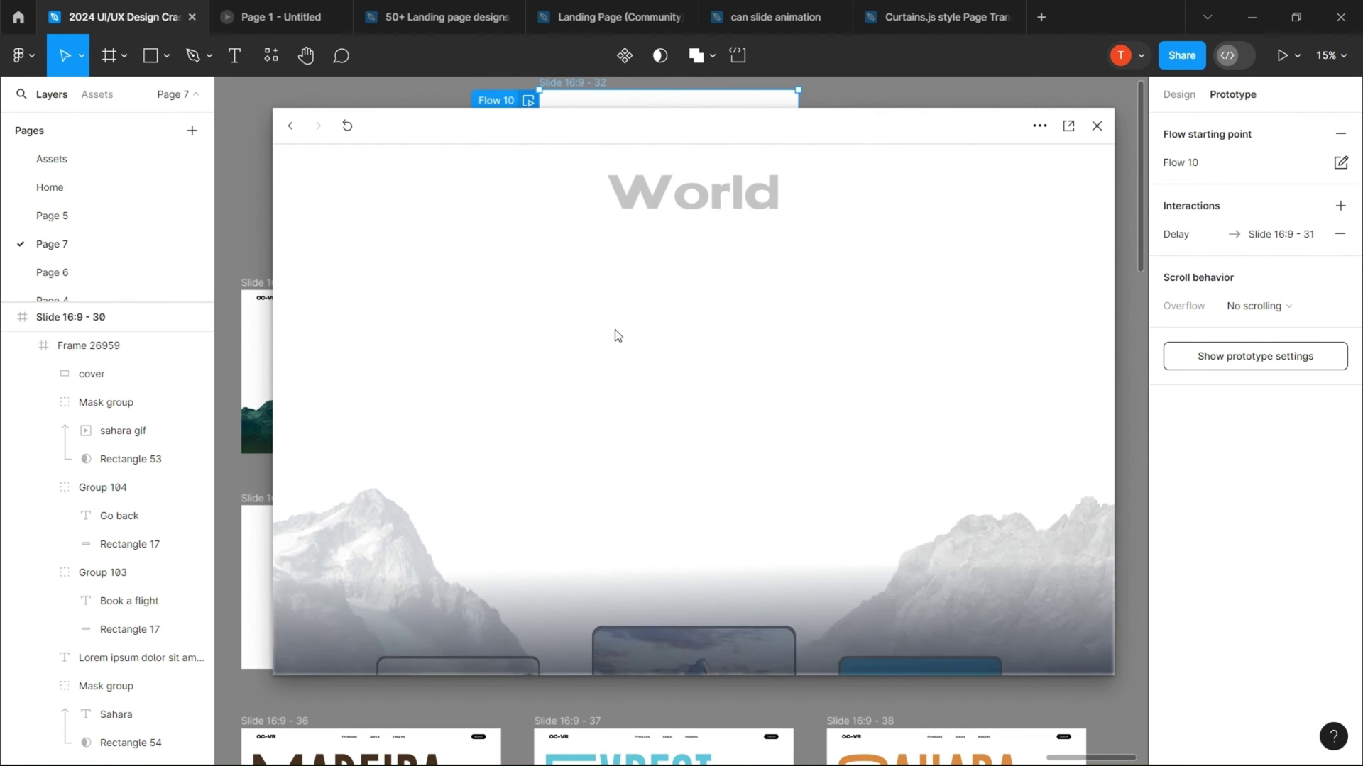